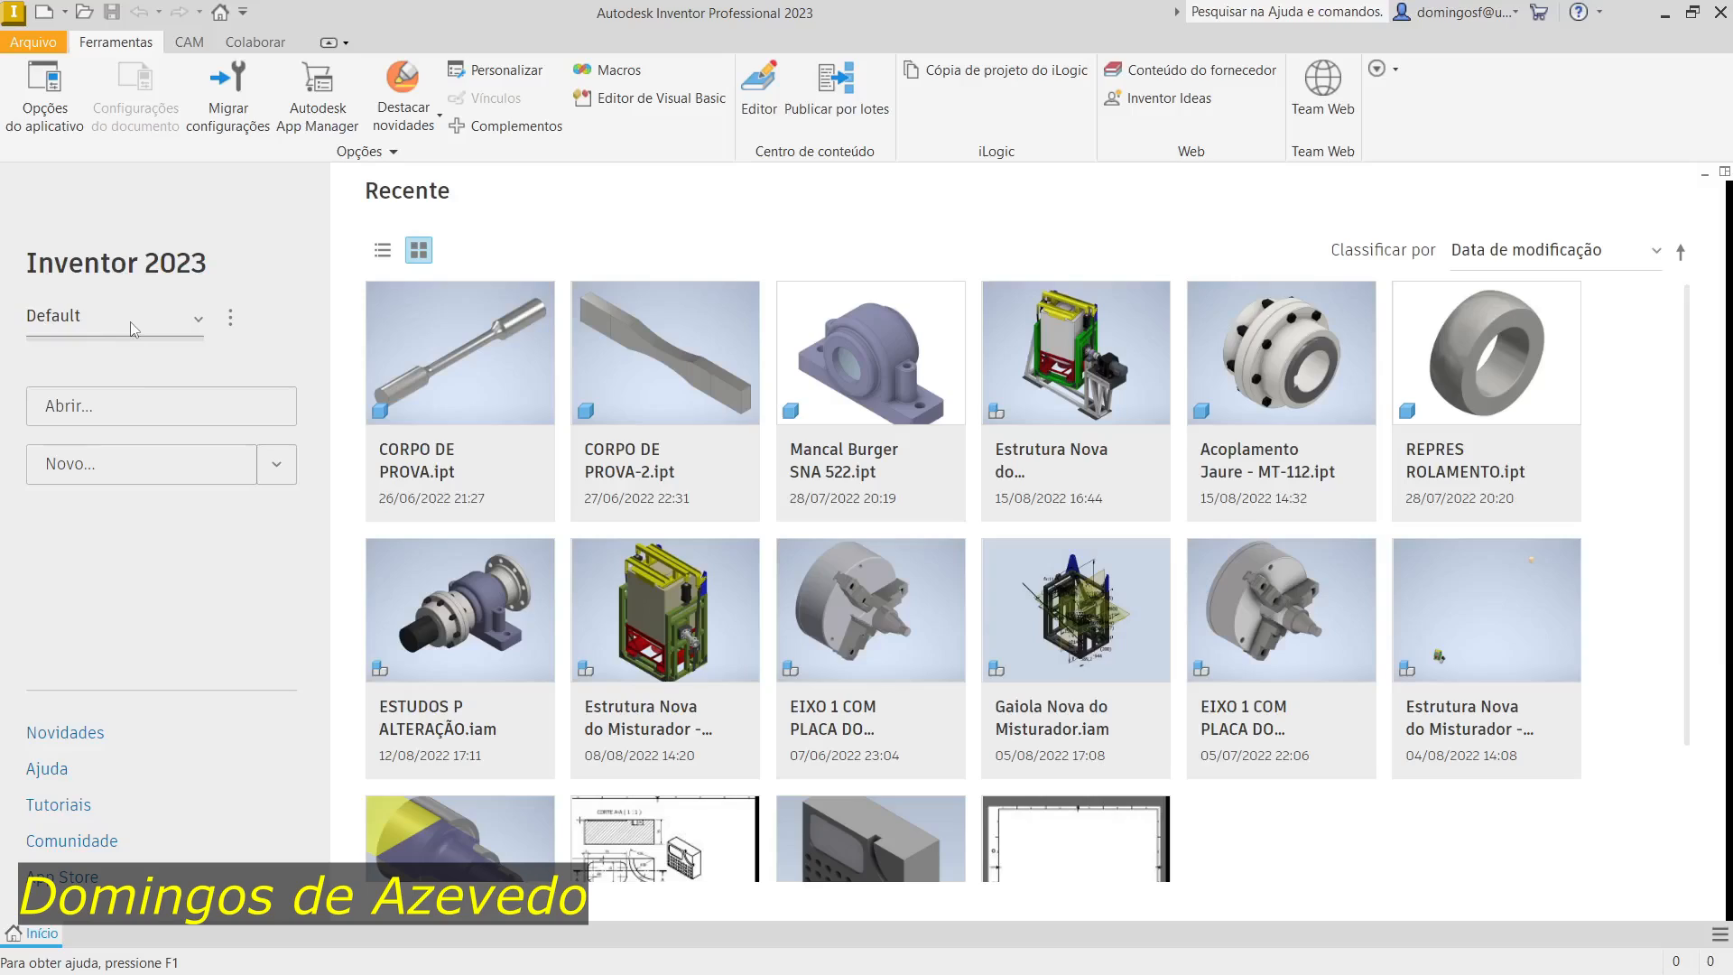
{"action": "left_click", "coordinate": [199, 323]}
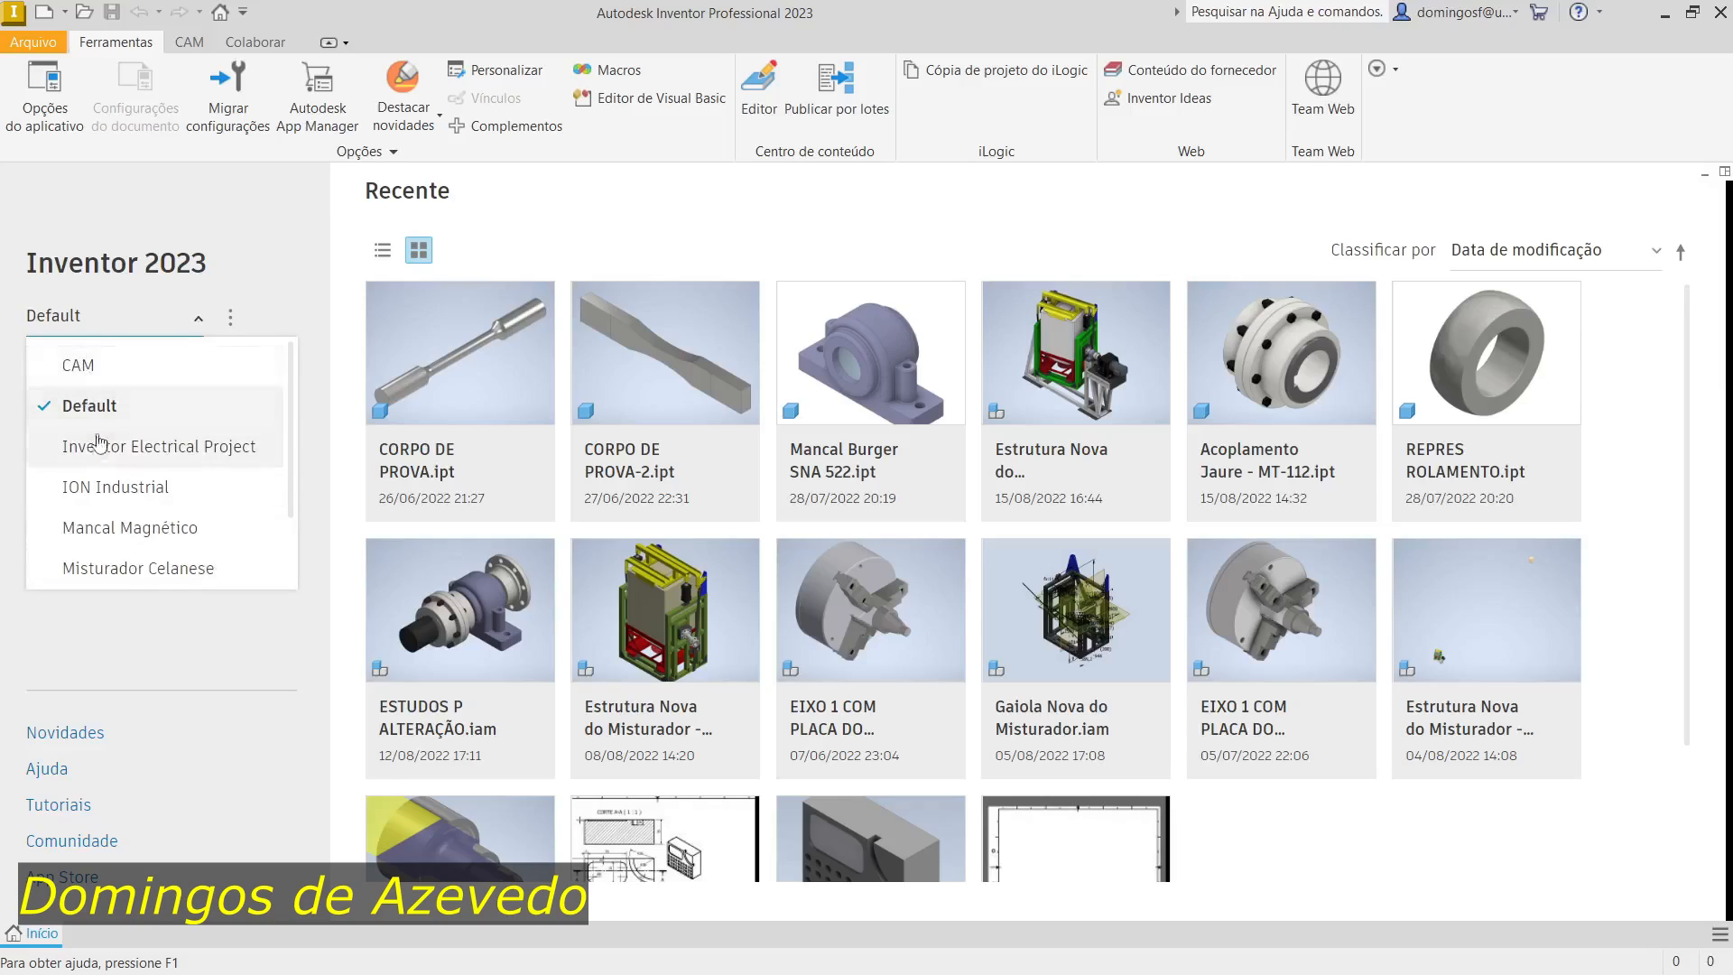
{"action": "left_click", "coordinate": [152, 620]}
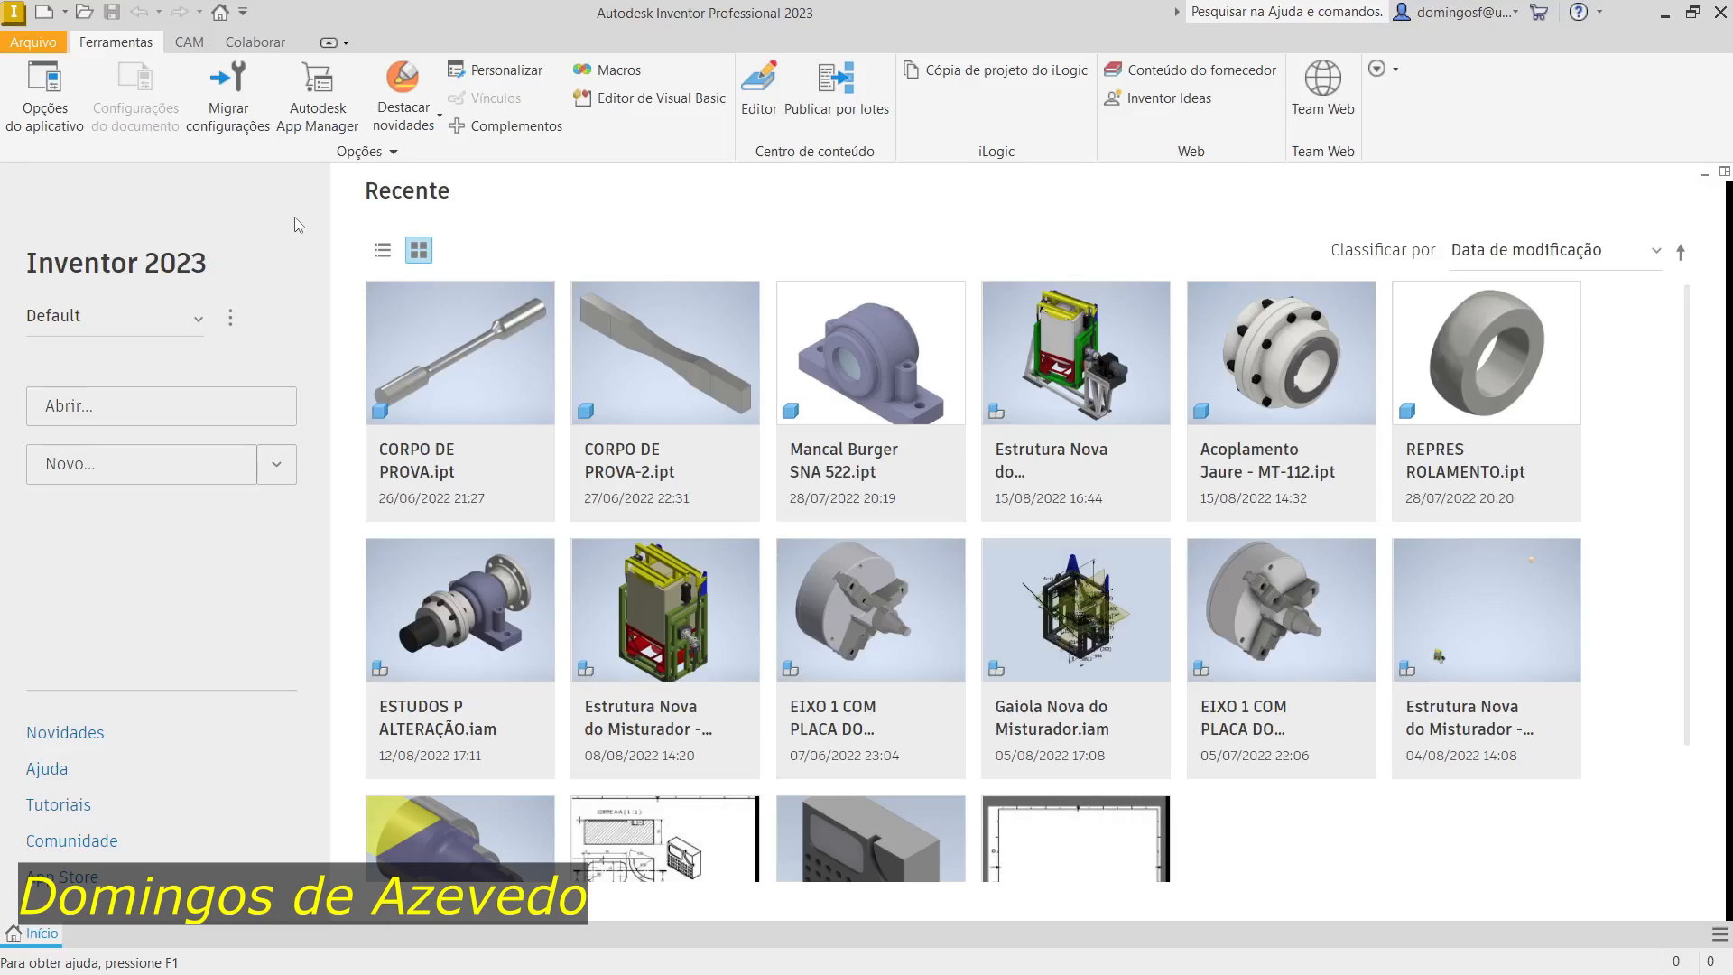
{"action": "left_click", "coordinate": [272, 469]}
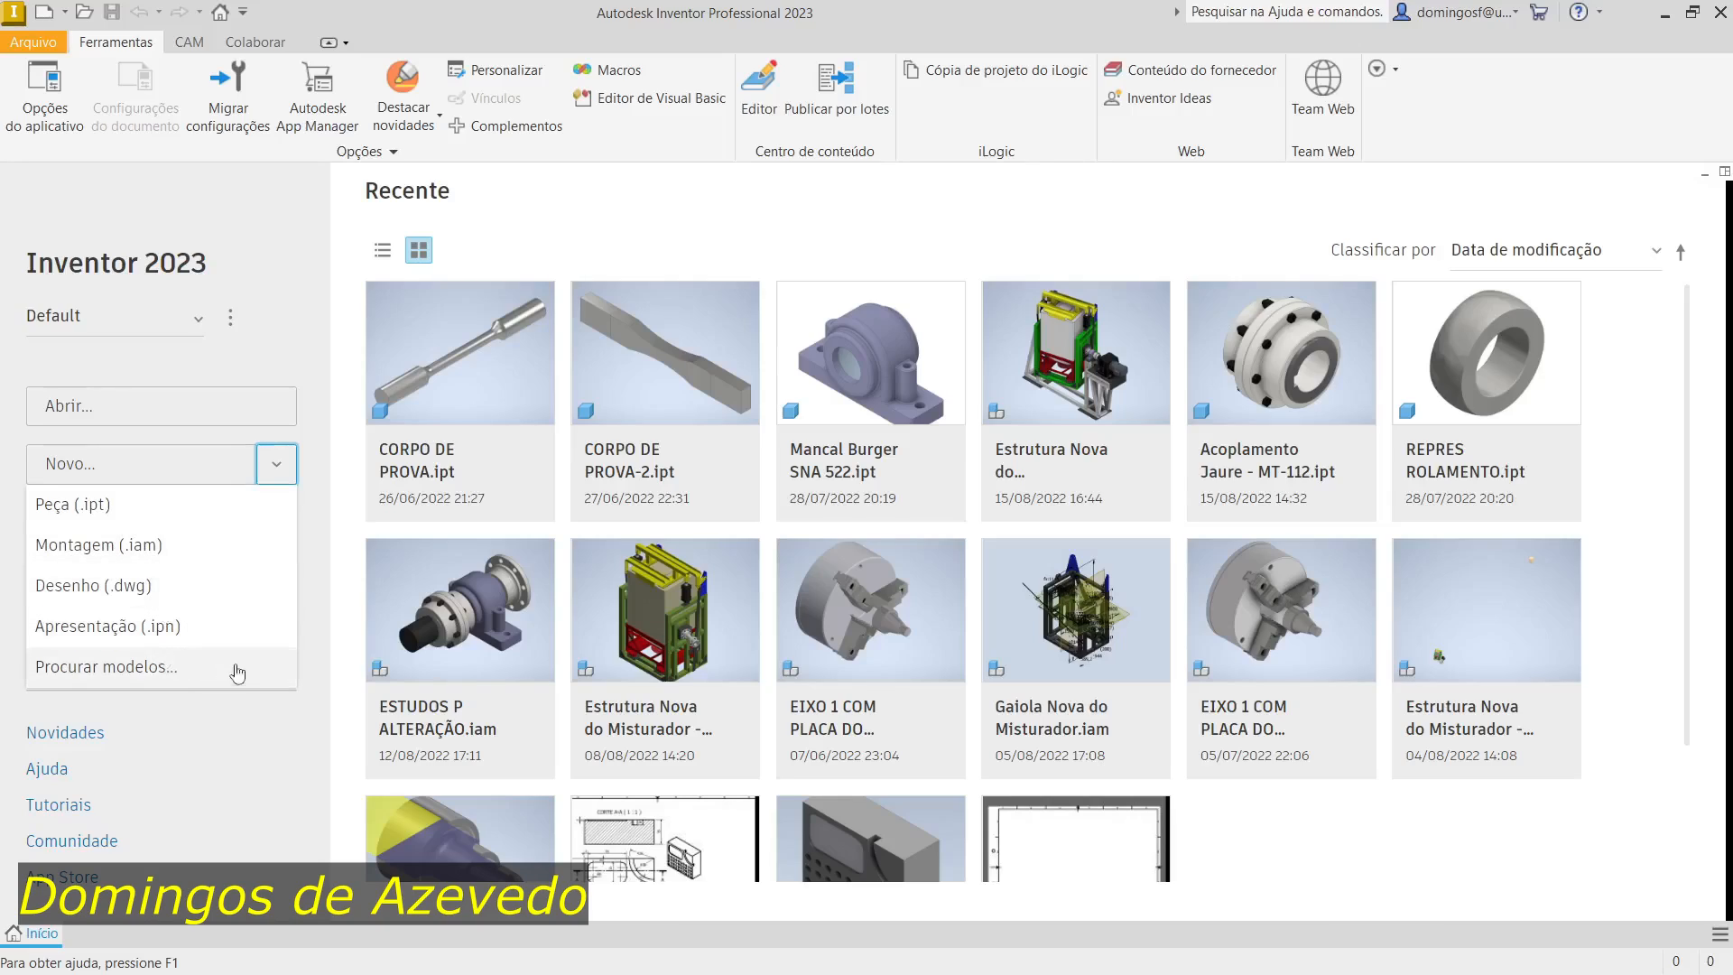
{"action": "left_click", "coordinate": [282, 304]}
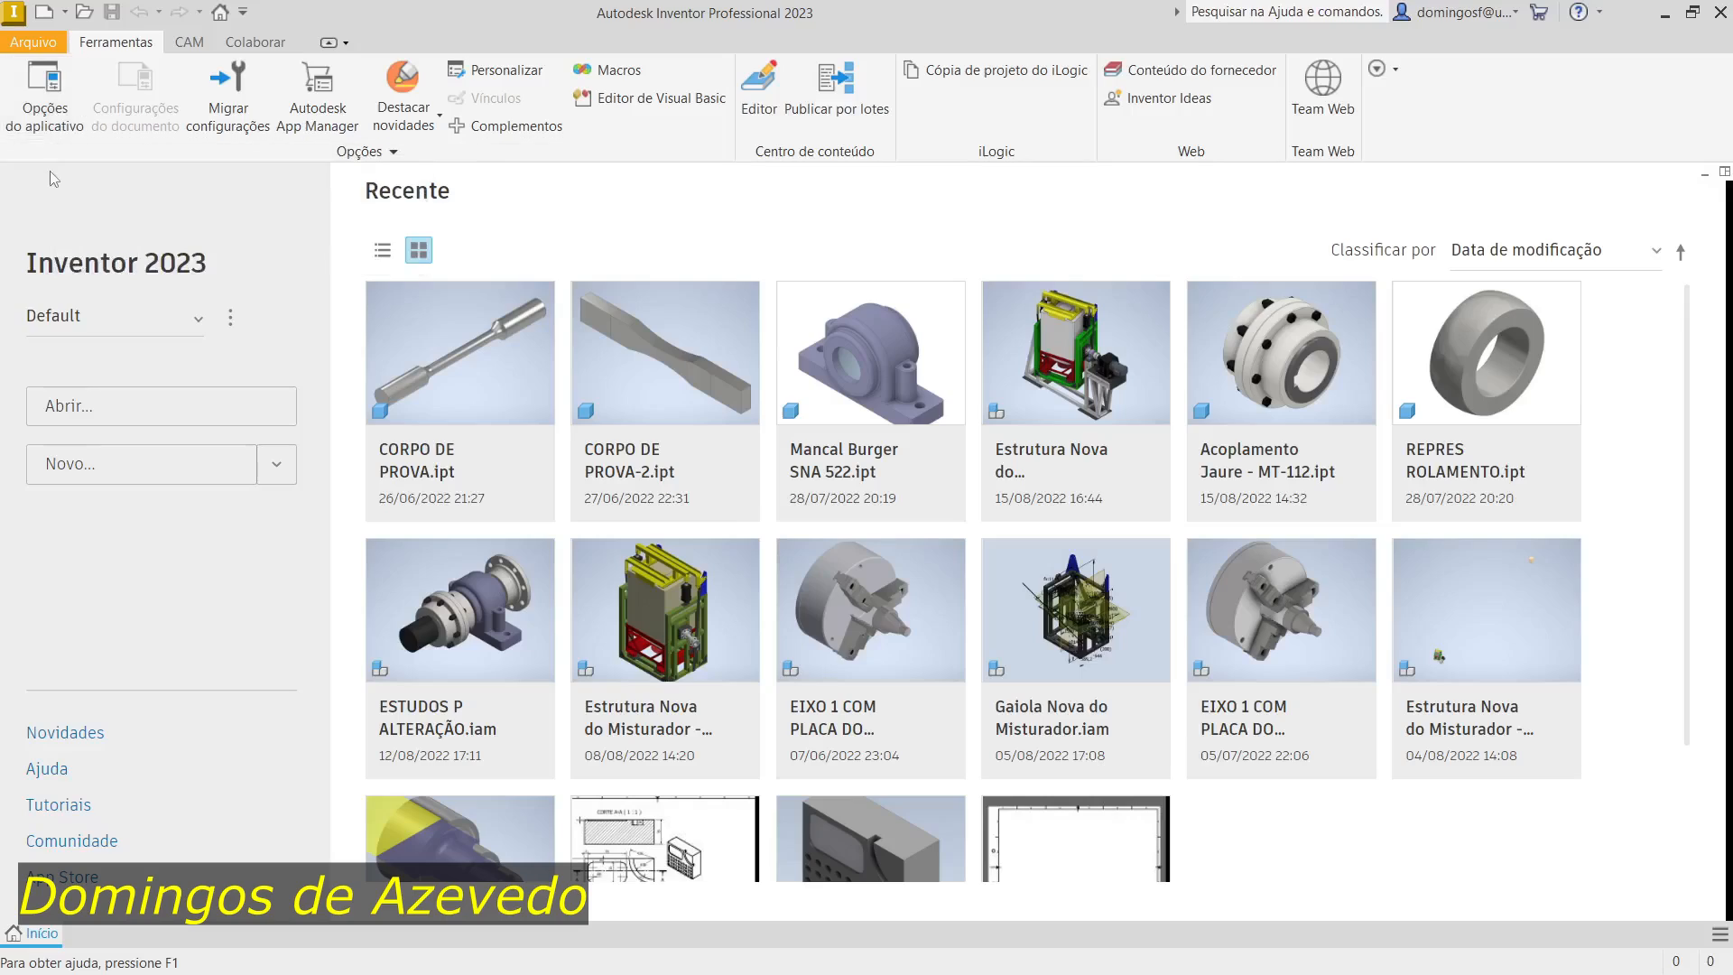
Step: Open the application options and review the Geral, Salvar, Arquivo, Cores and Exibição settings
{"action": "left_click", "coordinate": [54, 113]}
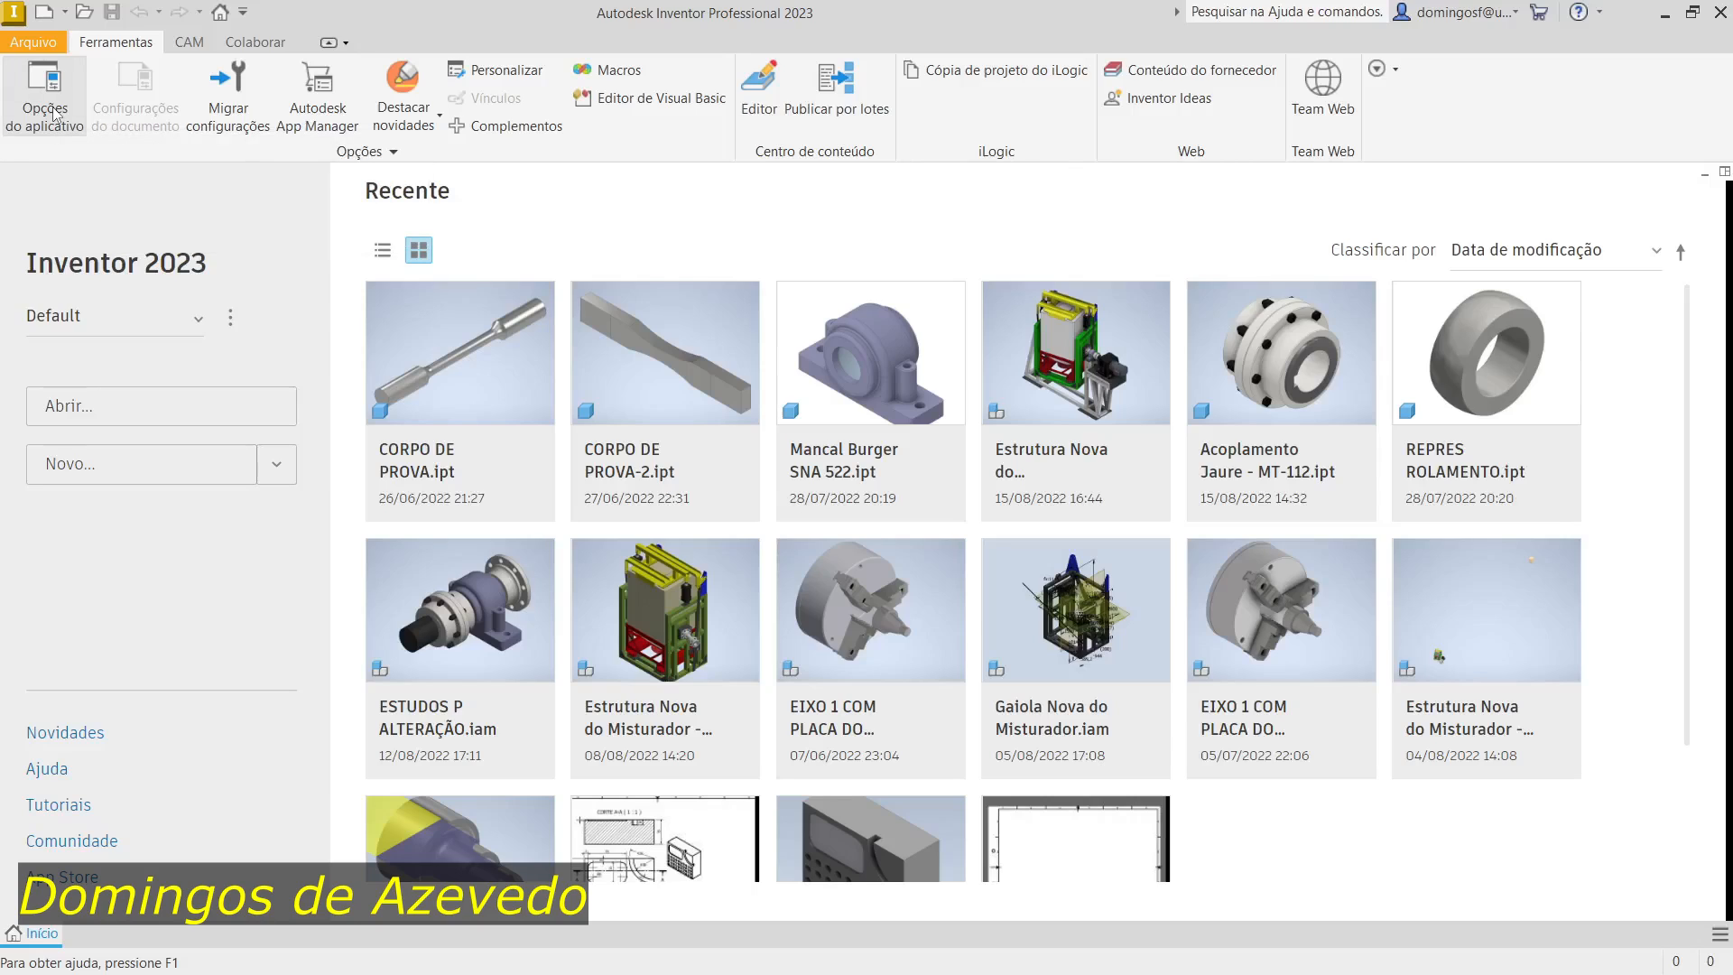
{"action": "left_click", "coordinate": [45, 99]}
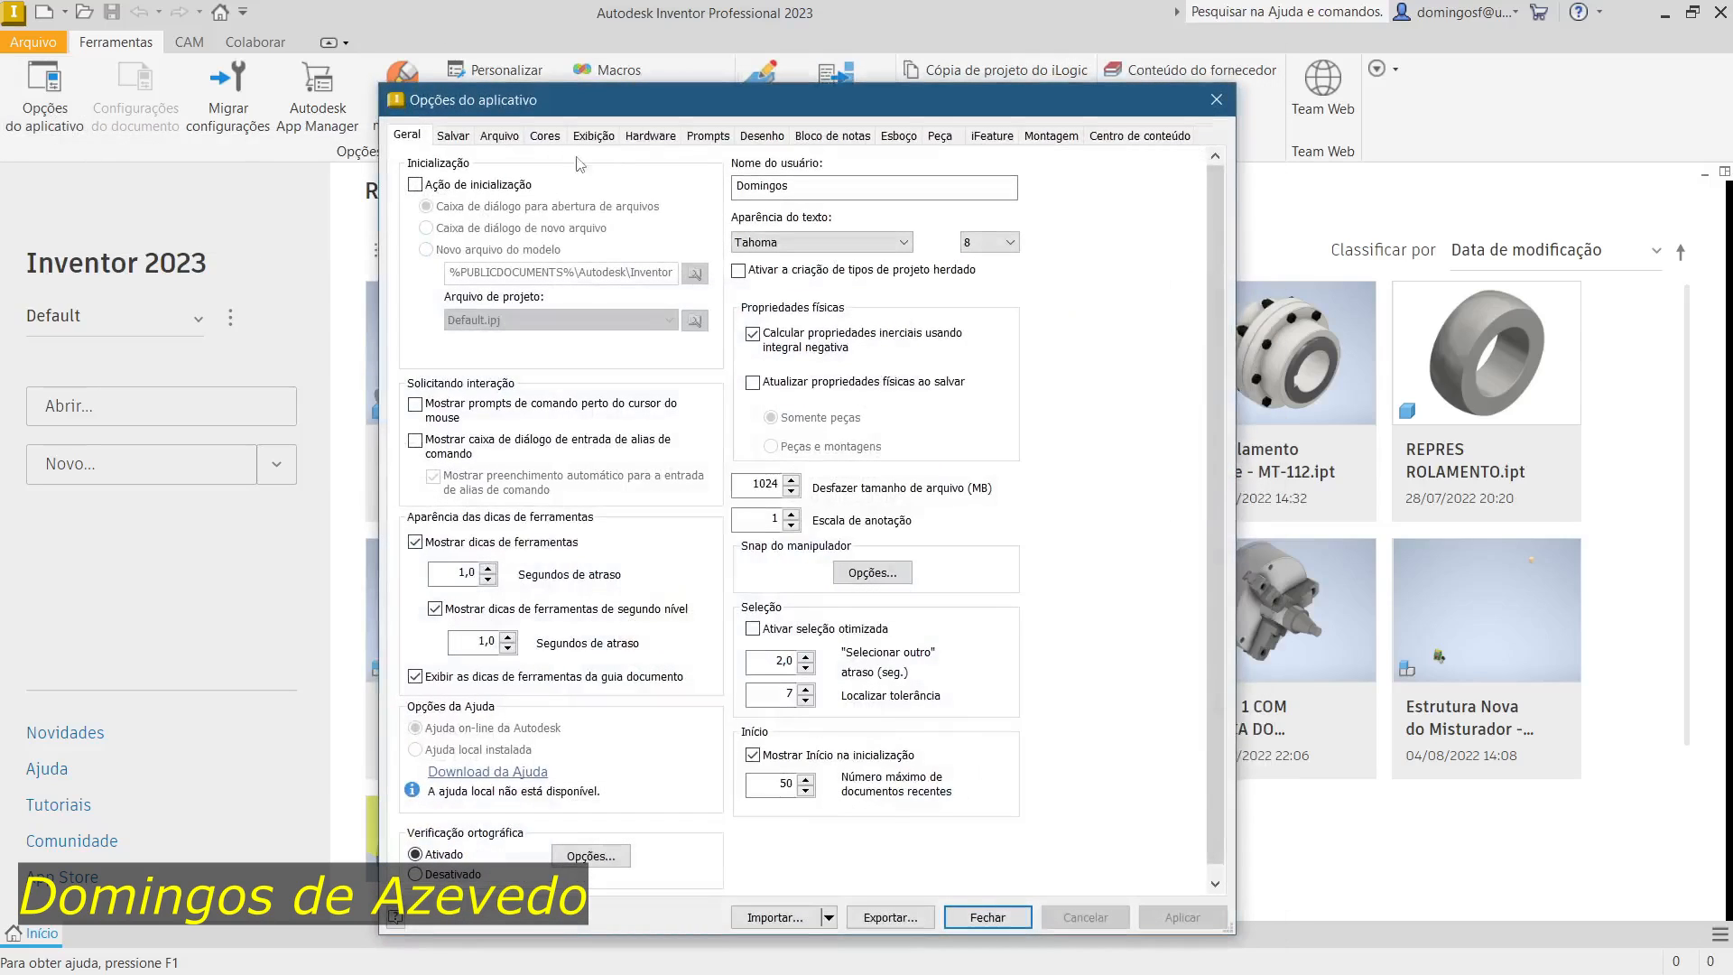
{"action": "left_click_drag", "start_coordinate": [646, 113], "coordinate": [622, 65]}
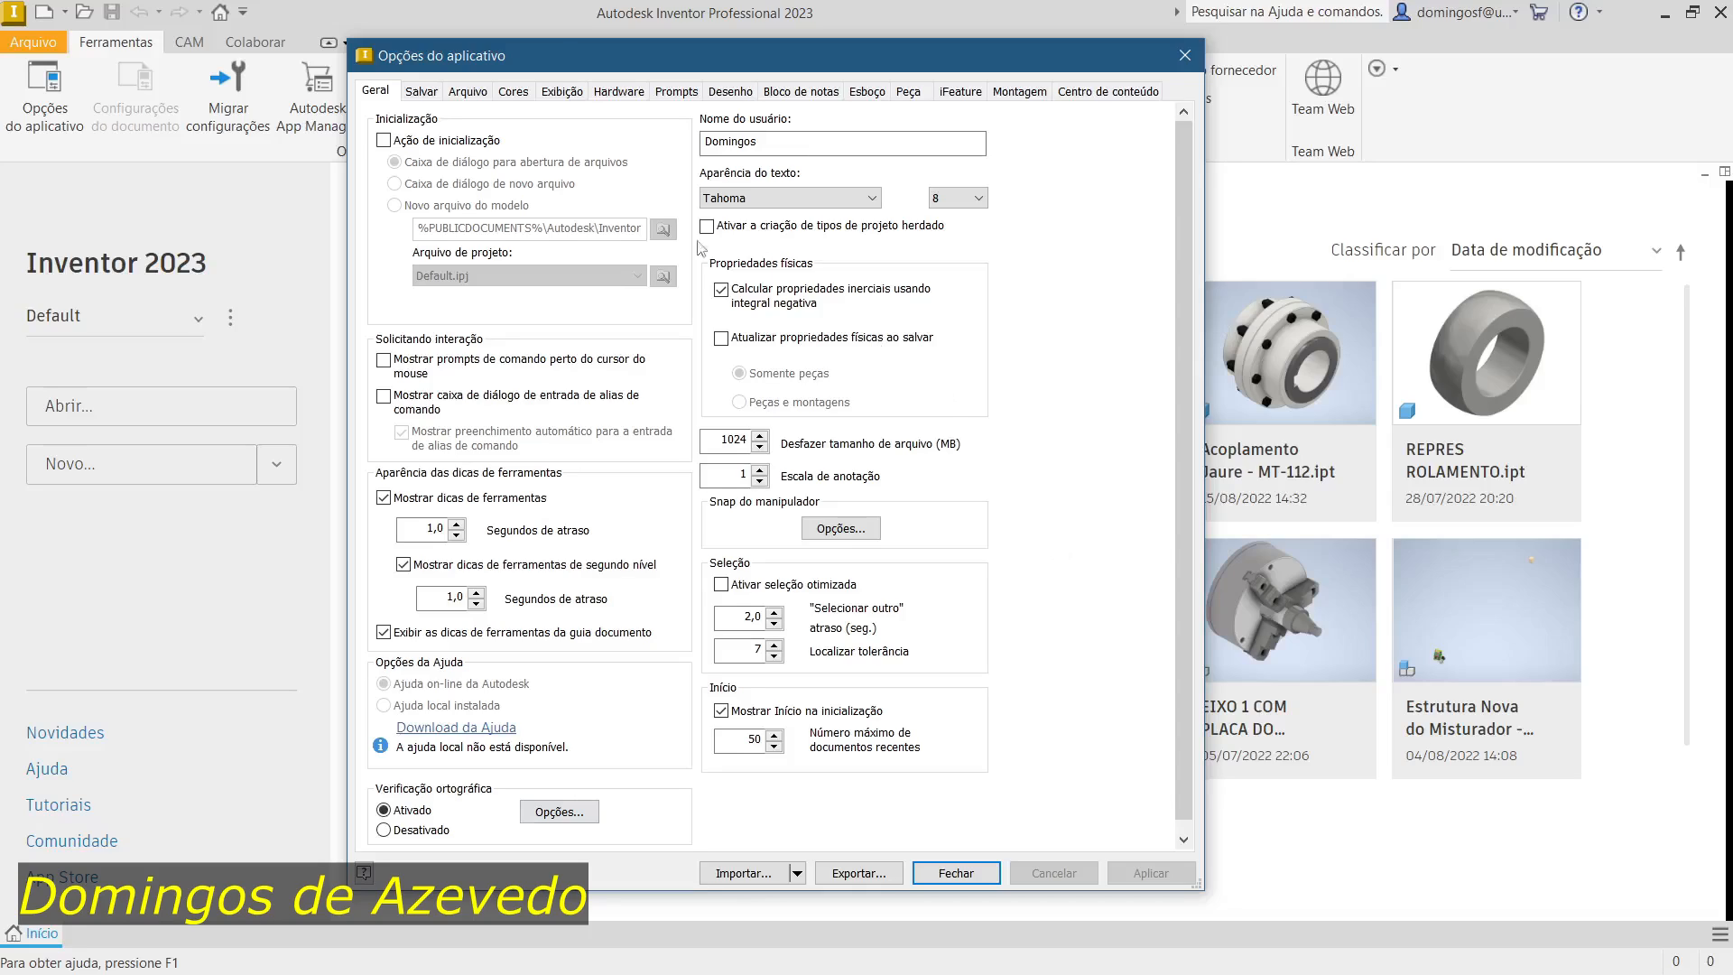
{"action": "left_click", "coordinate": [420, 92]}
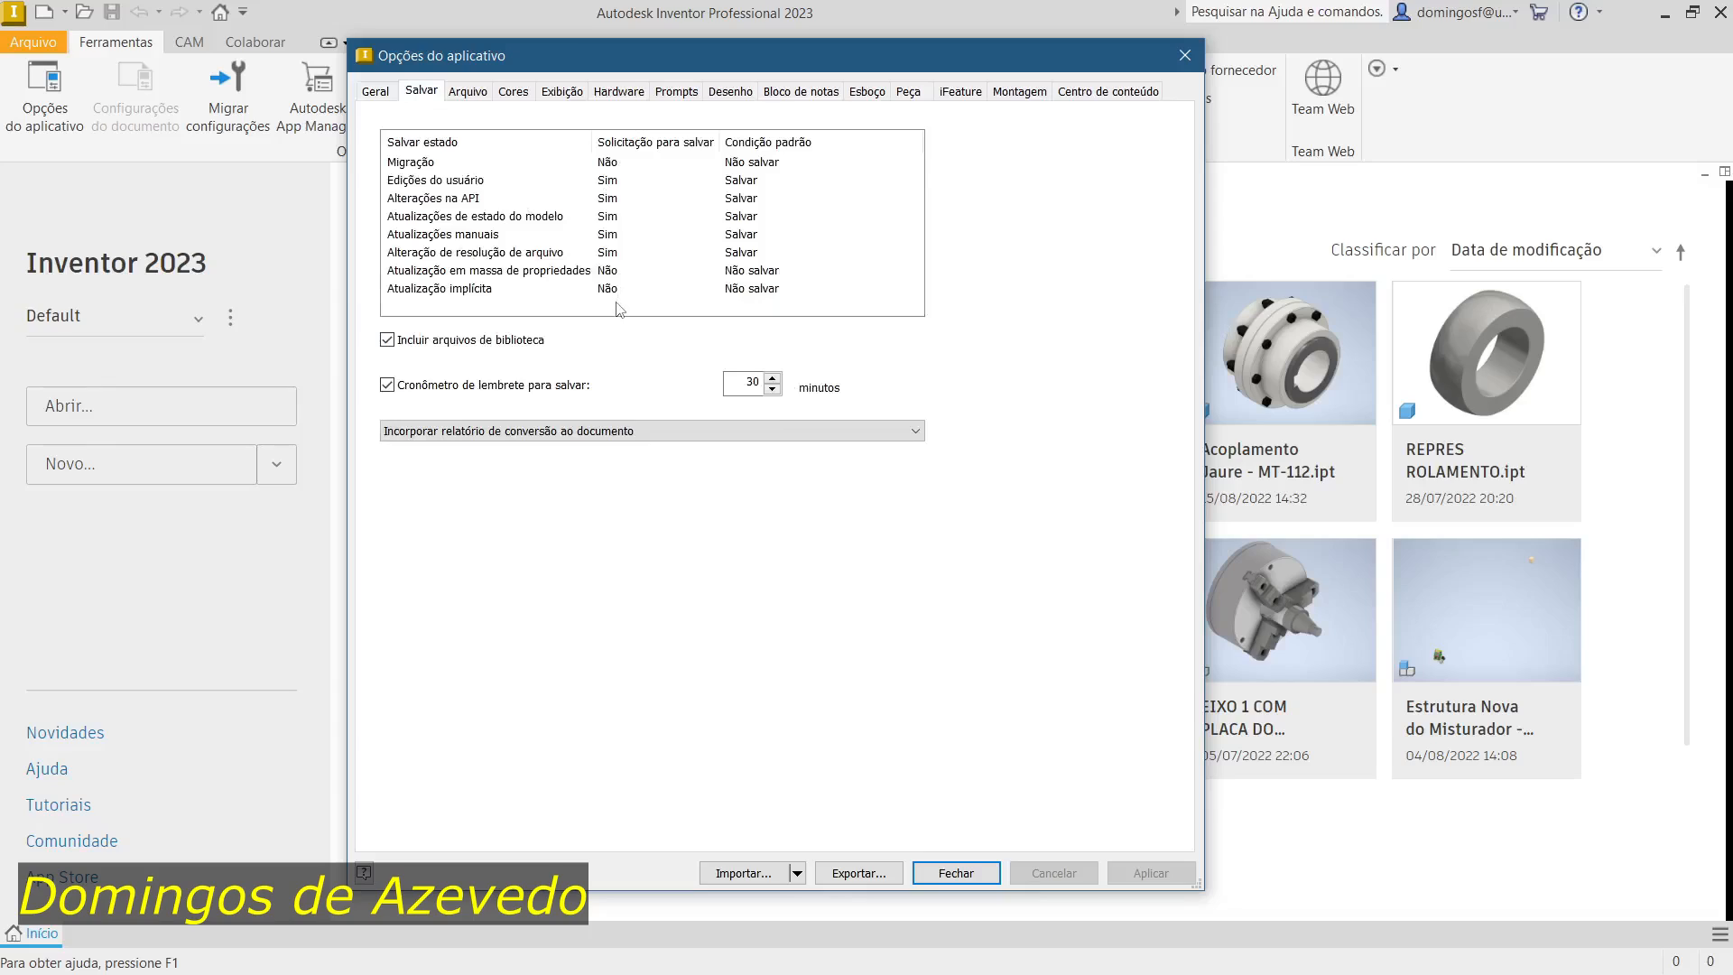
{"action": "left_click", "coordinate": [467, 92]}
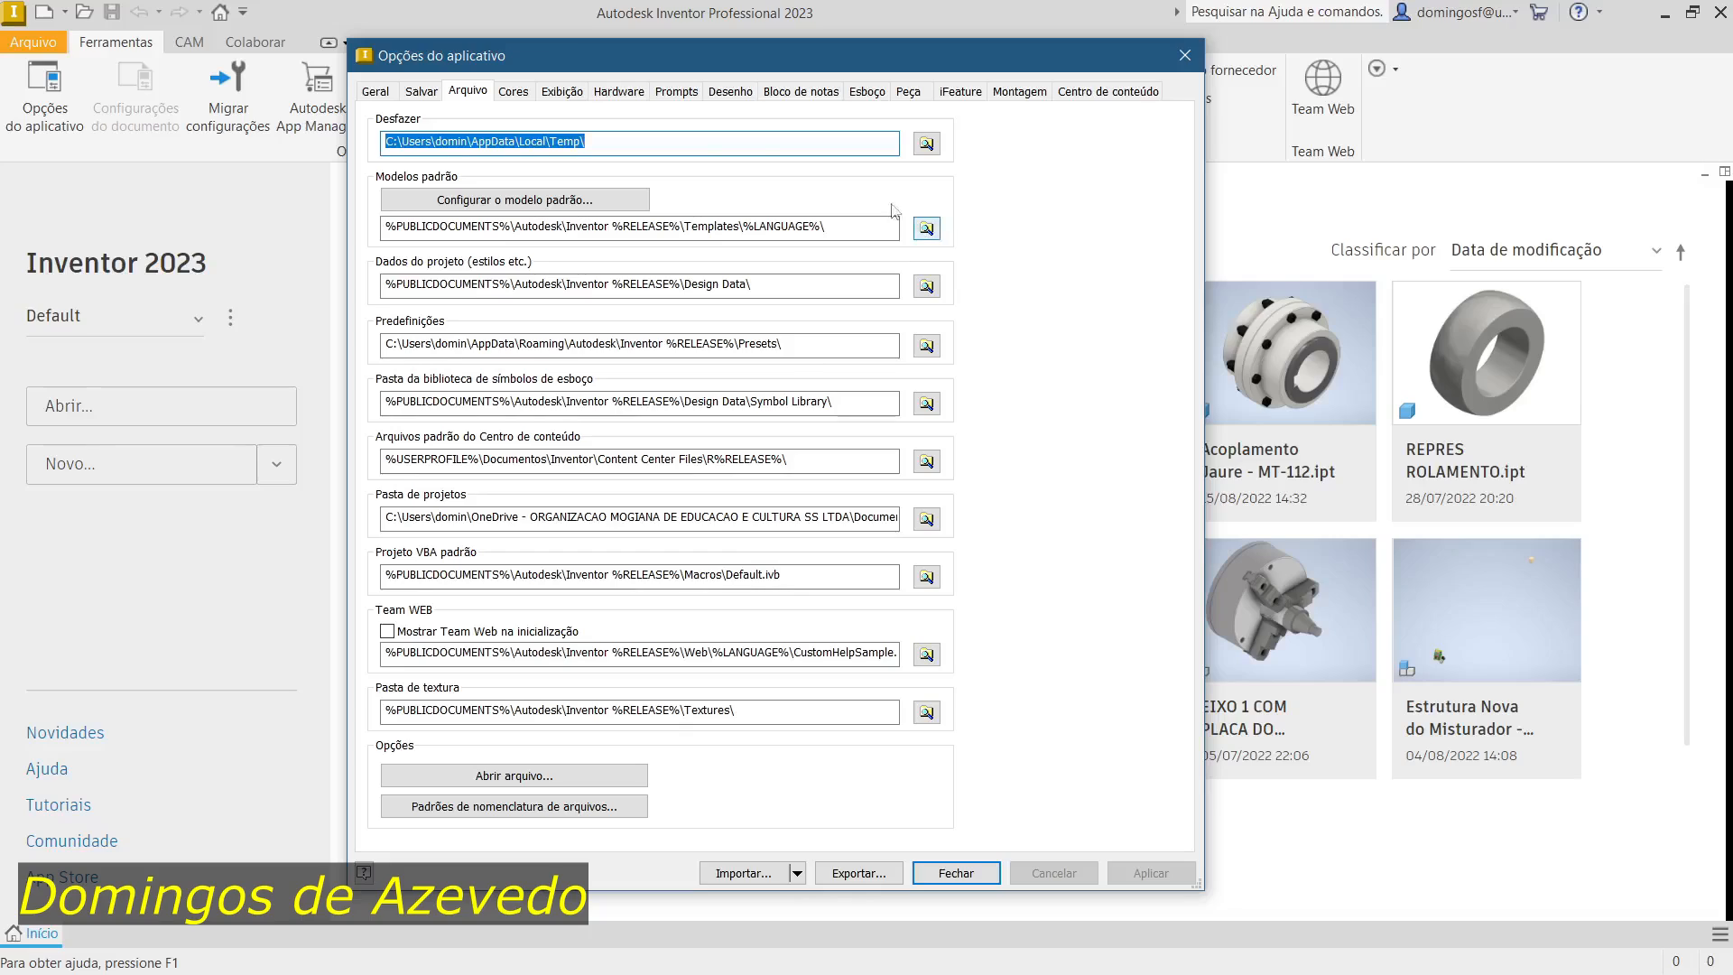
{"action": "left_click", "coordinate": [513, 92]}
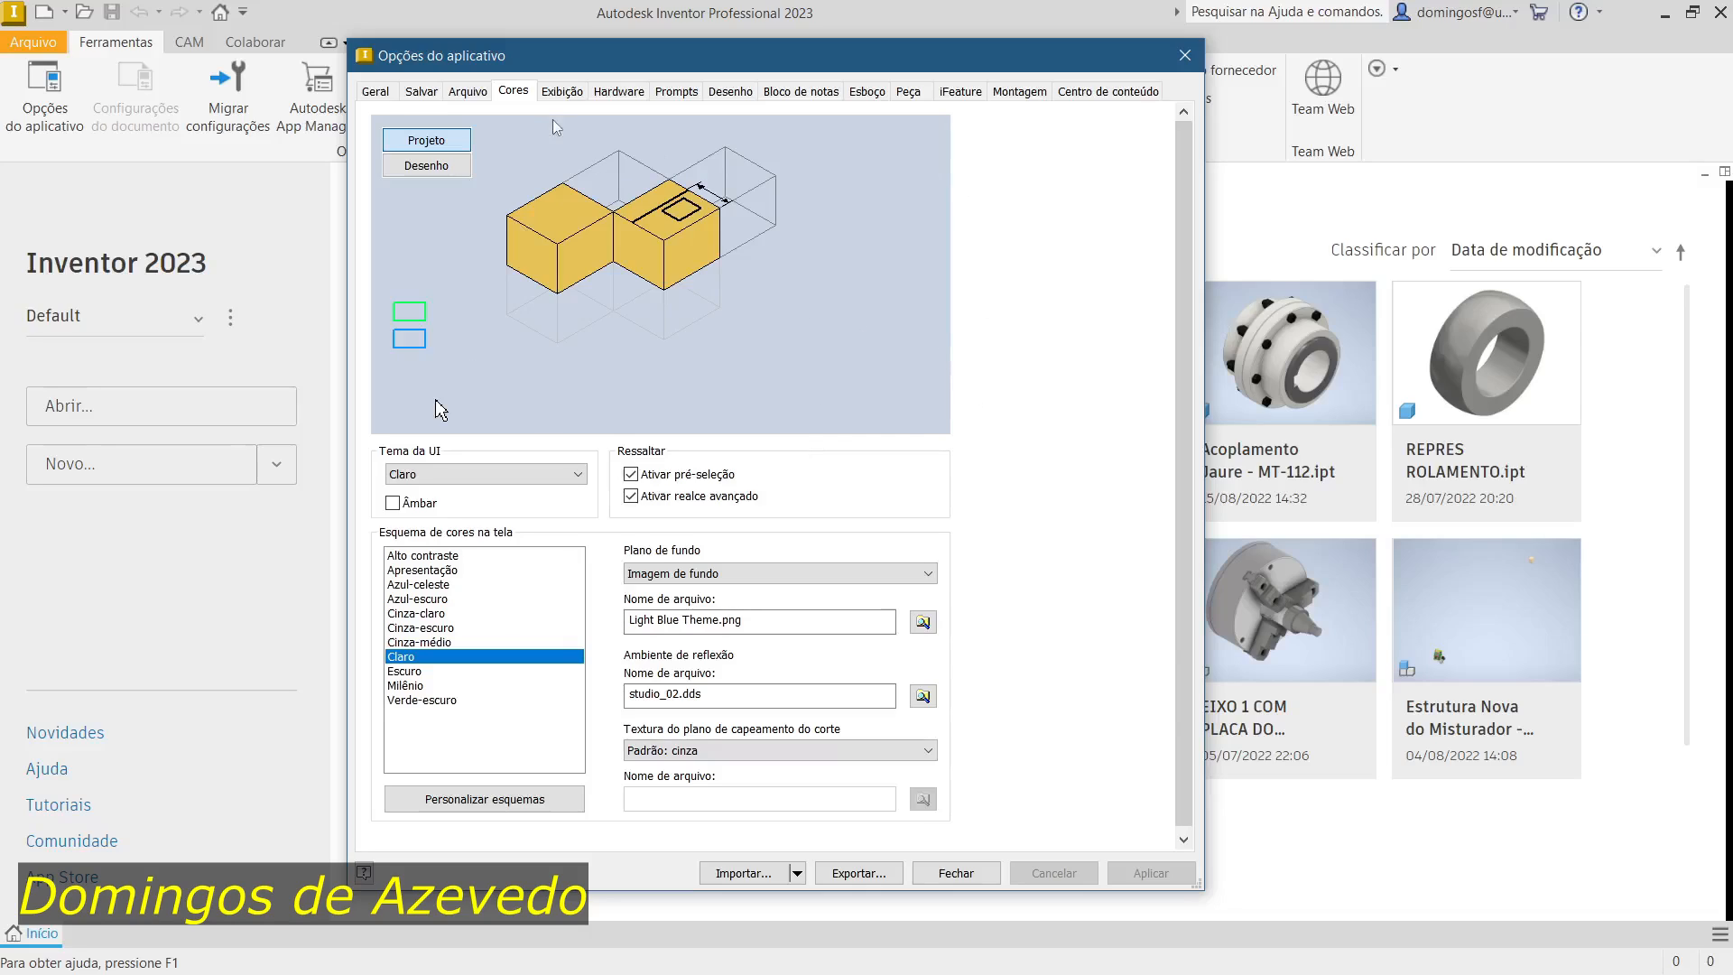
{"action": "left_click", "coordinate": [583, 94]}
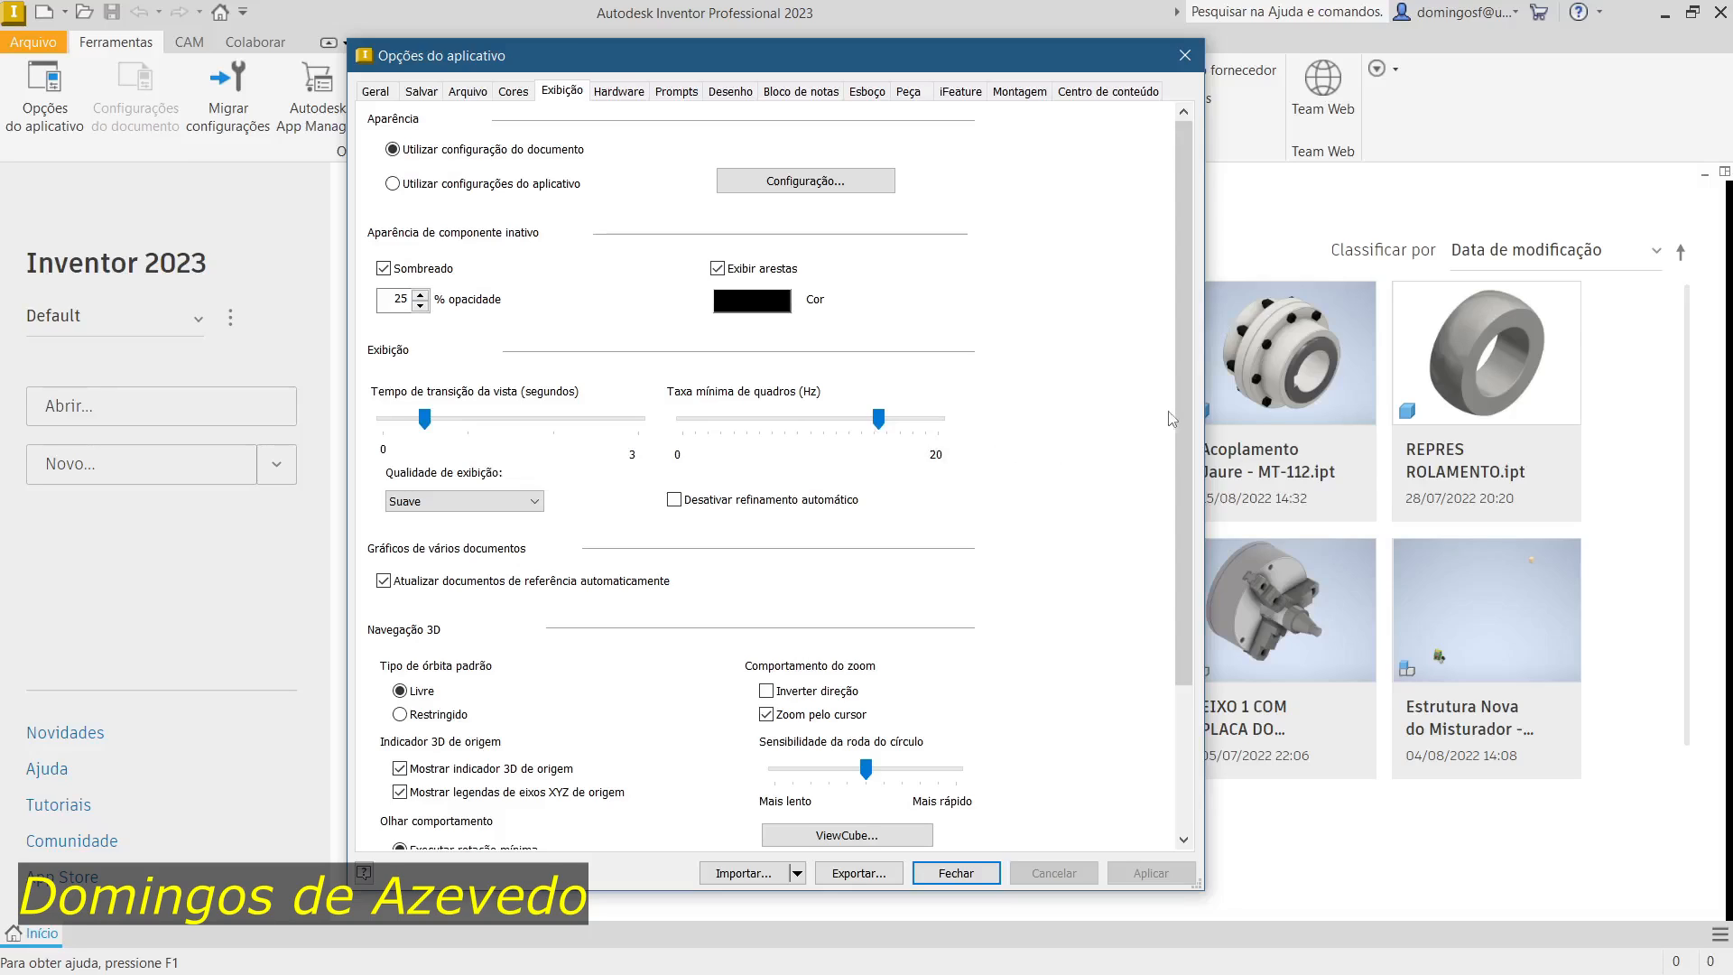
{"action": "left_click_drag", "start_coordinate": [1184, 389], "coordinate": [1170, 578]}
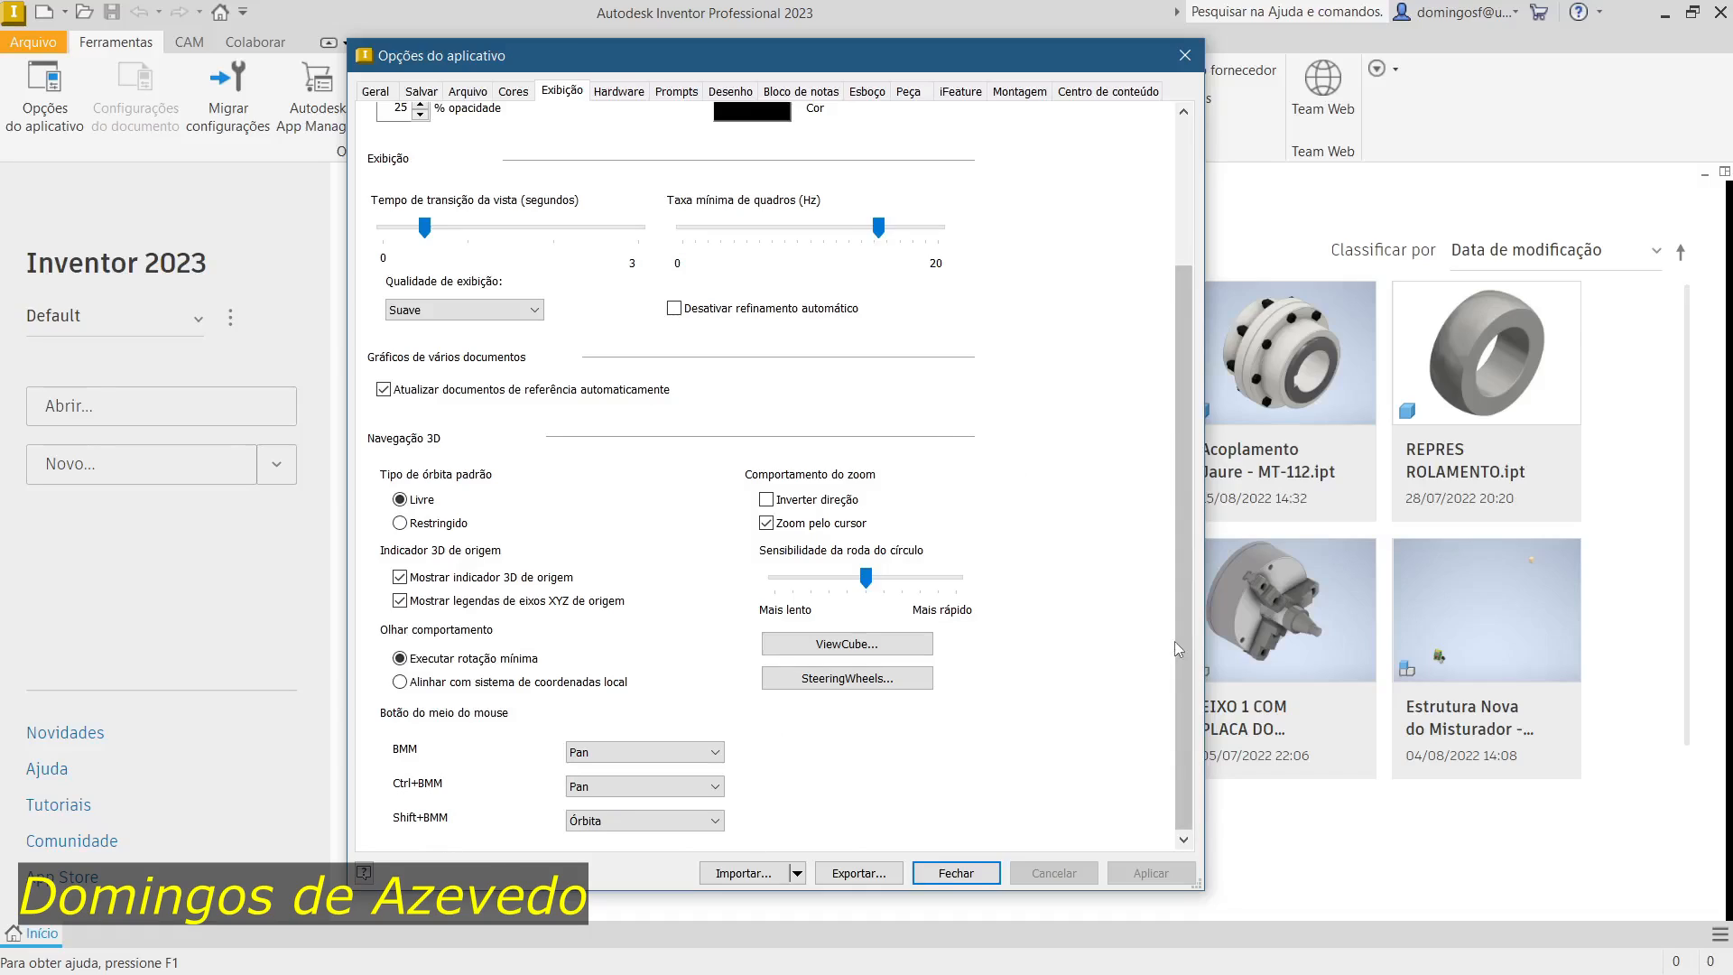
{"action": "left_click_drag", "start_coordinate": [1173, 641], "coordinate": [1164, 469]}
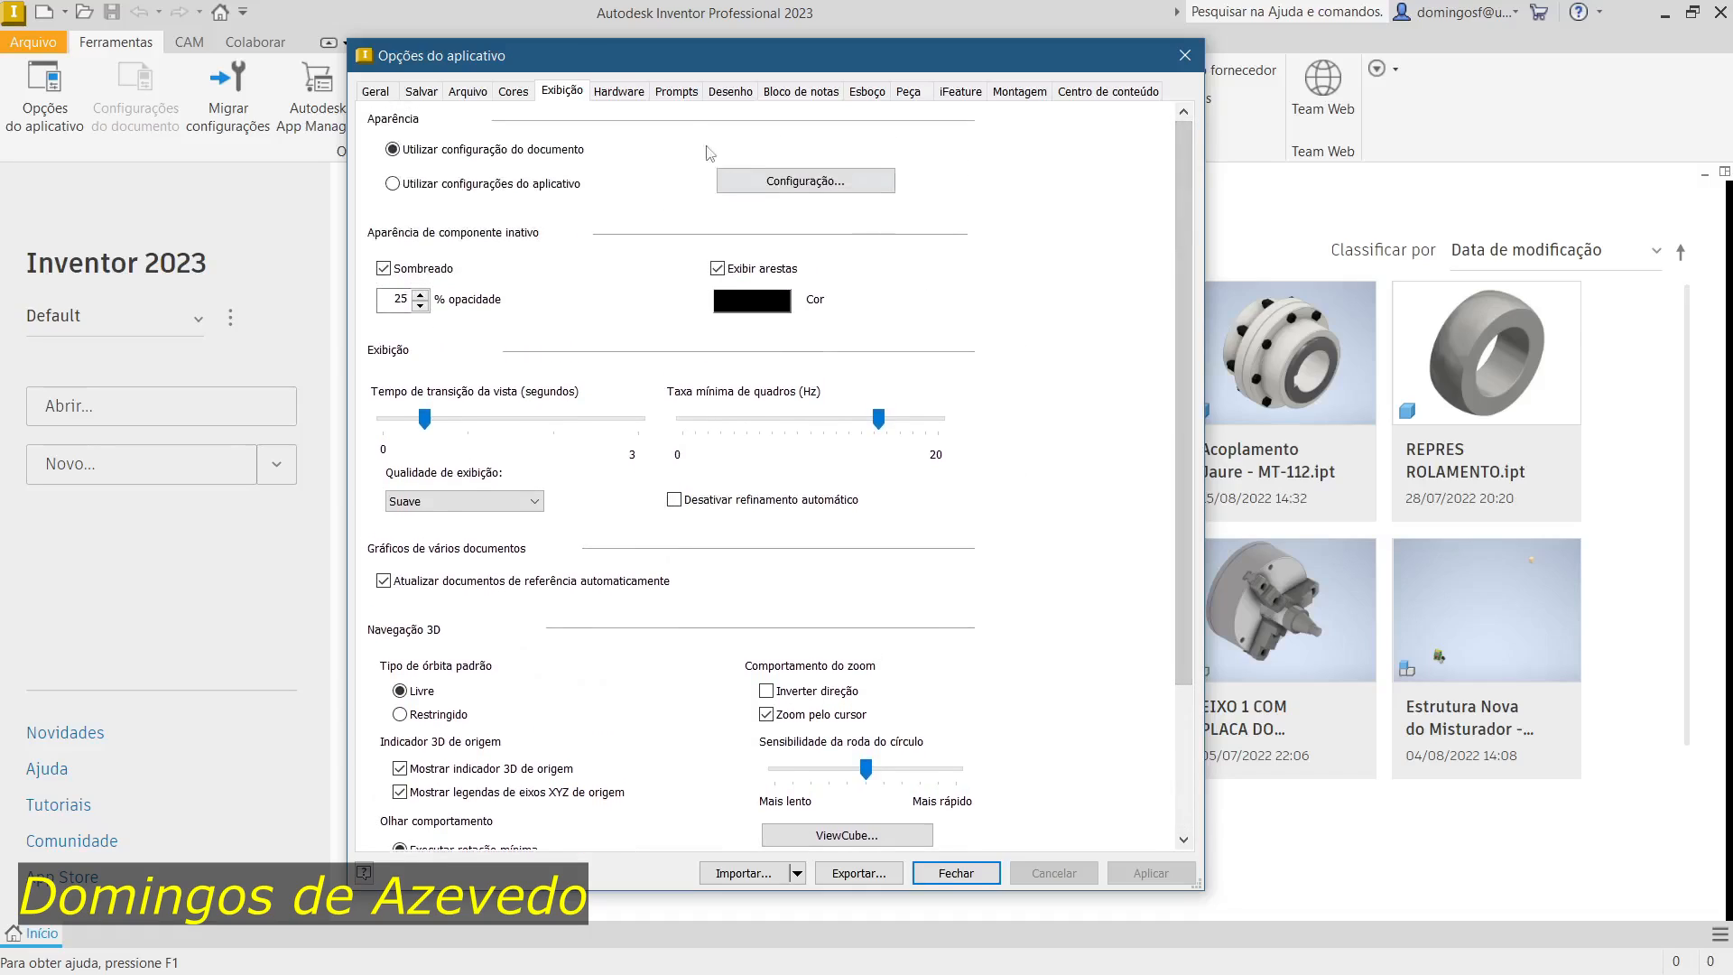
Step: Review the application options for Hardware, Prompts, Desenho, Bloco de notas, Esboço, Peça, iFeature, Montagem and Centro de conteúdo
{"action": "left_click", "coordinate": [628, 94]}
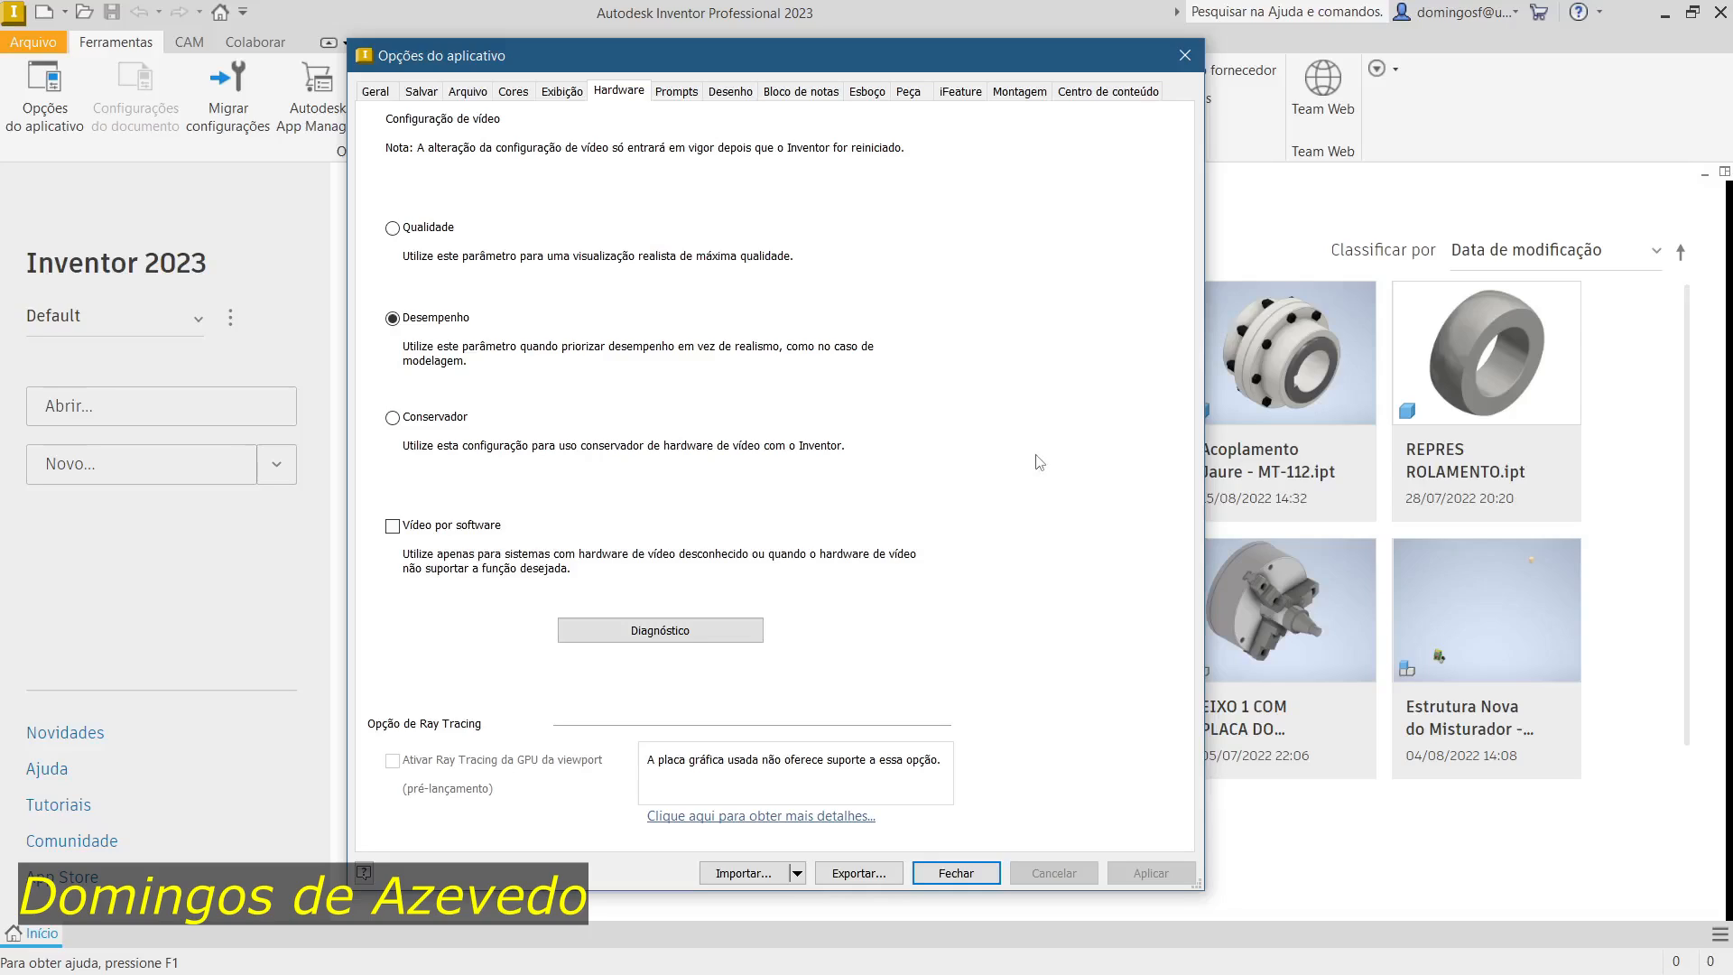
{"action": "left_click", "coordinate": [685, 95]}
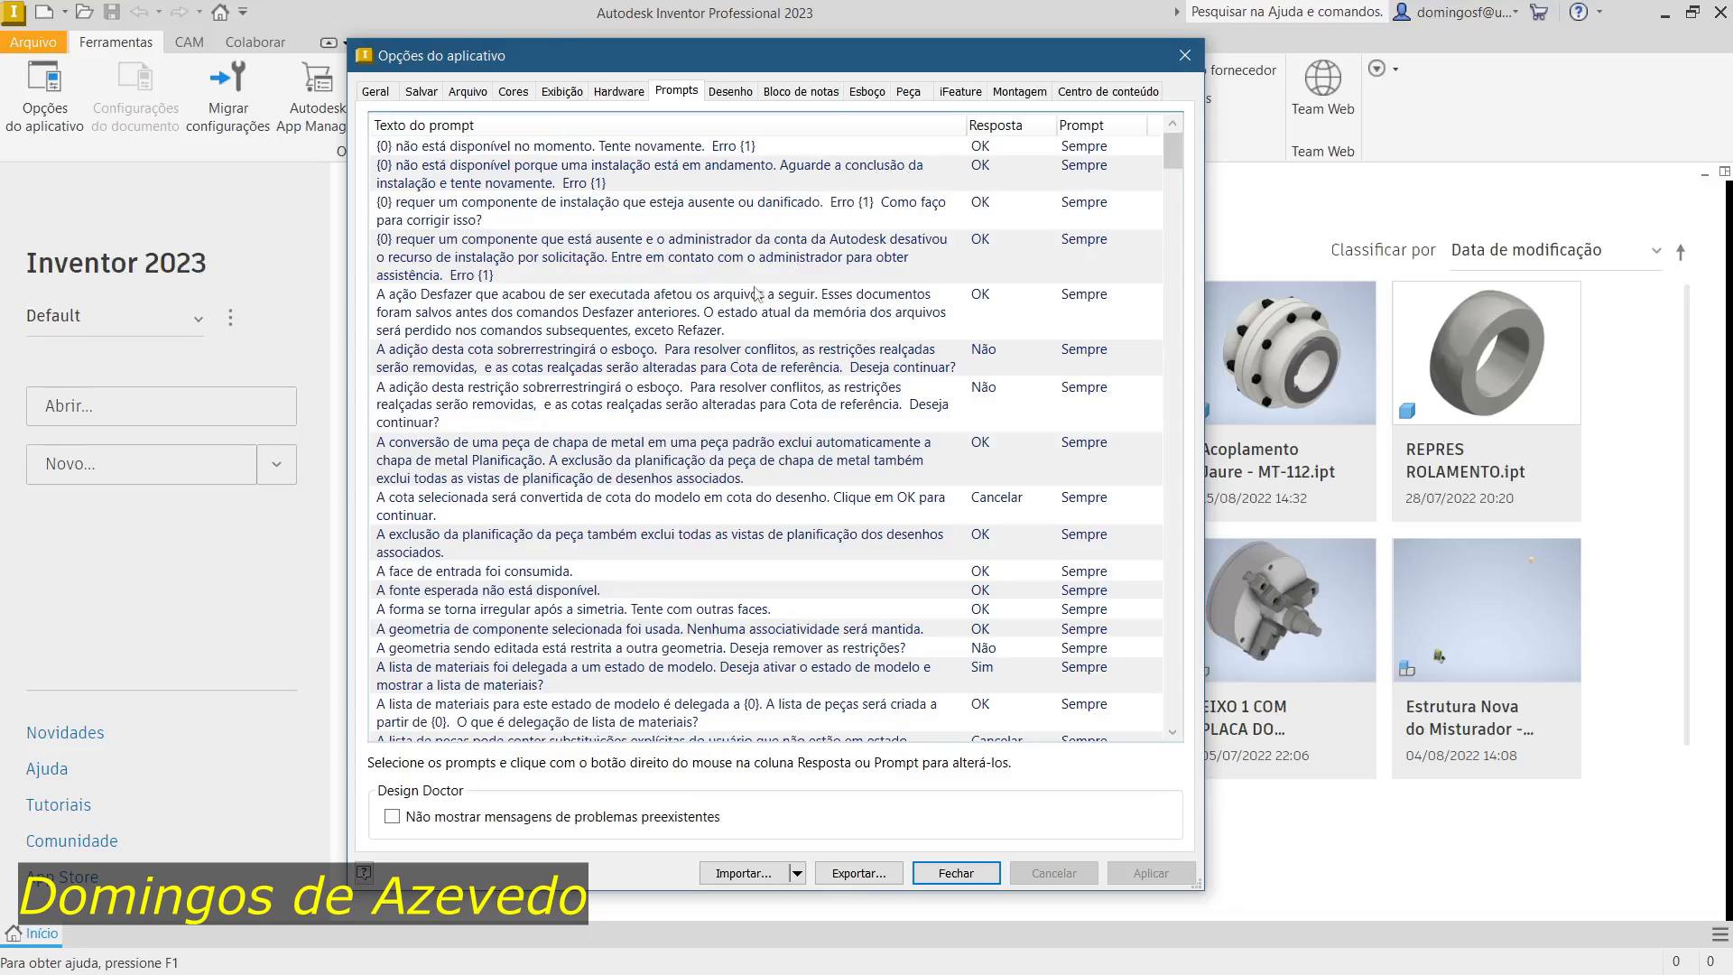
{"action": "scroll", "coordinate": [808, 375], "scroll_direction": "down", "scroll_amount": 10}
{"action": "scroll", "coordinate": [807, 375], "scroll_direction": "up", "scroll_amount": 10}
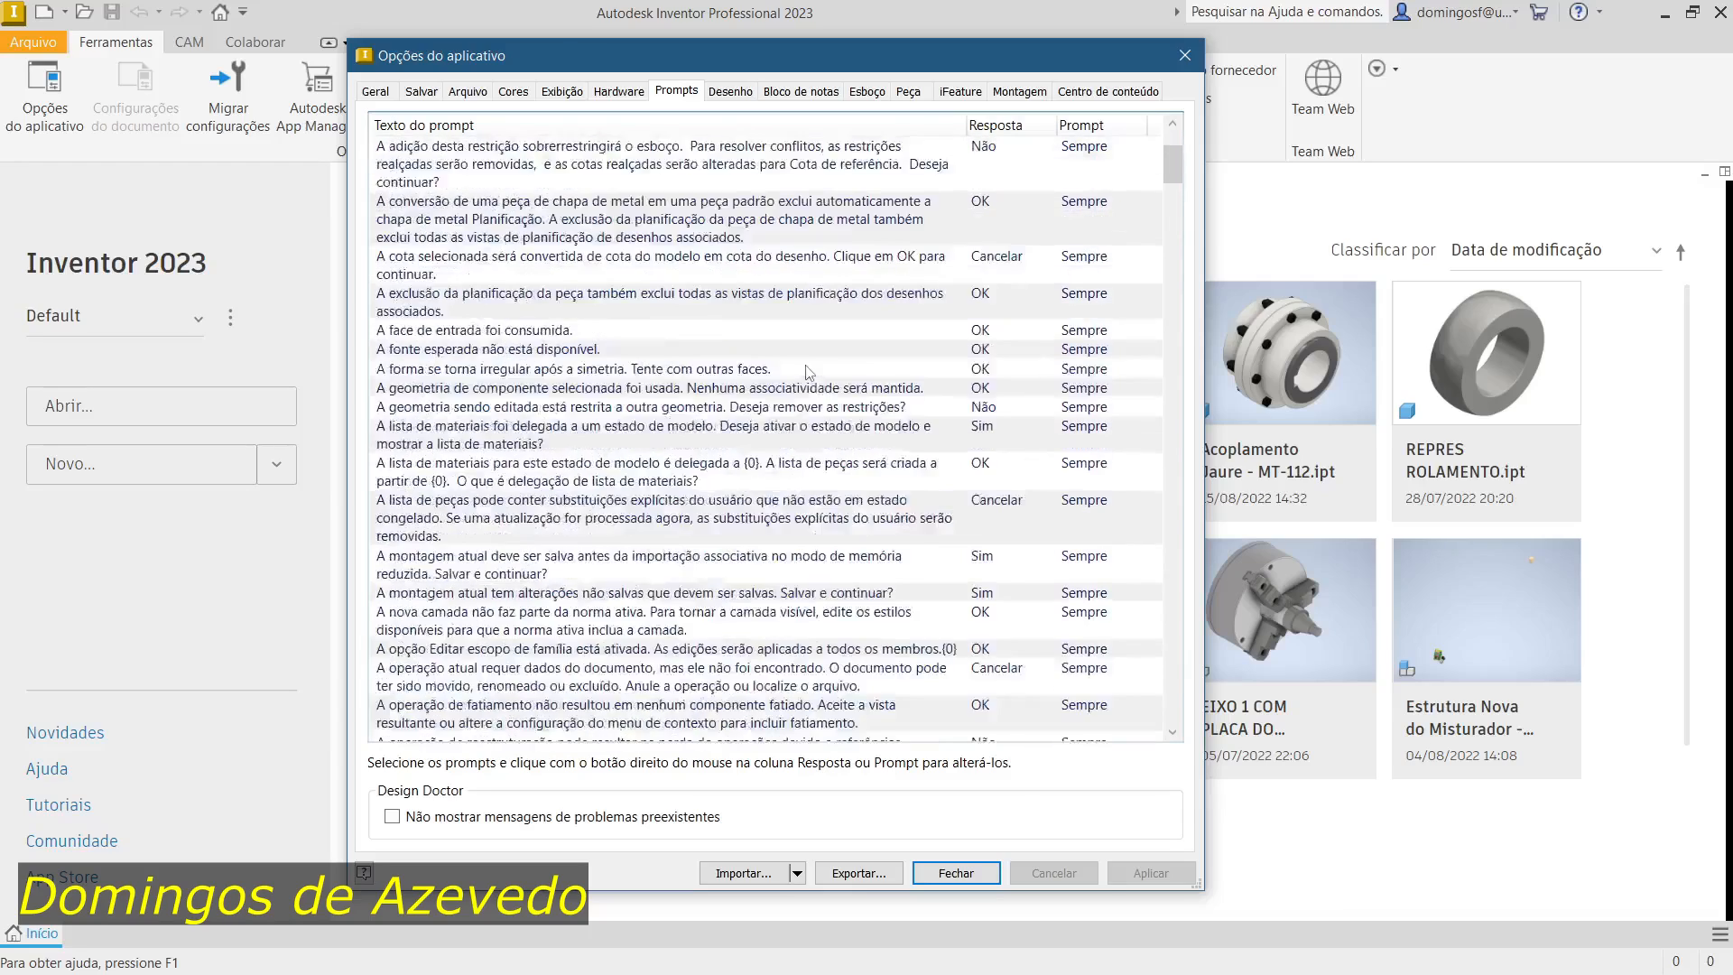
{"action": "left_click", "coordinate": [741, 105]}
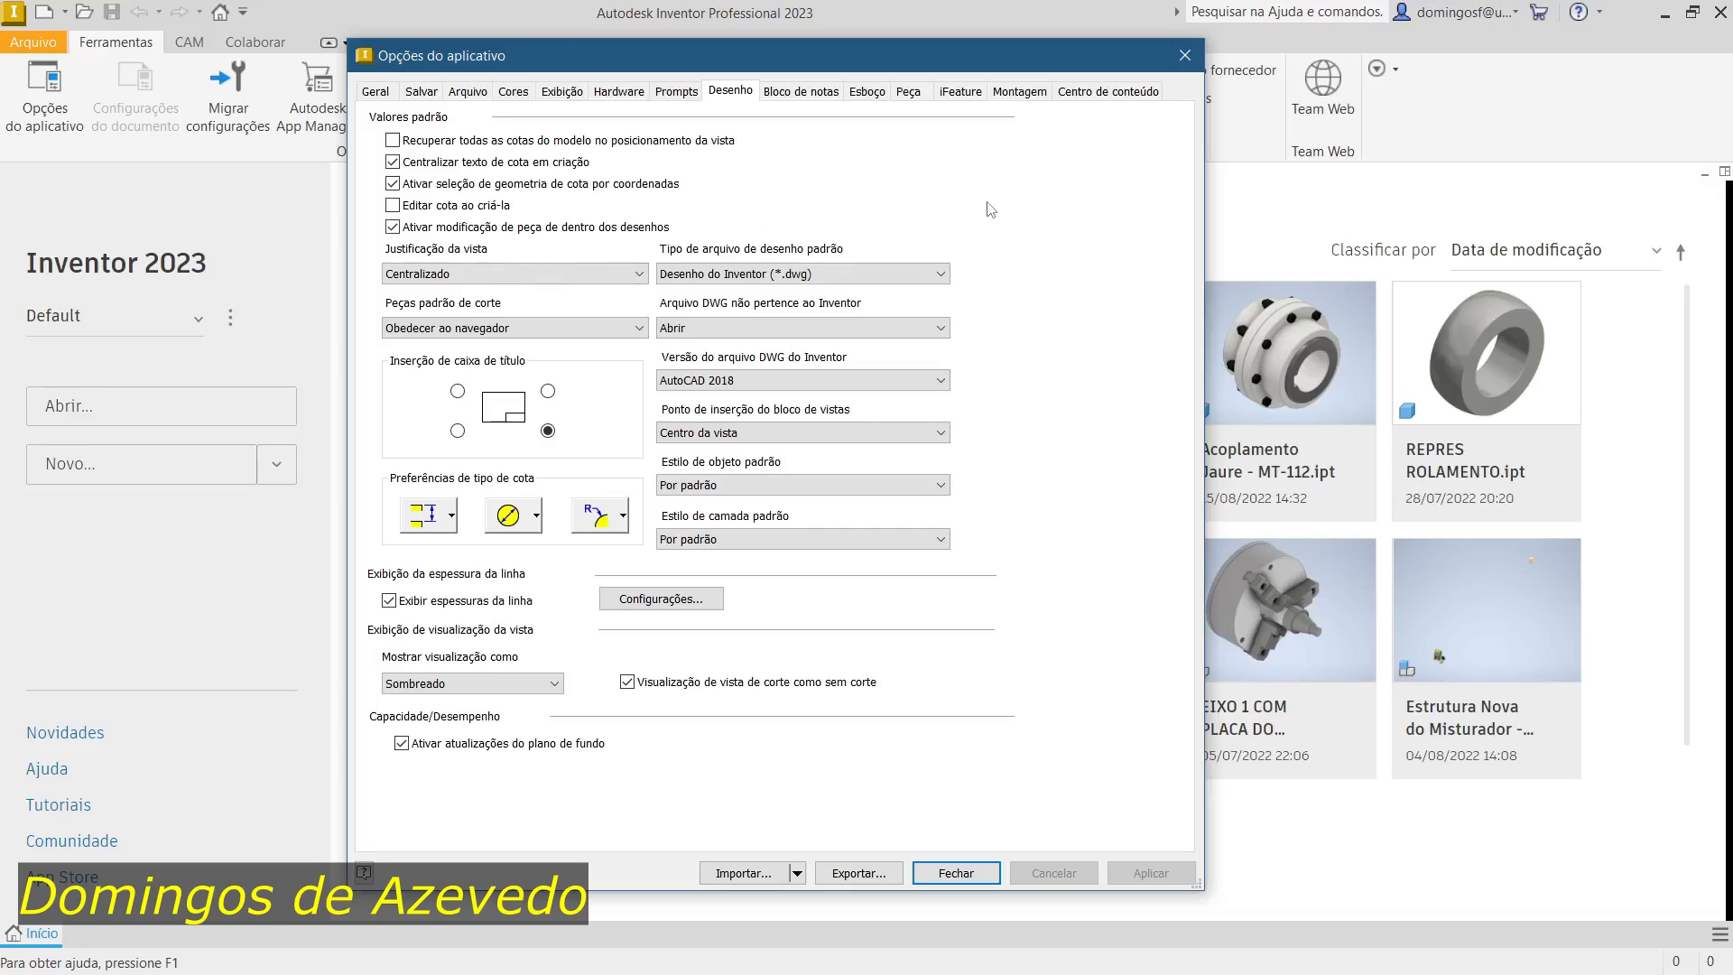
{"action": "left_click", "coordinate": [800, 91]}
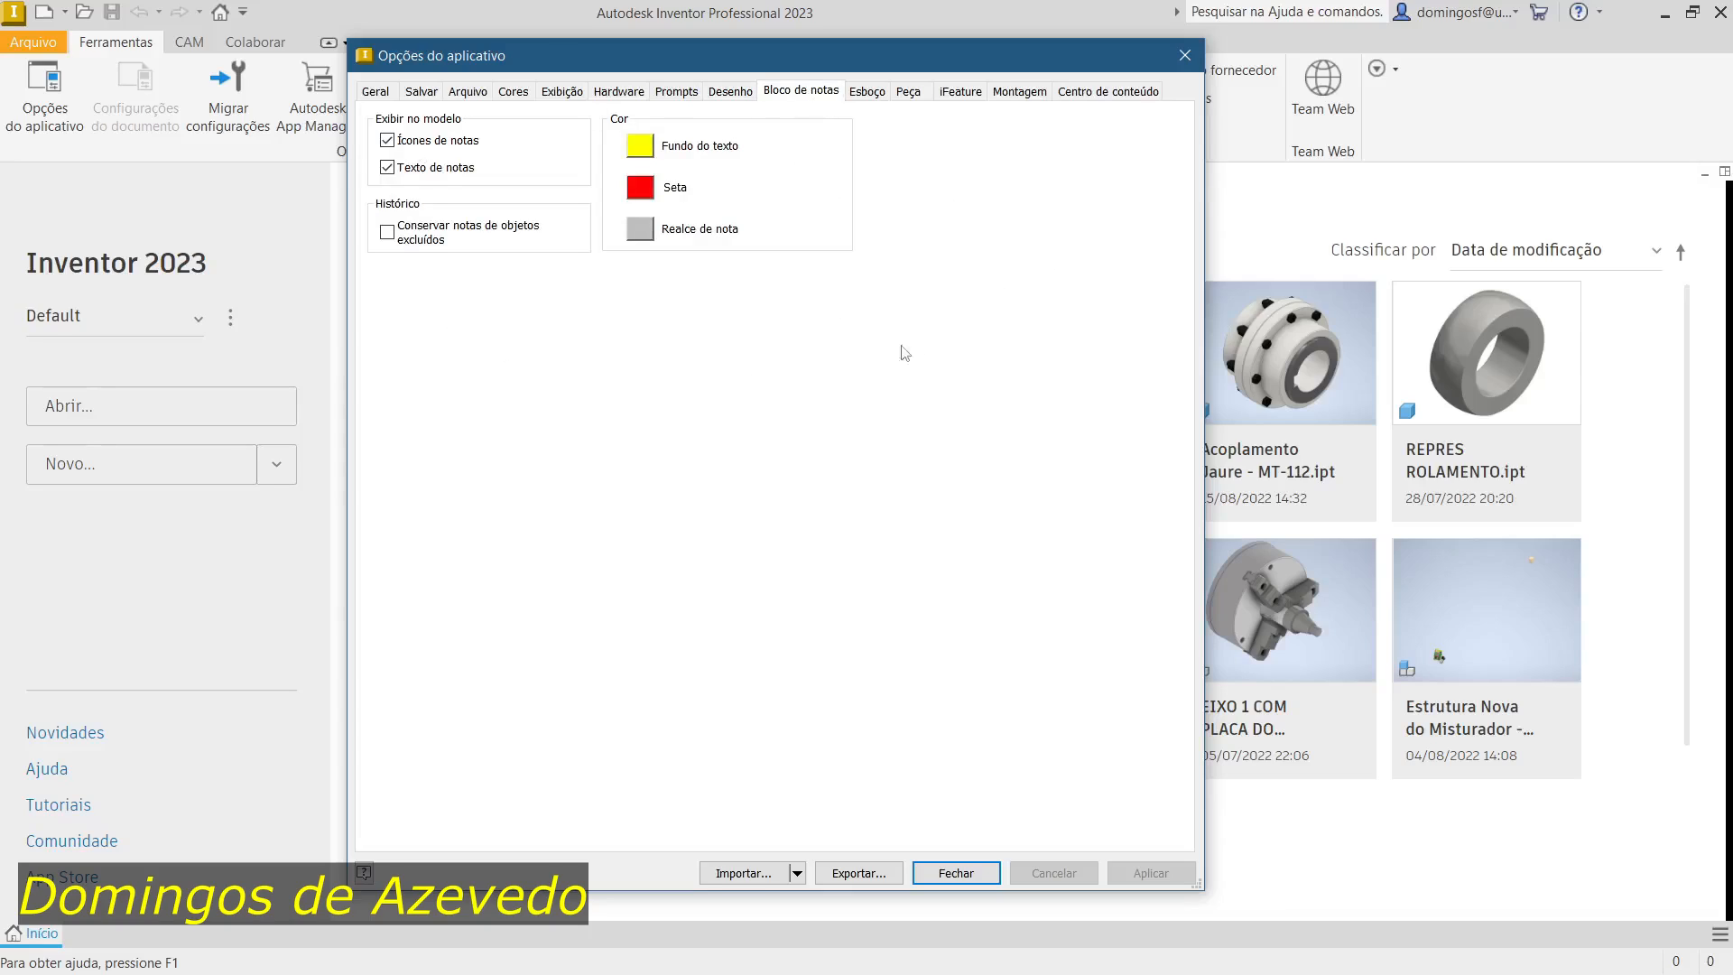
{"action": "left_click", "coordinate": [868, 94]}
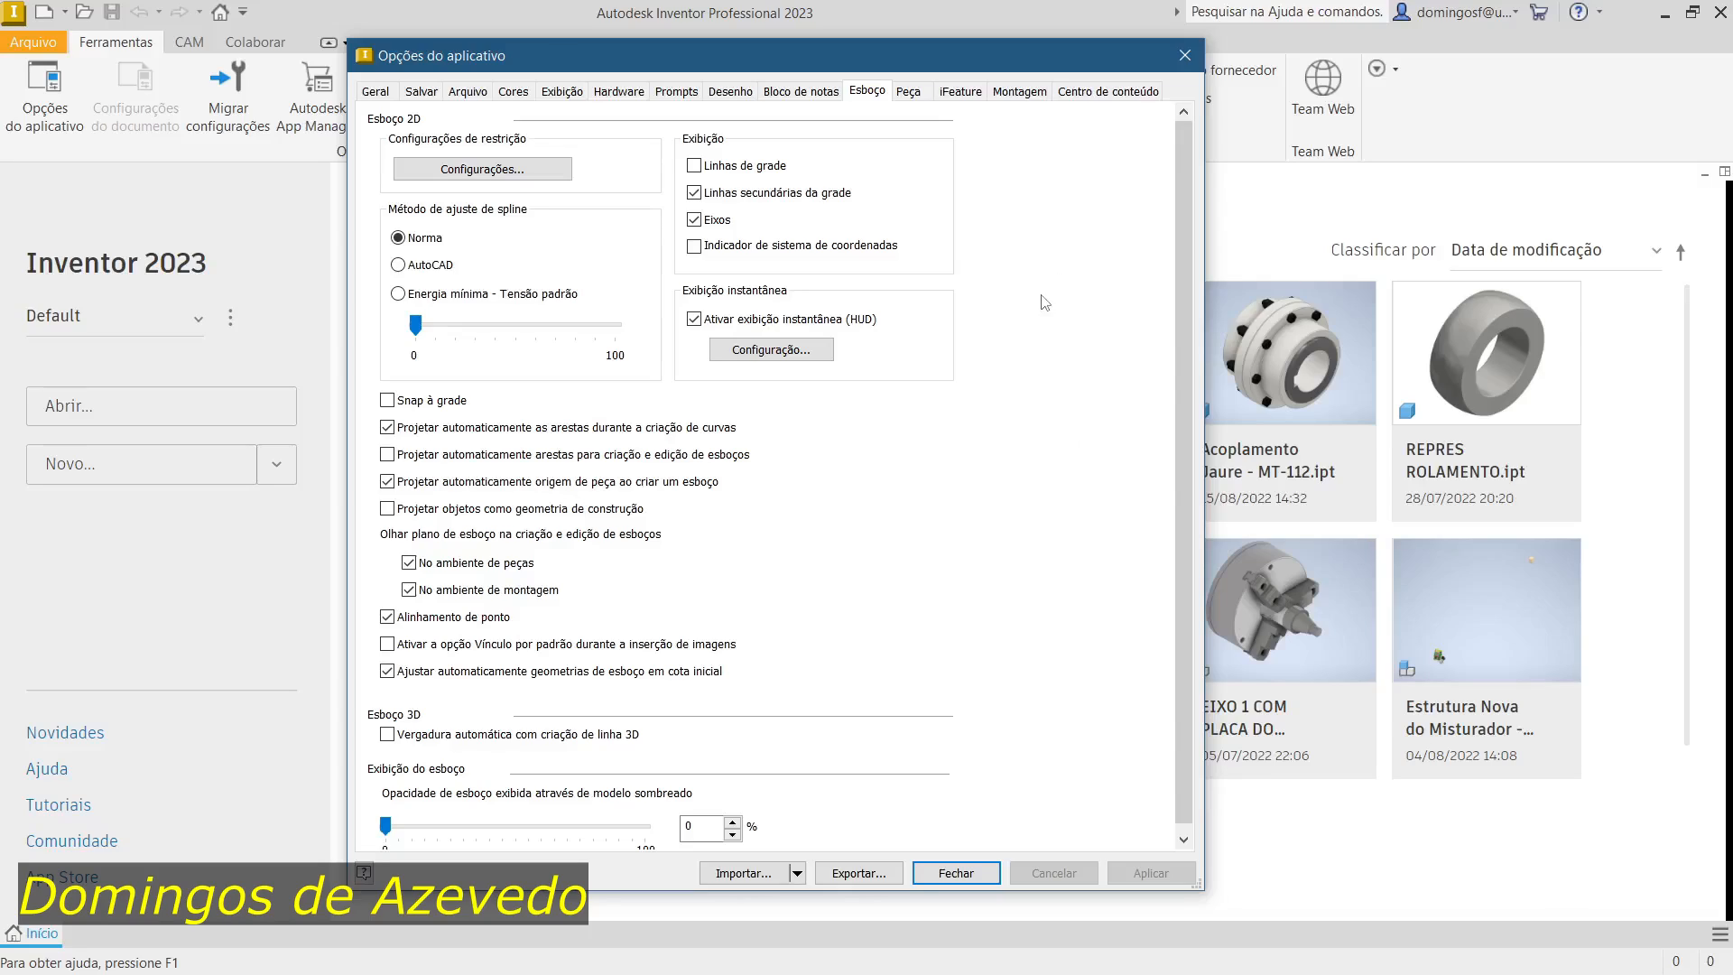
{"action": "left_click", "coordinate": [908, 94]}
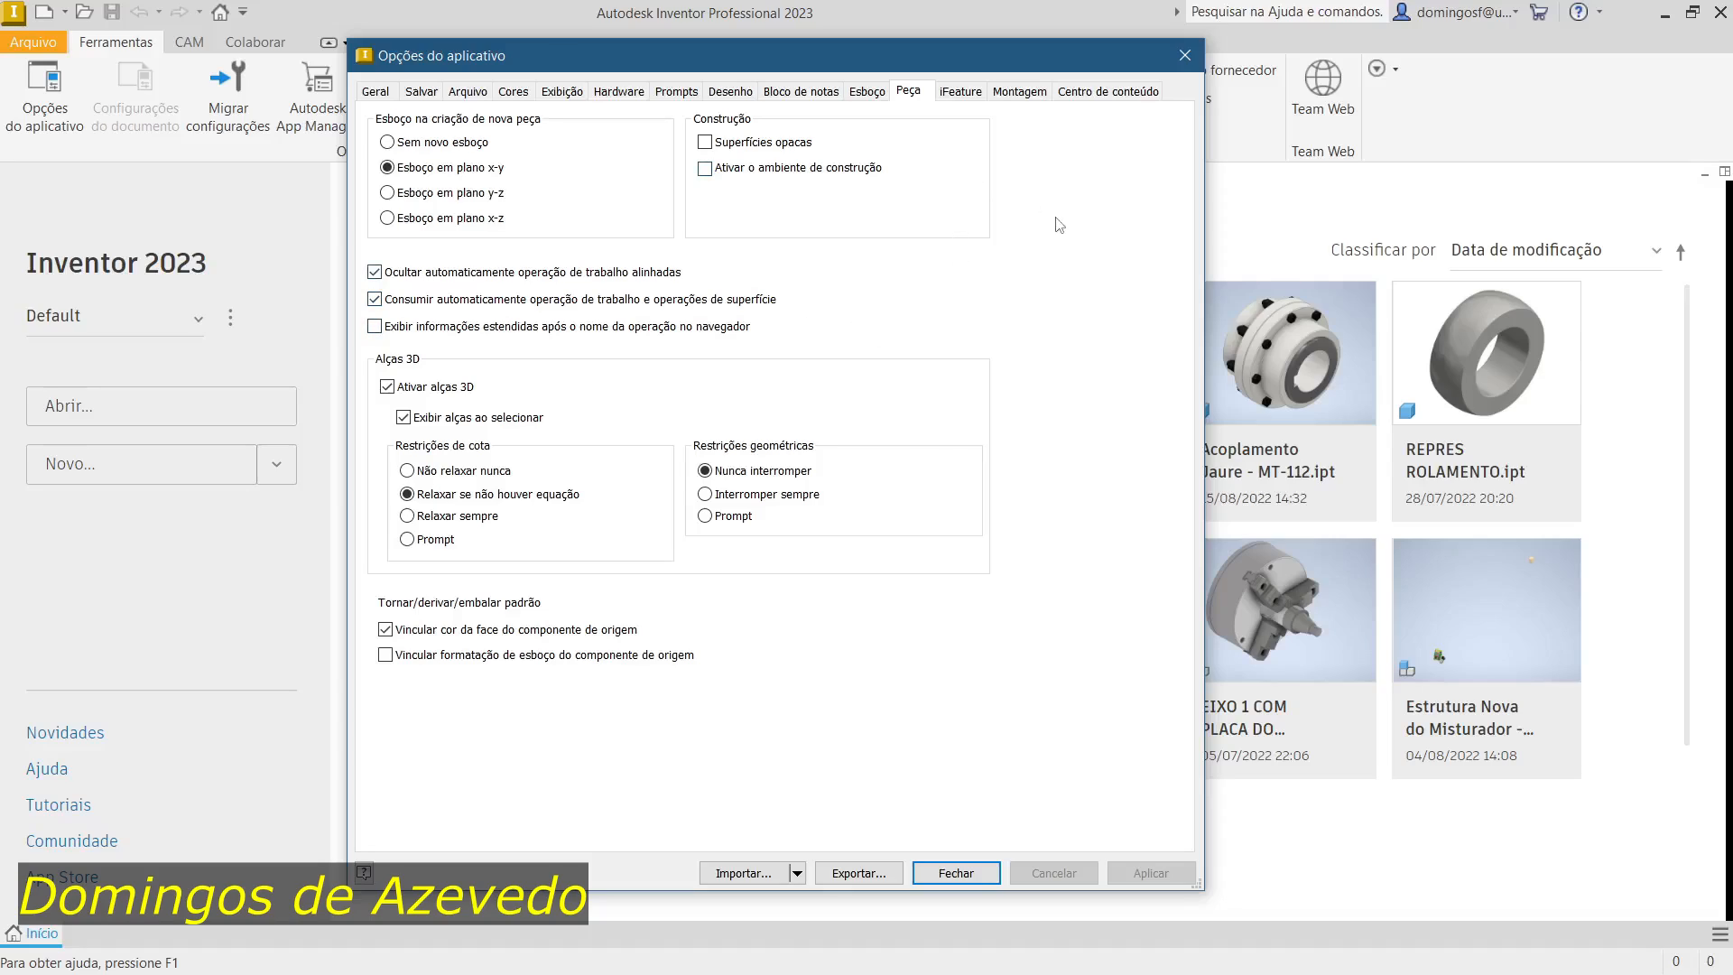
{"action": "left_click", "coordinate": [960, 92]}
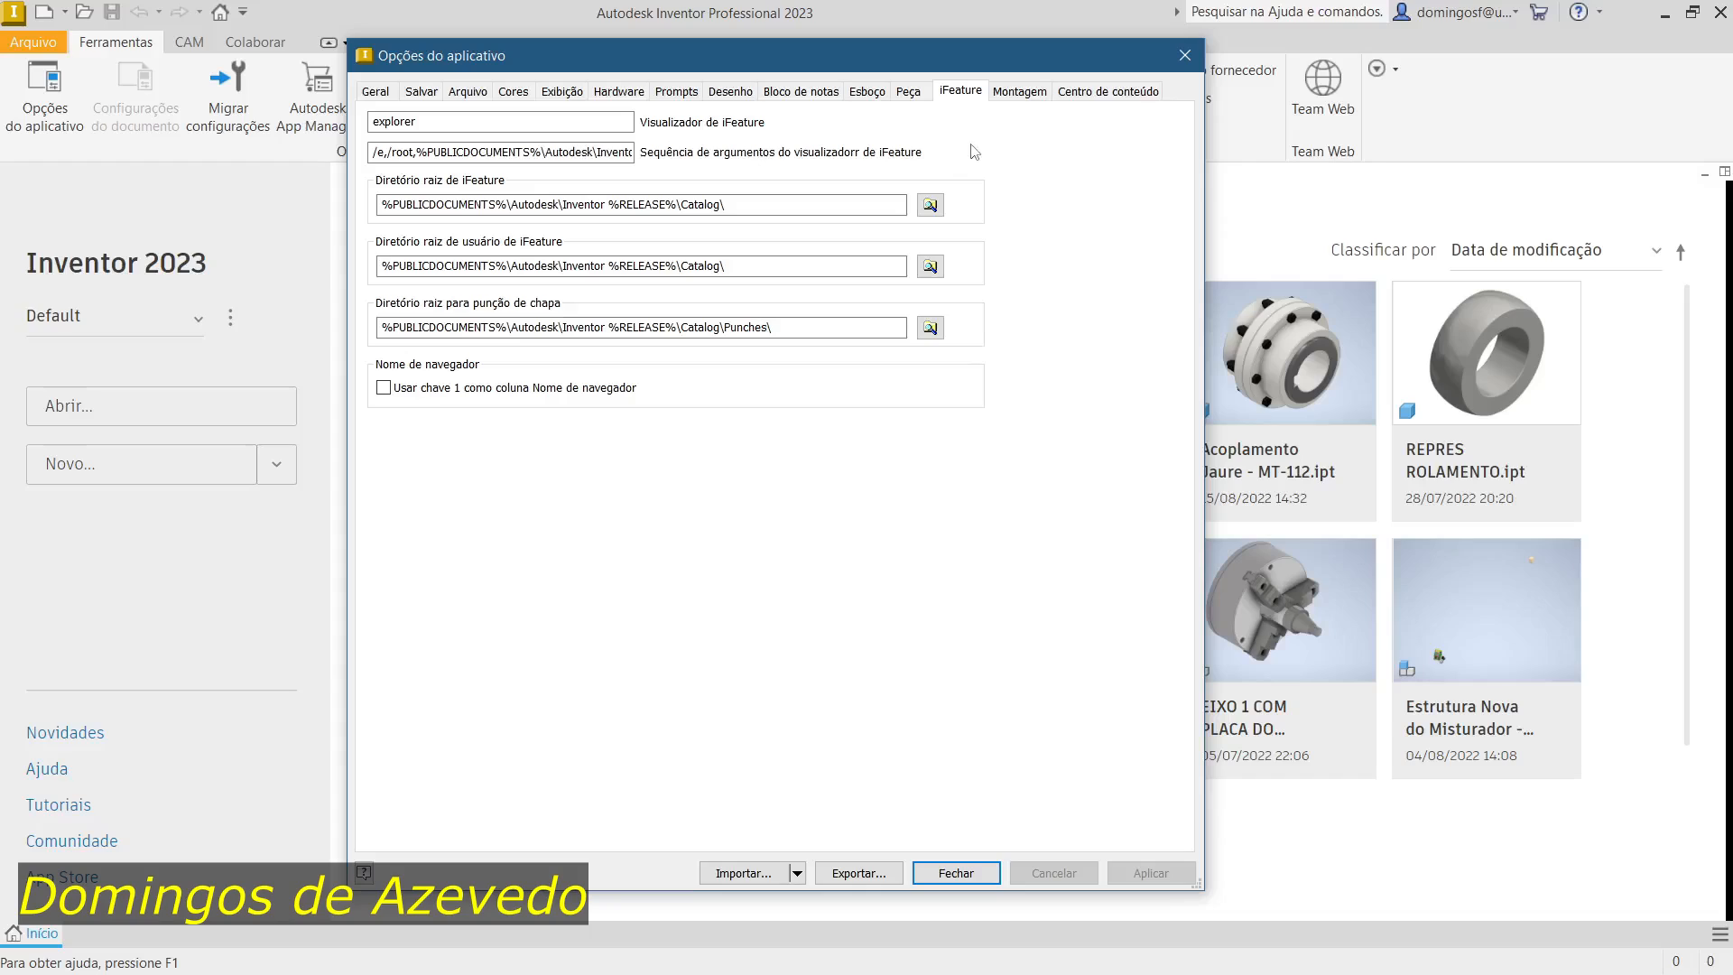
{"action": "left_click", "coordinate": [1020, 91]}
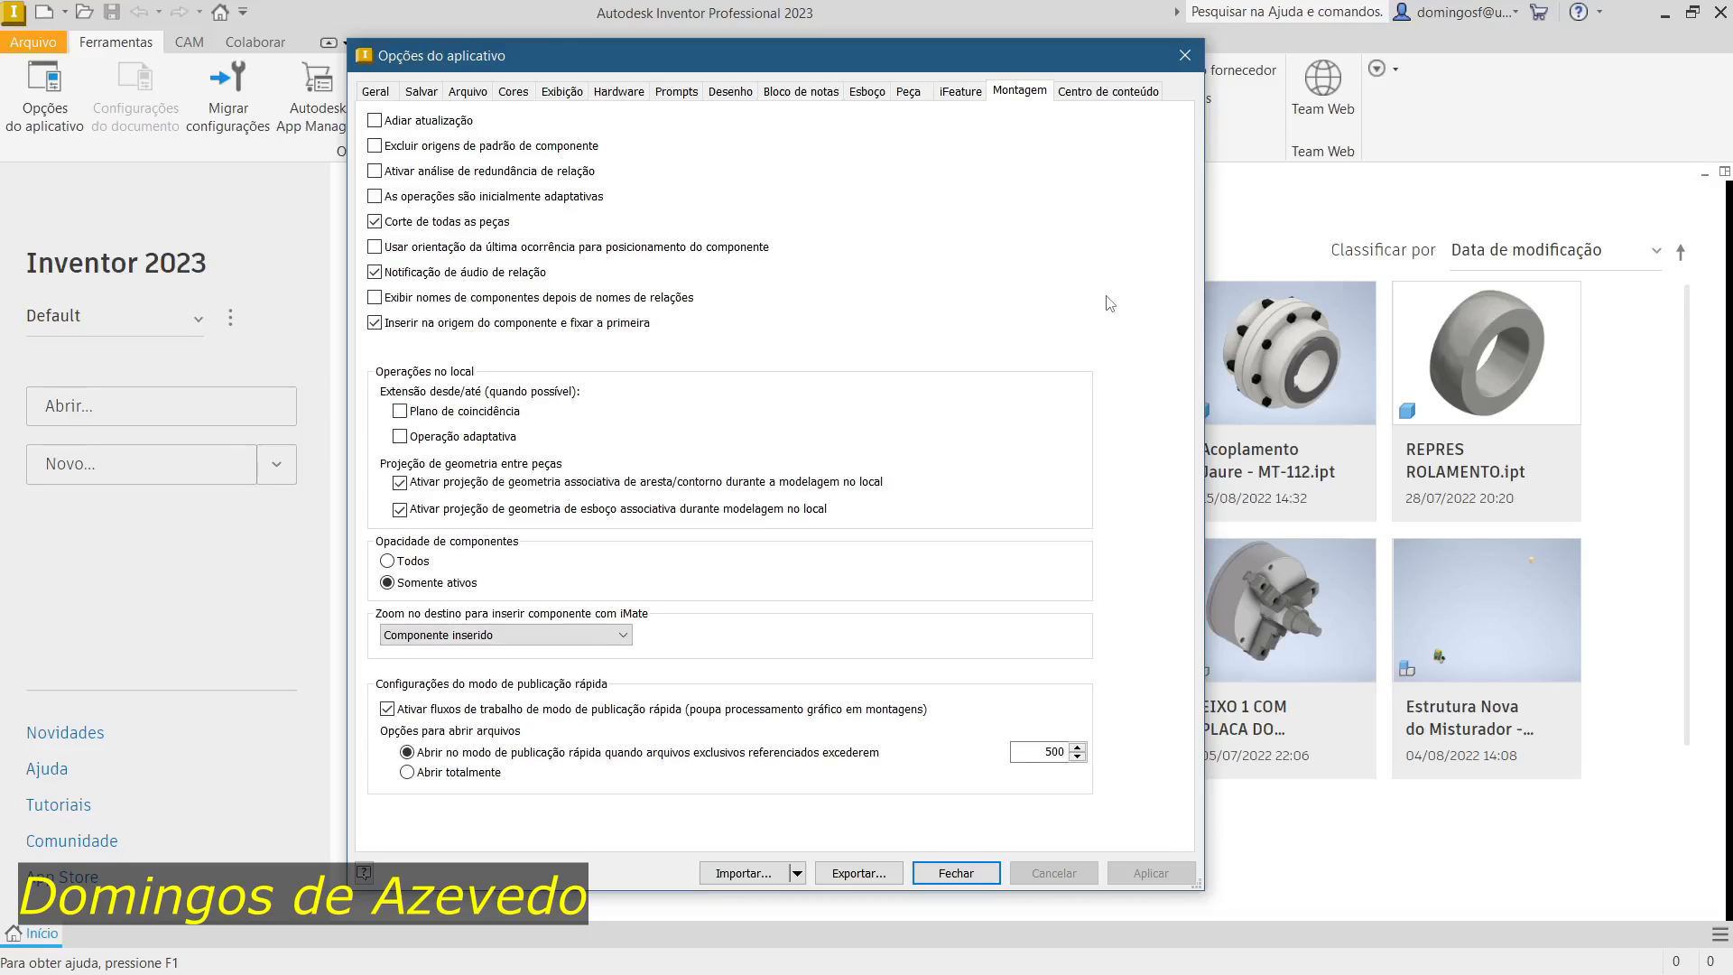
{"action": "left_click", "coordinate": [1107, 92]}
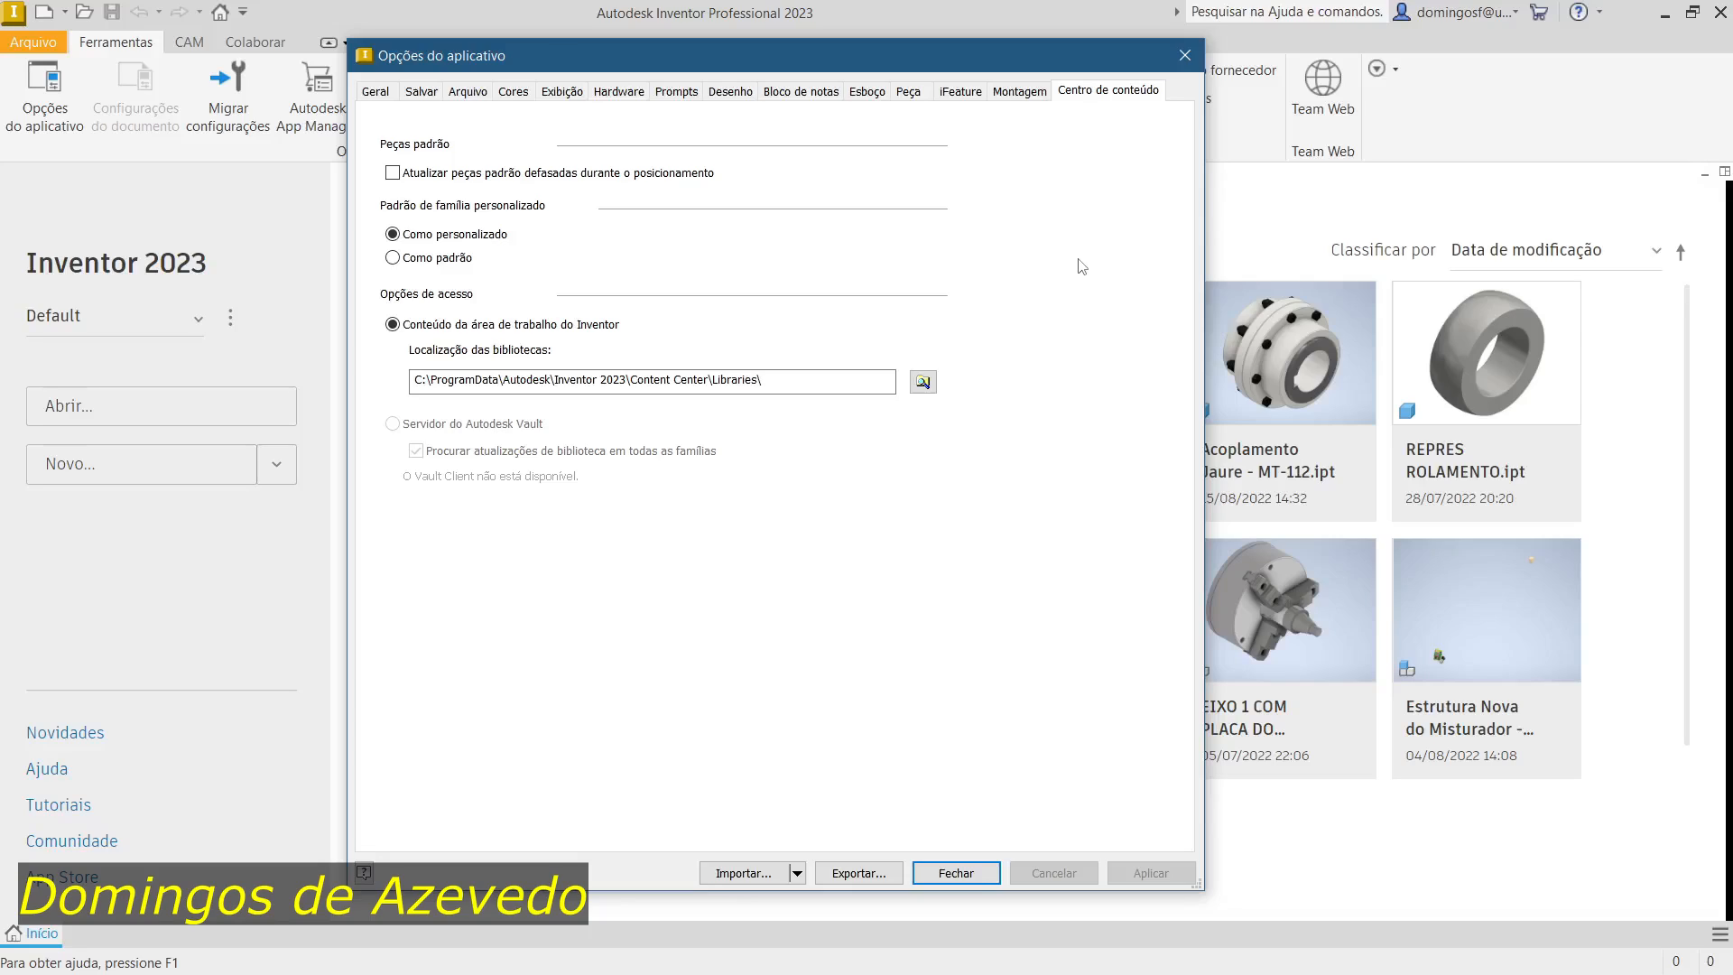
Step: Configure the default template with Milímetros units and the ISO drawing standard, replace the existing template, and close the application options
{"action": "left_click", "coordinate": [469, 92]}
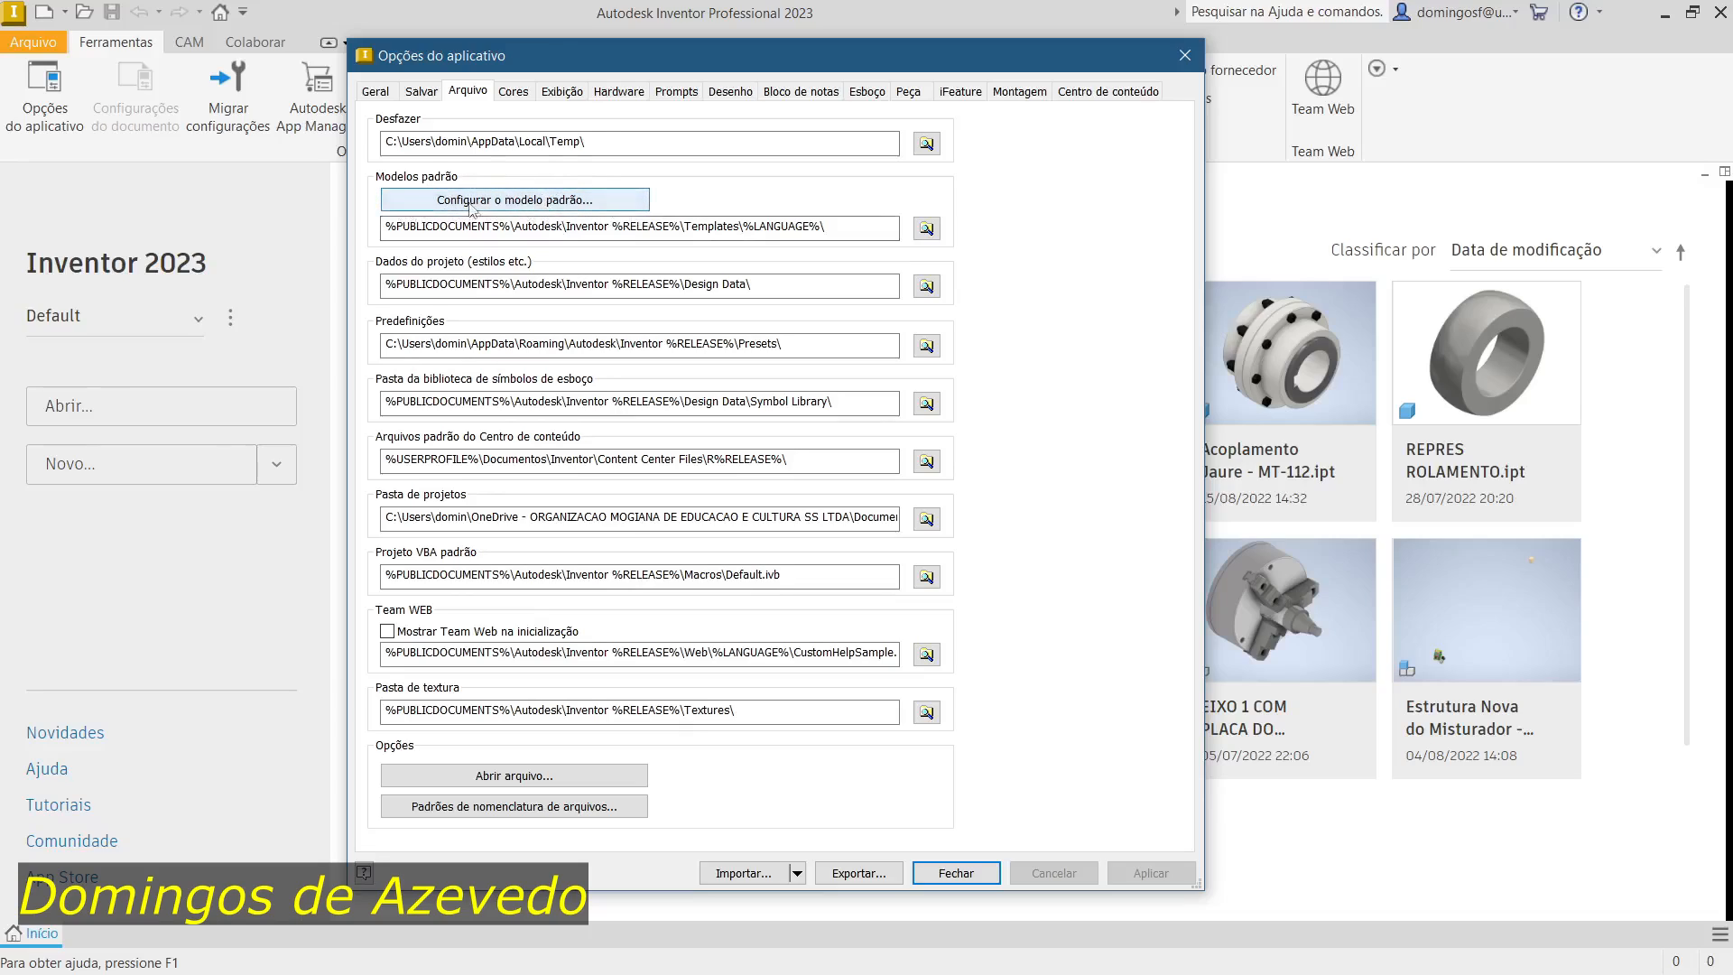
{"action": "left_click", "coordinate": [596, 205]}
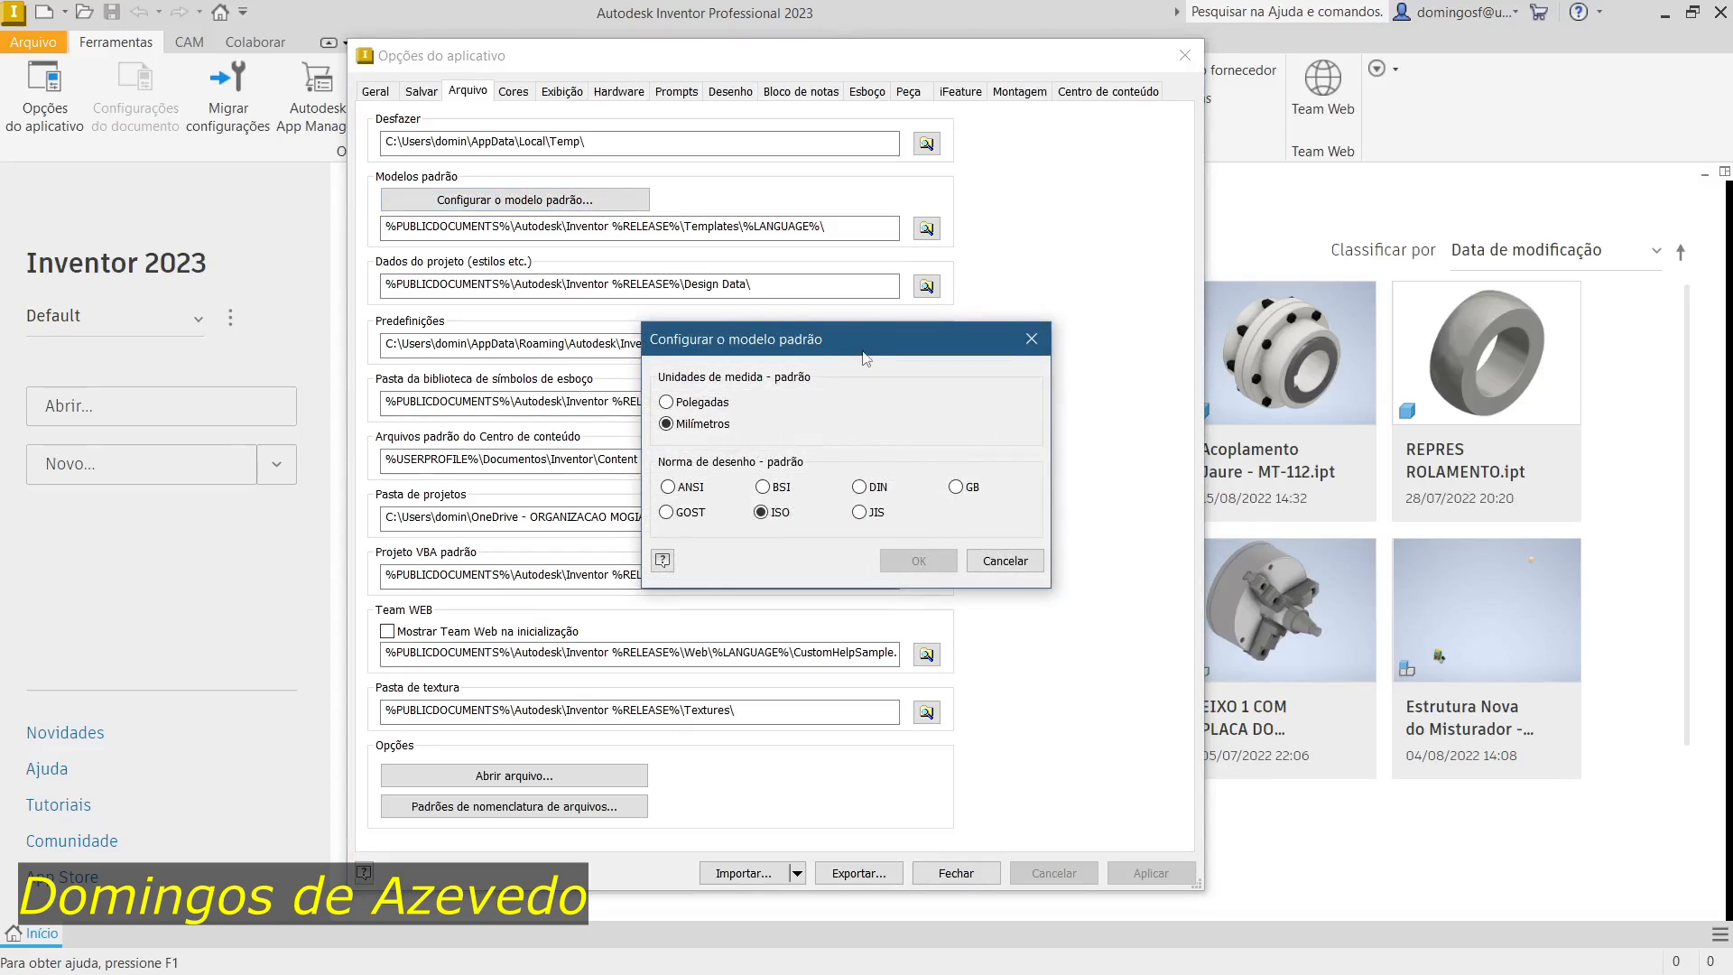
{"action": "left_click_drag", "start_coordinate": [864, 353], "coordinate": [942, 314]}
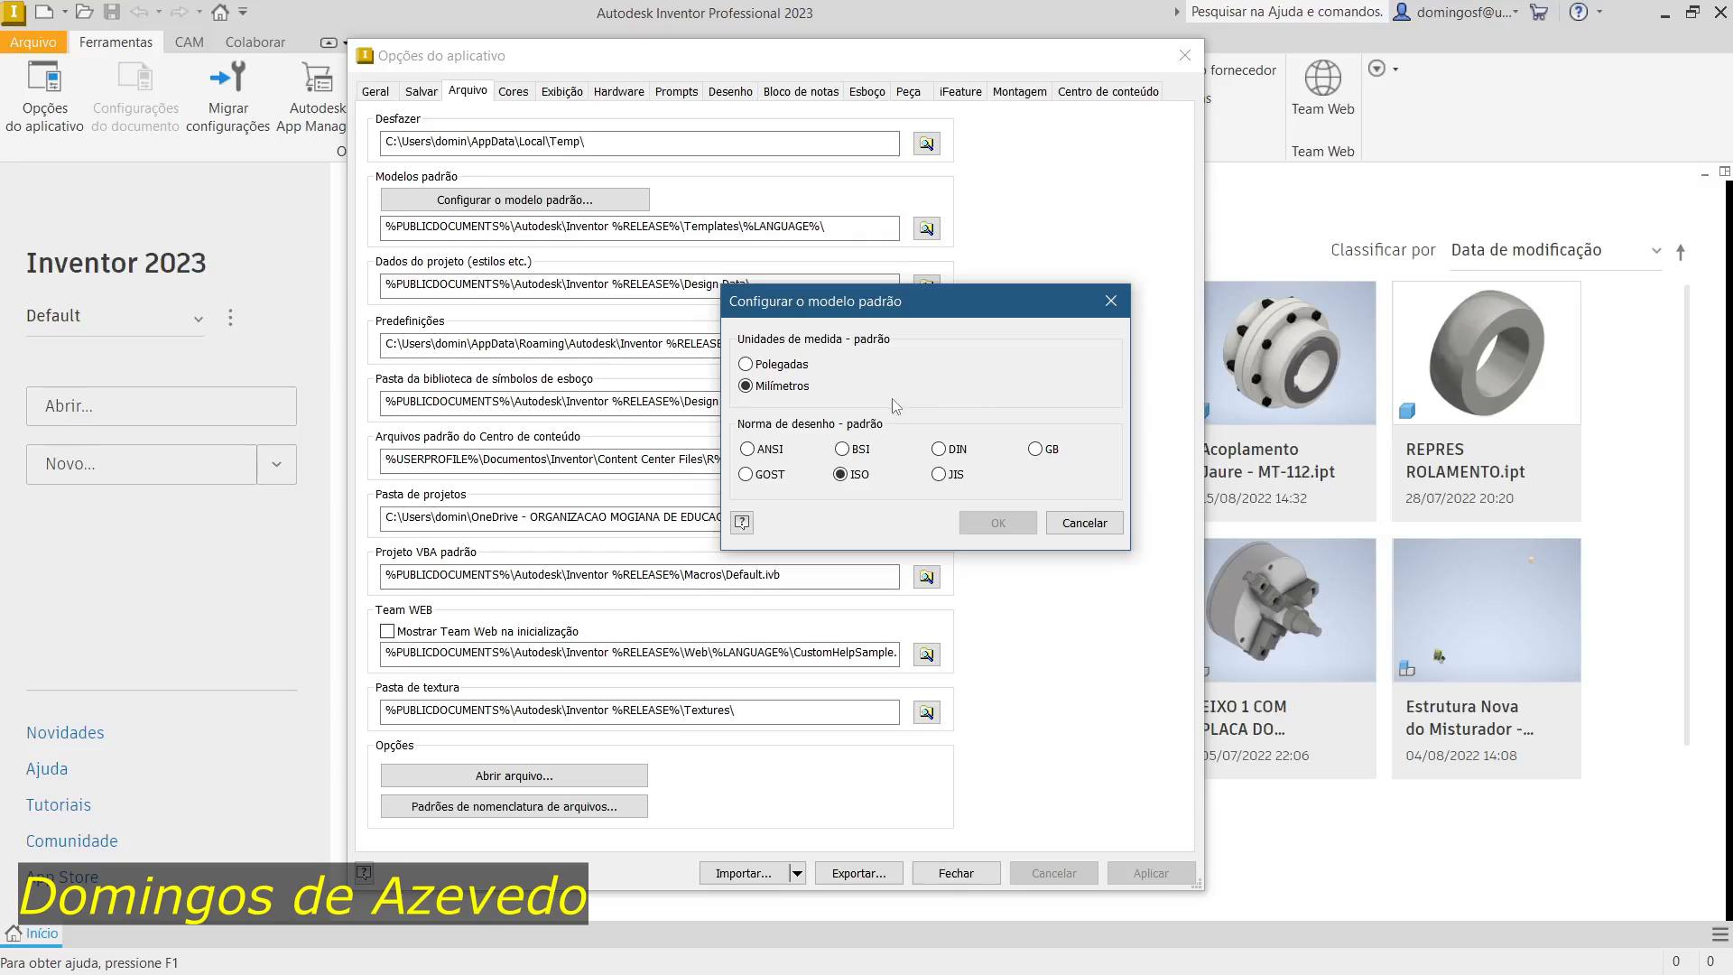
{"action": "left_click", "coordinate": [746, 365]}
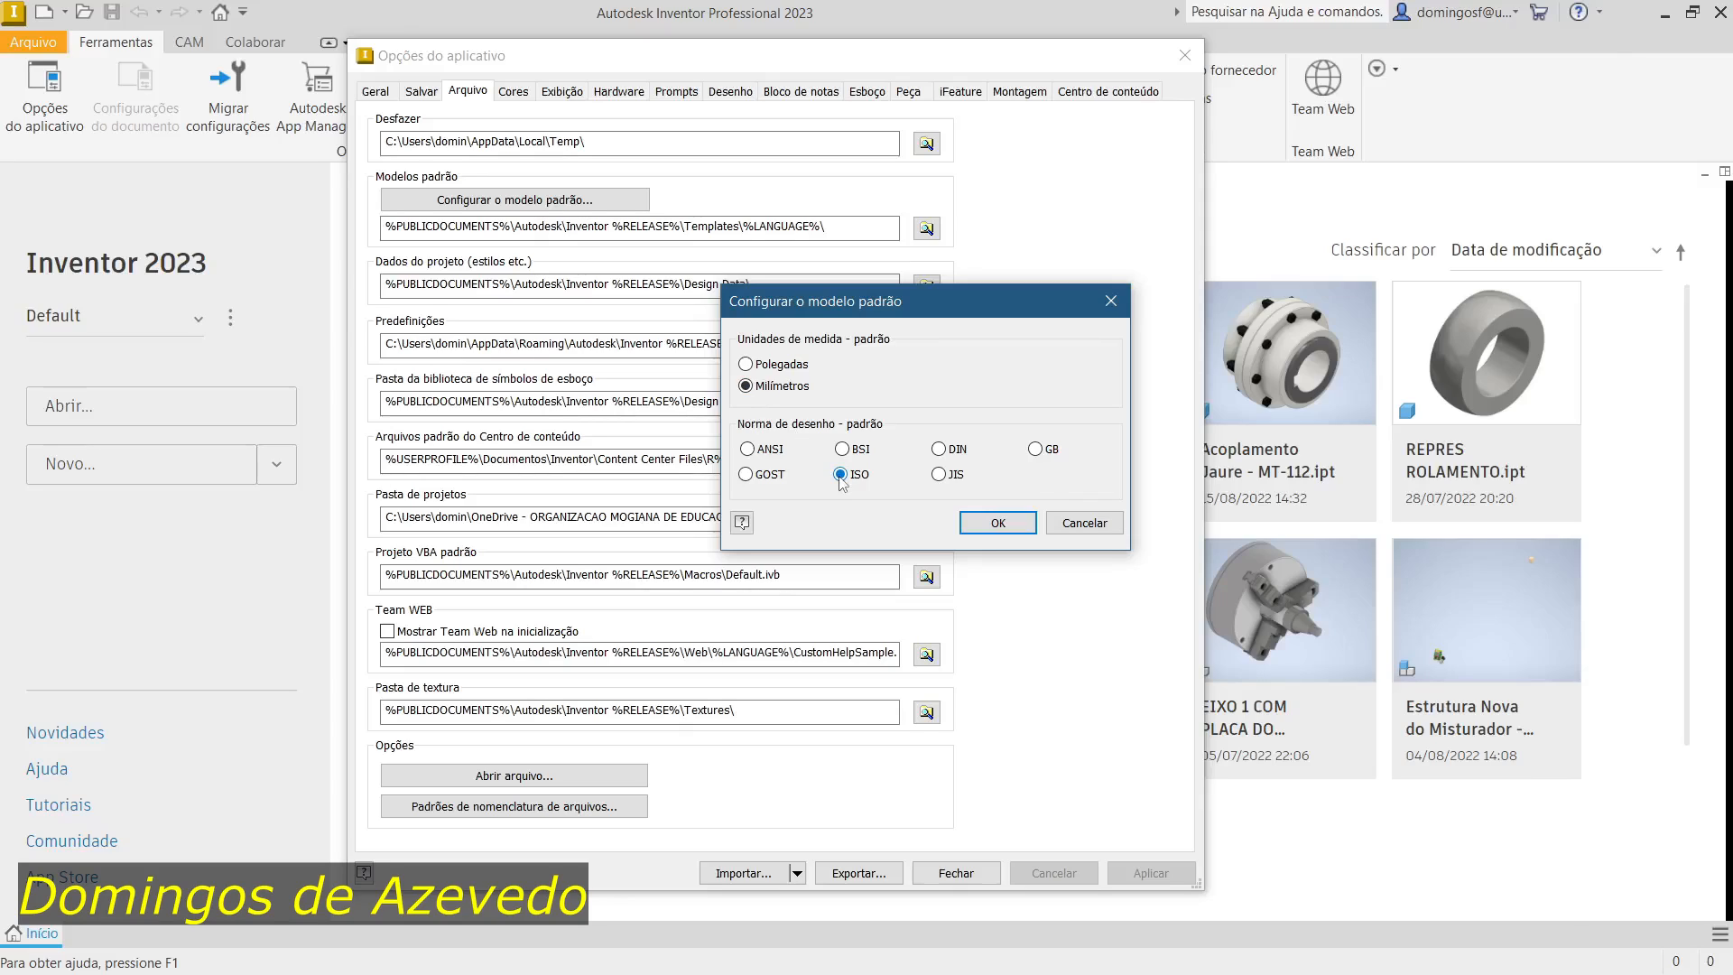
{"action": "left_click", "coordinate": [1011, 531]}
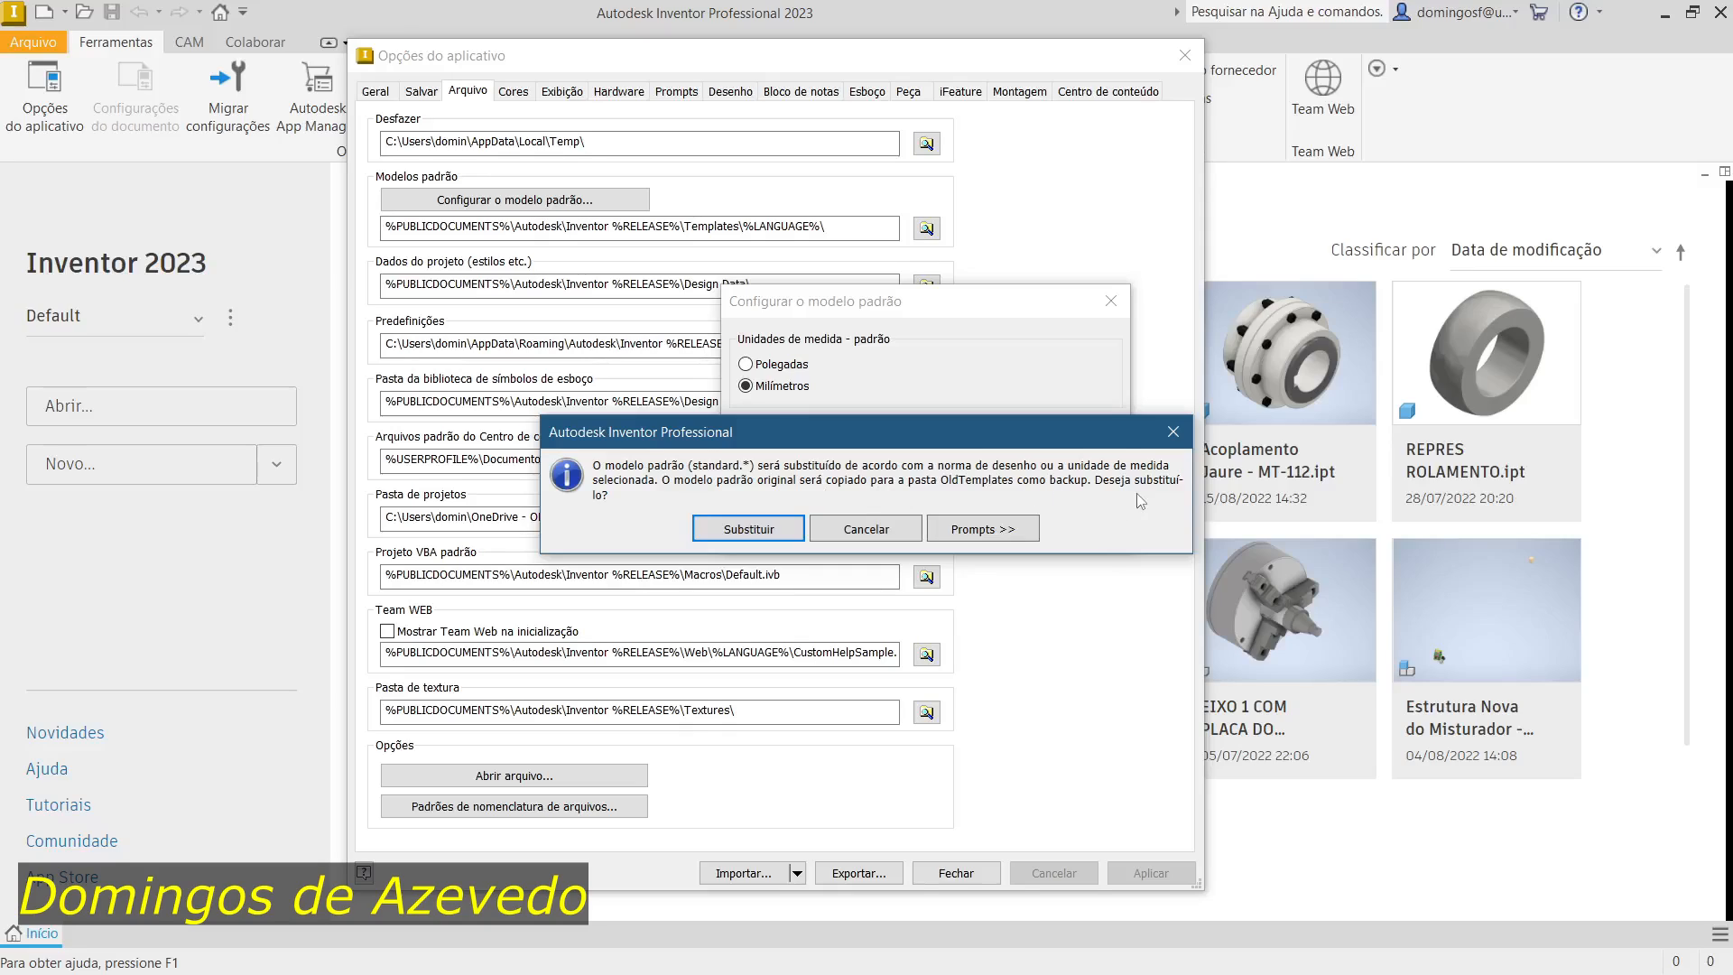
{"action": "left_click", "coordinate": [748, 529]}
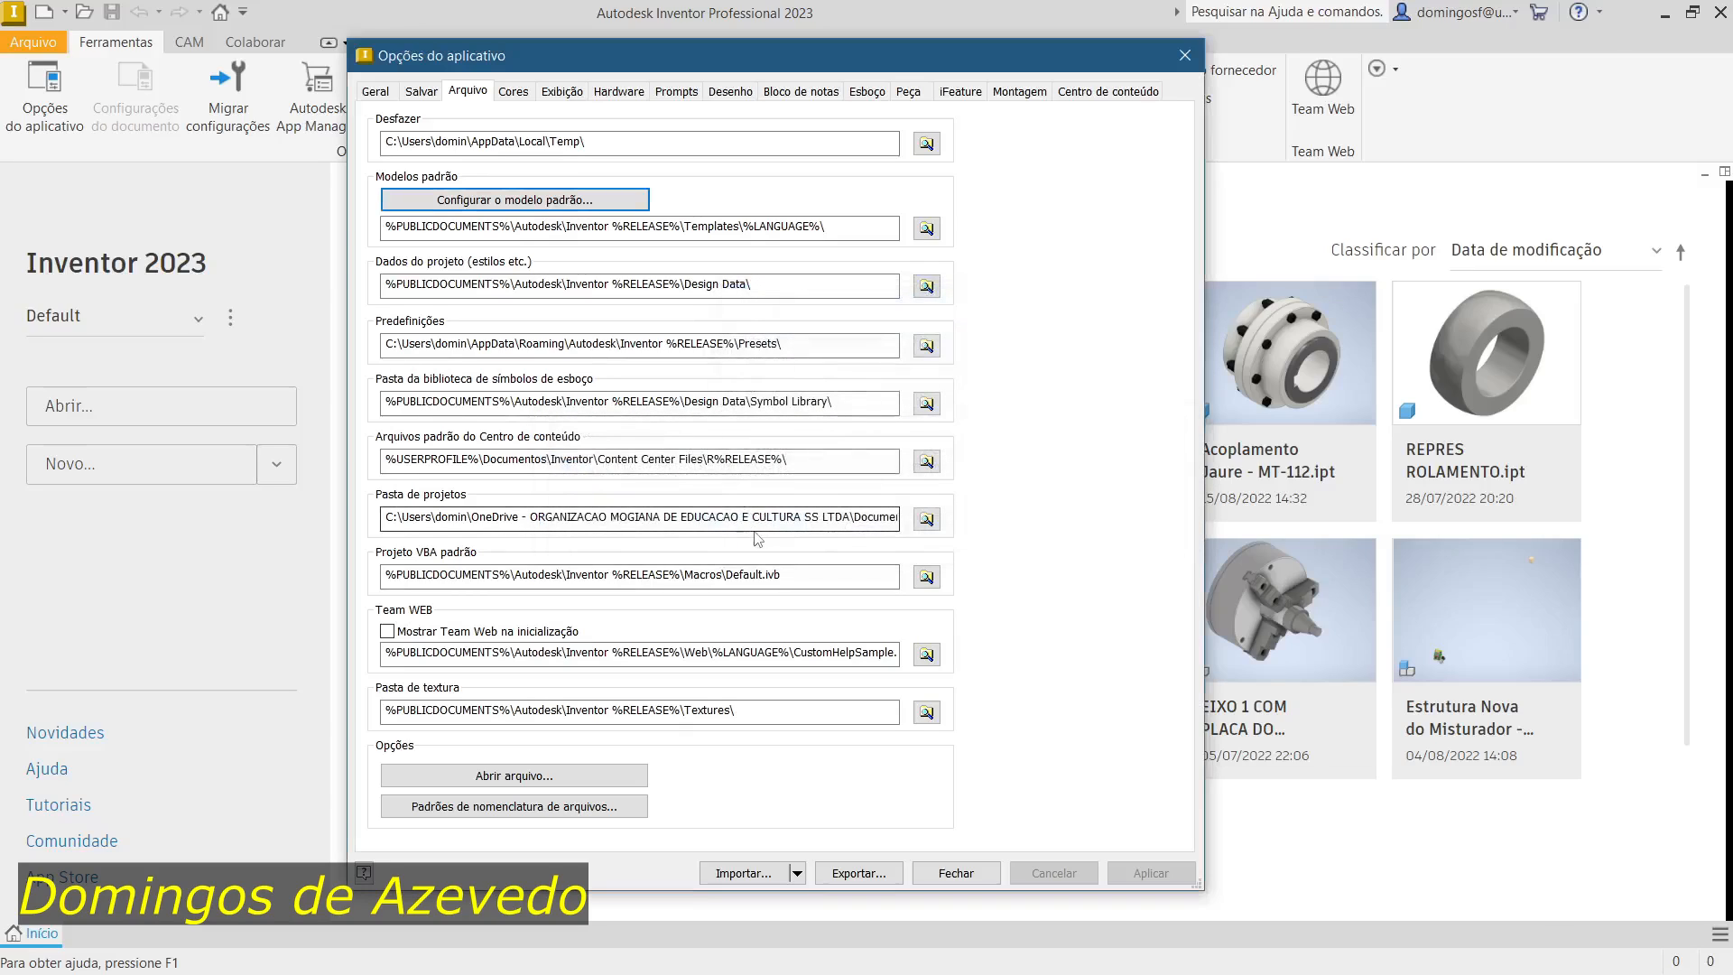
{"action": "left_click", "coordinate": [946, 881]}
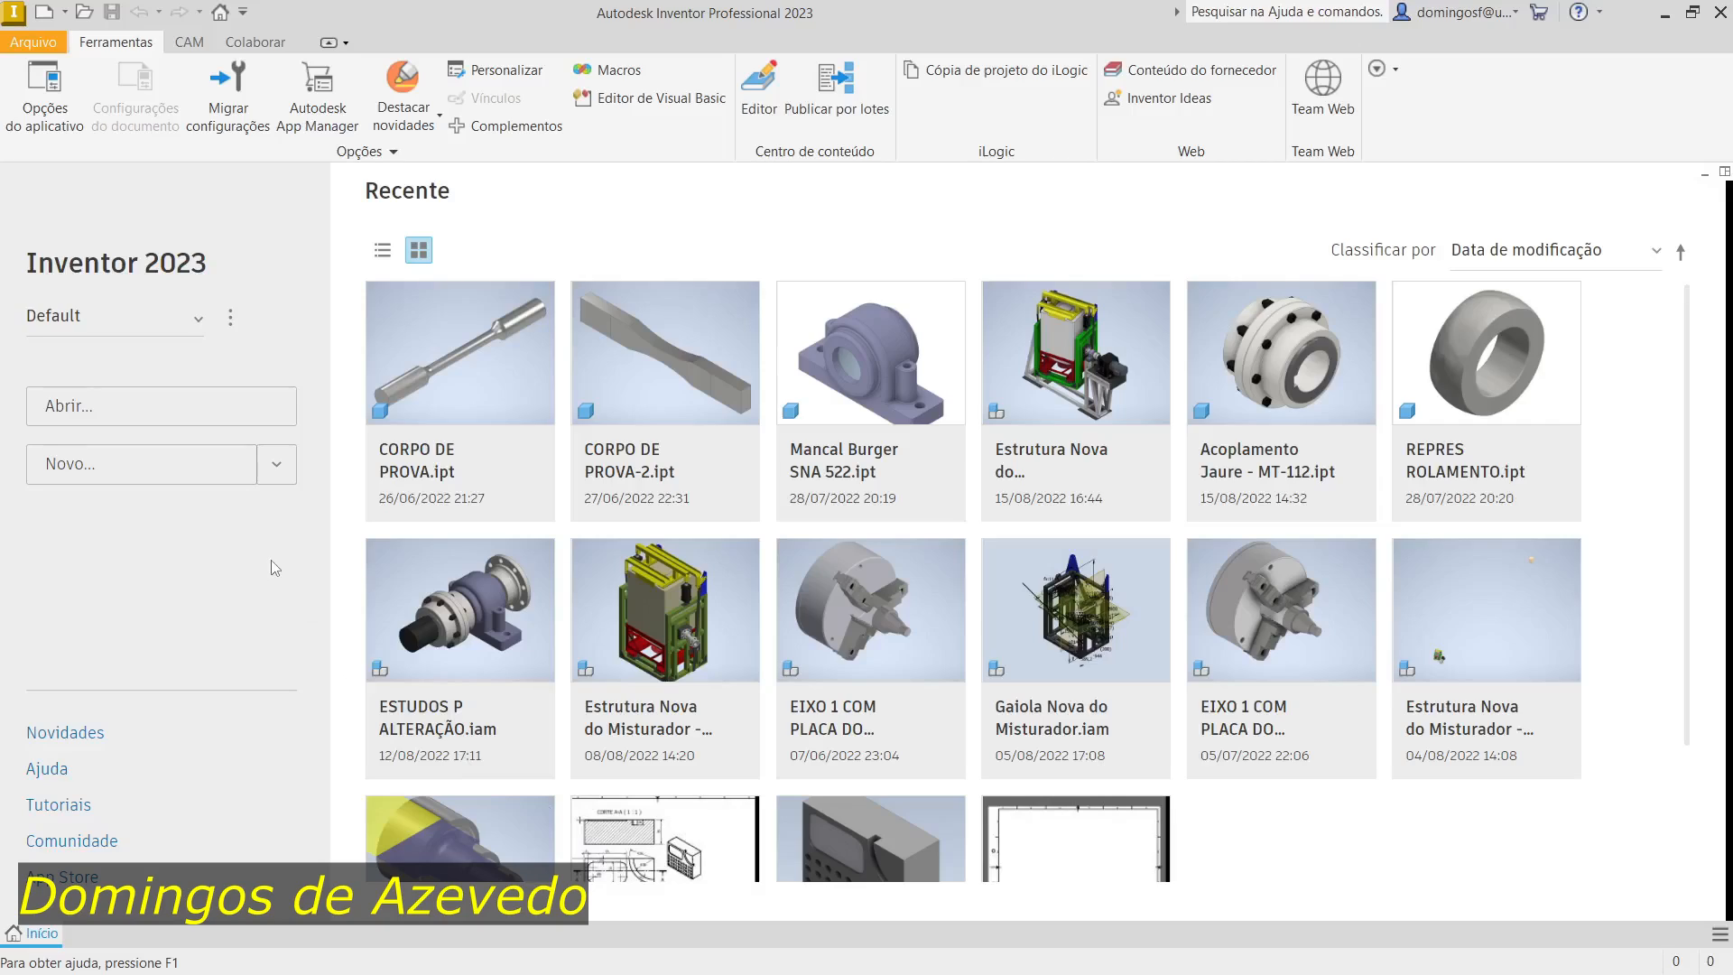
Step: Open the project settings and start a new single-user project named Curso Inventor
{"action": "left_click", "coordinate": [233, 326]}
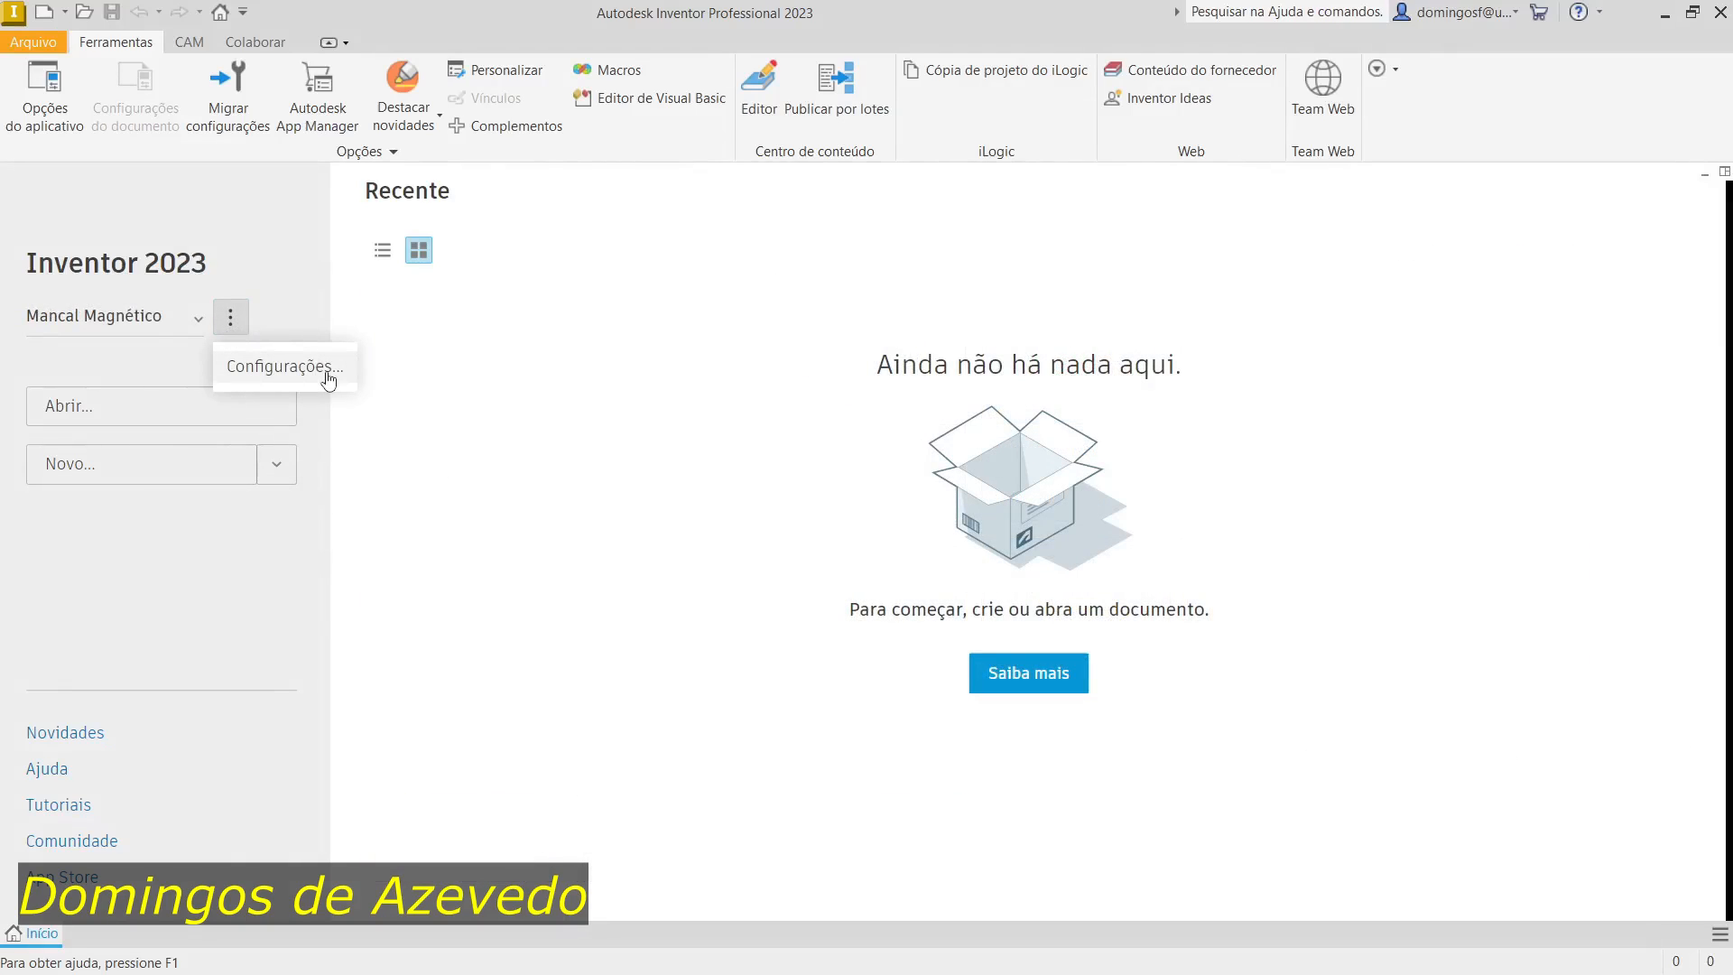
{"action": "left_click", "coordinate": [328, 379]}
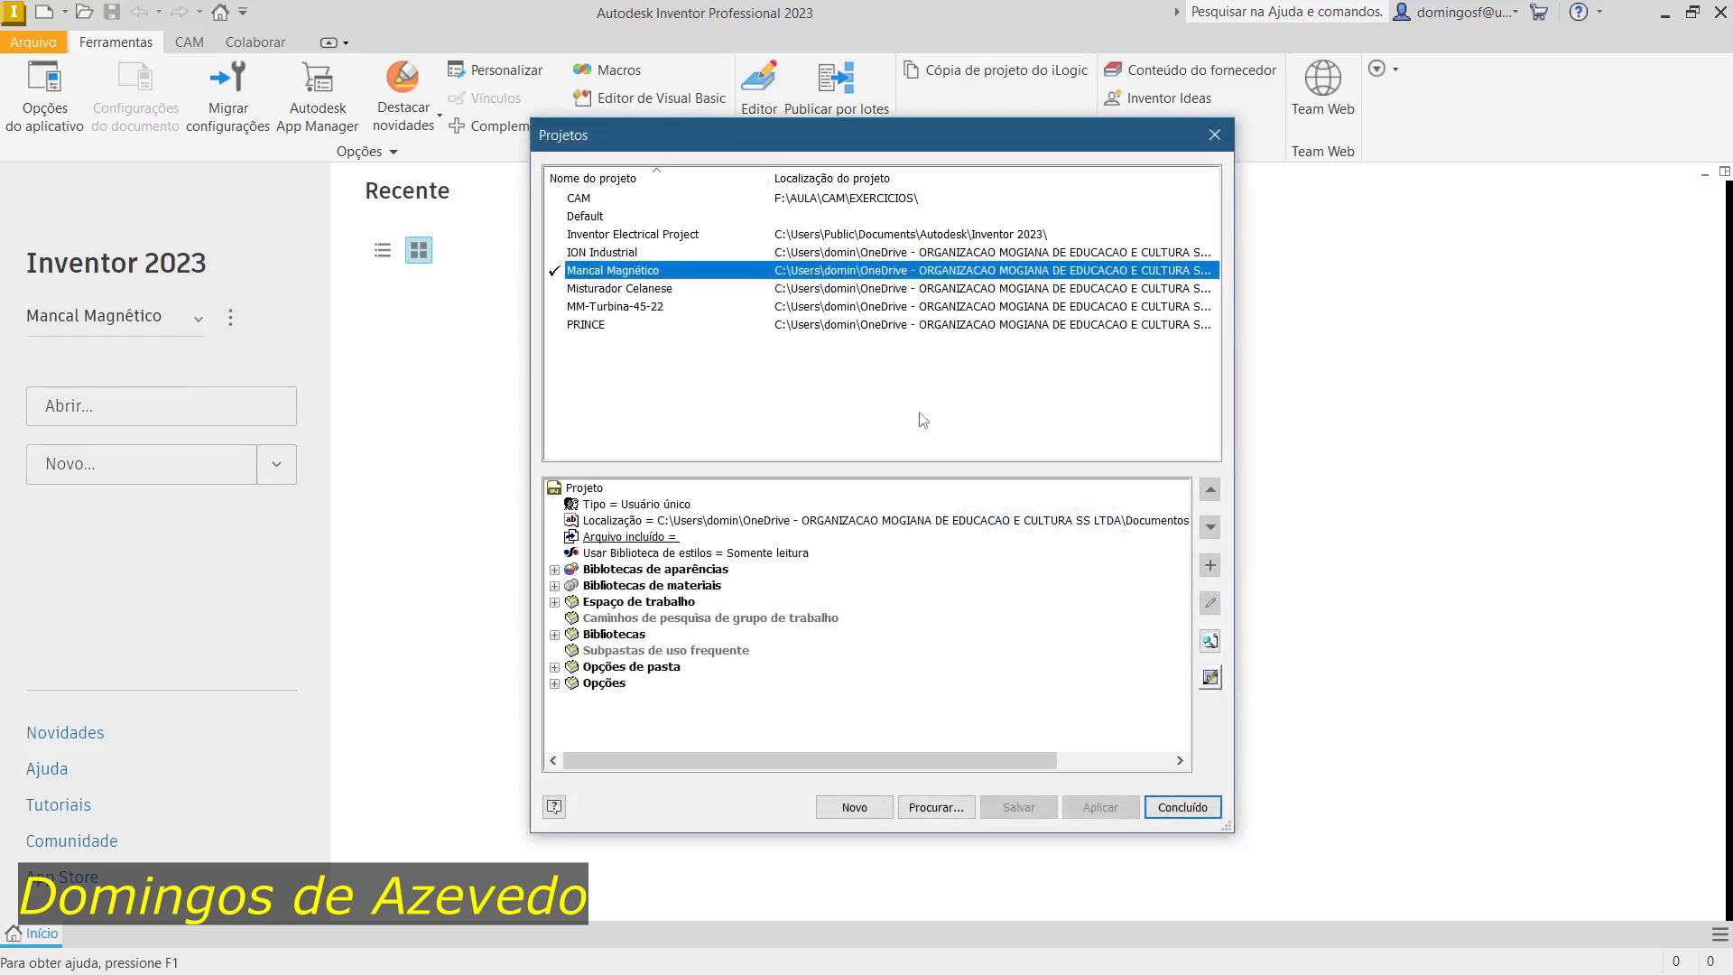
{"action": "left_click_drag", "start_coordinate": [890, 142], "coordinate": [841, 127]}
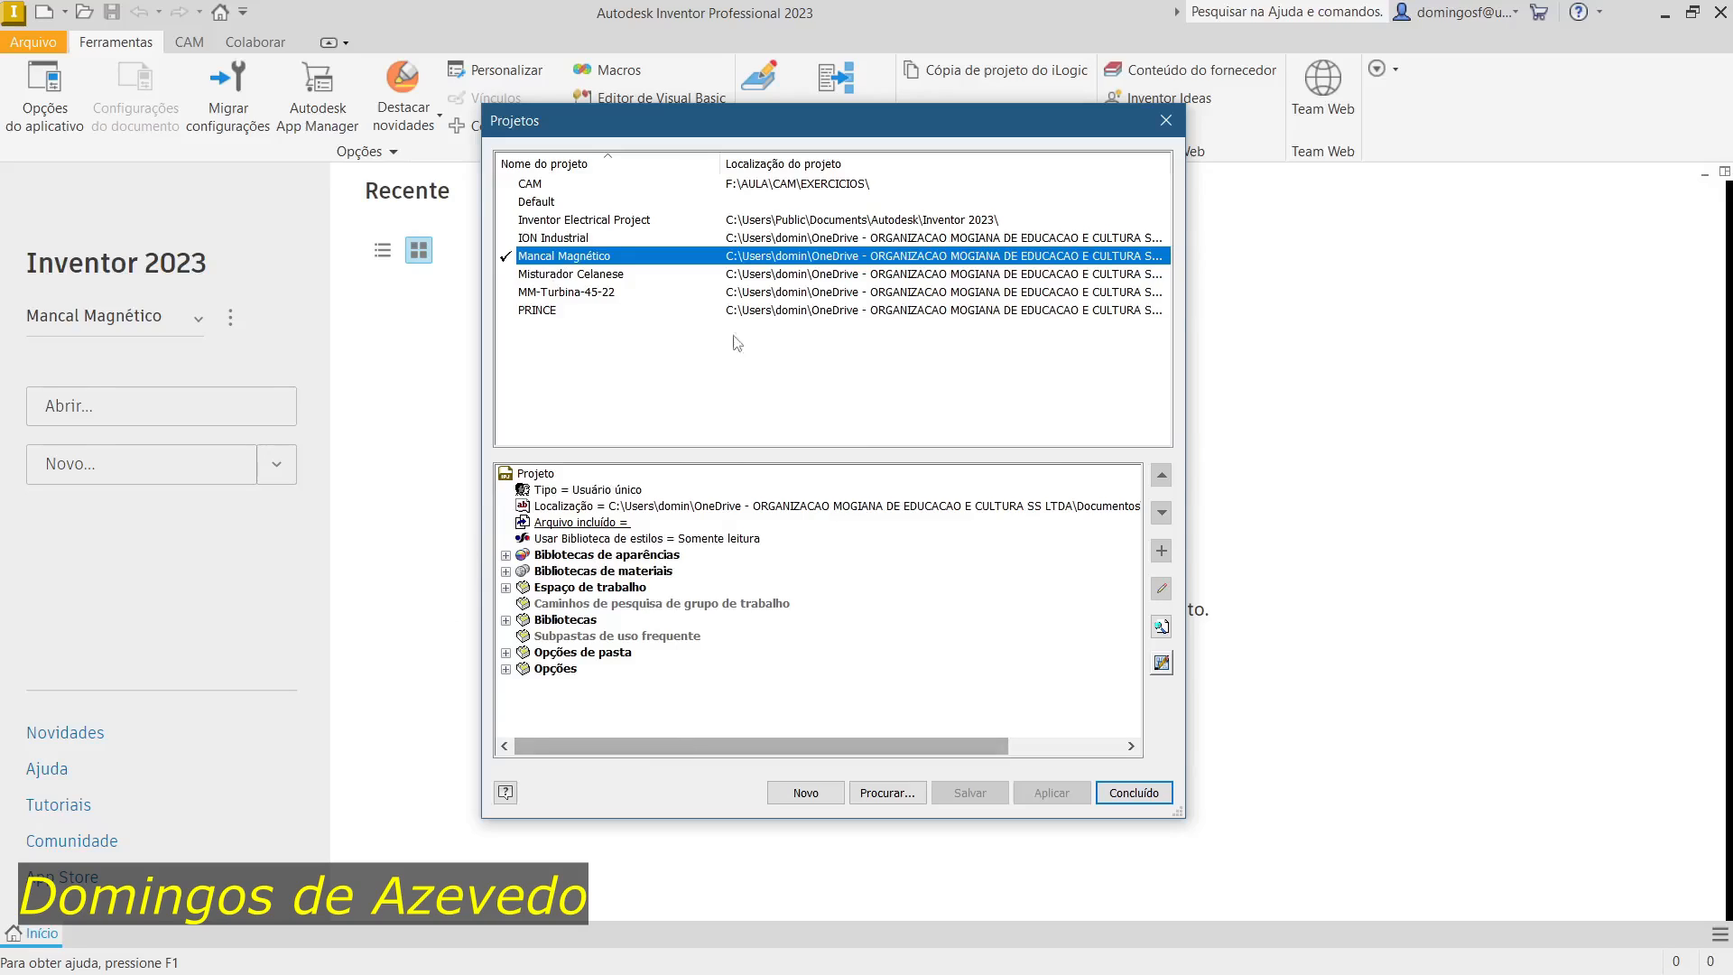
{"action": "left_click_drag", "start_coordinate": [770, 131], "coordinate": [805, 131]}
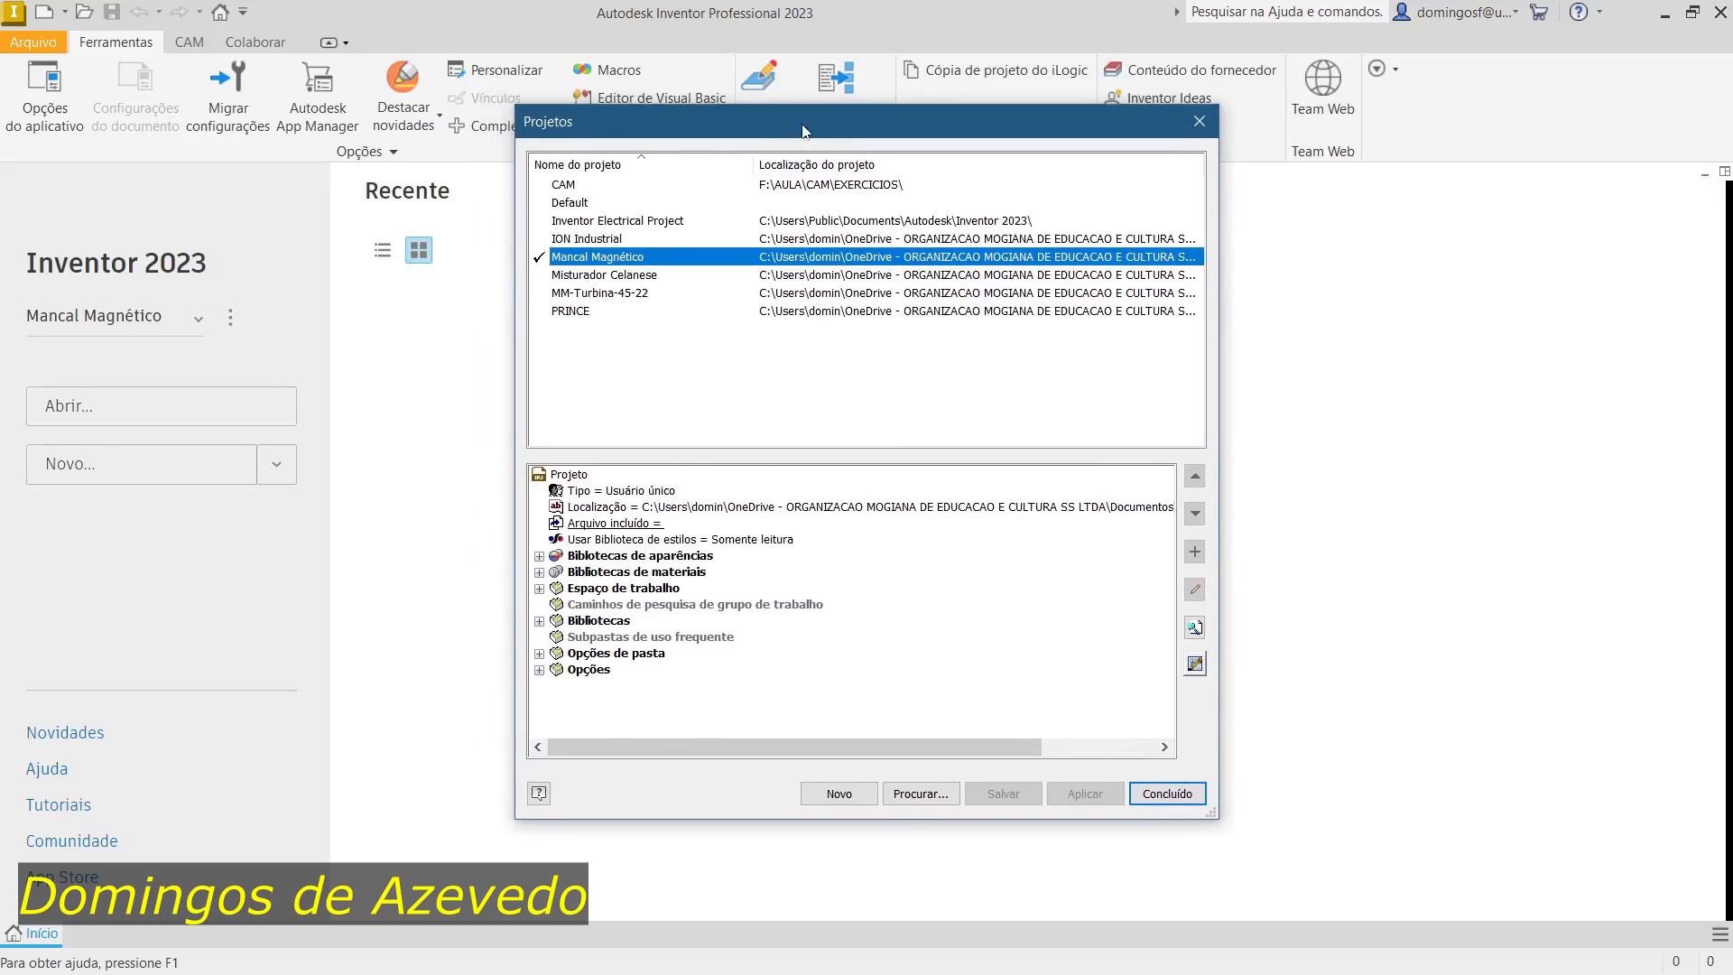
{"action": "left_click", "coordinate": [839, 794]}
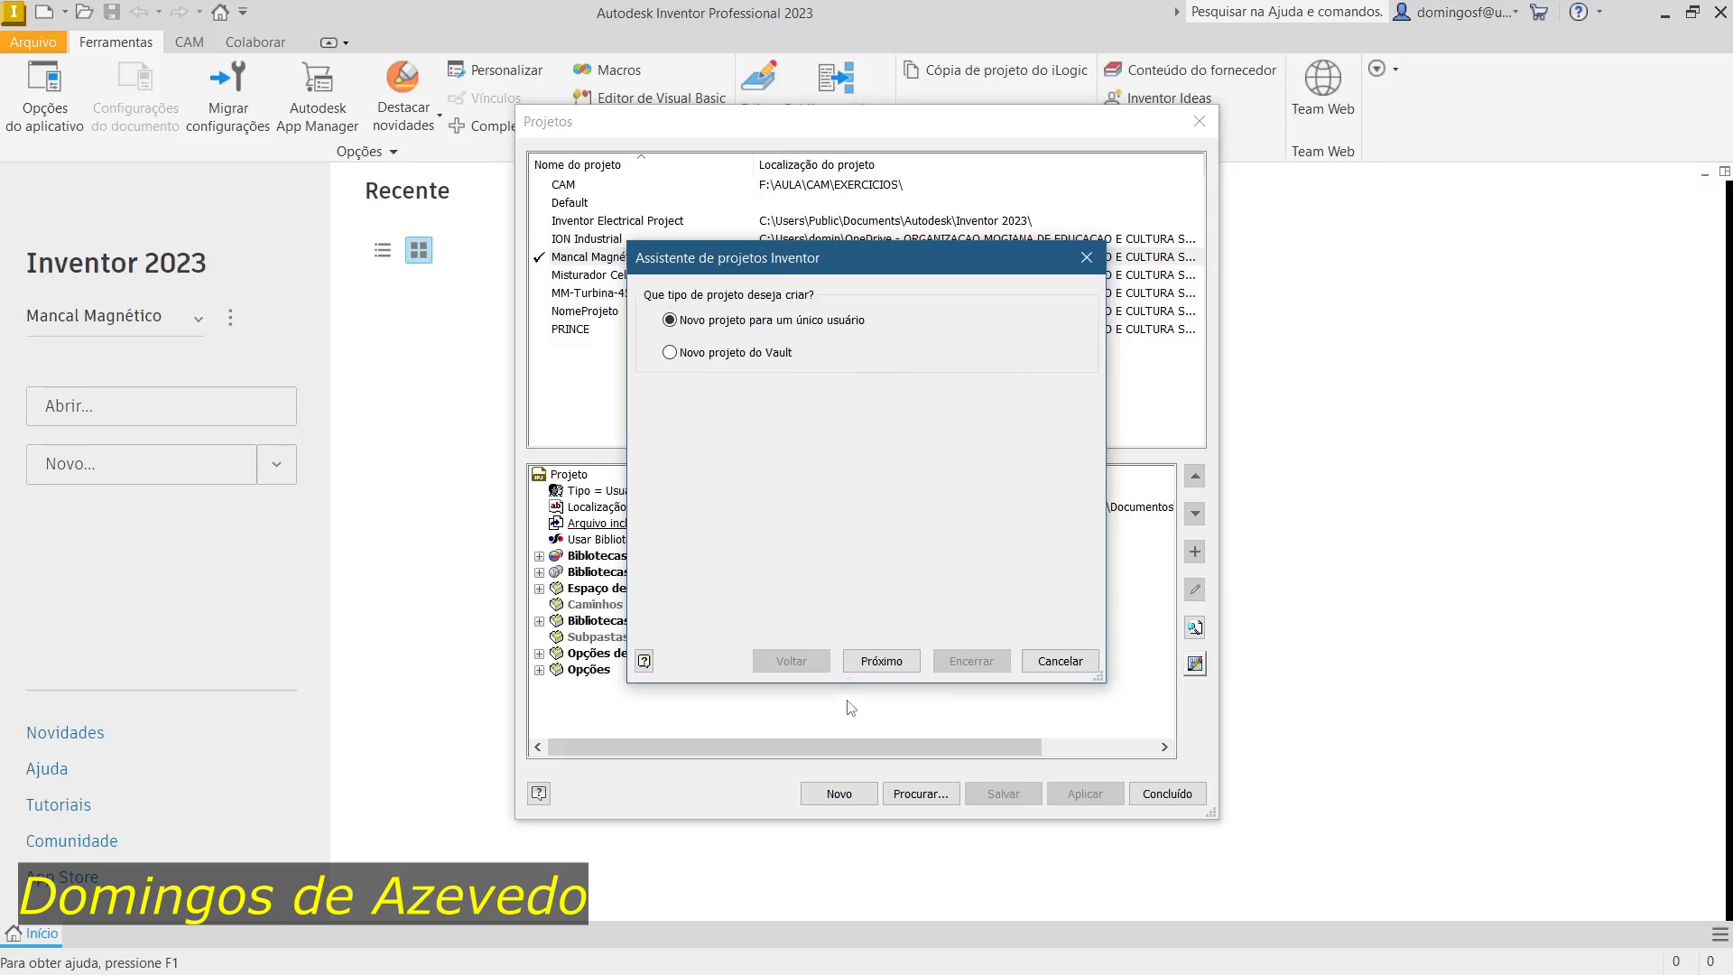
{"action": "left_click", "coordinate": [882, 661]}
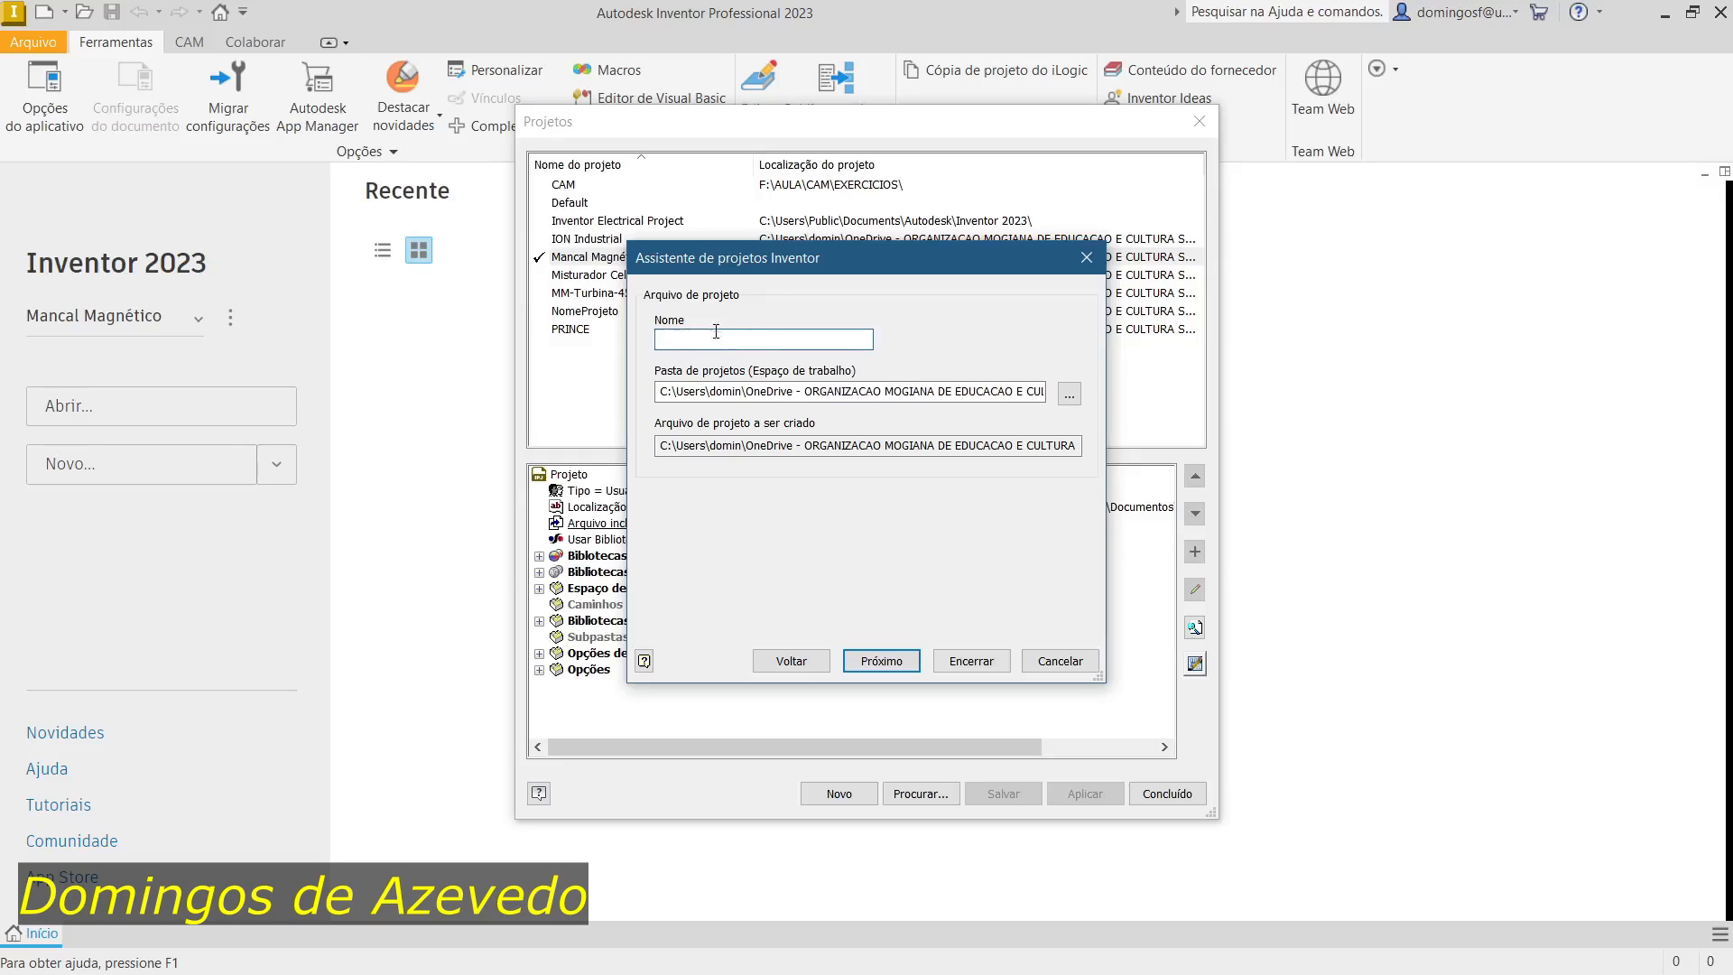
{"action": "left_click_drag", "start_coordinate": [773, 338], "coordinate": [636, 343]}
{"action": "type", "text": "Curso Inventor"}
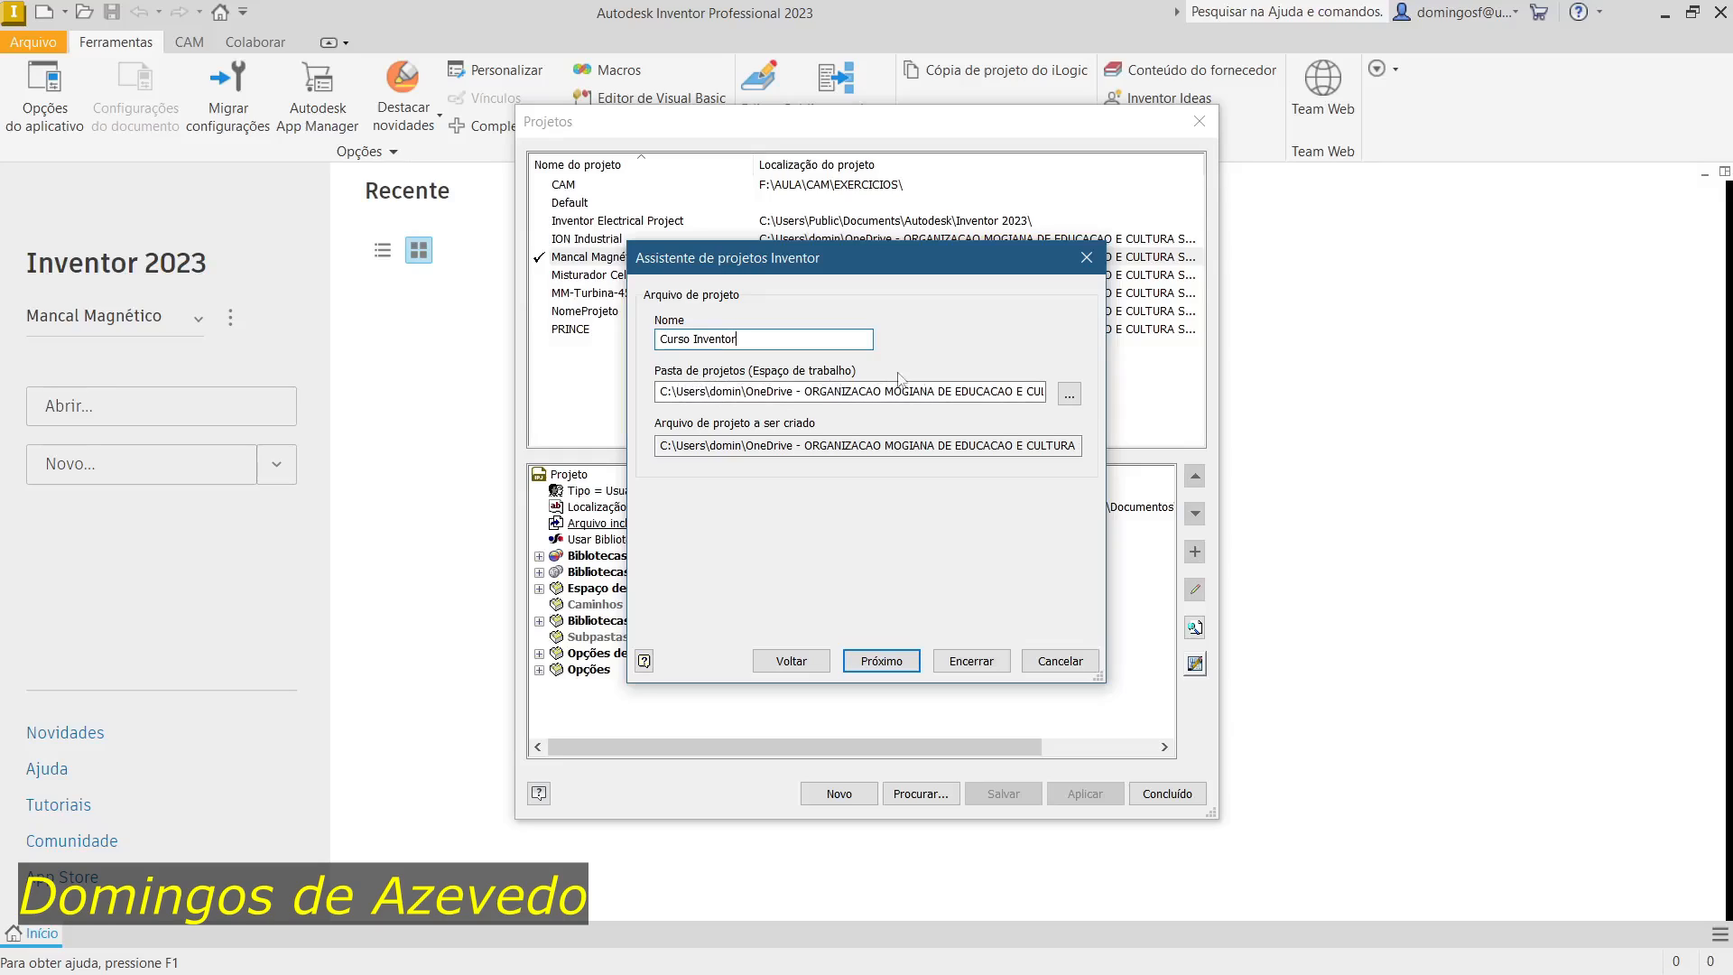
Step: Set the project's workspace folder to F:\AULA\DESENHO MECÂNICO\AIP and check the resulting project file path
{"action": "left_click", "coordinate": [1070, 398]}
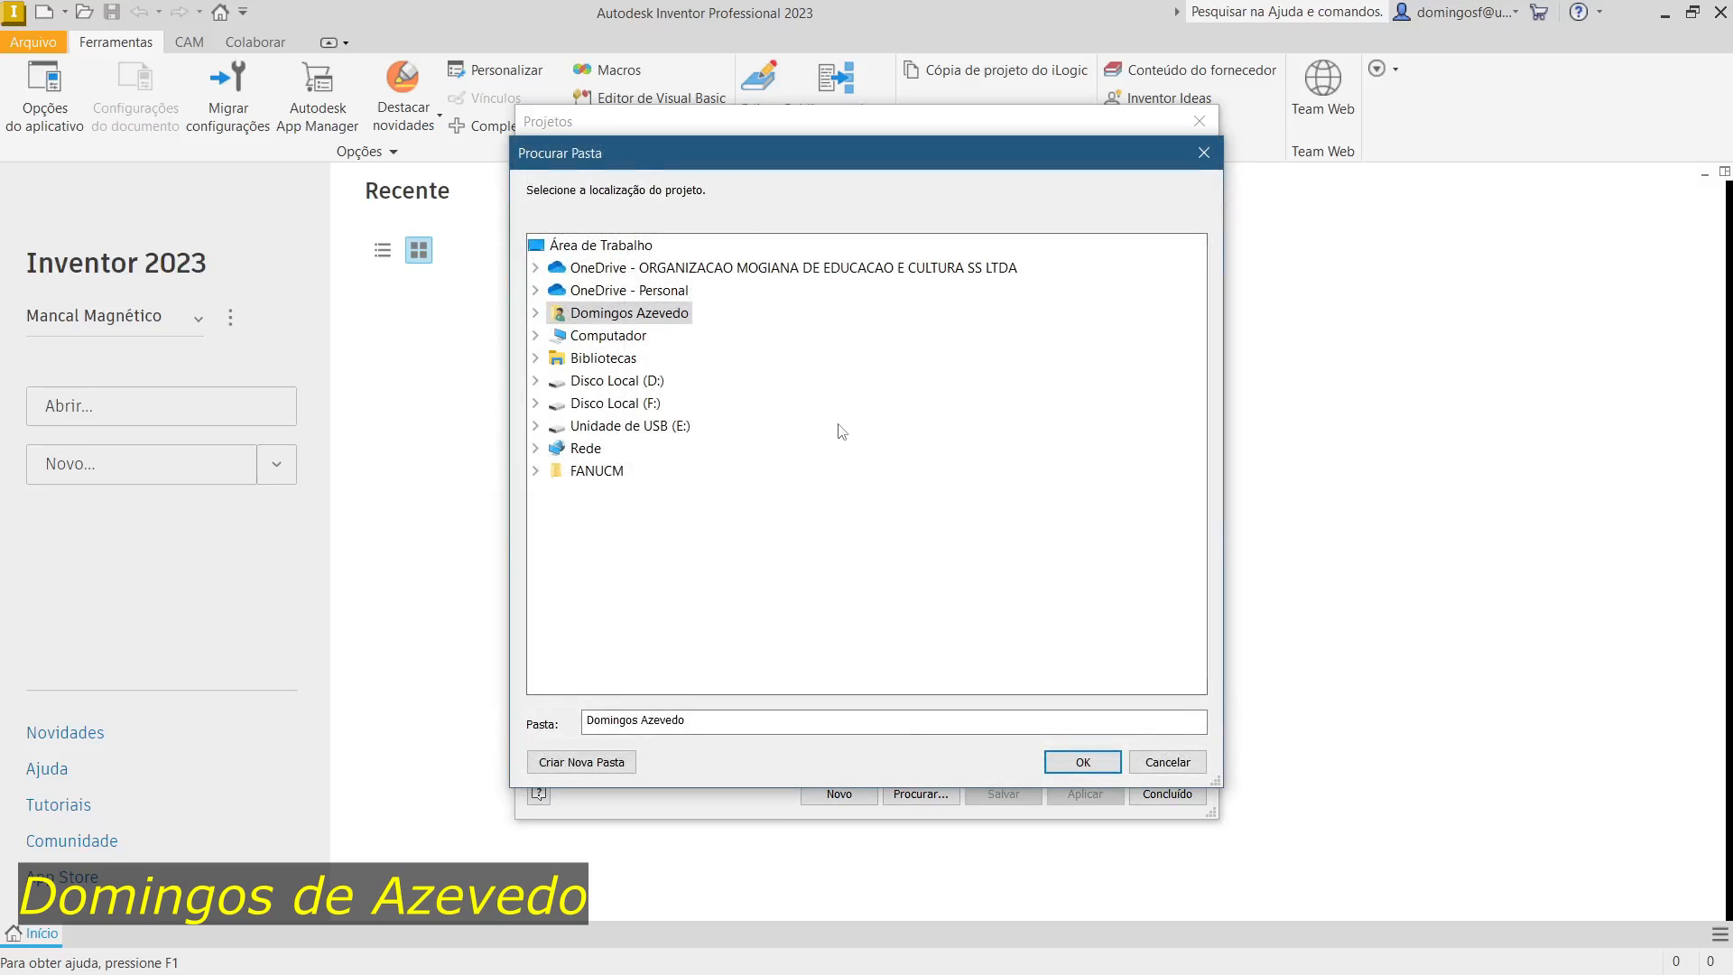
{"action": "left_click", "coordinate": [536, 404]}
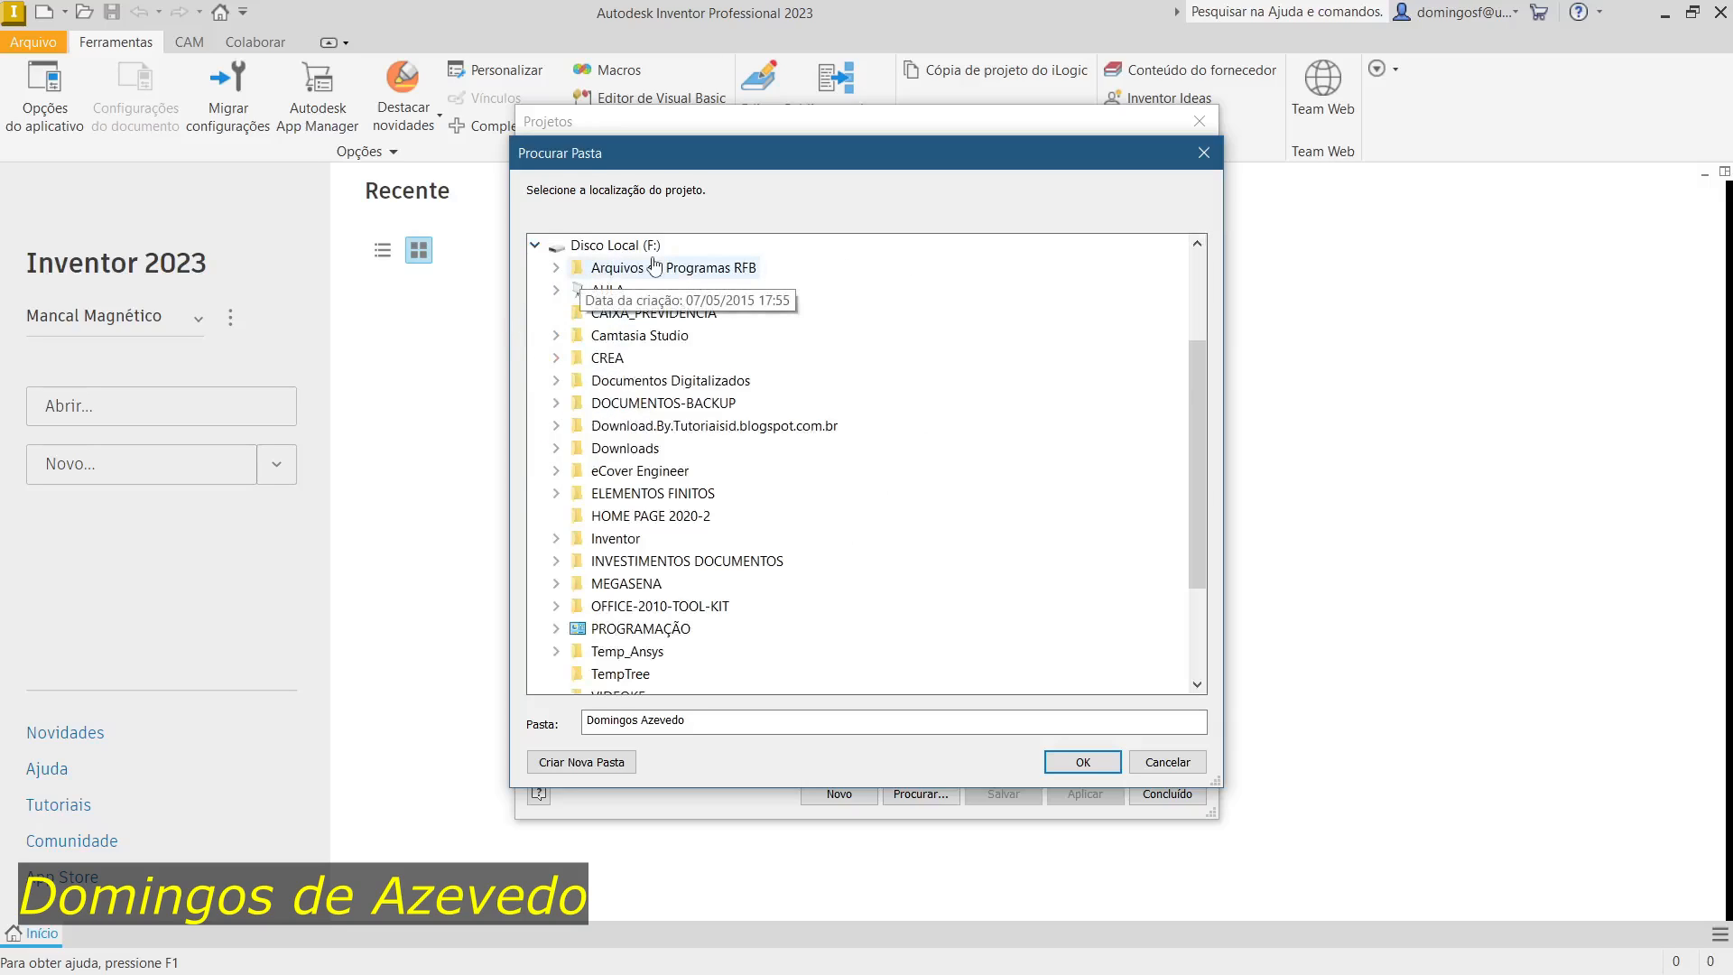
{"action": "left_click", "coordinate": [556, 290]}
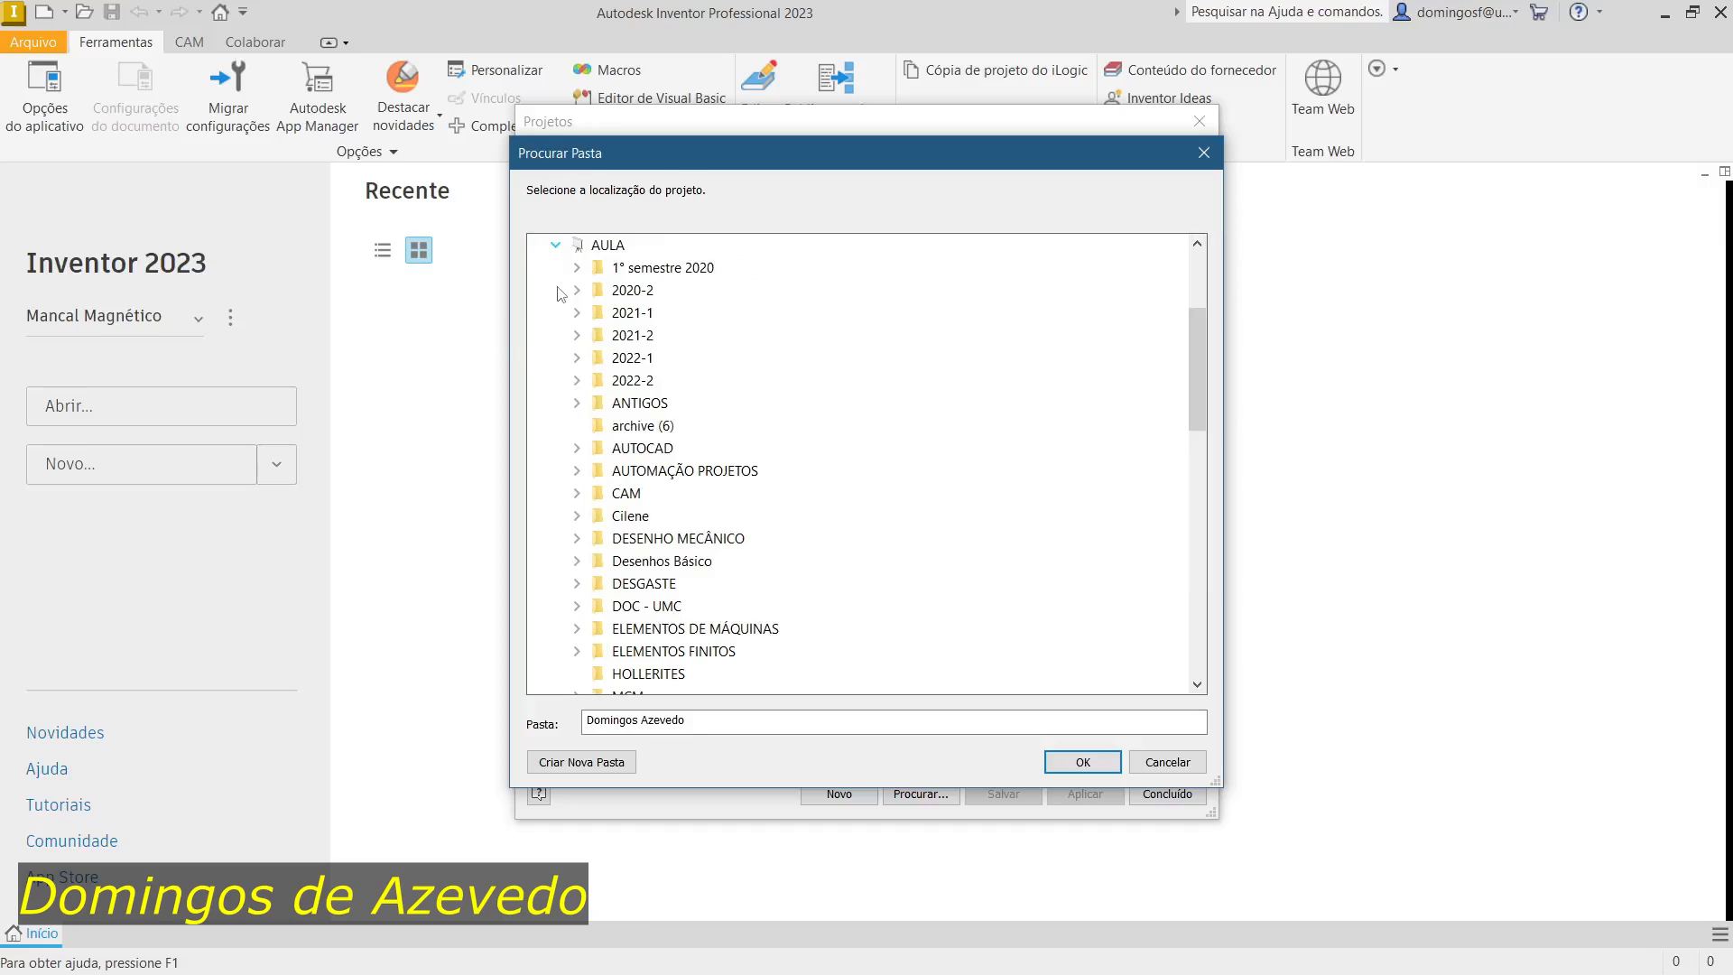
{"action": "left_click", "coordinate": [575, 538]}
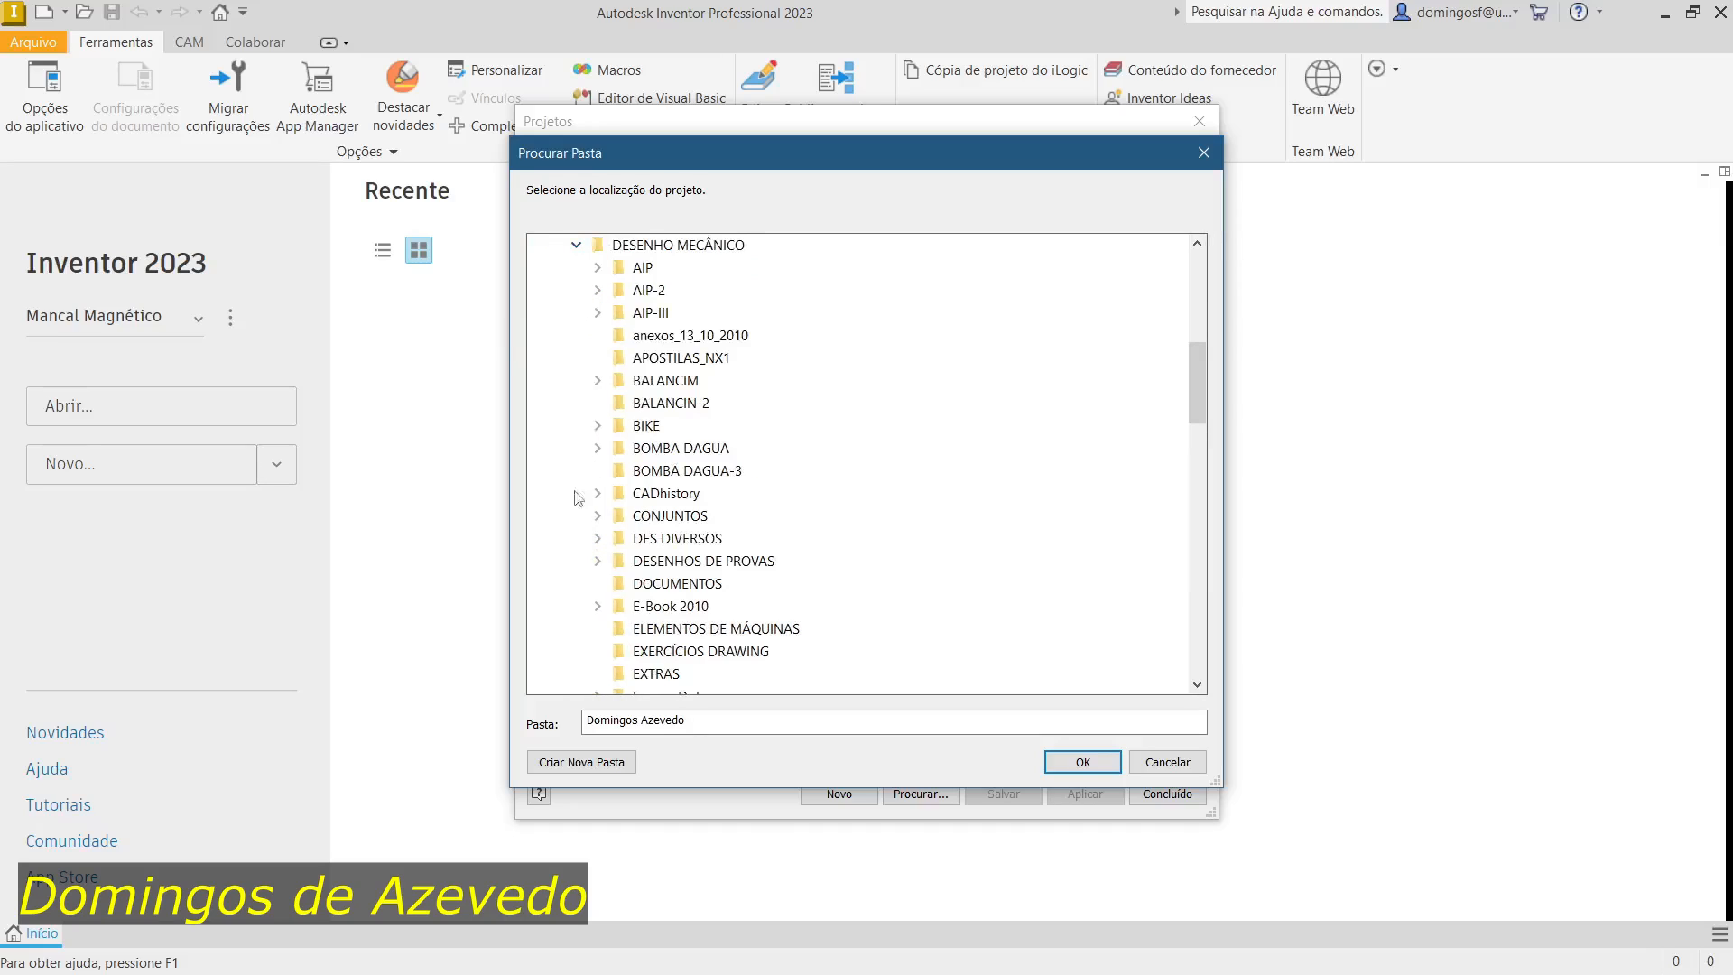
{"action": "left_click", "coordinate": [595, 269]}
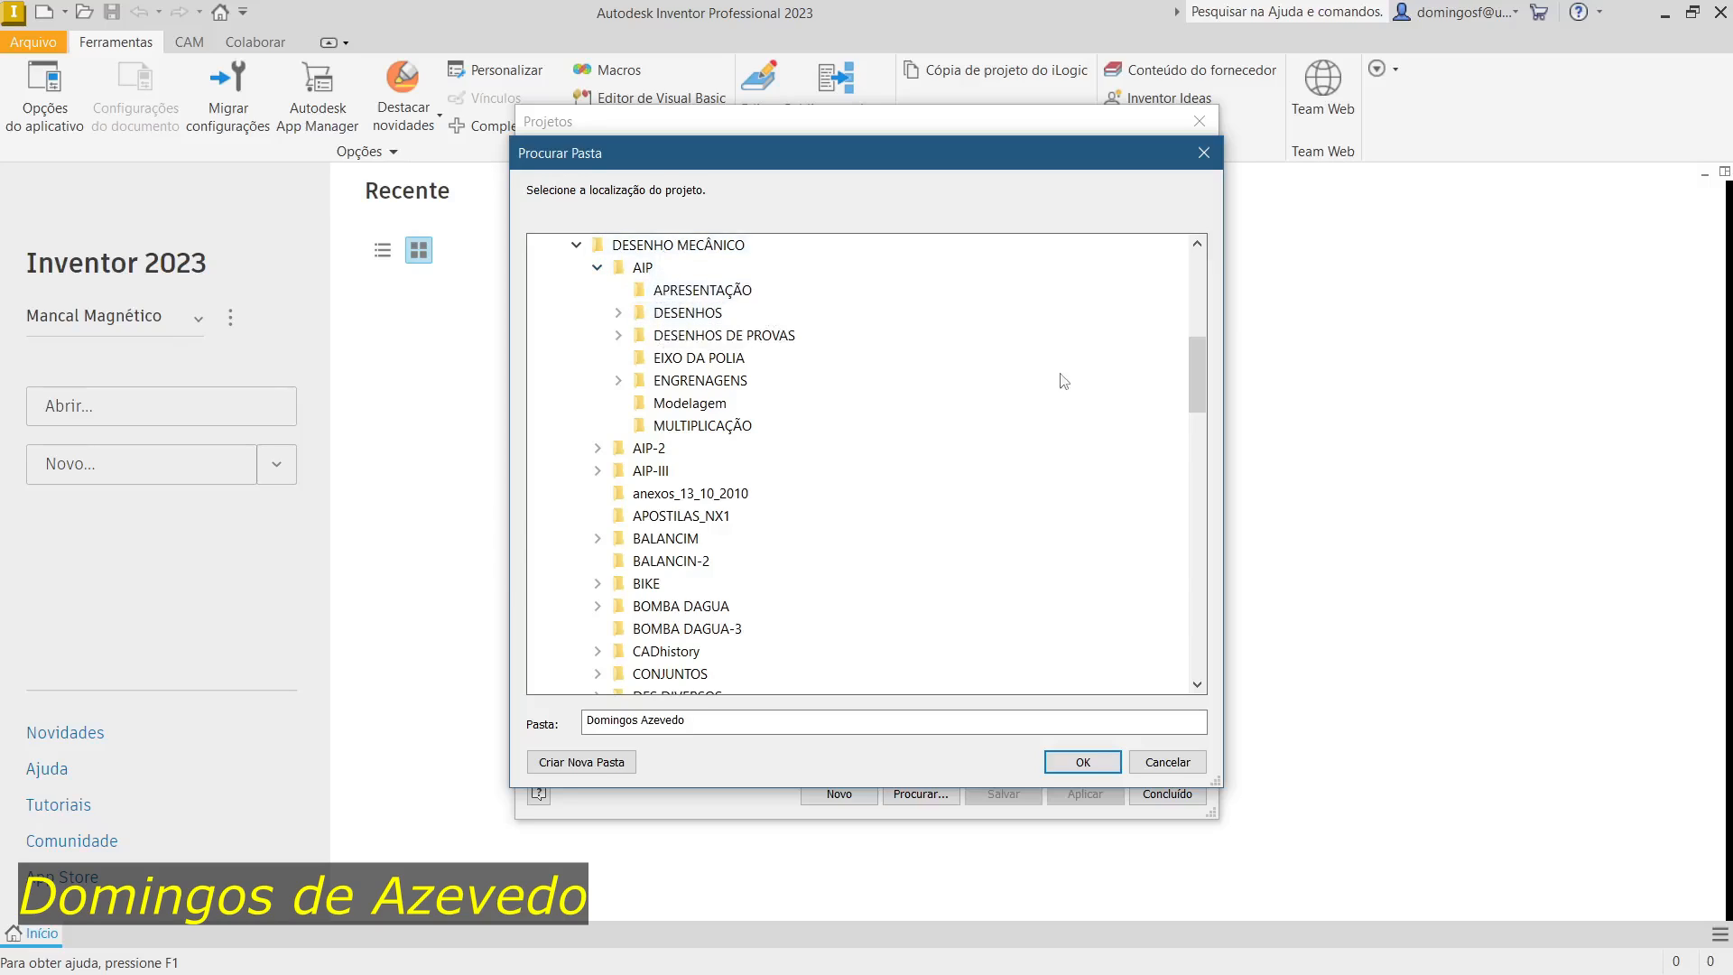
{"action": "left_click", "coordinate": [640, 269]}
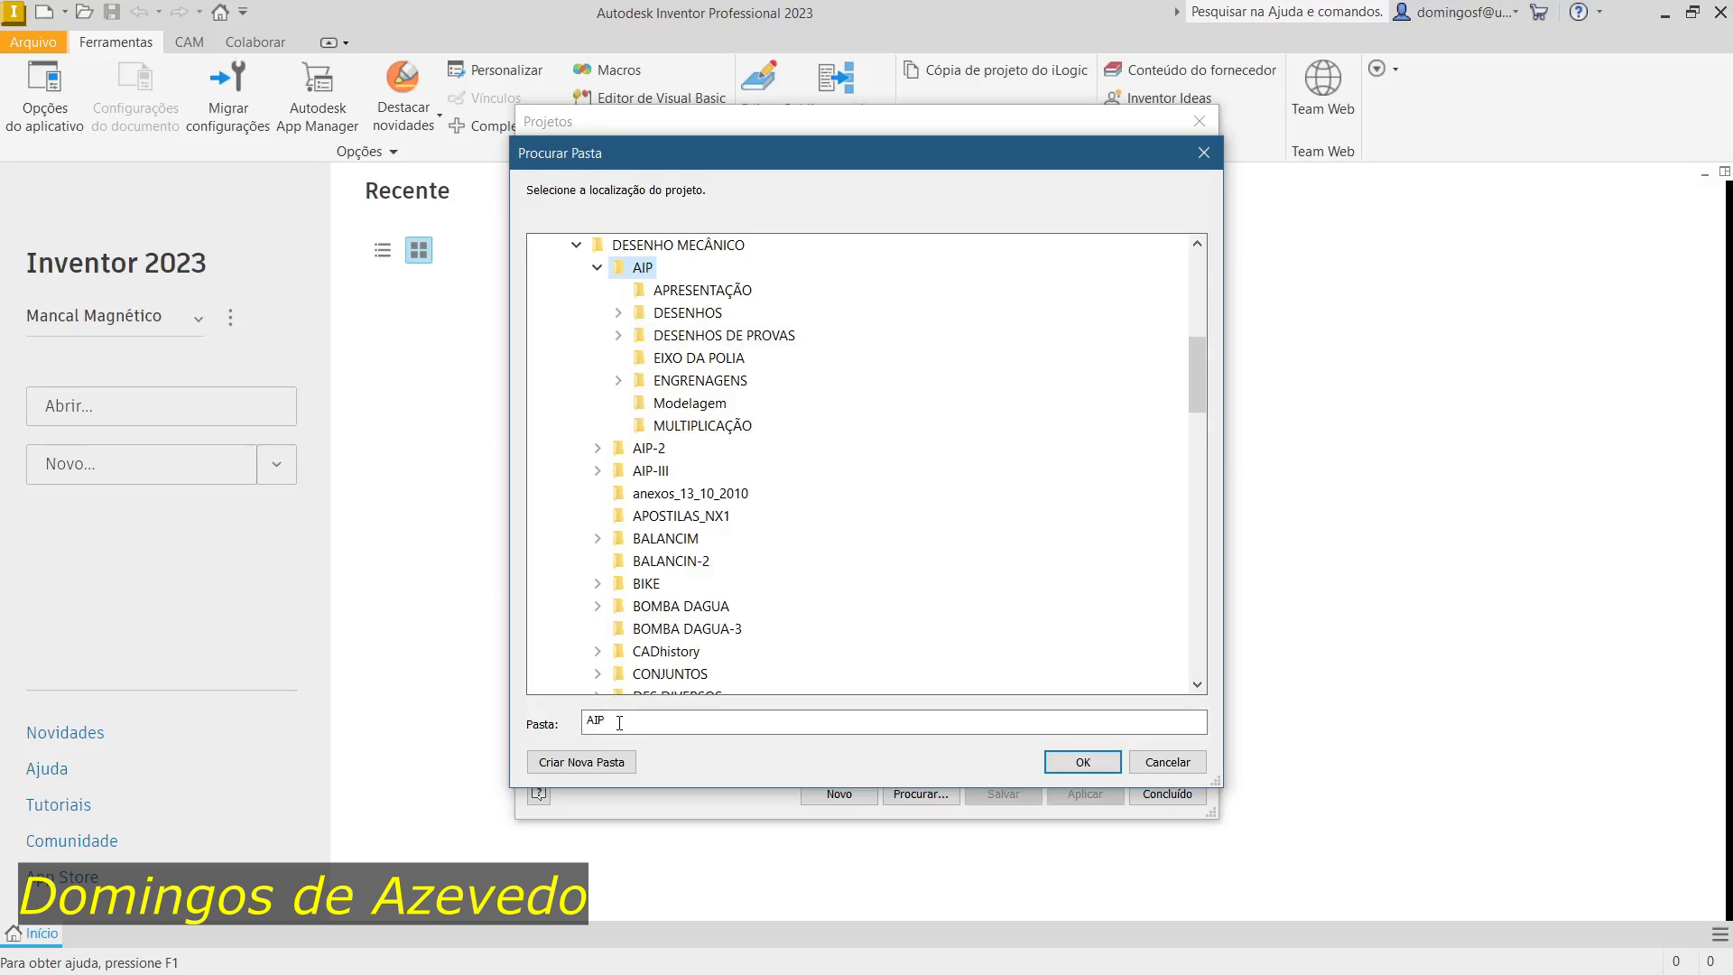
{"action": "left_click", "coordinate": [1082, 762]}
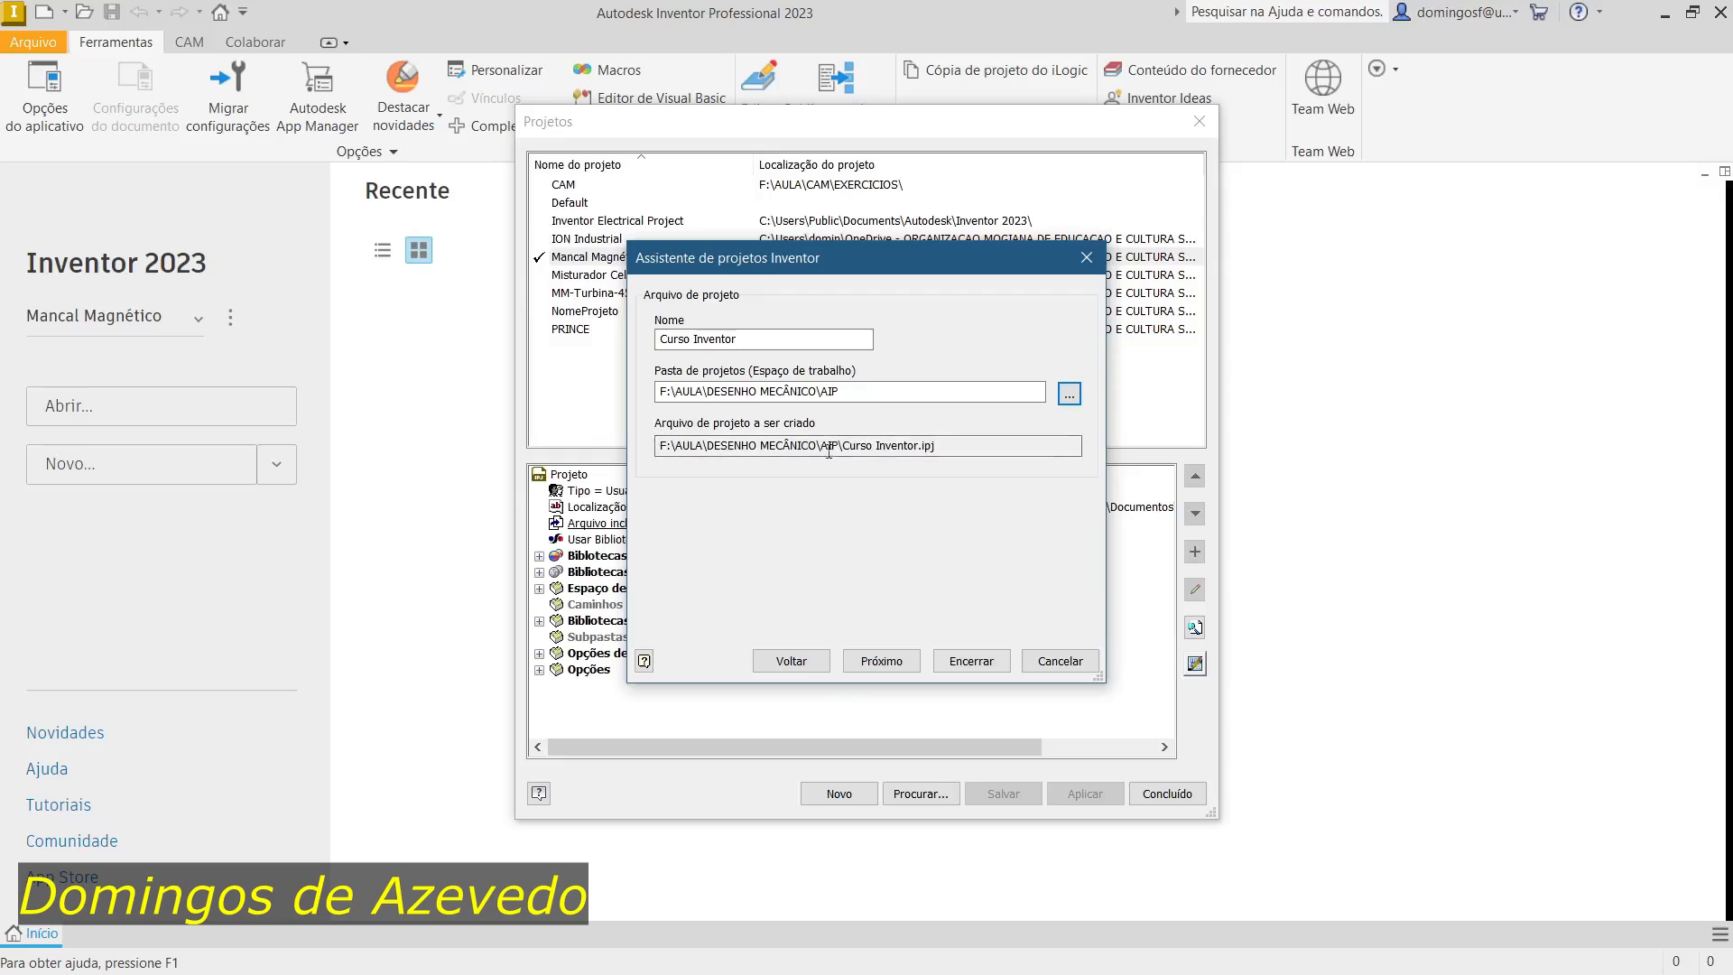
{"action": "left_click_drag", "start_coordinate": [965, 449], "coordinate": [641, 458]}
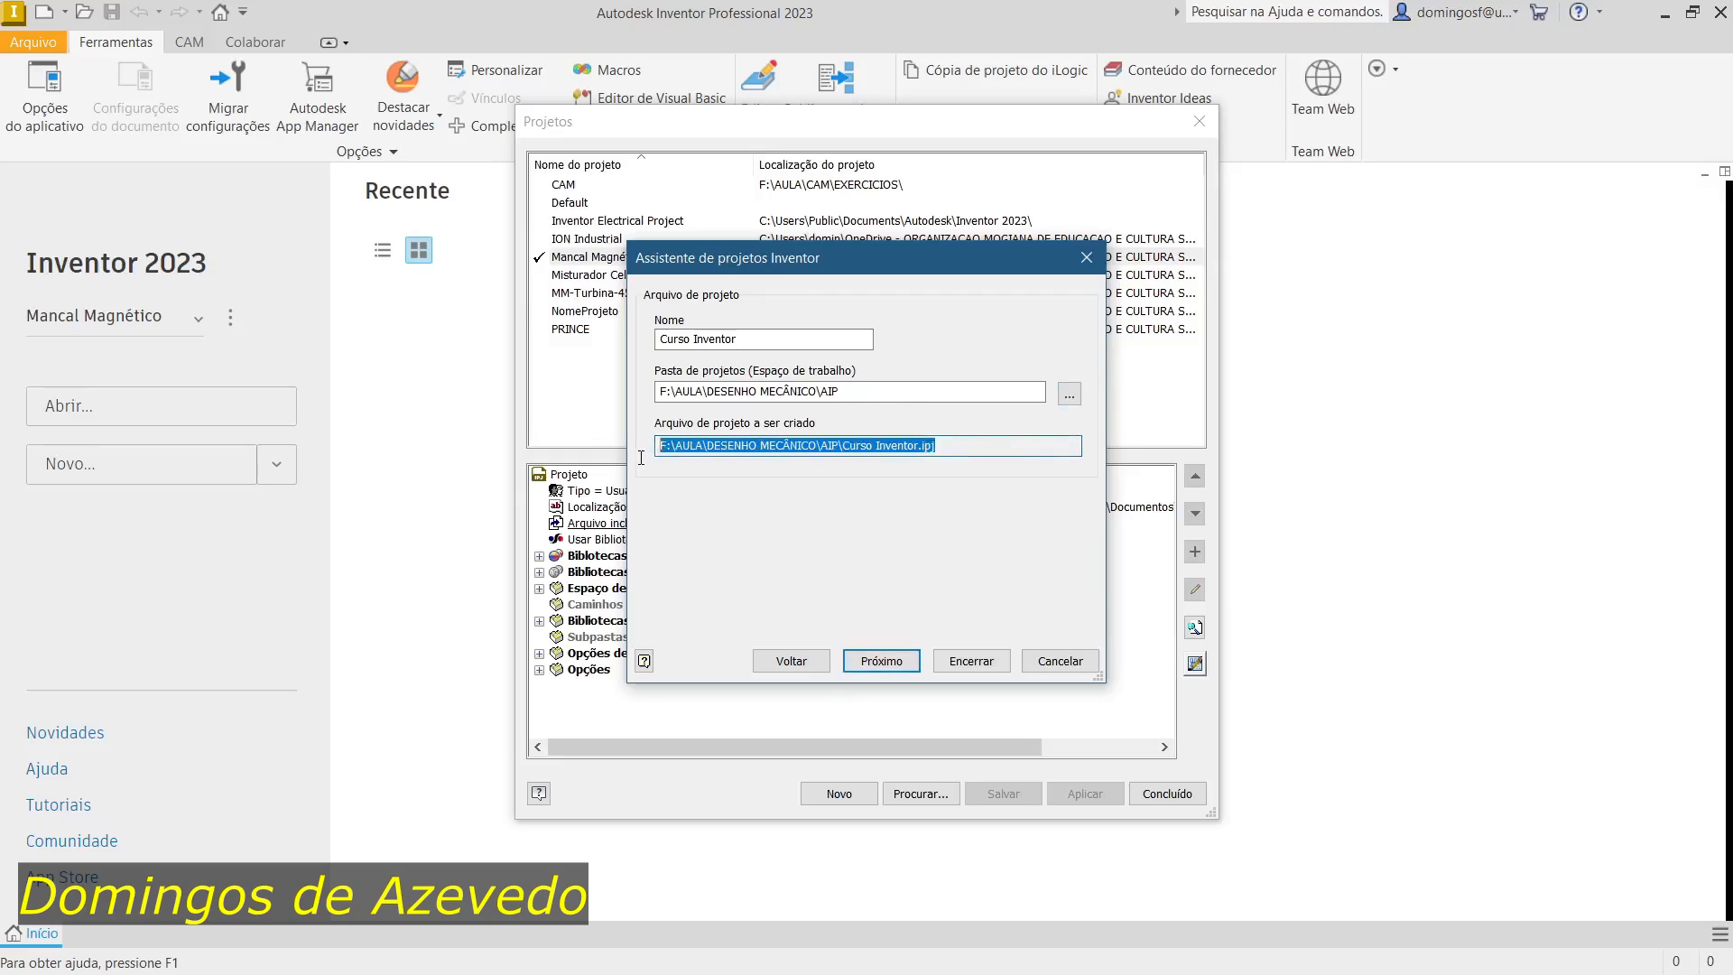
{"action": "left_click", "coordinate": [952, 448]}
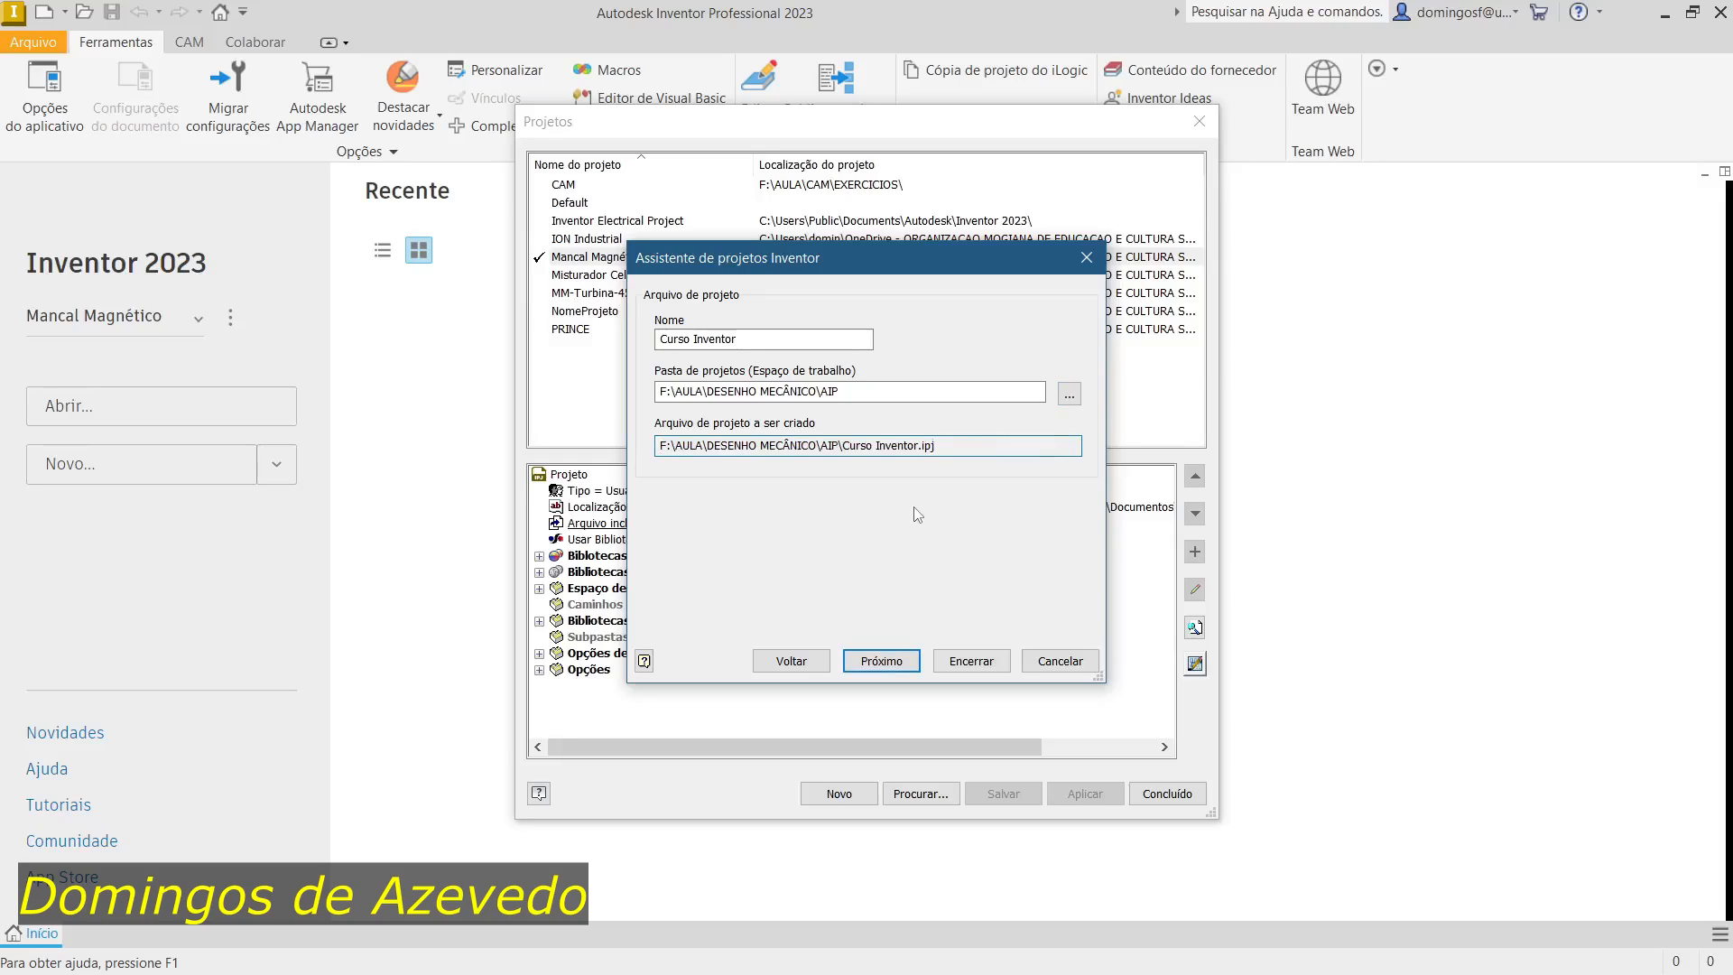
Step: Add the Manufaturados and Peças Padrão libraries to the new project, finish creating it, and close the project manager
{"action": "left_click", "coordinate": [881, 662]}
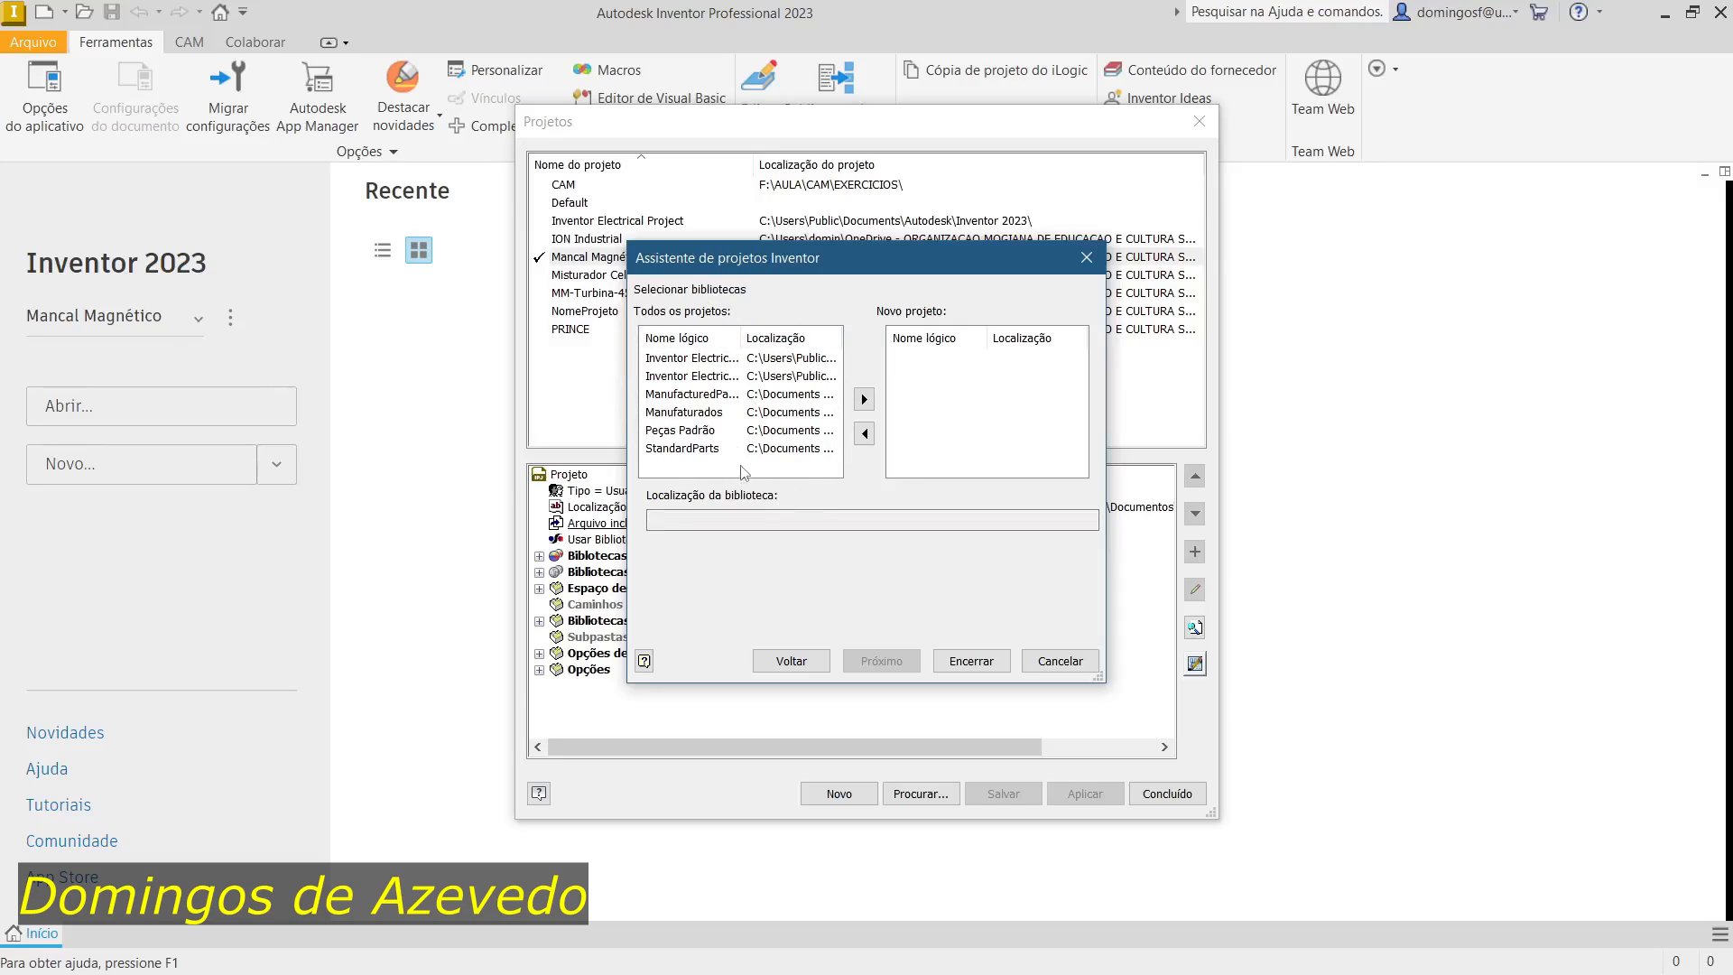
{"action": "left_click", "coordinate": [695, 431]}
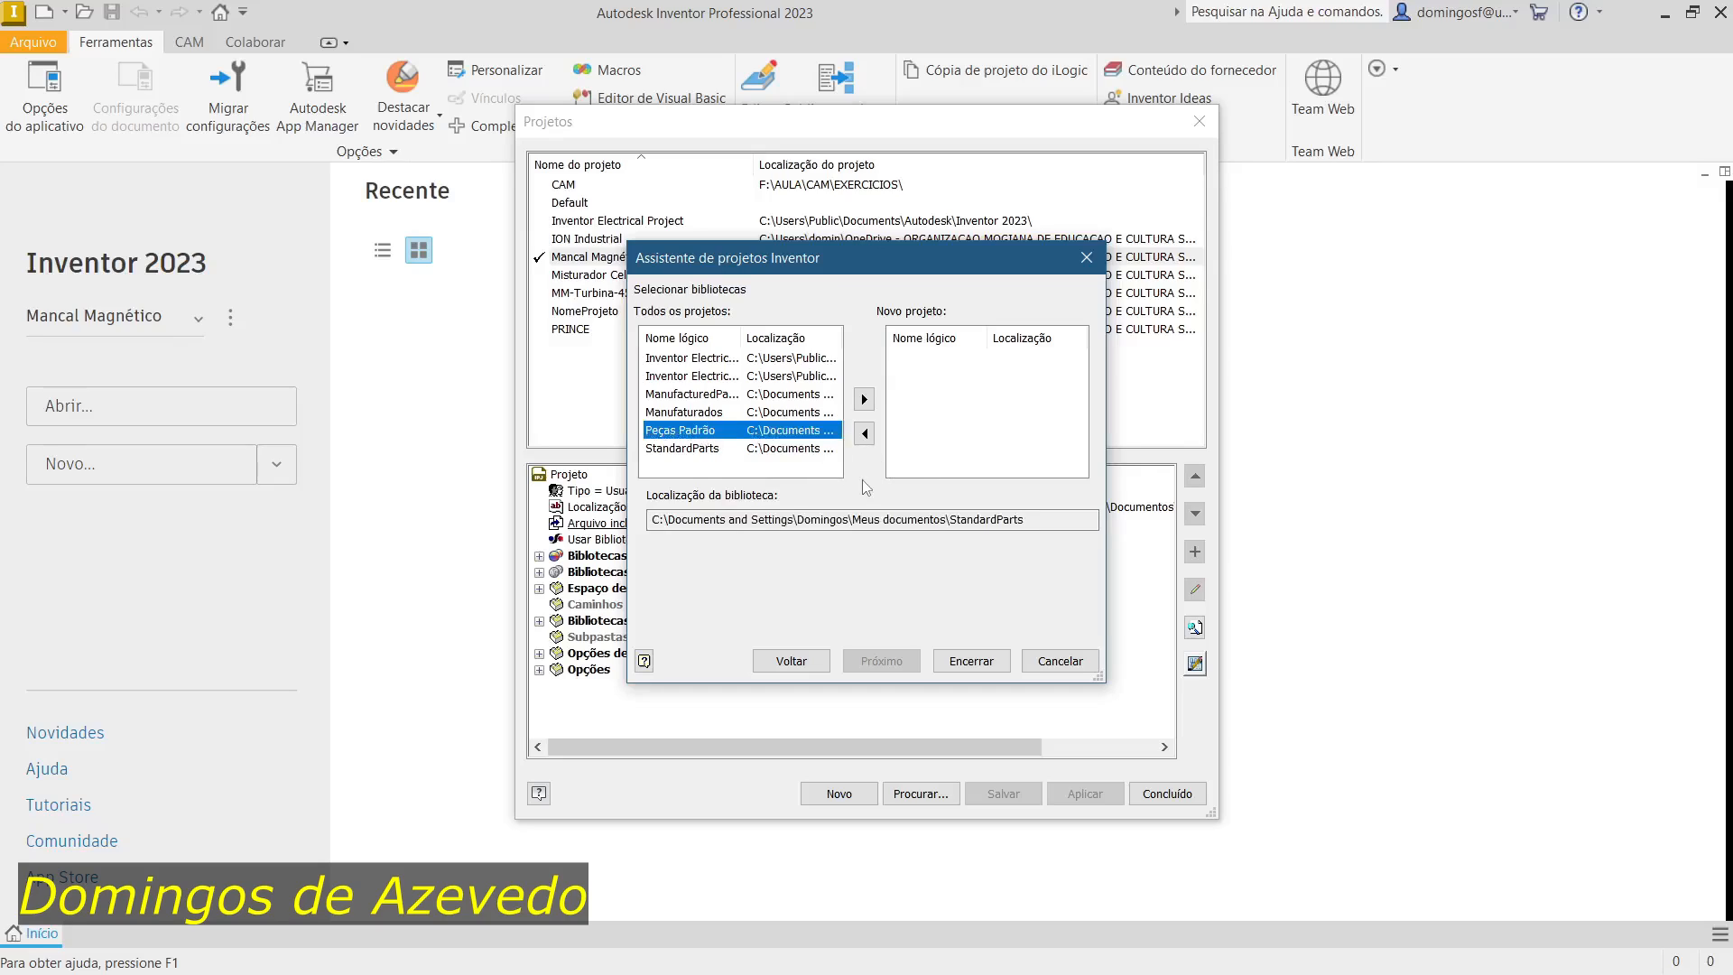
{"action": "left_click", "coordinate": [722, 358]}
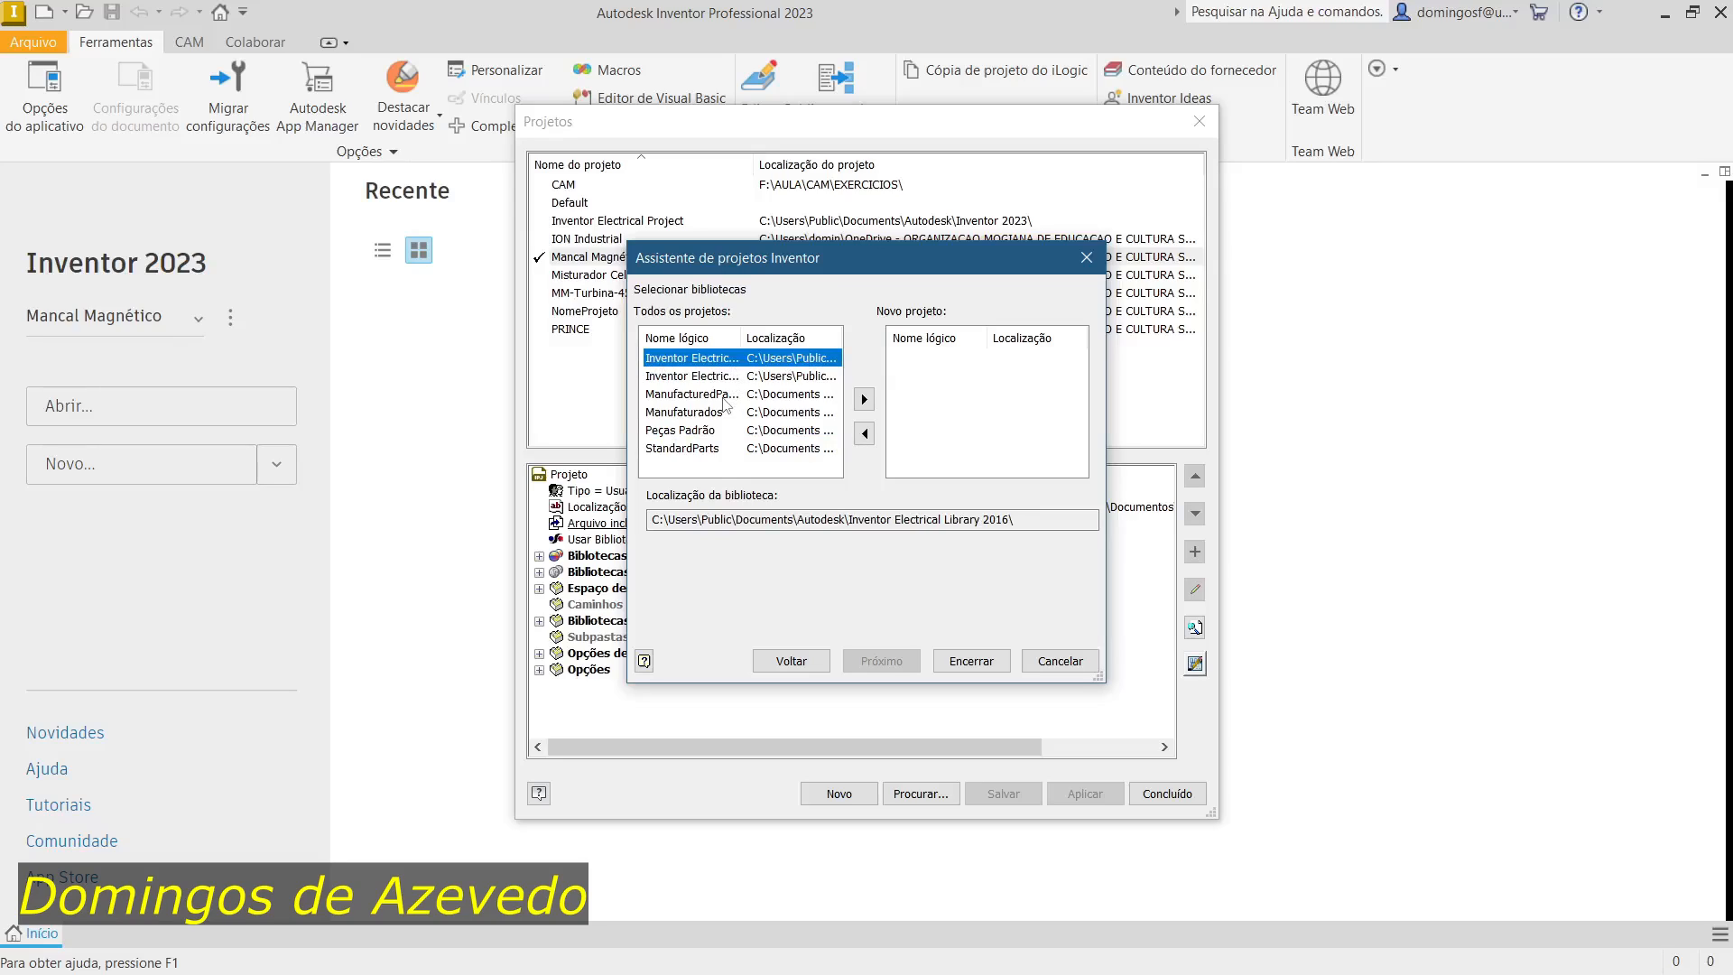
{"action": "left_click", "coordinate": [705, 416]}
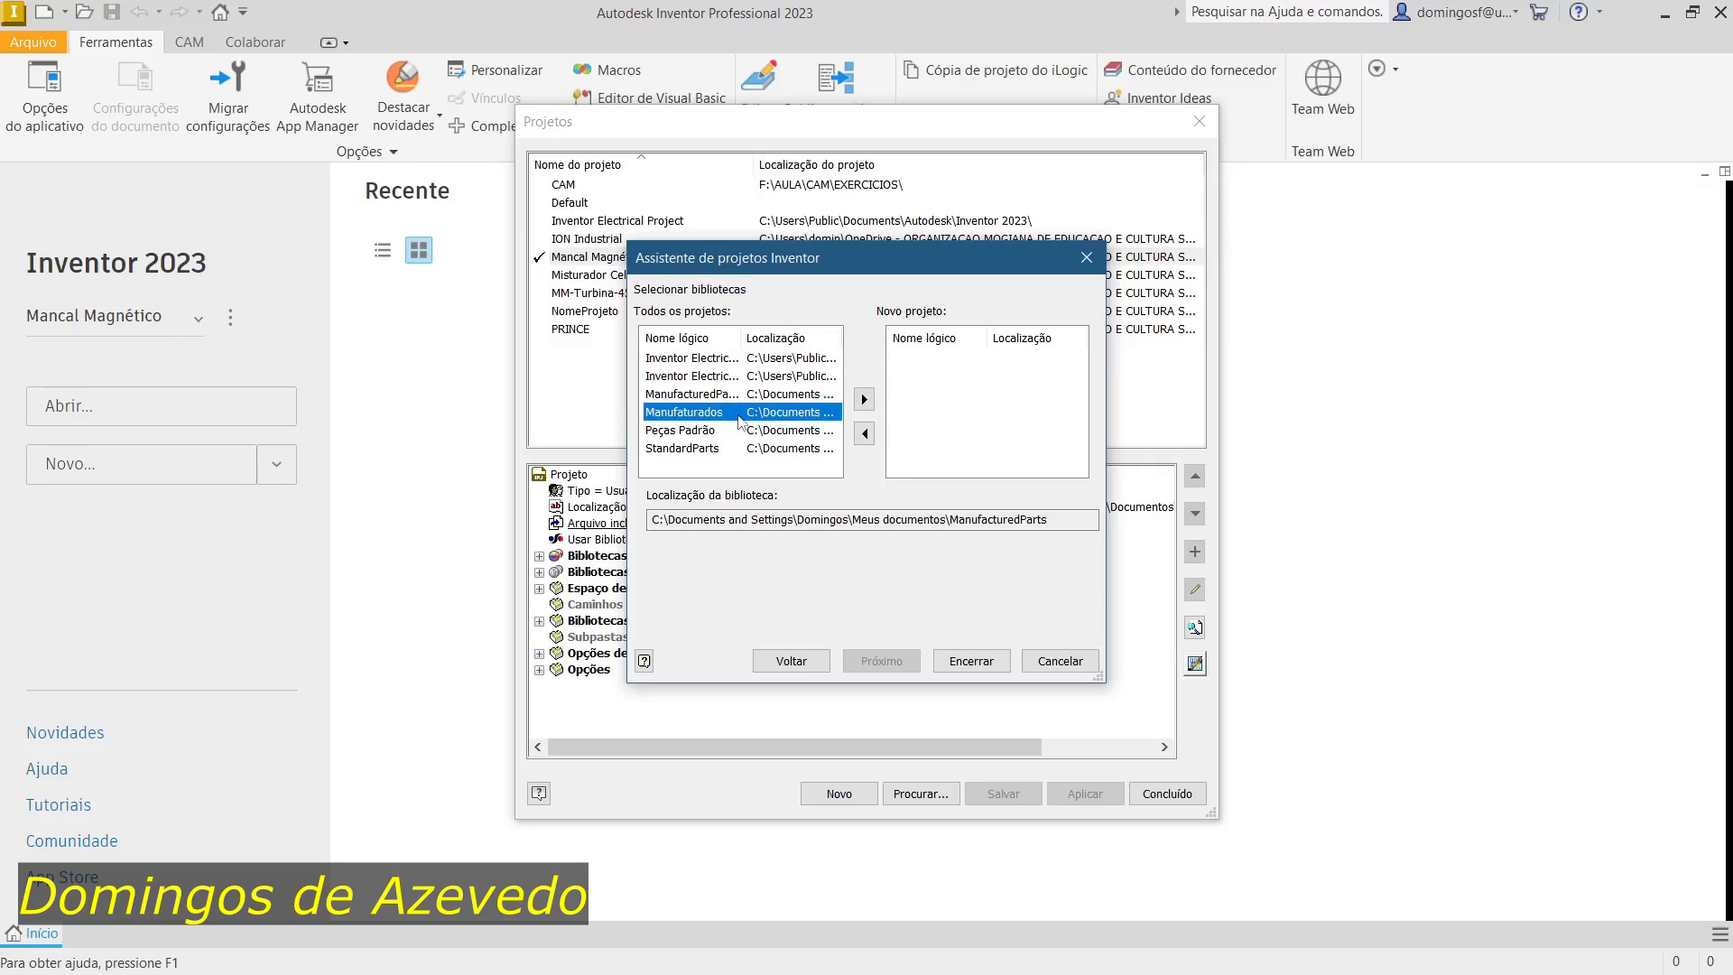
{"action": "left_click", "coordinate": [863, 399]}
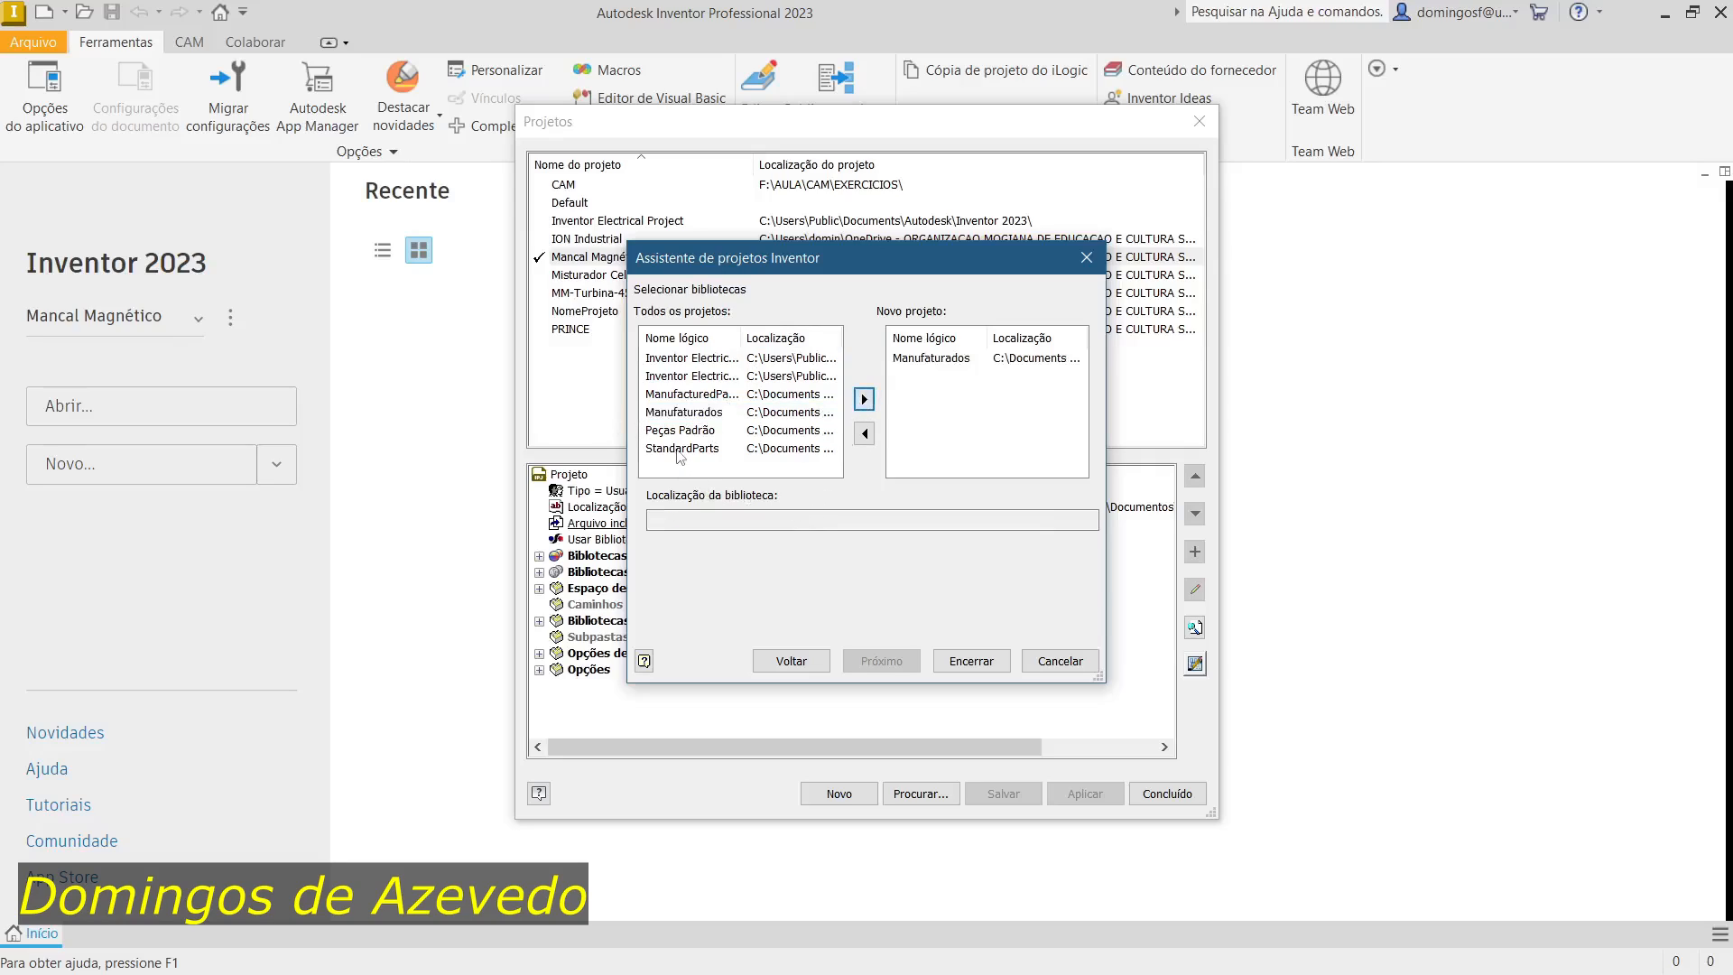
{"action": "left_click", "coordinate": [709, 431]}
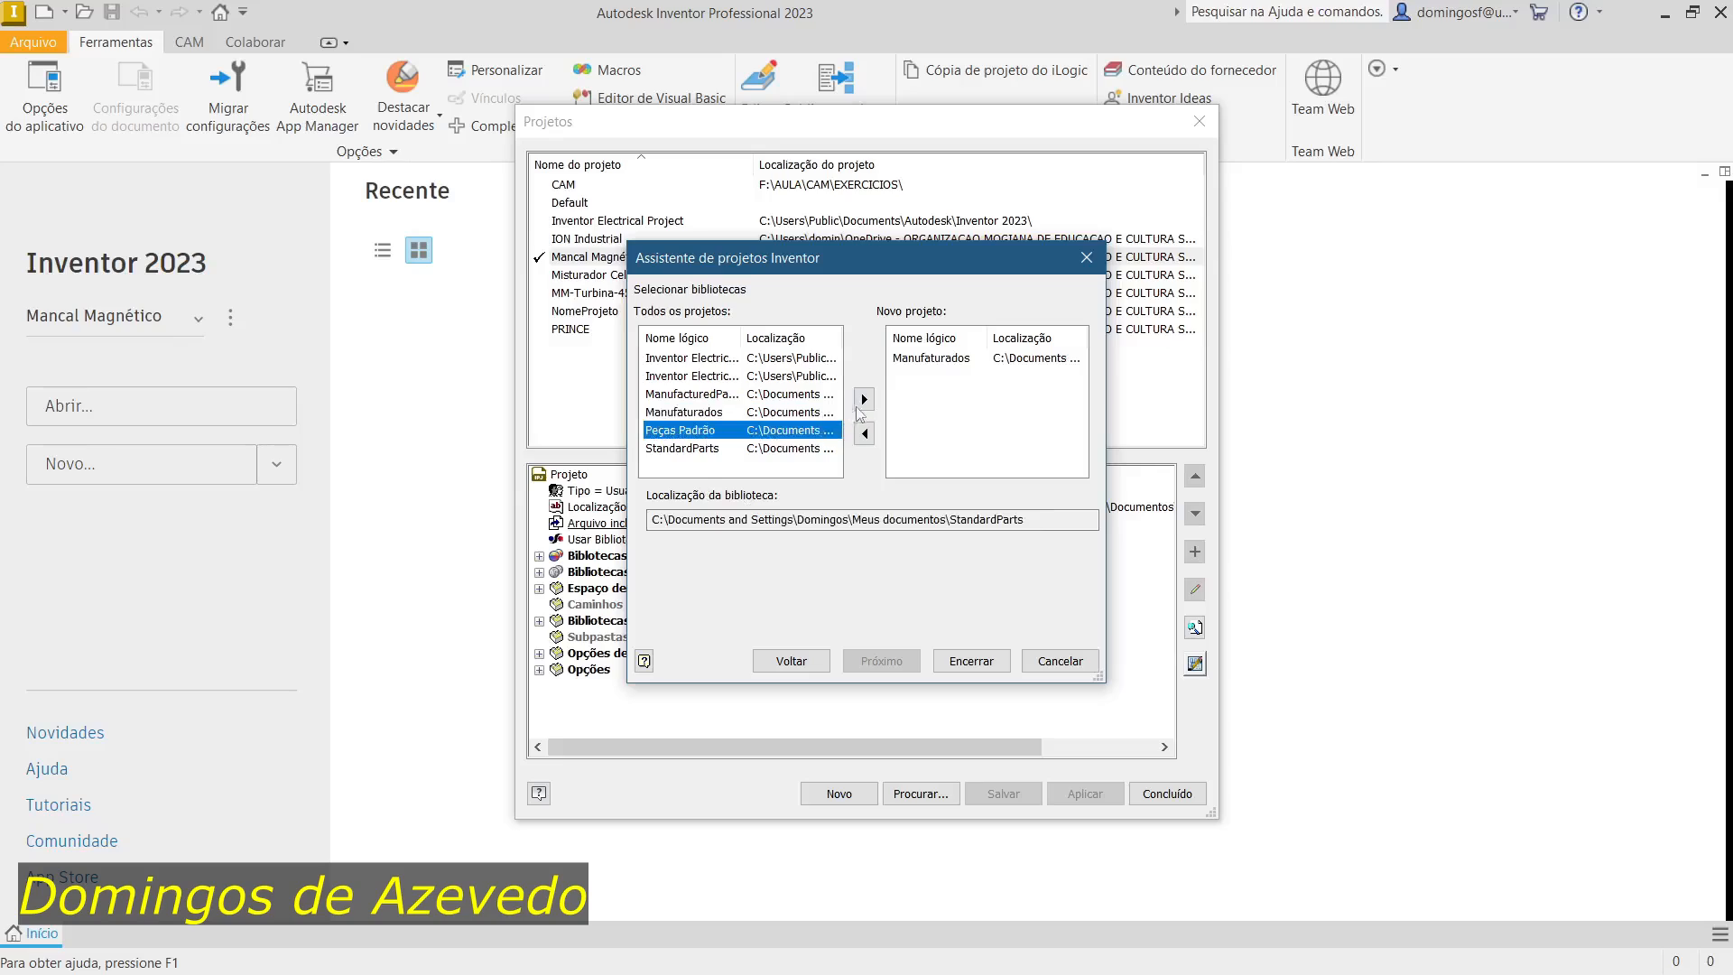
{"action": "left_click", "coordinate": [864, 399]}
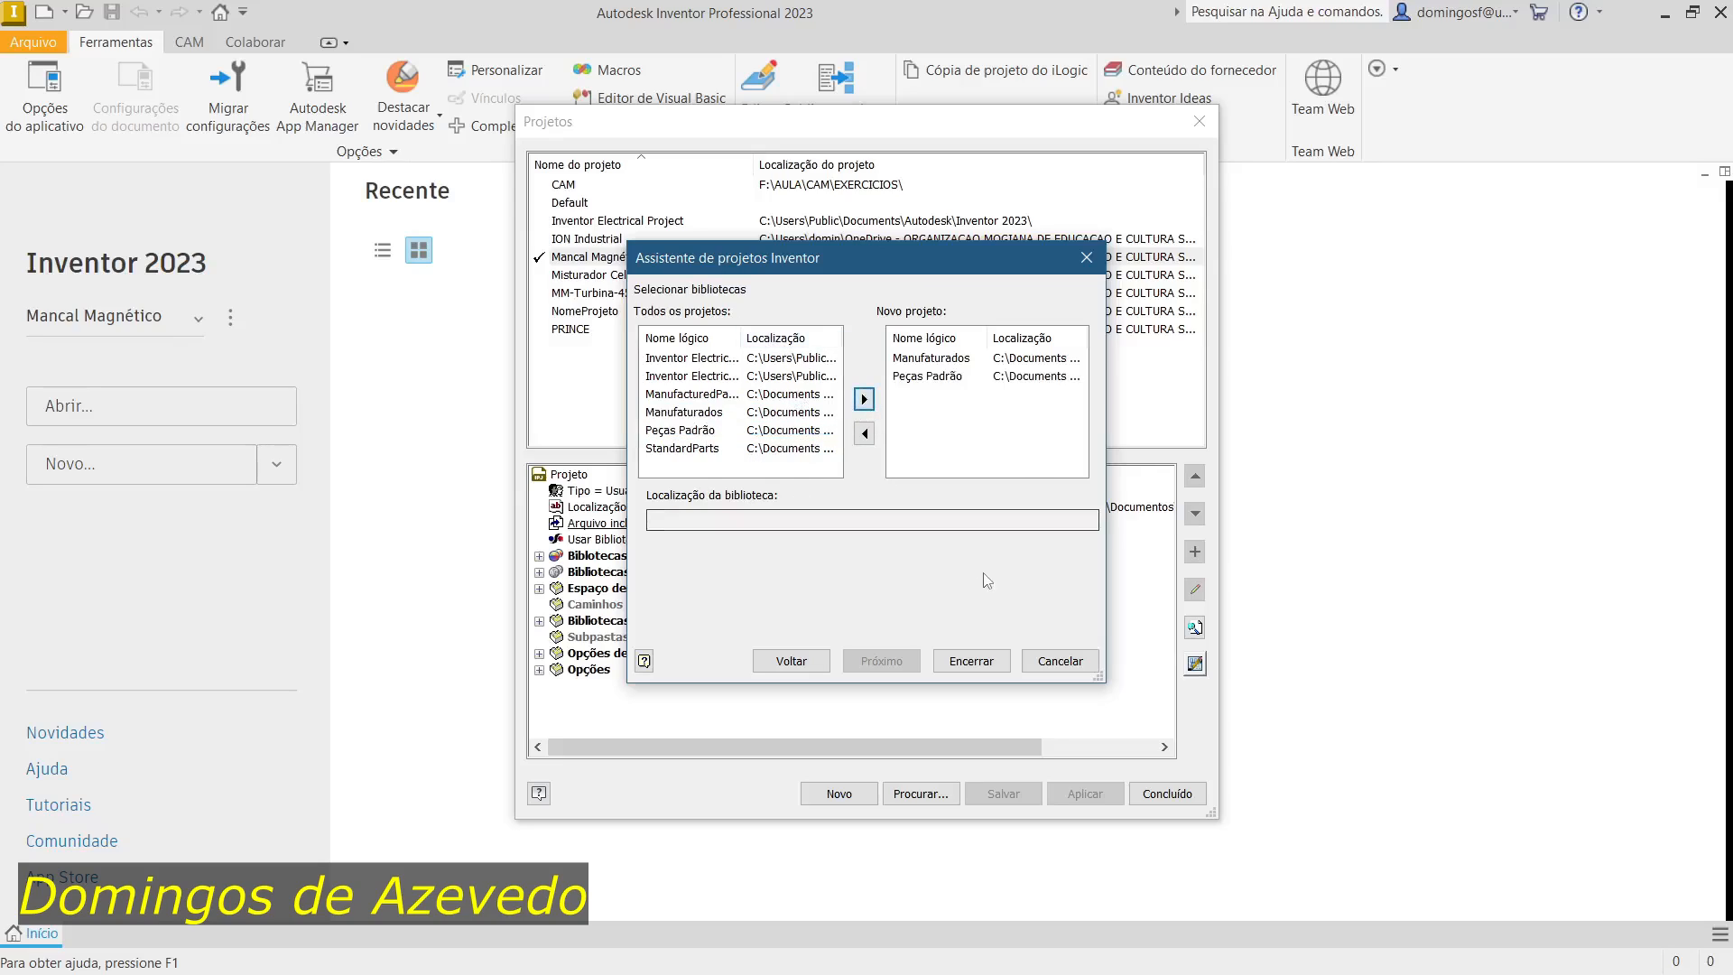
{"action": "left_click", "coordinate": [971, 662]}
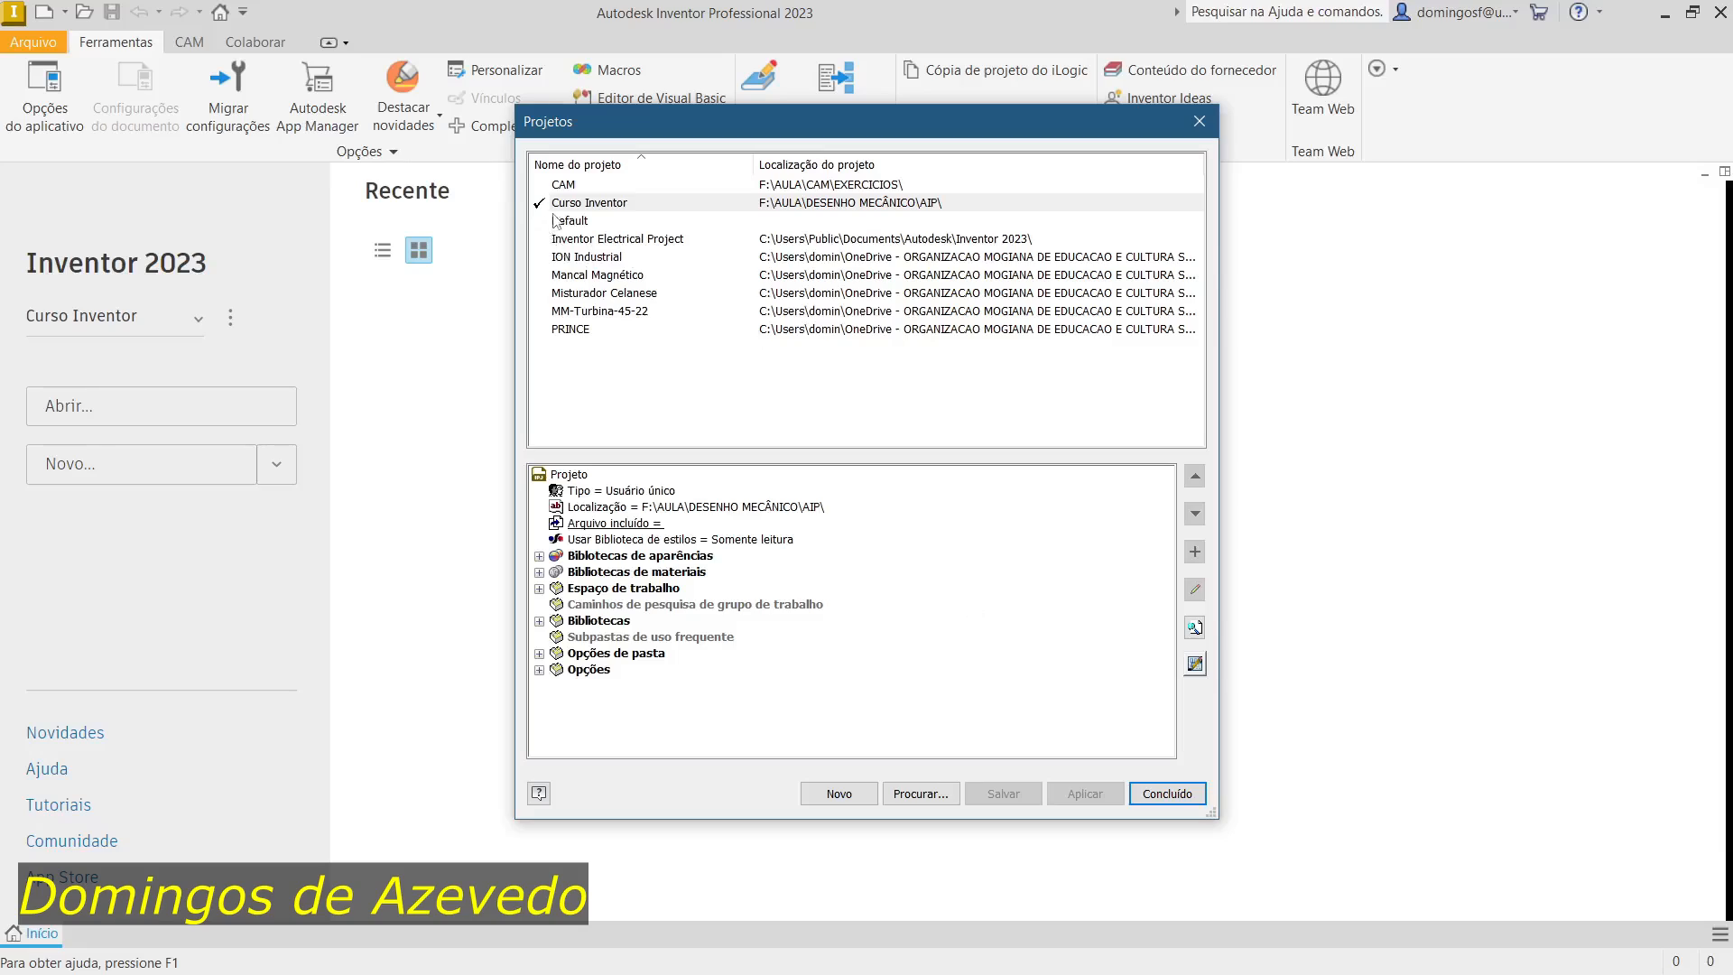
{"action": "left_click", "coordinate": [613, 206]}
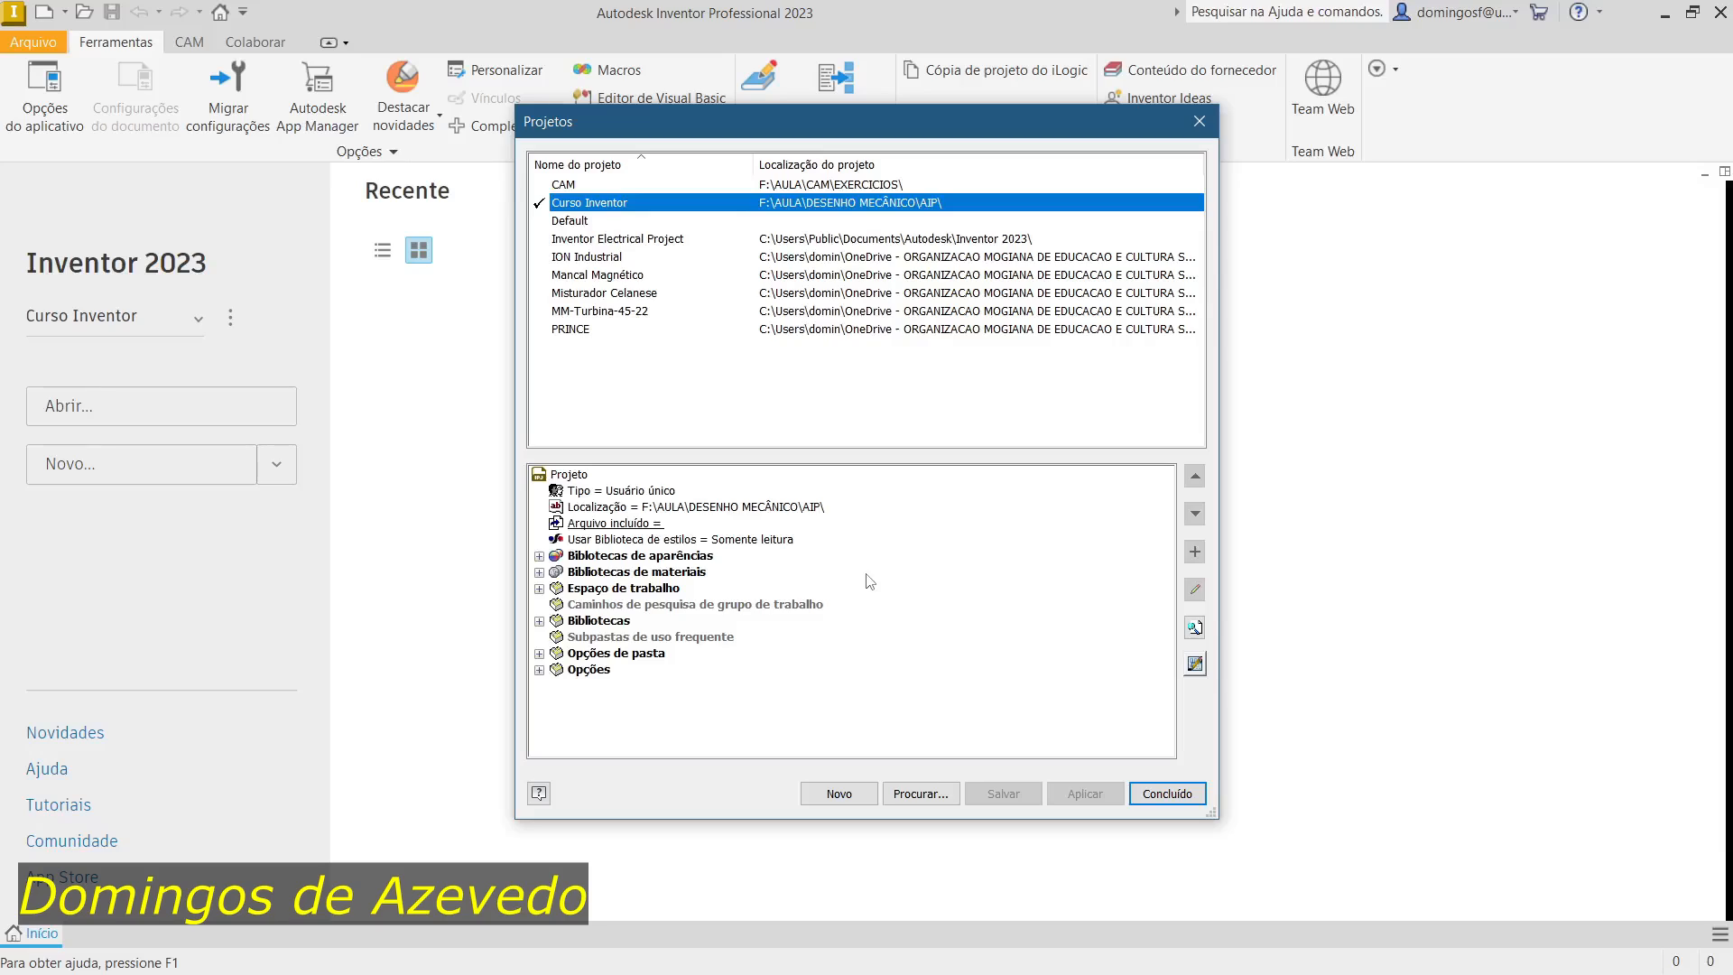
{"action": "left_click", "coordinate": [1170, 794]}
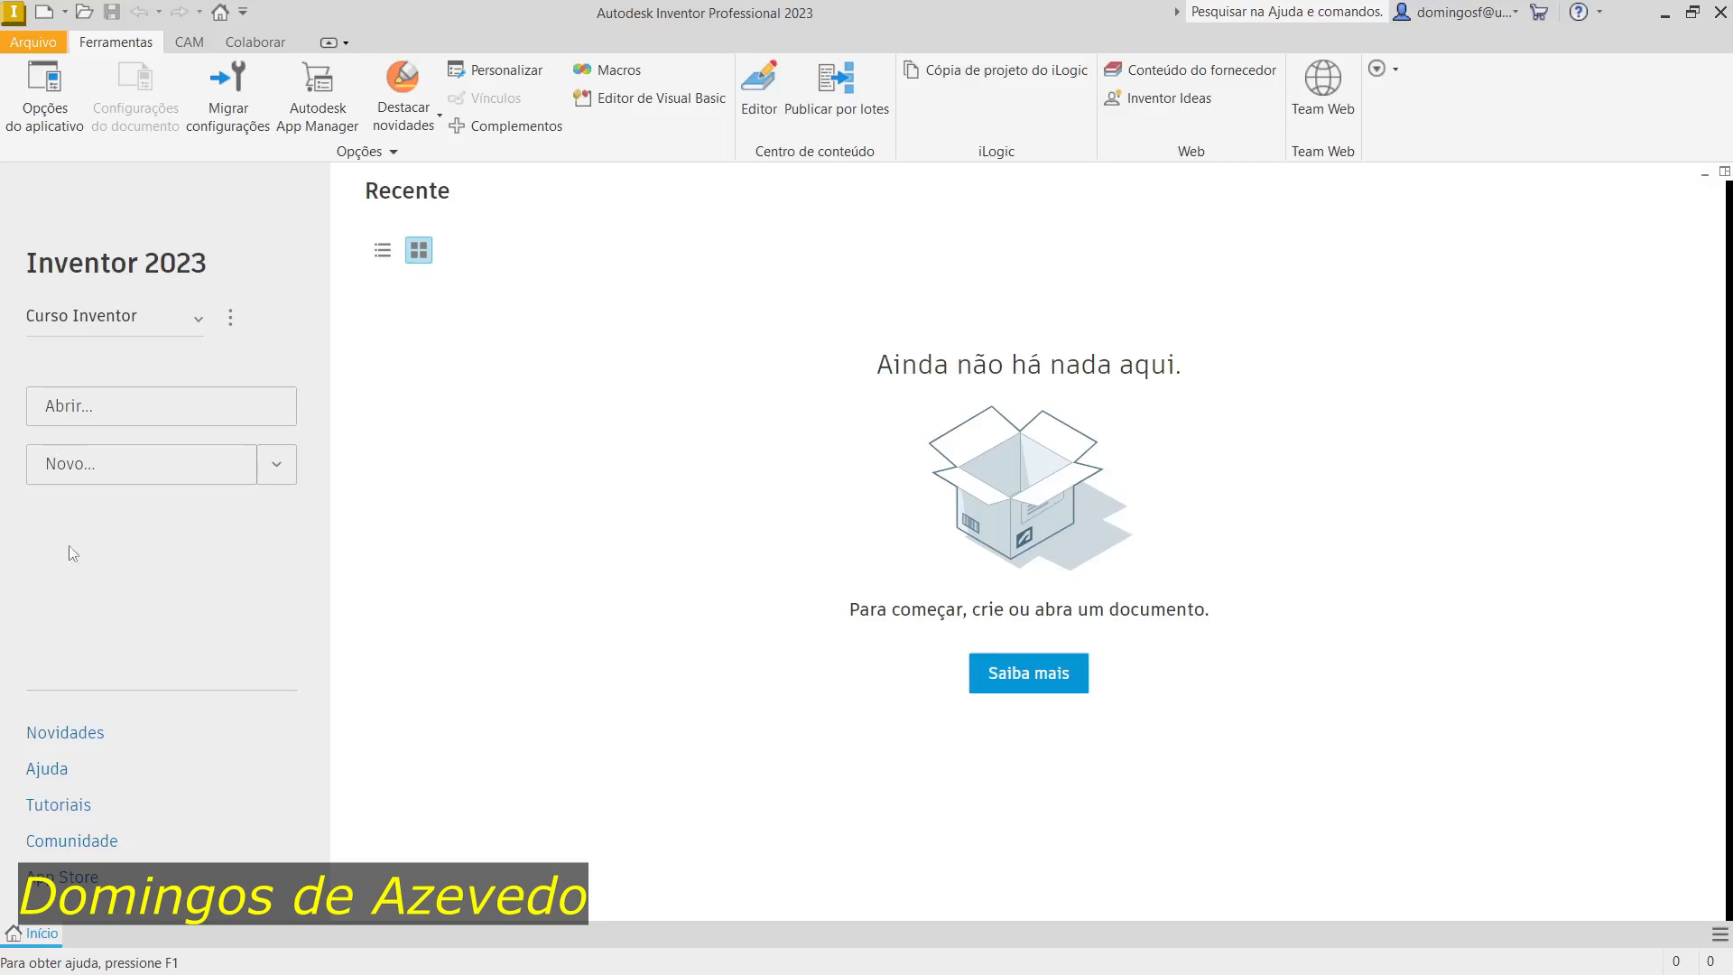
Step: Open the Exercício 7-15 part file from the project's AIP workspace folder
{"action": "left_click", "coordinate": [161, 415]}
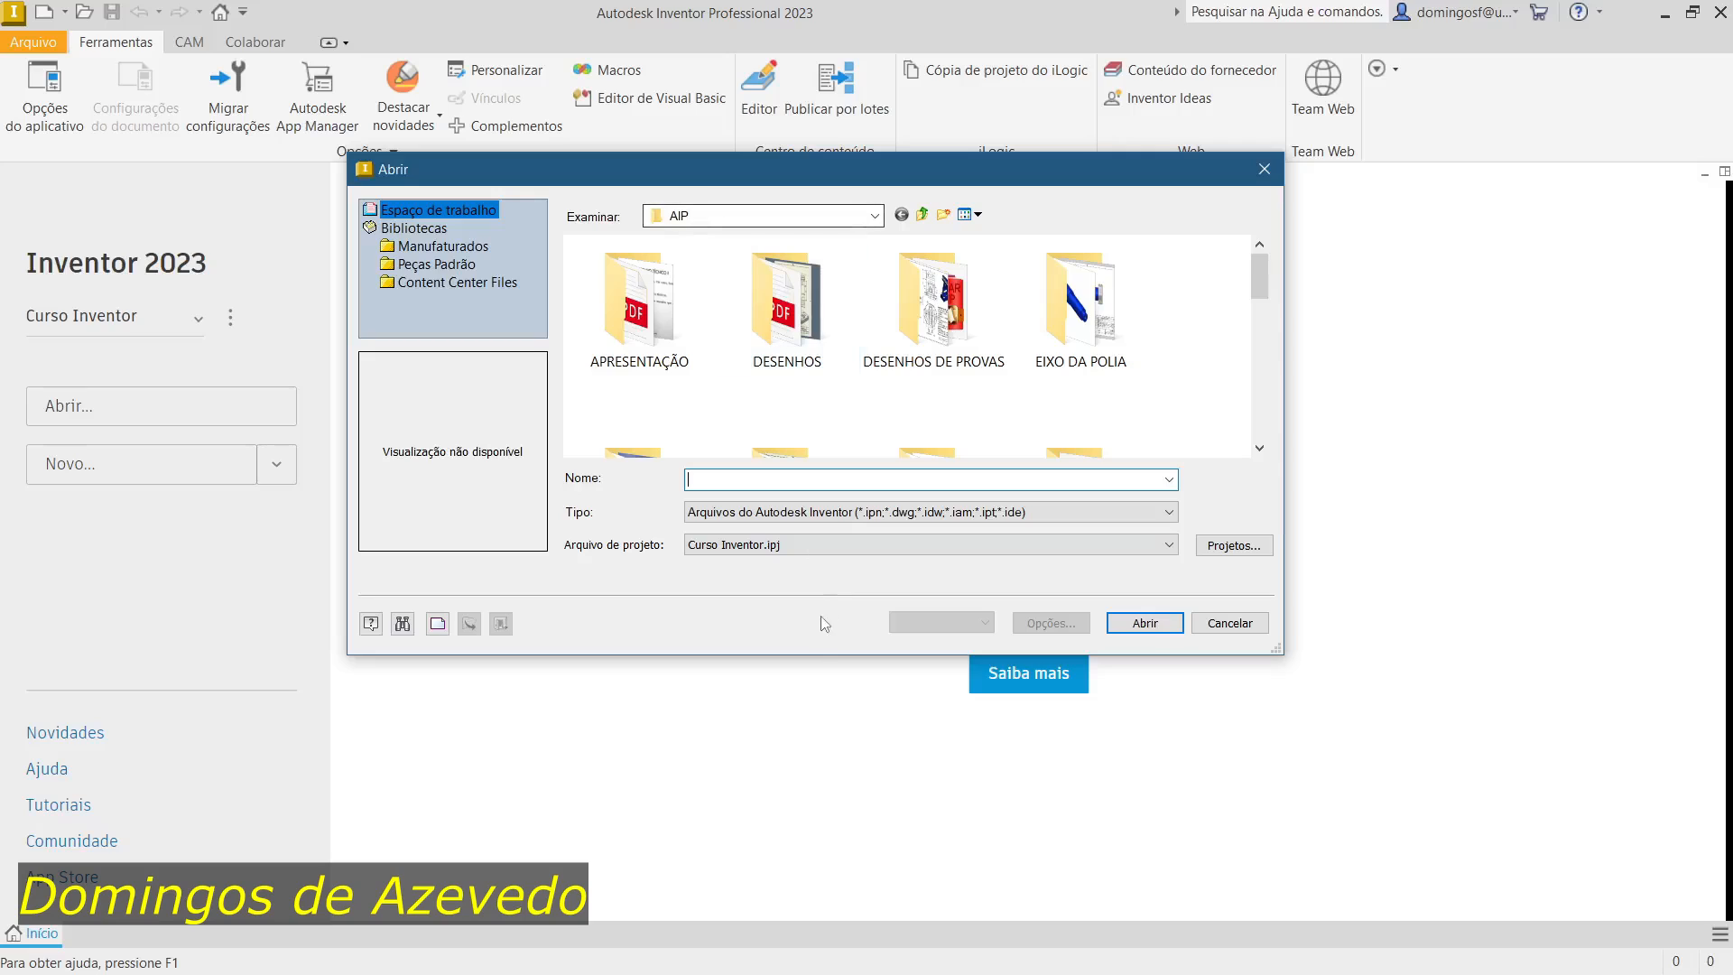
{"action": "left_click_drag", "start_coordinate": [817, 654], "coordinate": [819, 764]}
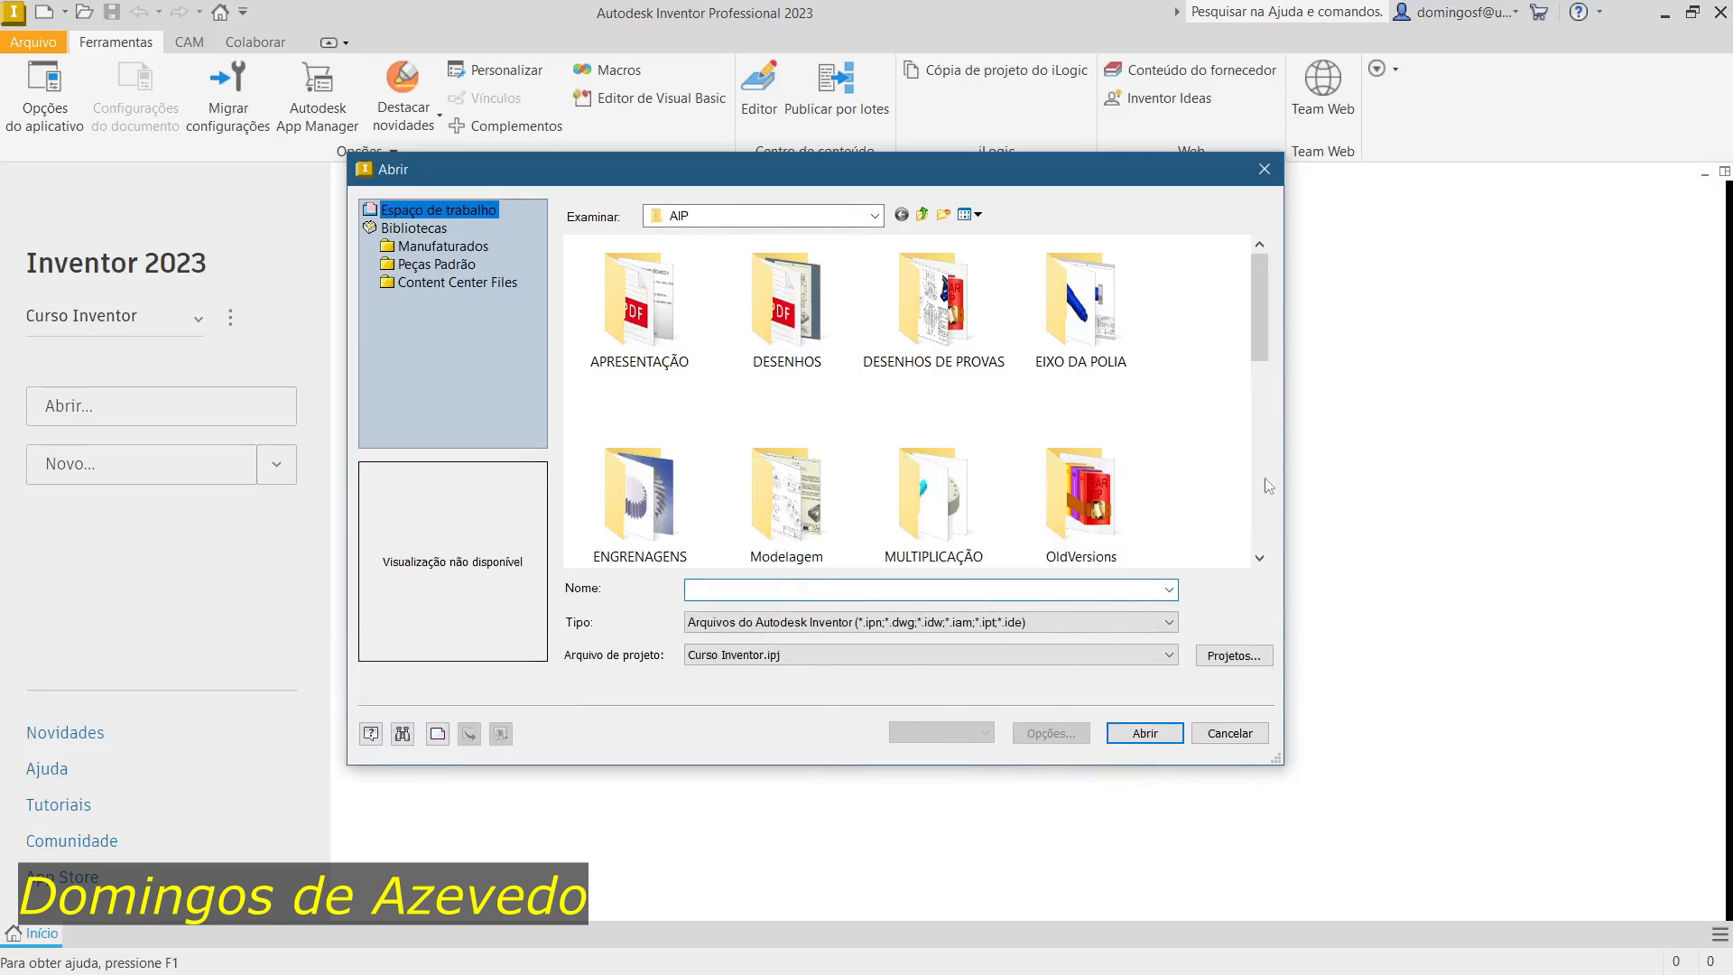
{"action": "left_click_drag", "start_coordinate": [1259, 312], "coordinate": [1207, 468]}
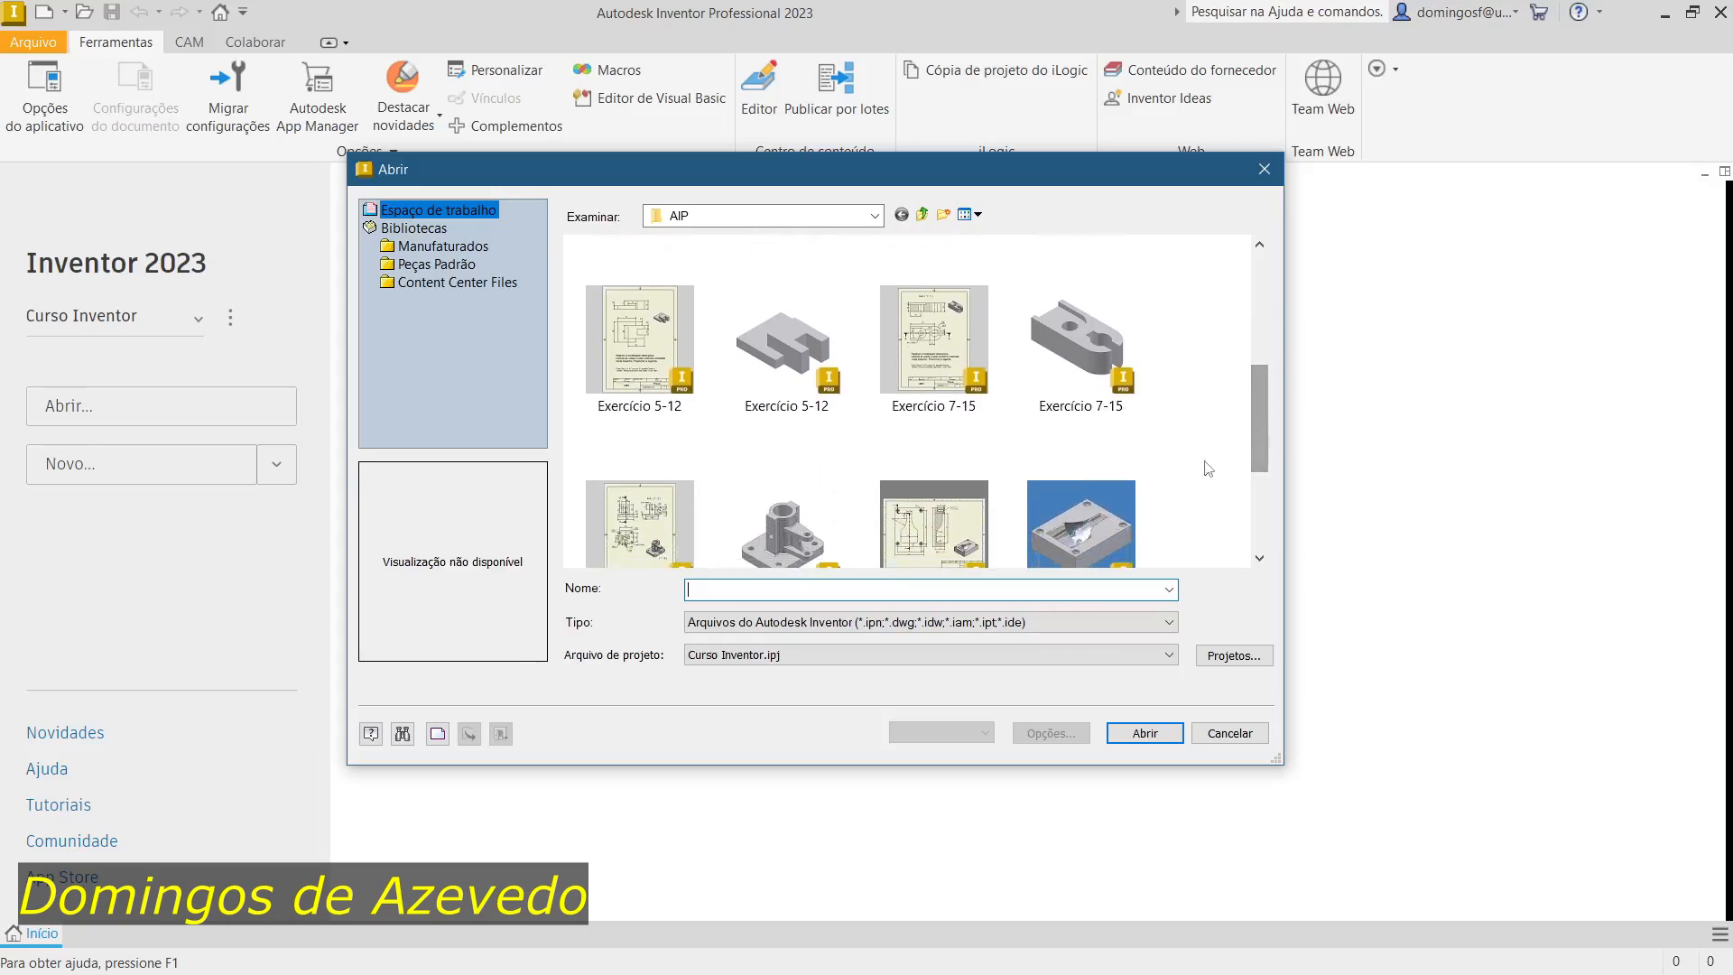
{"action": "left_click", "coordinate": [1077, 375]}
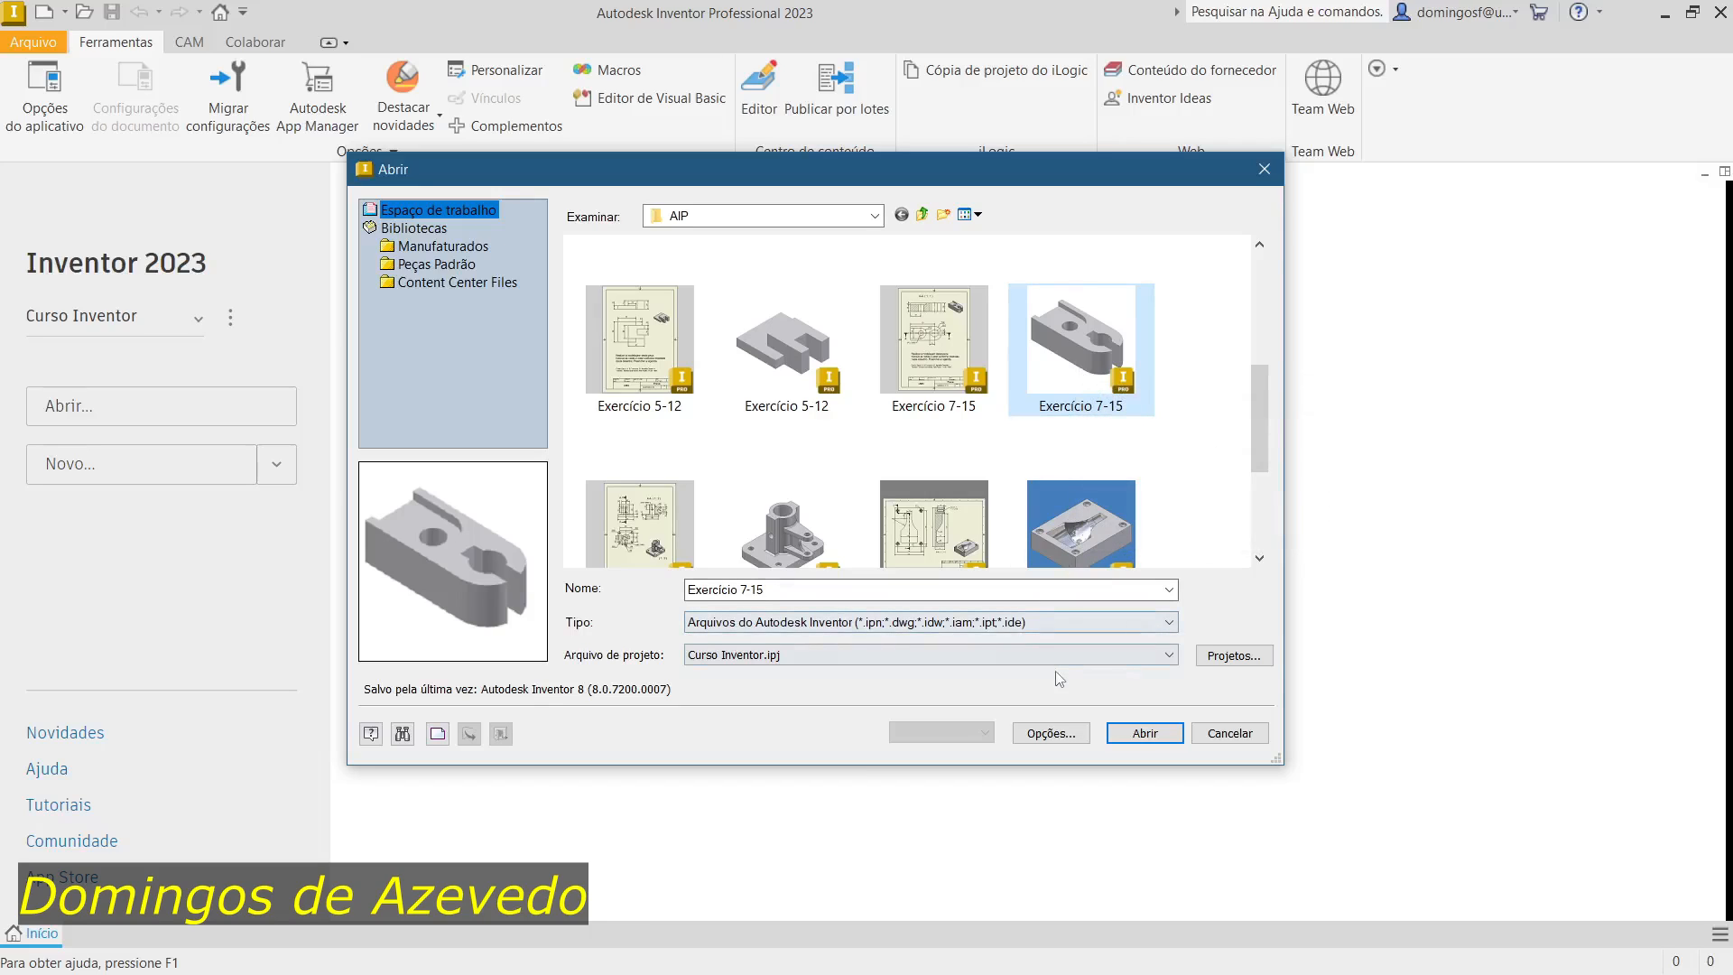
{"action": "left_click", "coordinate": [1144, 733]}
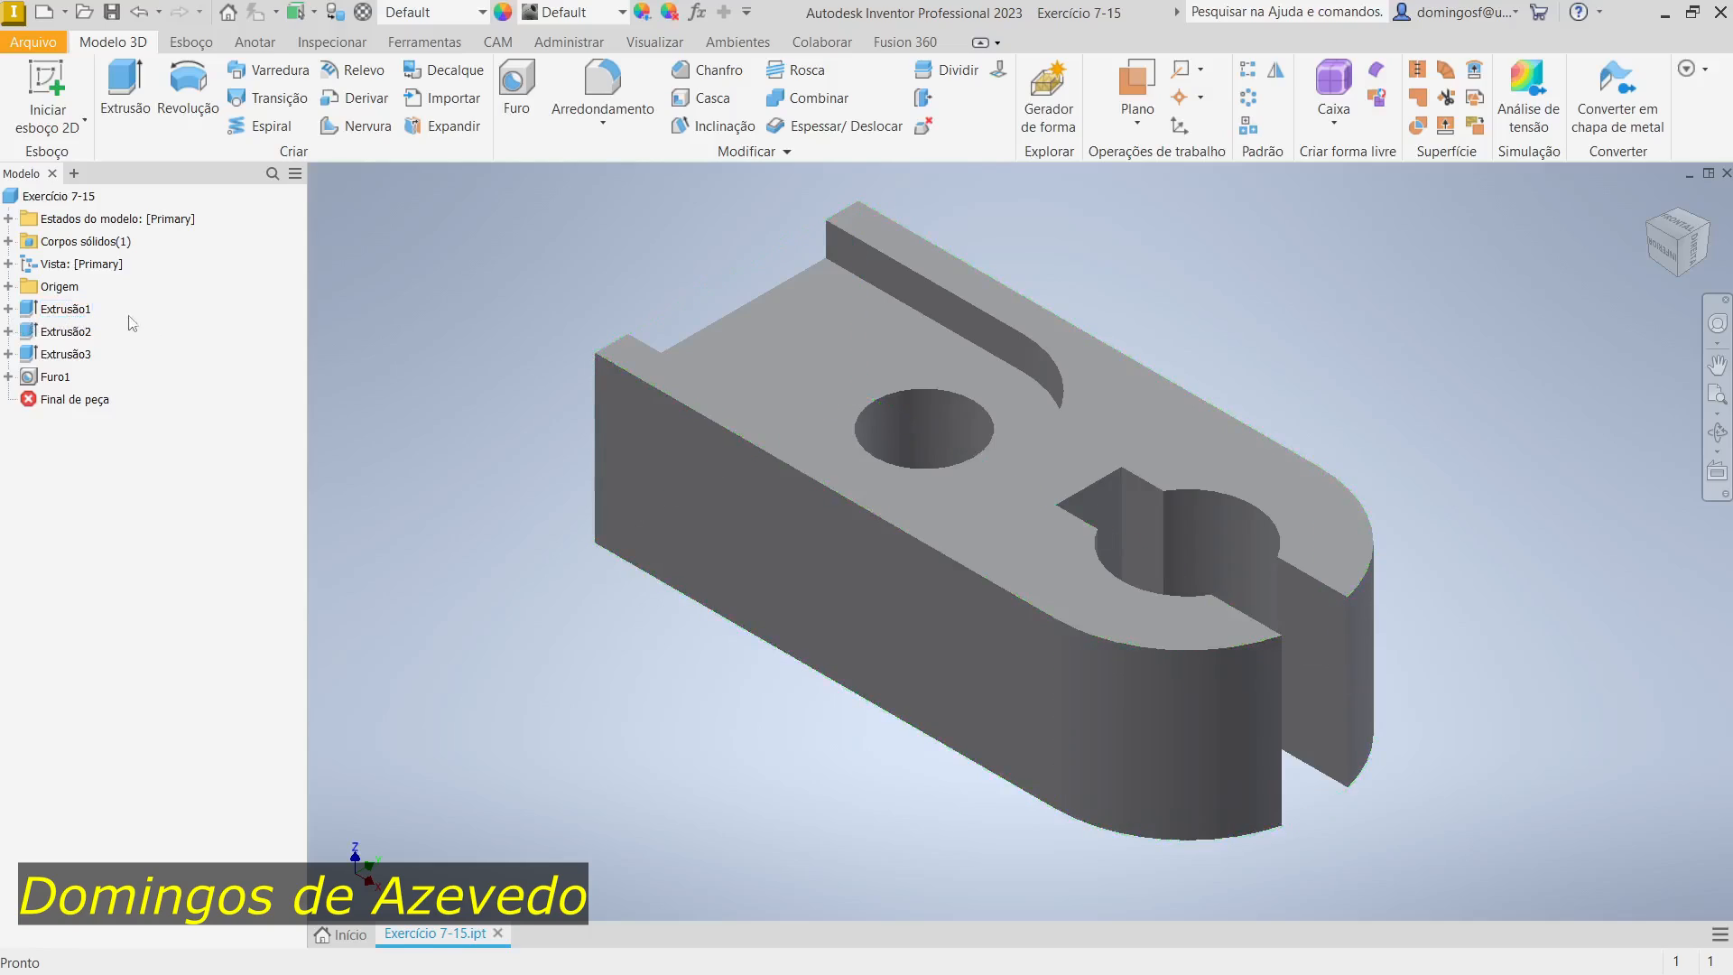
Step: Highlight Extrusão1, Extrusão2, Extrusão3 and Furo1 in turn to examine which geometry each feature forms on the part
{"action": "left_click", "coordinate": [70, 316]}
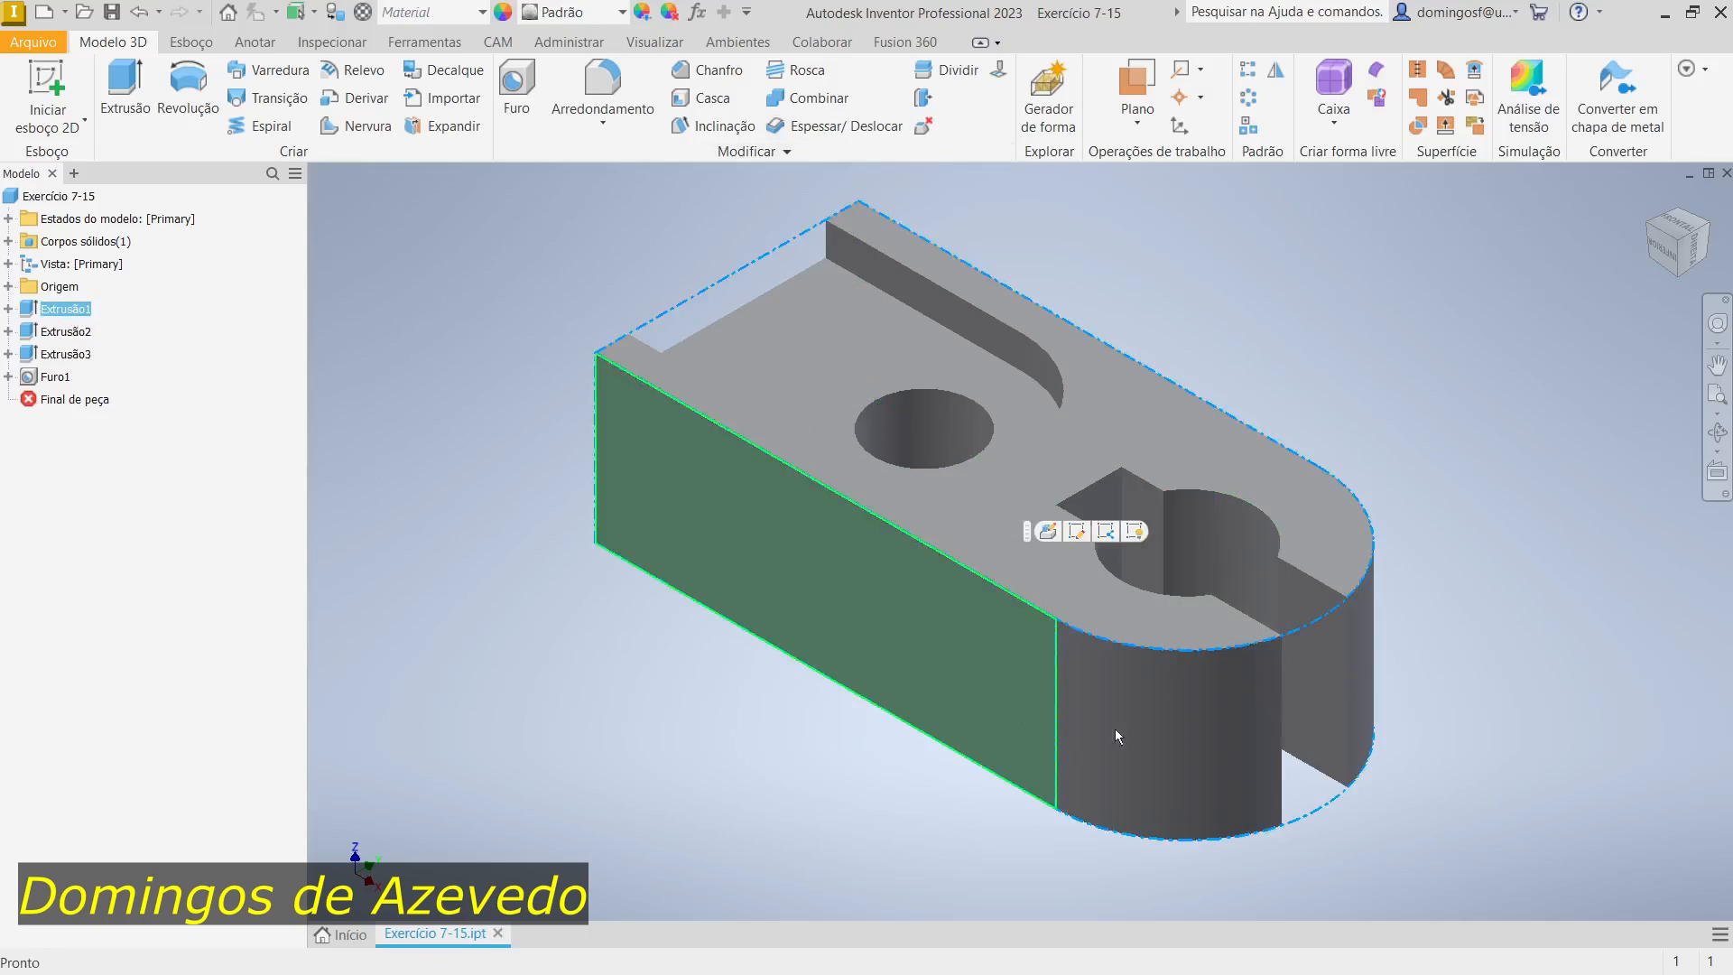
{"action": "left_click", "coordinate": [65, 332]}
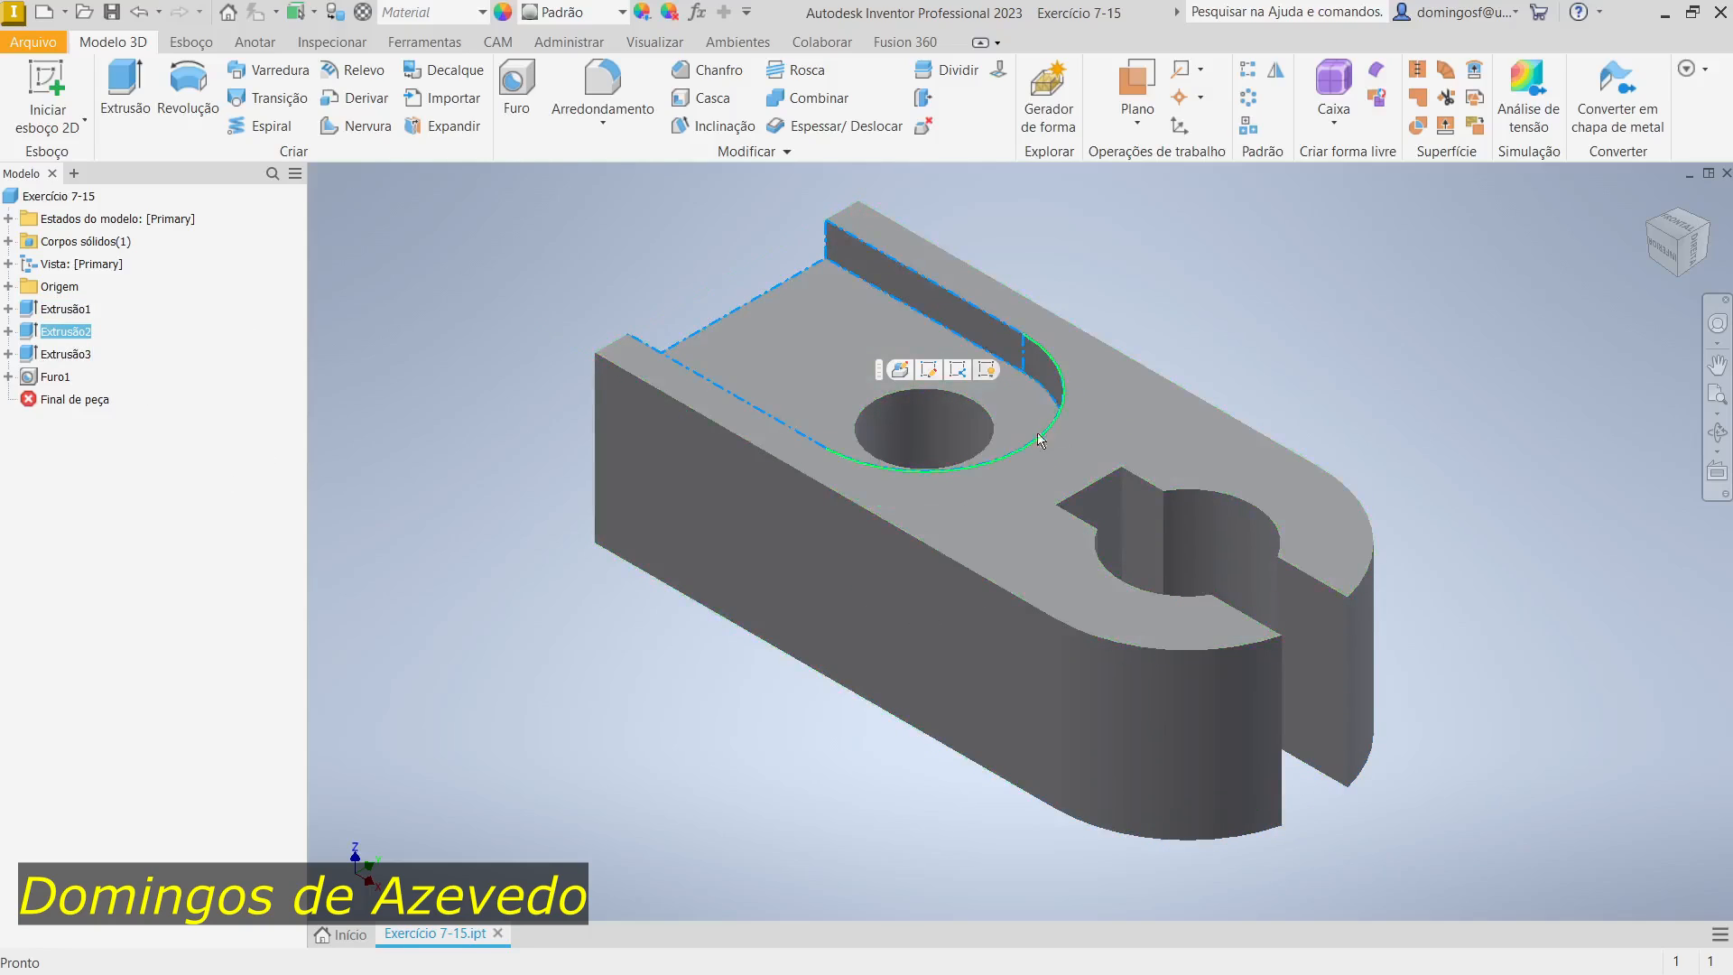
{"action": "left_click", "coordinate": [88, 355]}
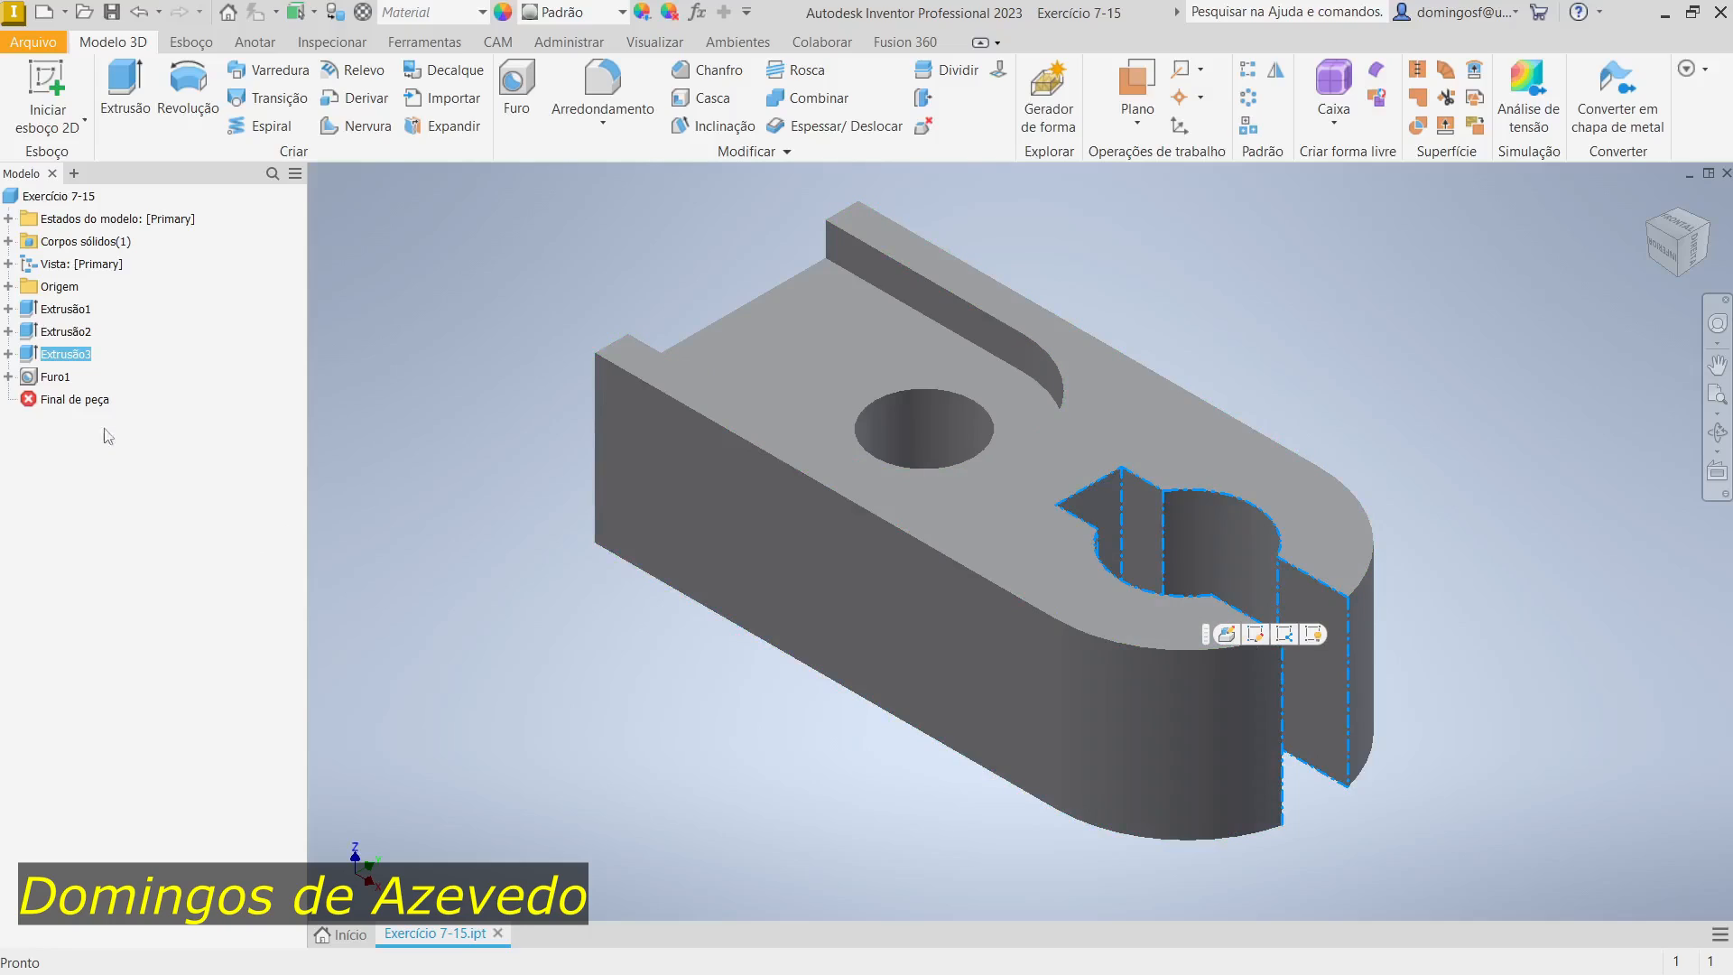
{"action": "left_click", "coordinate": [55, 377]}
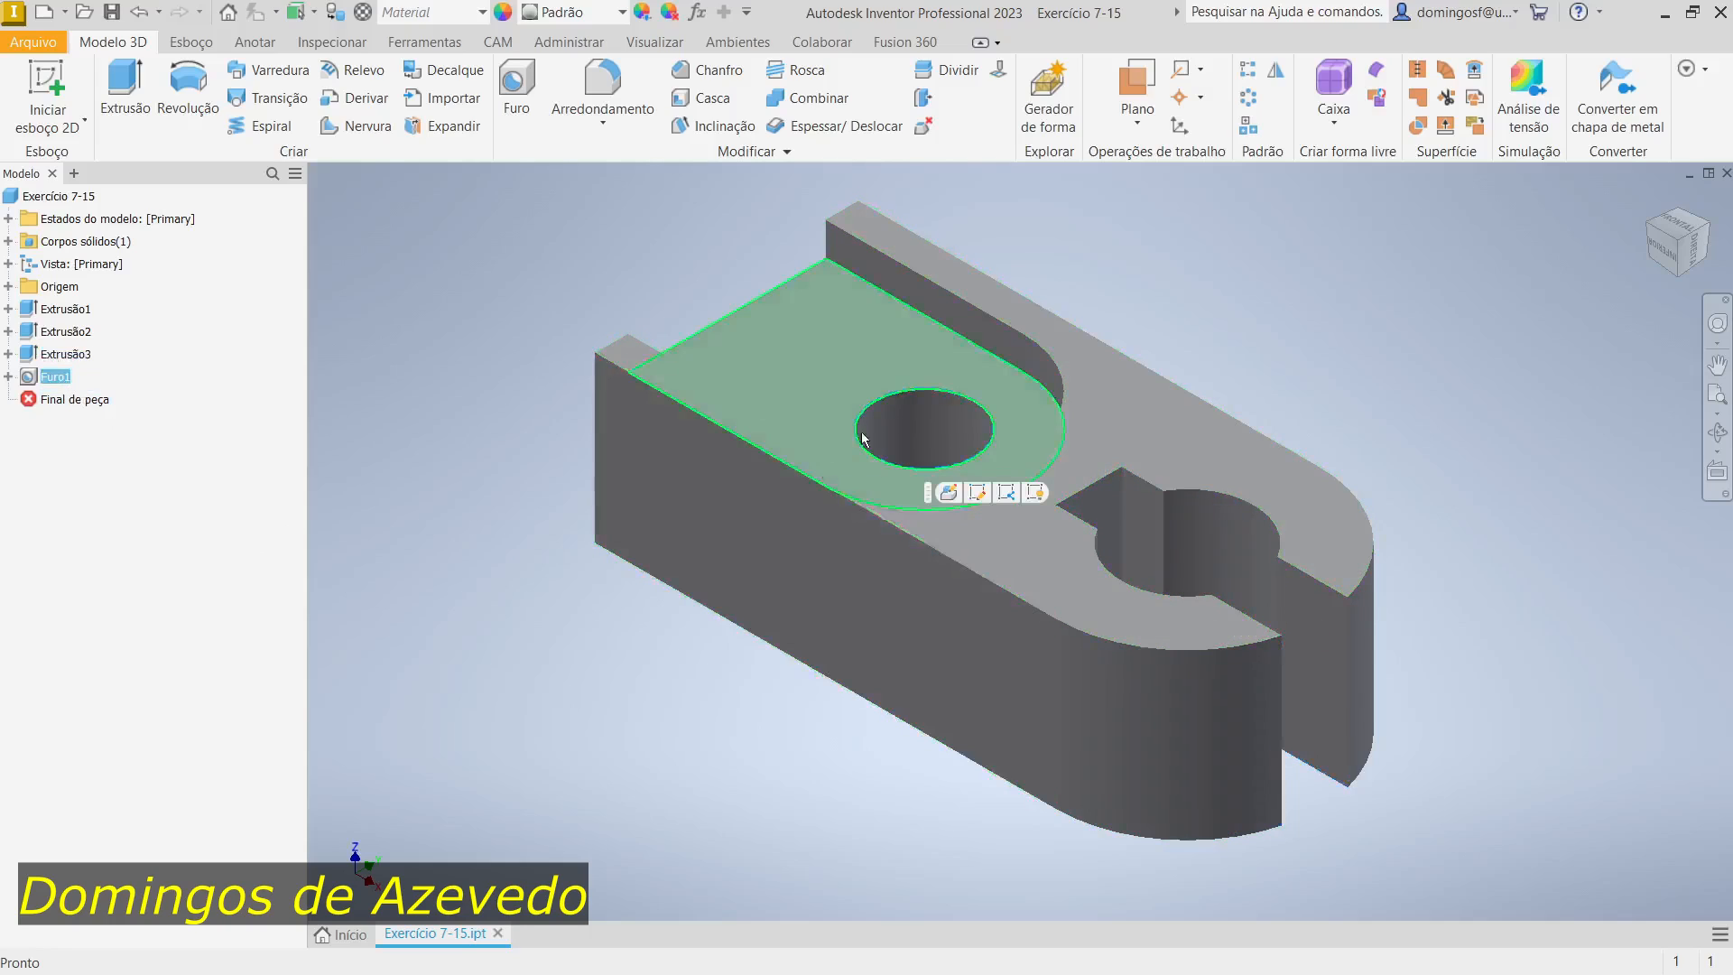
Step: Clear the feature selection and open the Exercício 7-15 drawing file from the AIP workspace folder
{"action": "left_click", "coordinate": [398, 513]}
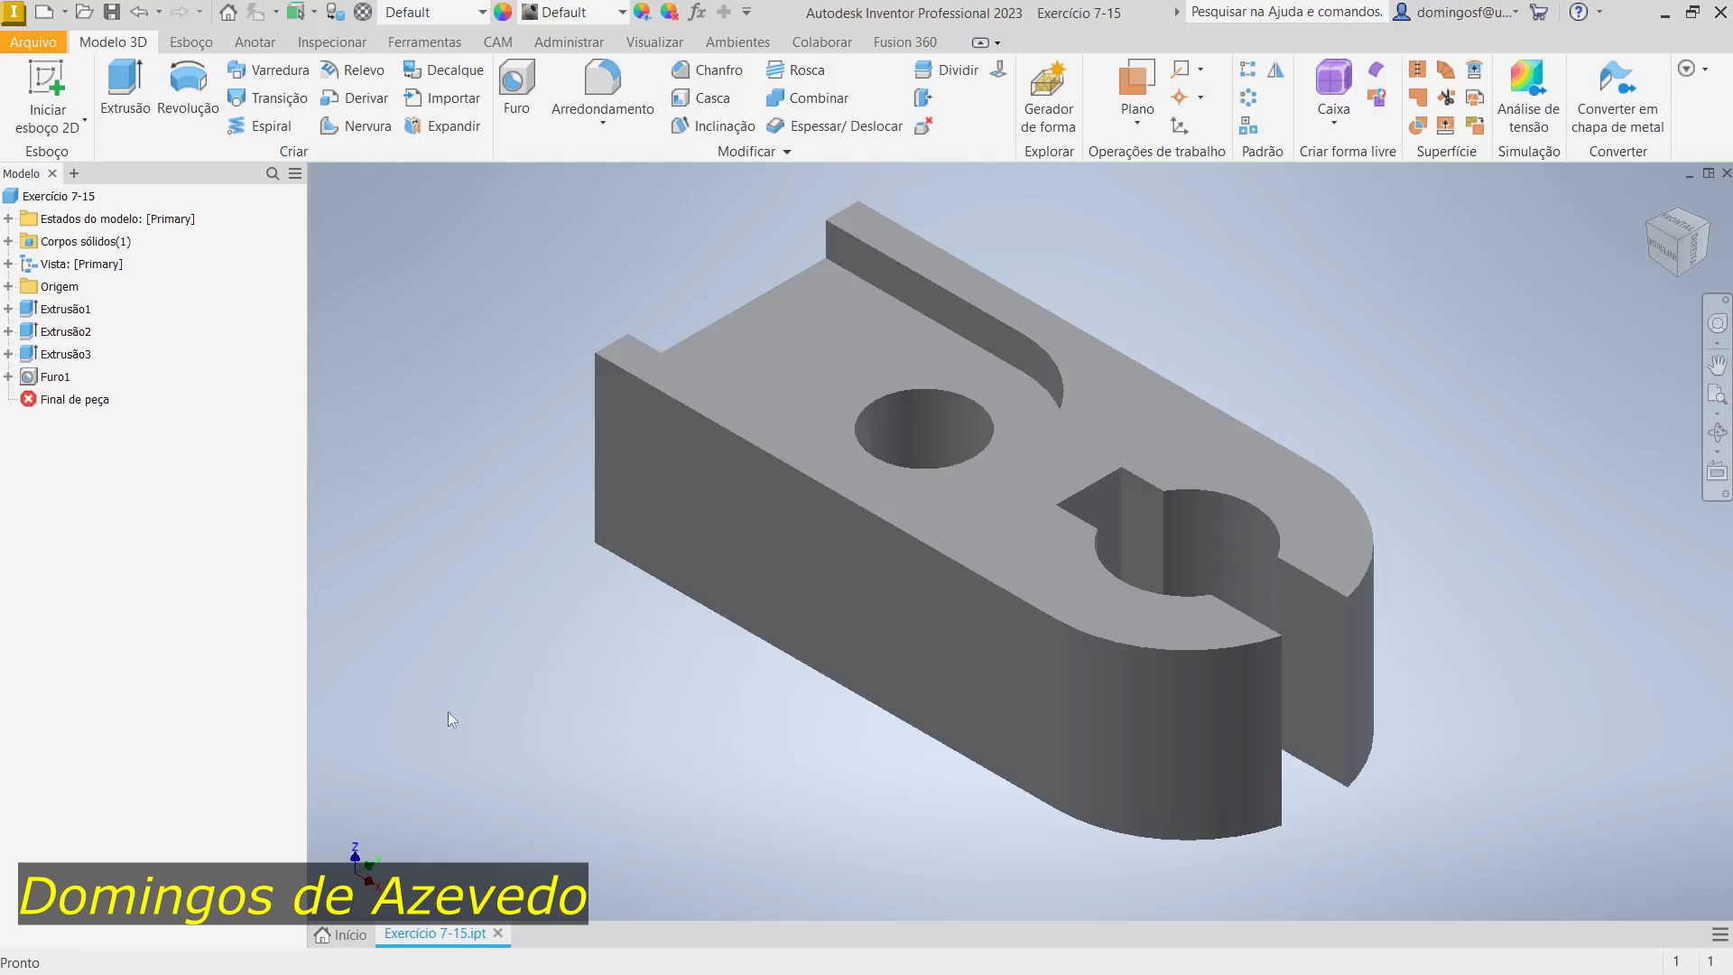
{"action": "left_click", "coordinate": [87, 13]}
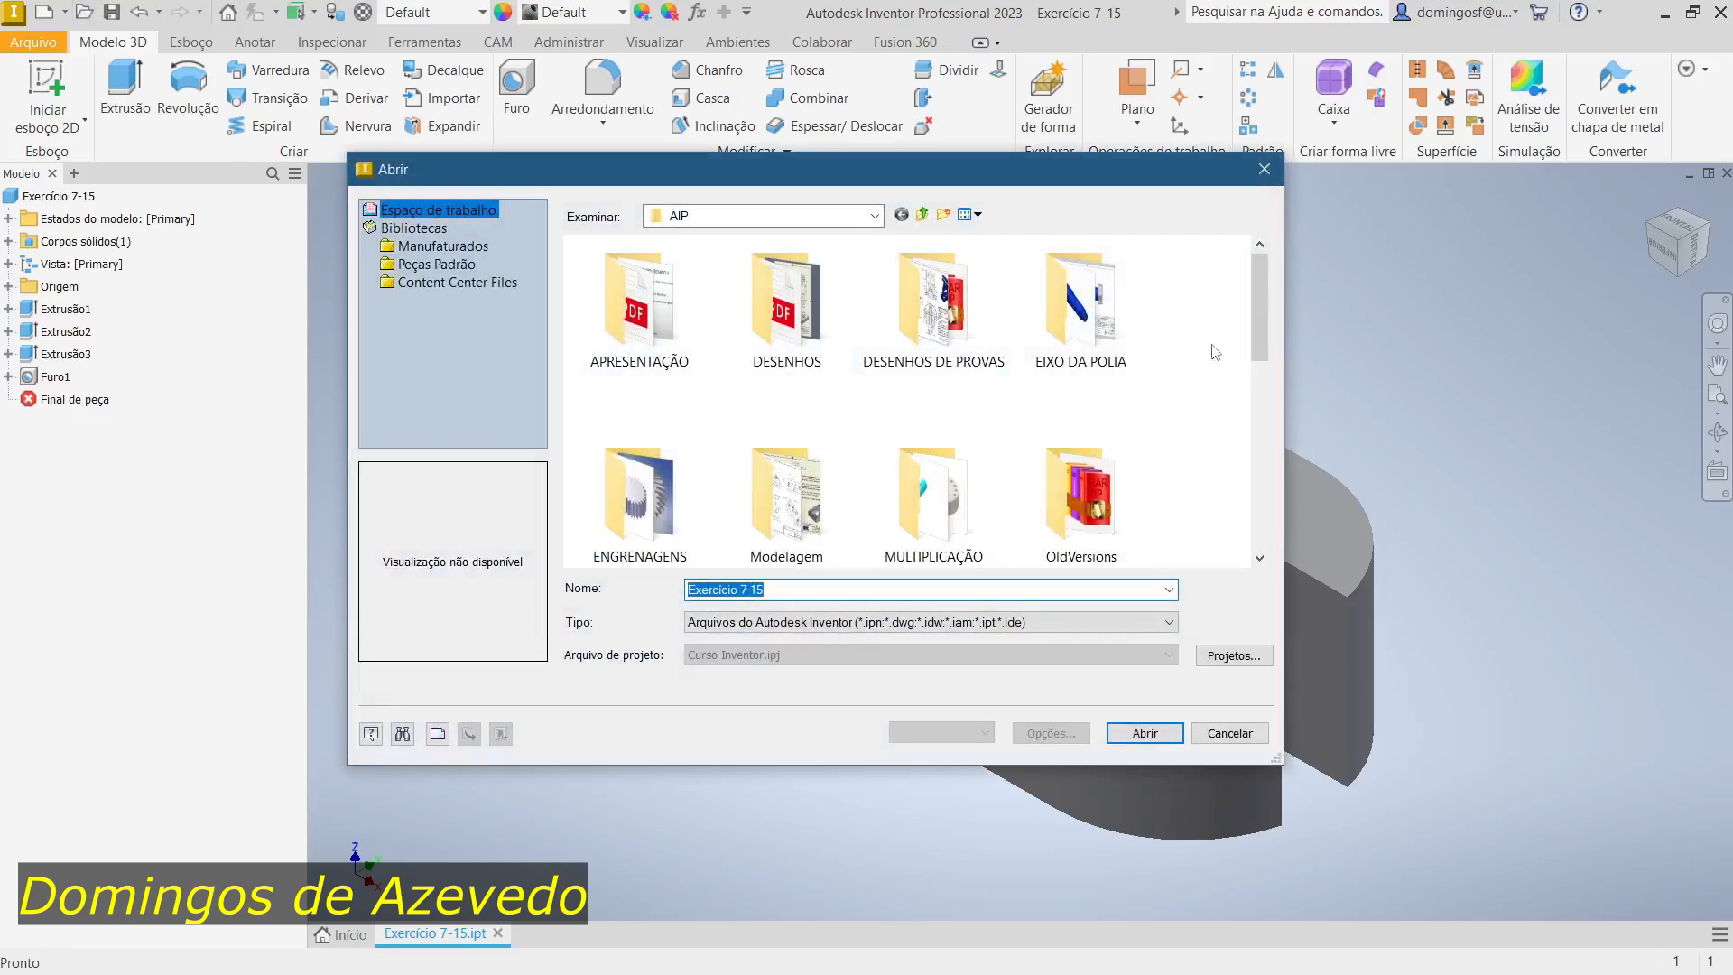
{"action": "left_click_drag", "start_coordinate": [1254, 296], "coordinate": [1272, 512]}
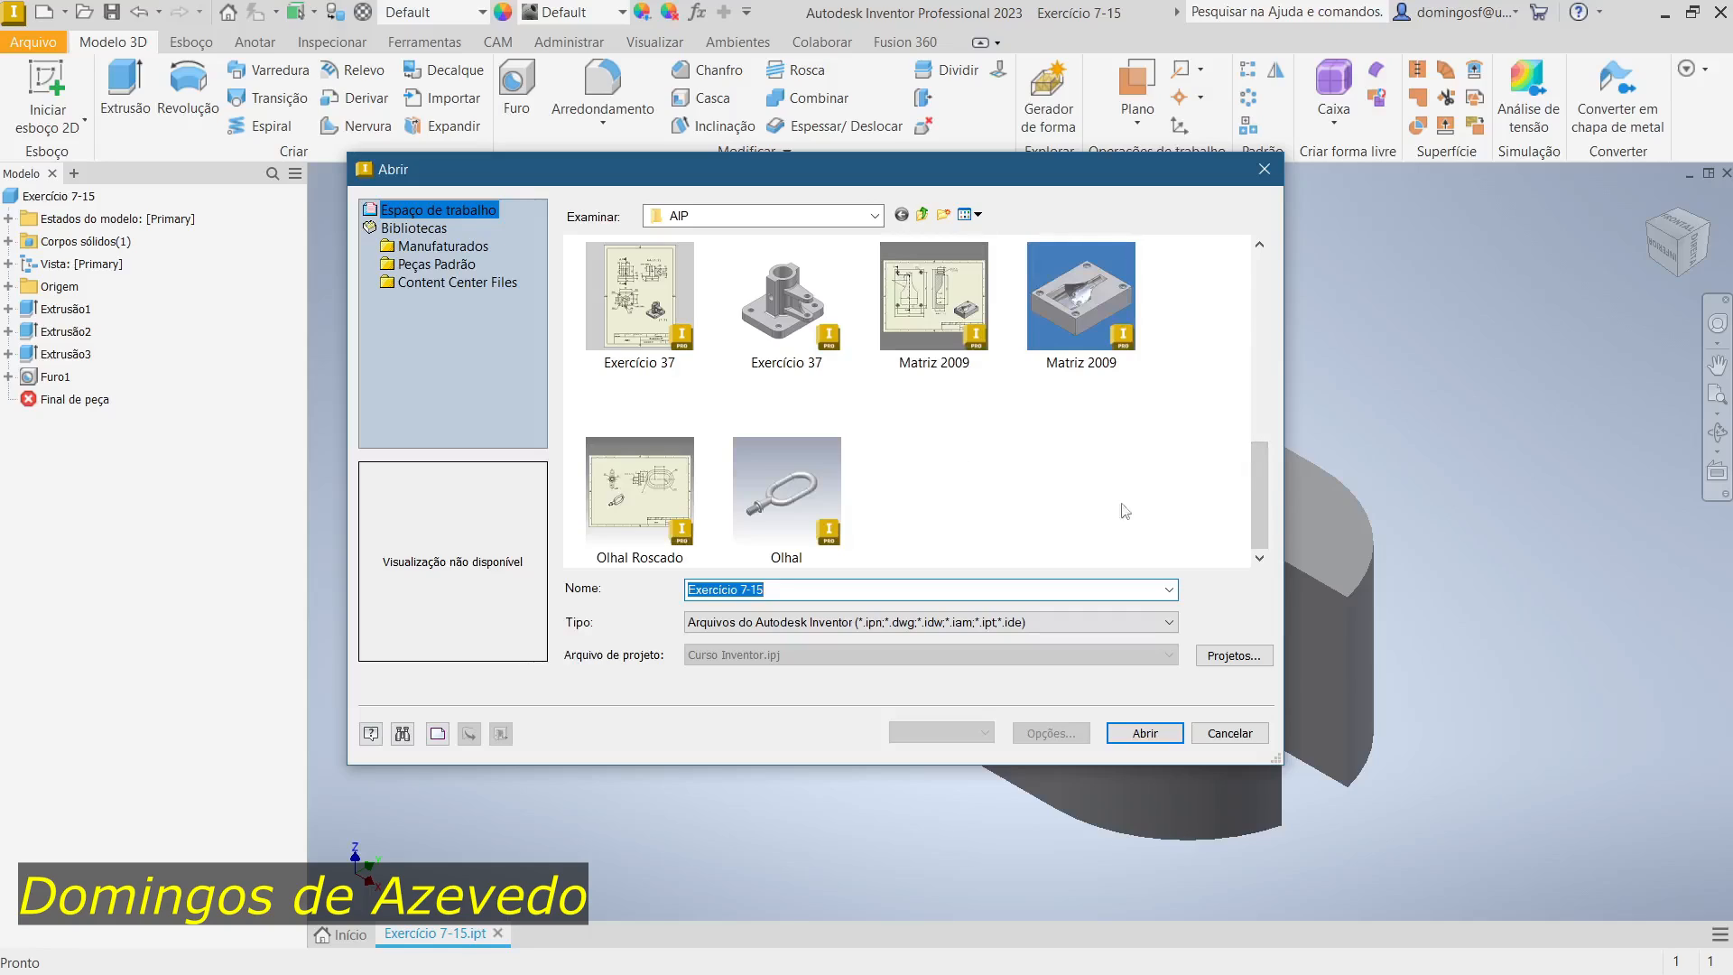
{"action": "left_click_drag", "start_coordinate": [1257, 522], "coordinate": [1253, 429]}
{"action": "left_click", "coordinate": [934, 394]}
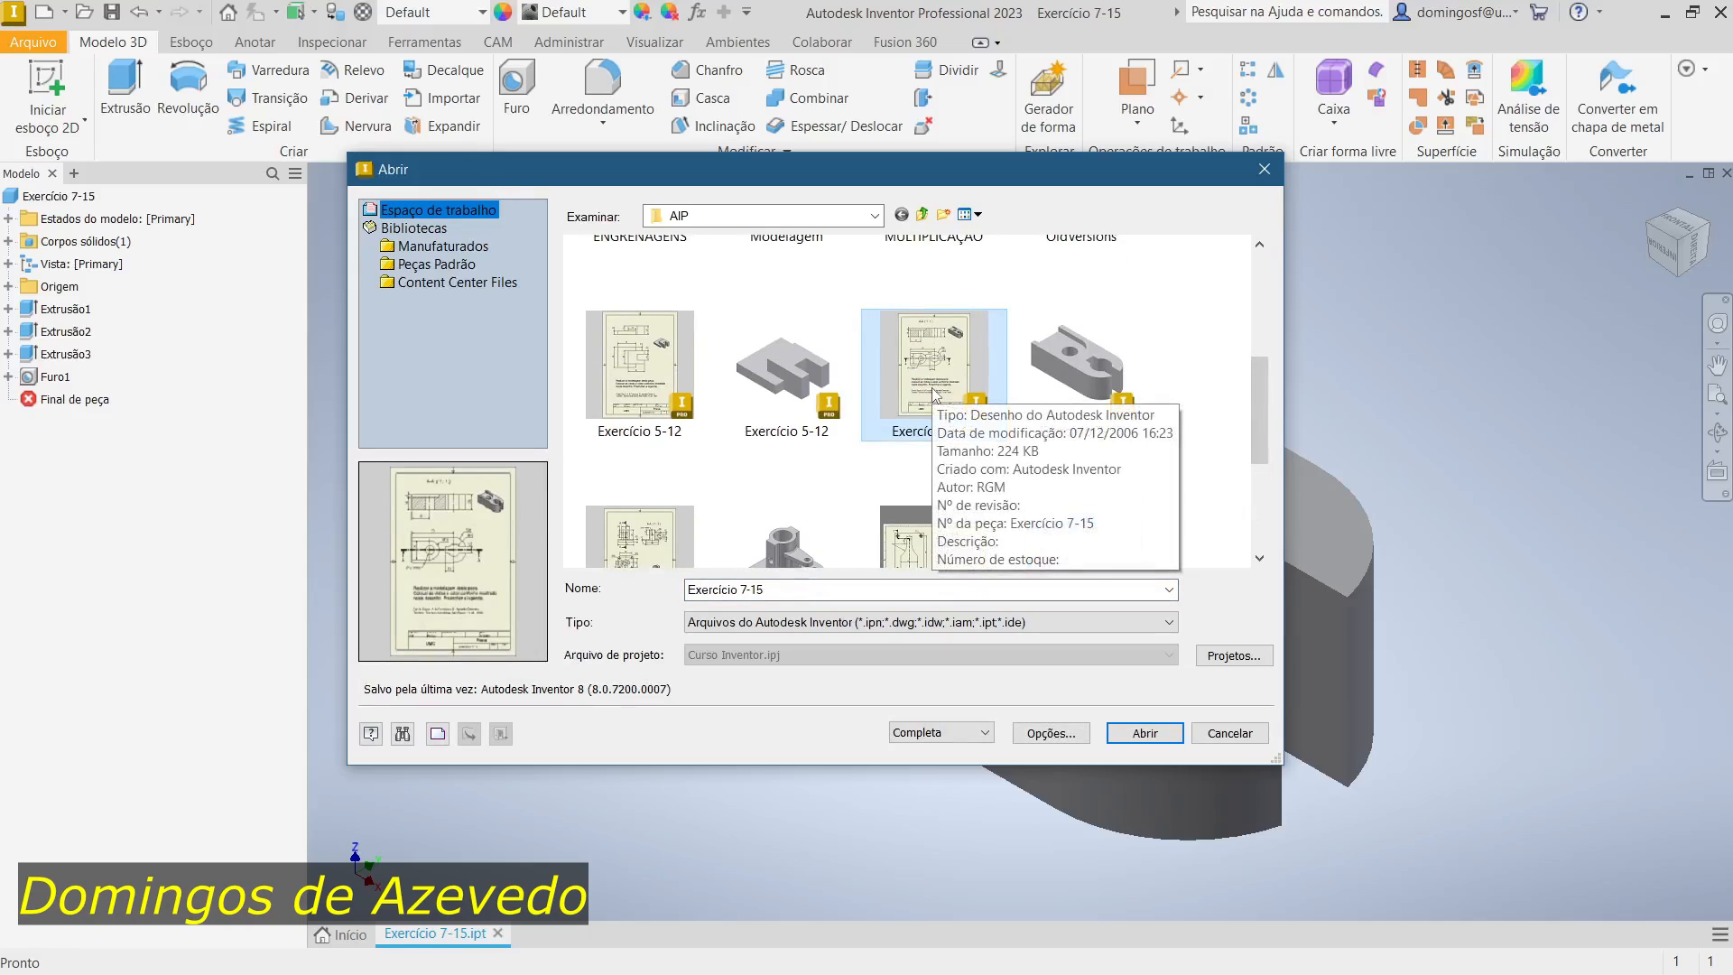
{"action": "left_click", "coordinate": [1144, 733]}
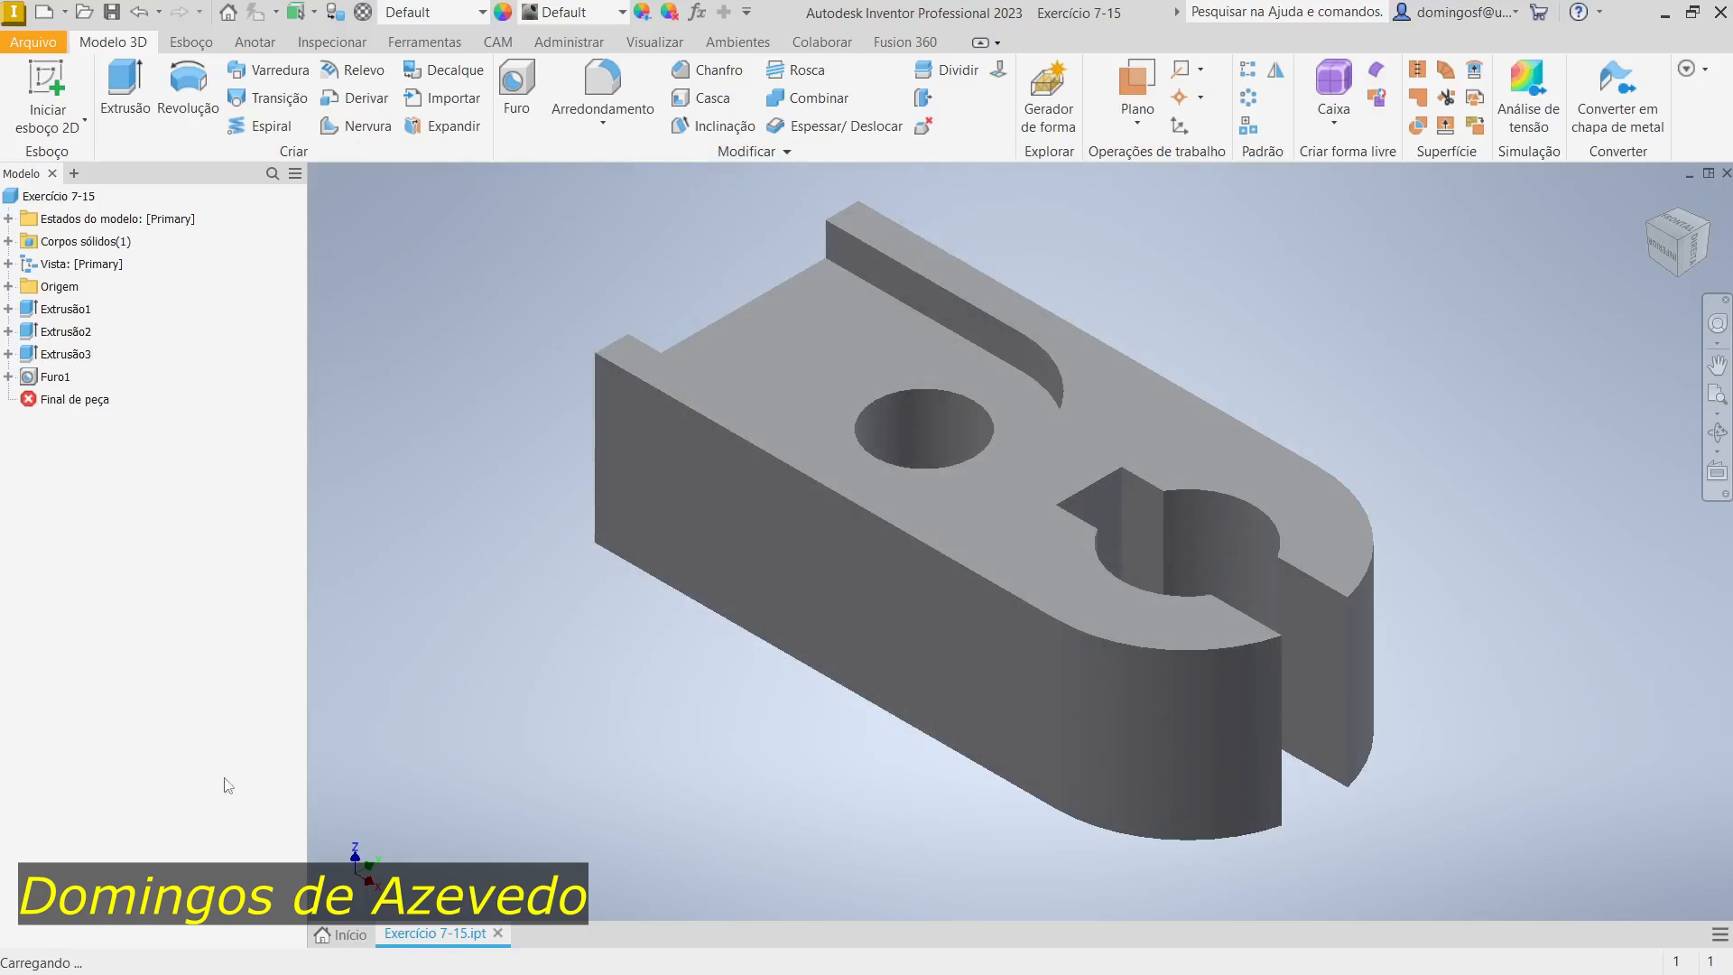
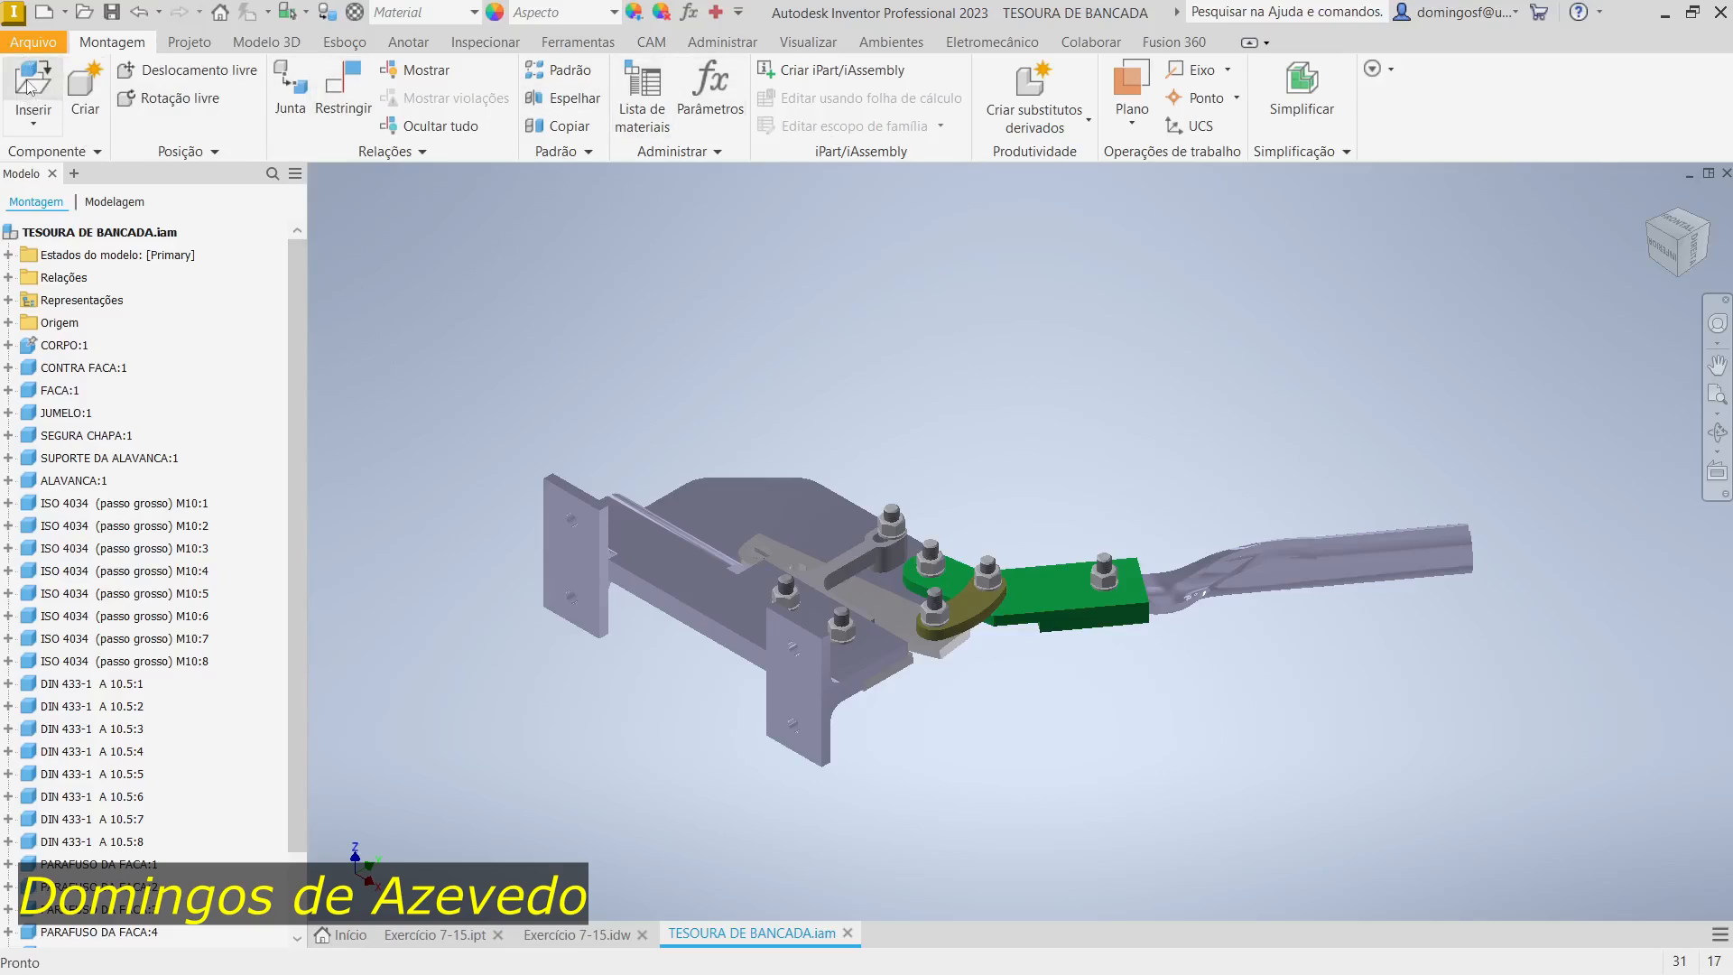
{"action": "left_click", "coordinate": [35, 124]}
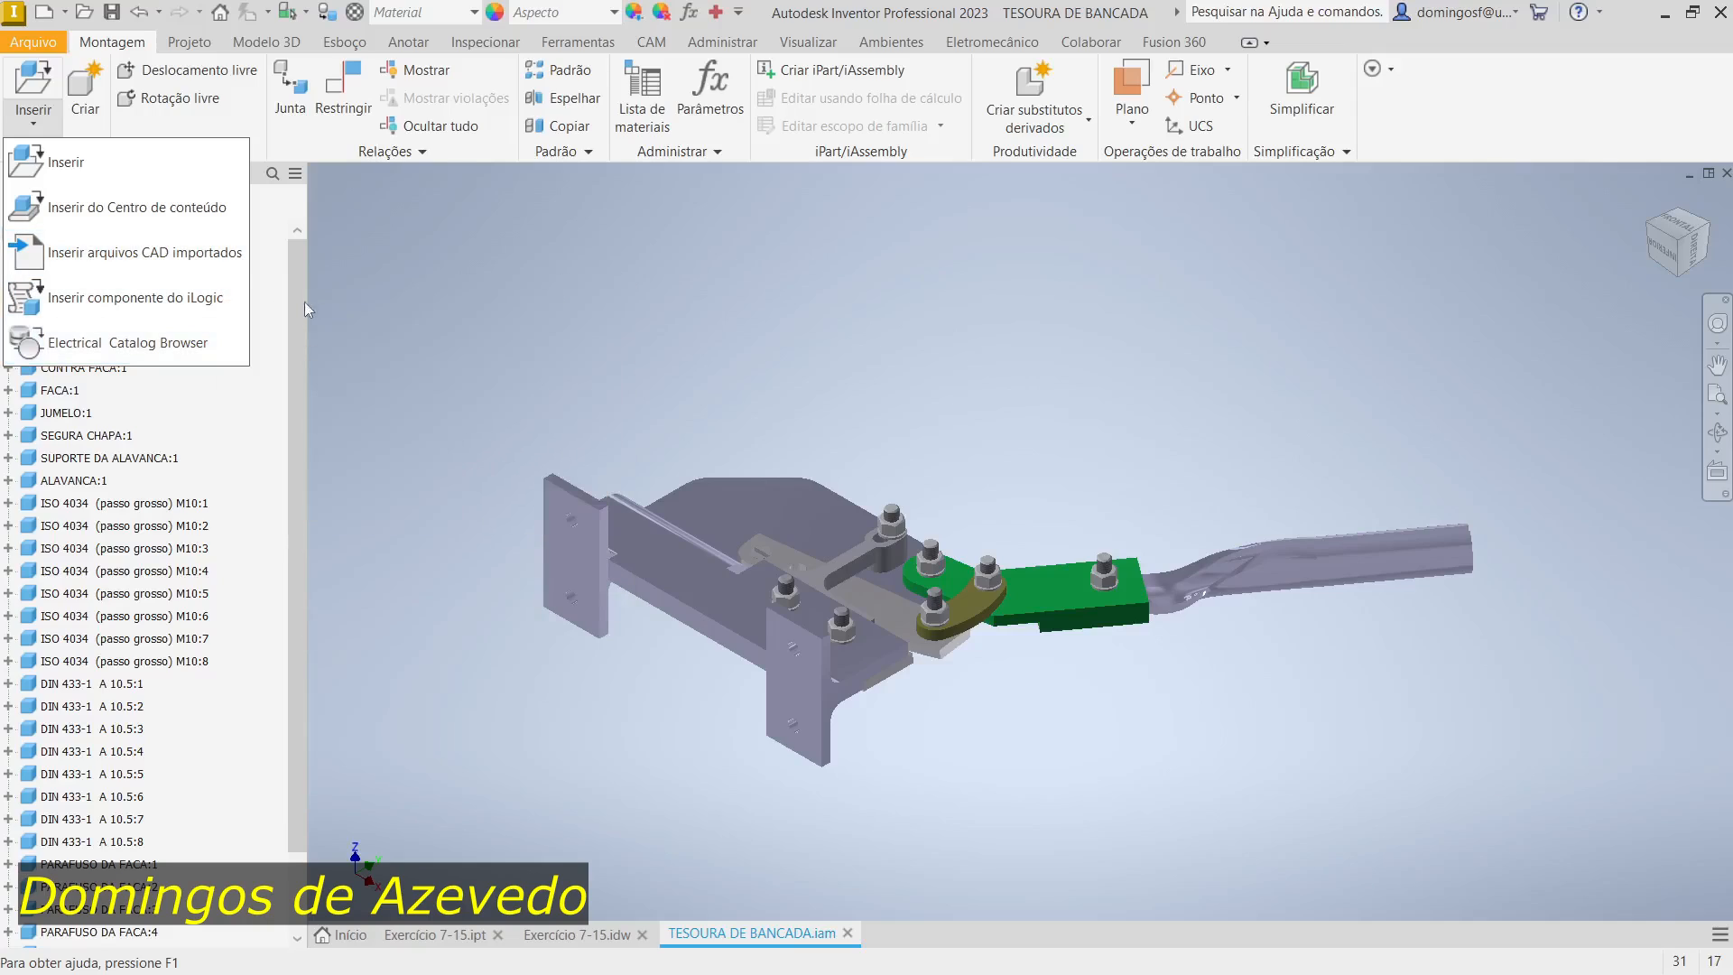
{"action": "left_click", "coordinate": [462, 301]}
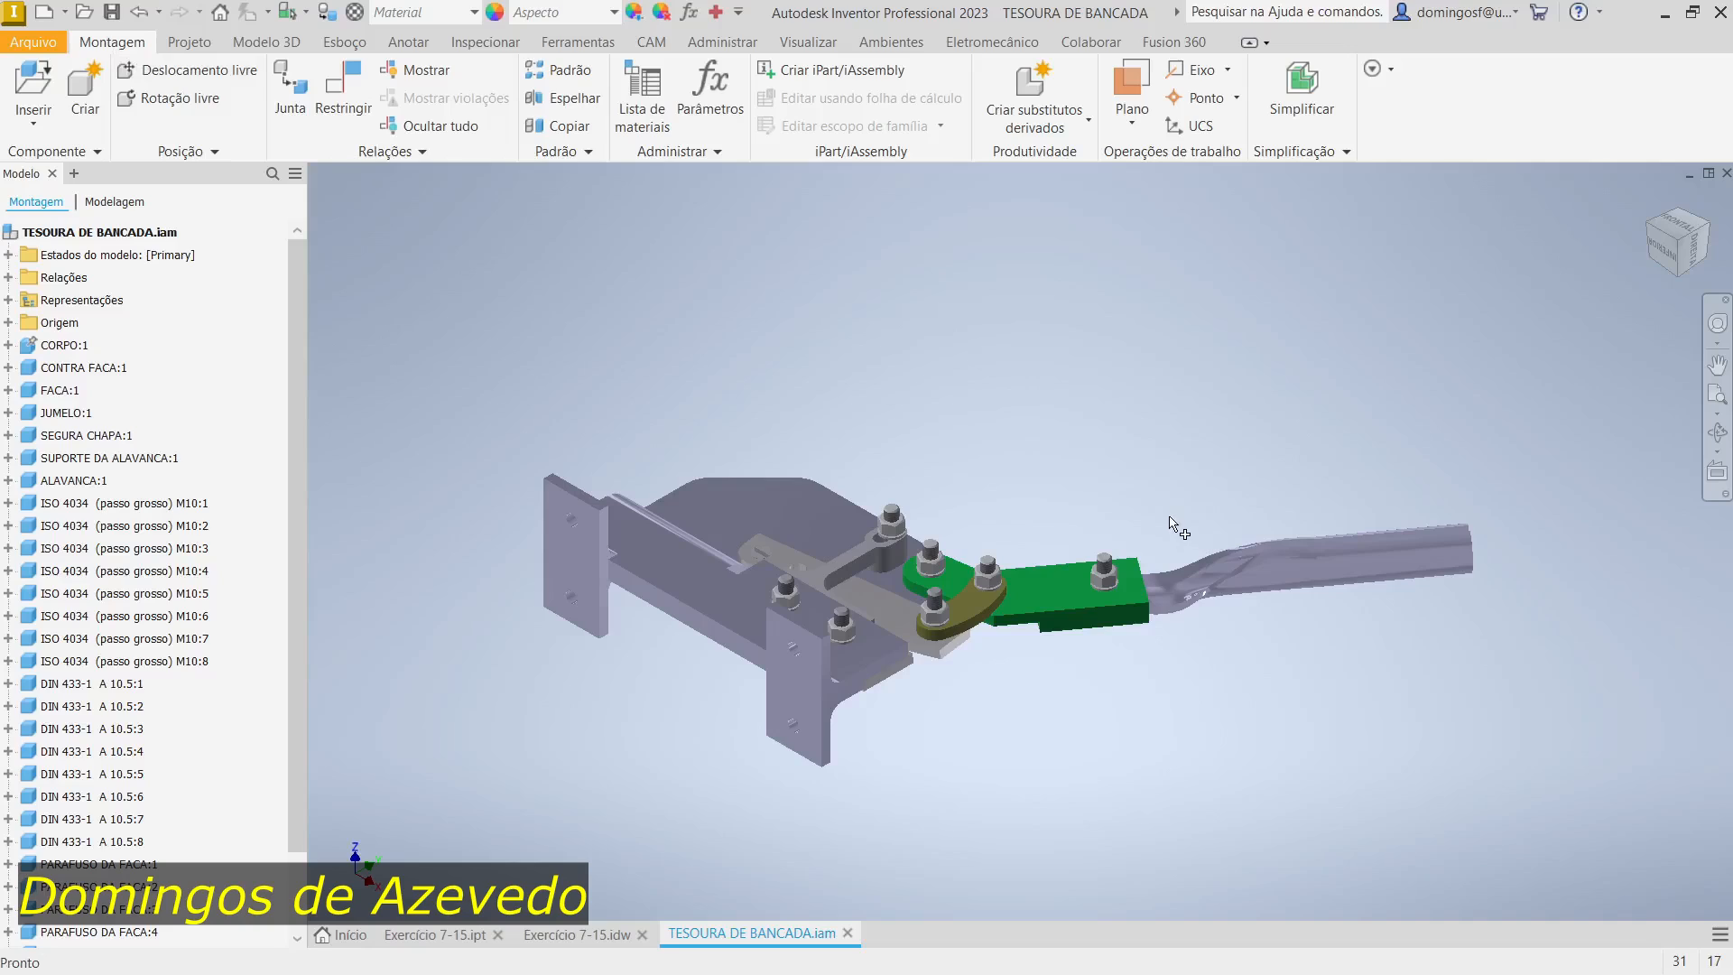
Step: Free-move the ALAVANCA:1 lever away from the shear assembly, dismiss the check-out notice, and free-rotate the lever in place
{"action": "left_click_drag", "start_coordinate": [1215, 561], "coordinate": [1361, 401]}
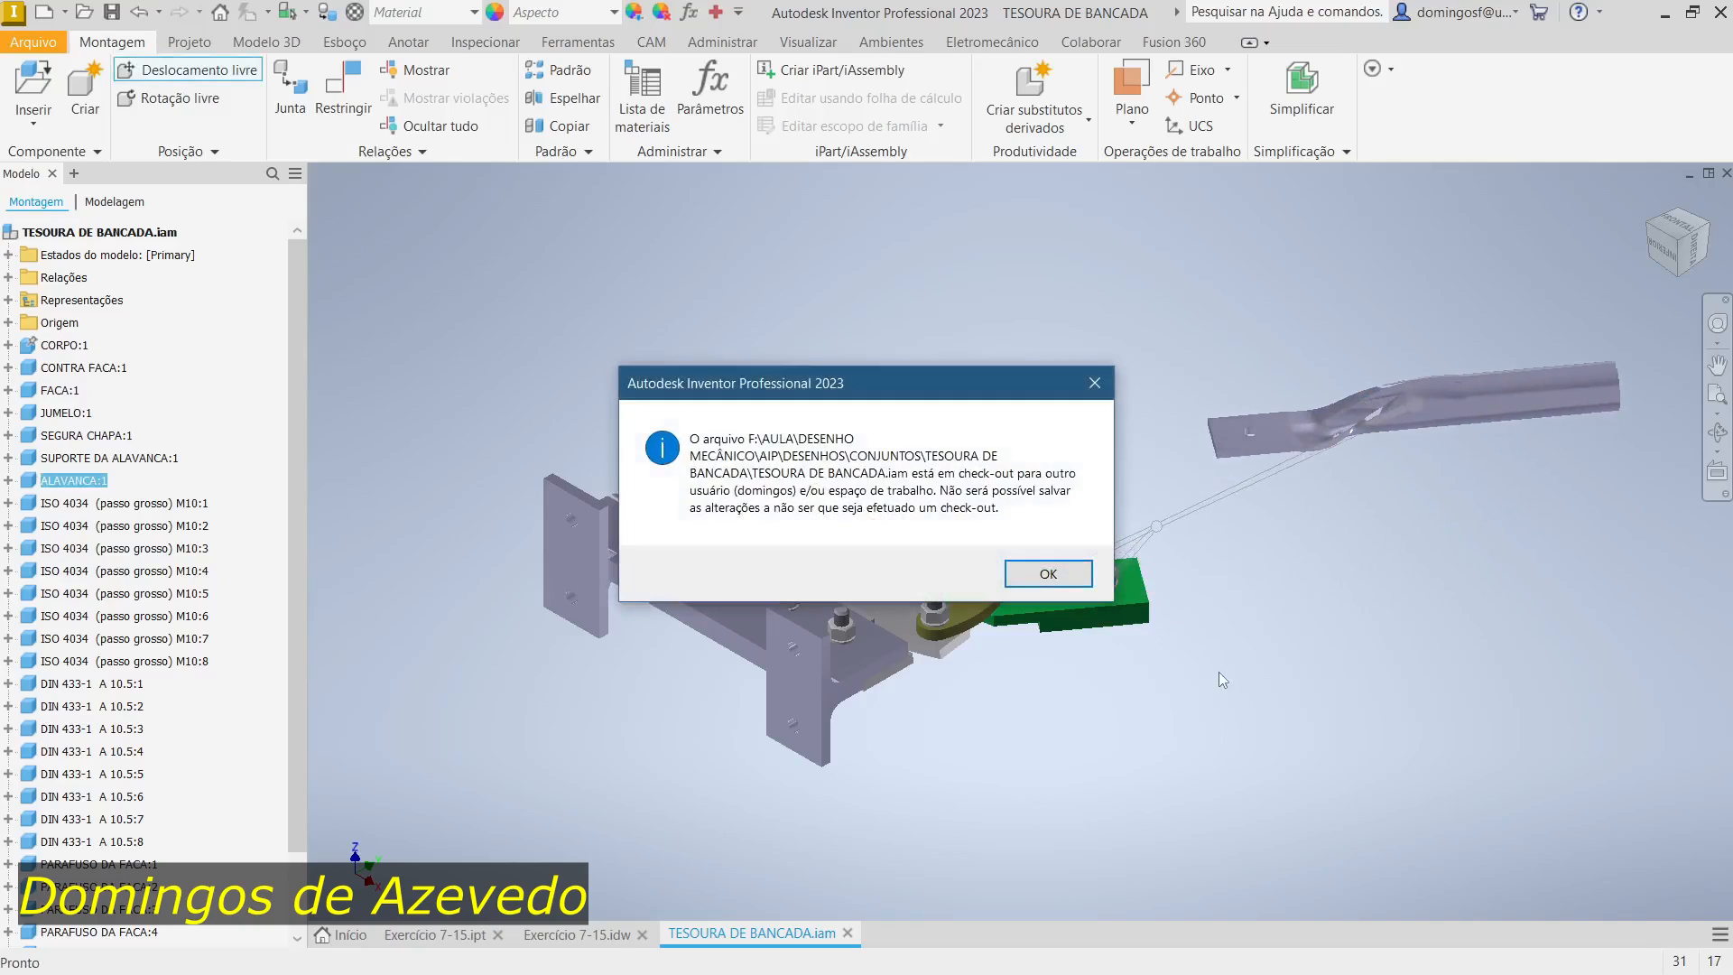
{"action": "left_click", "coordinate": [1046, 574]}
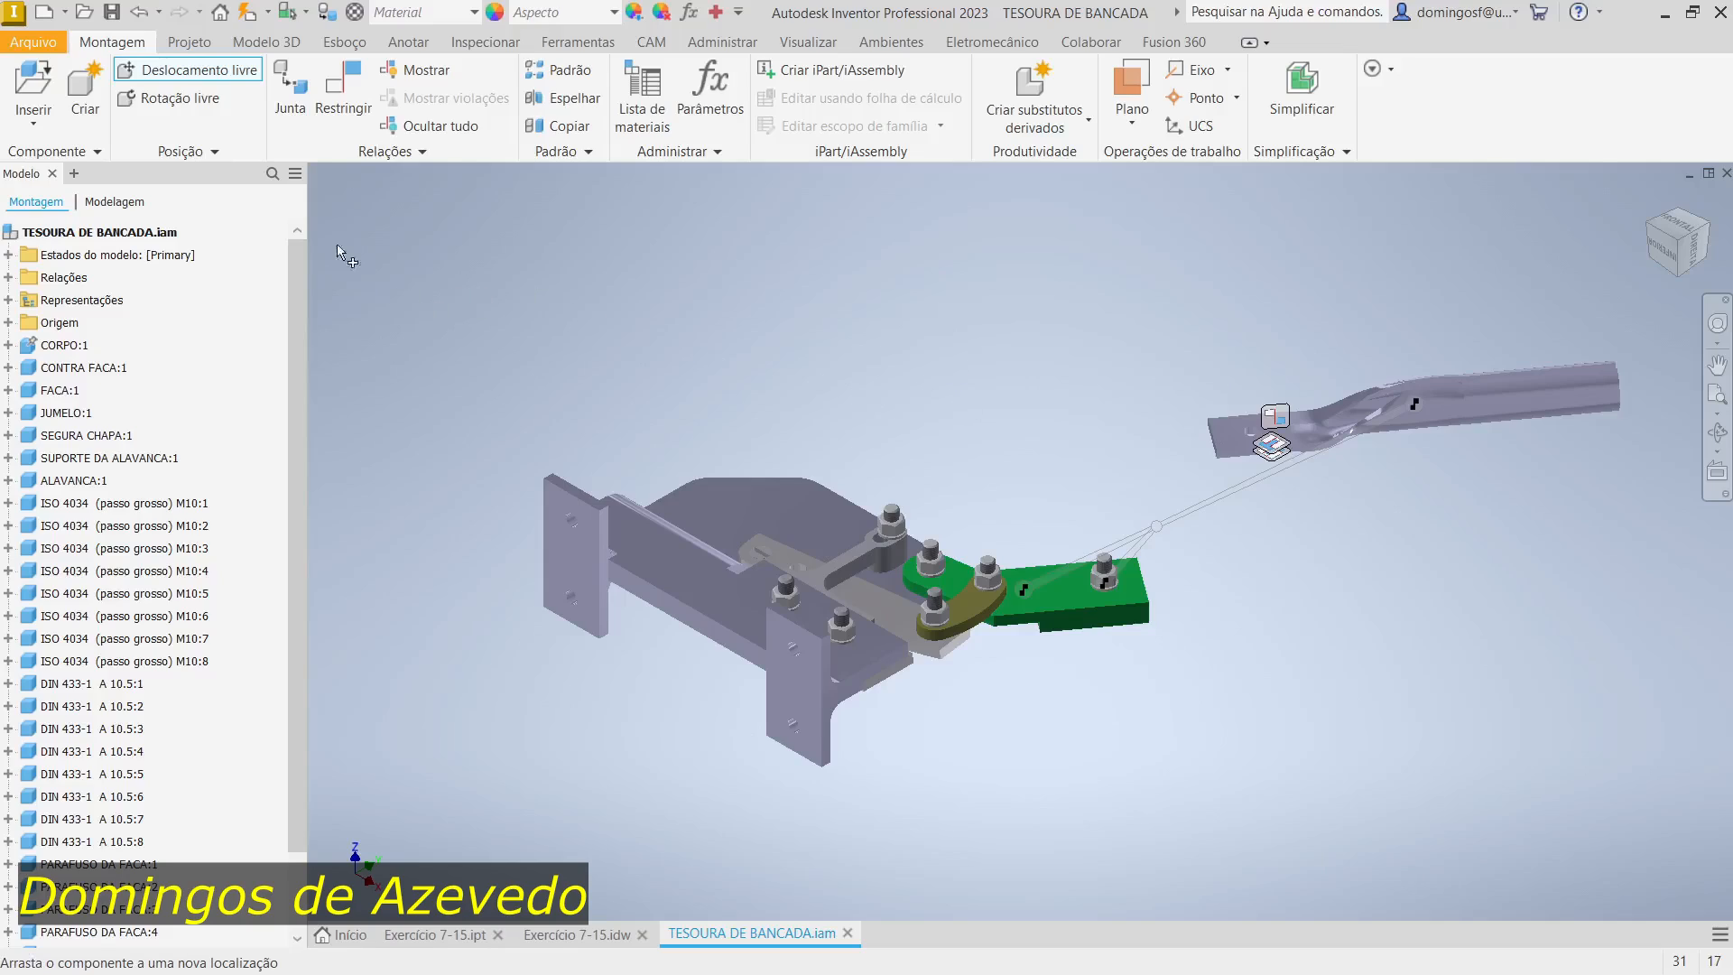
{"action": "left_click", "coordinate": [172, 99]}
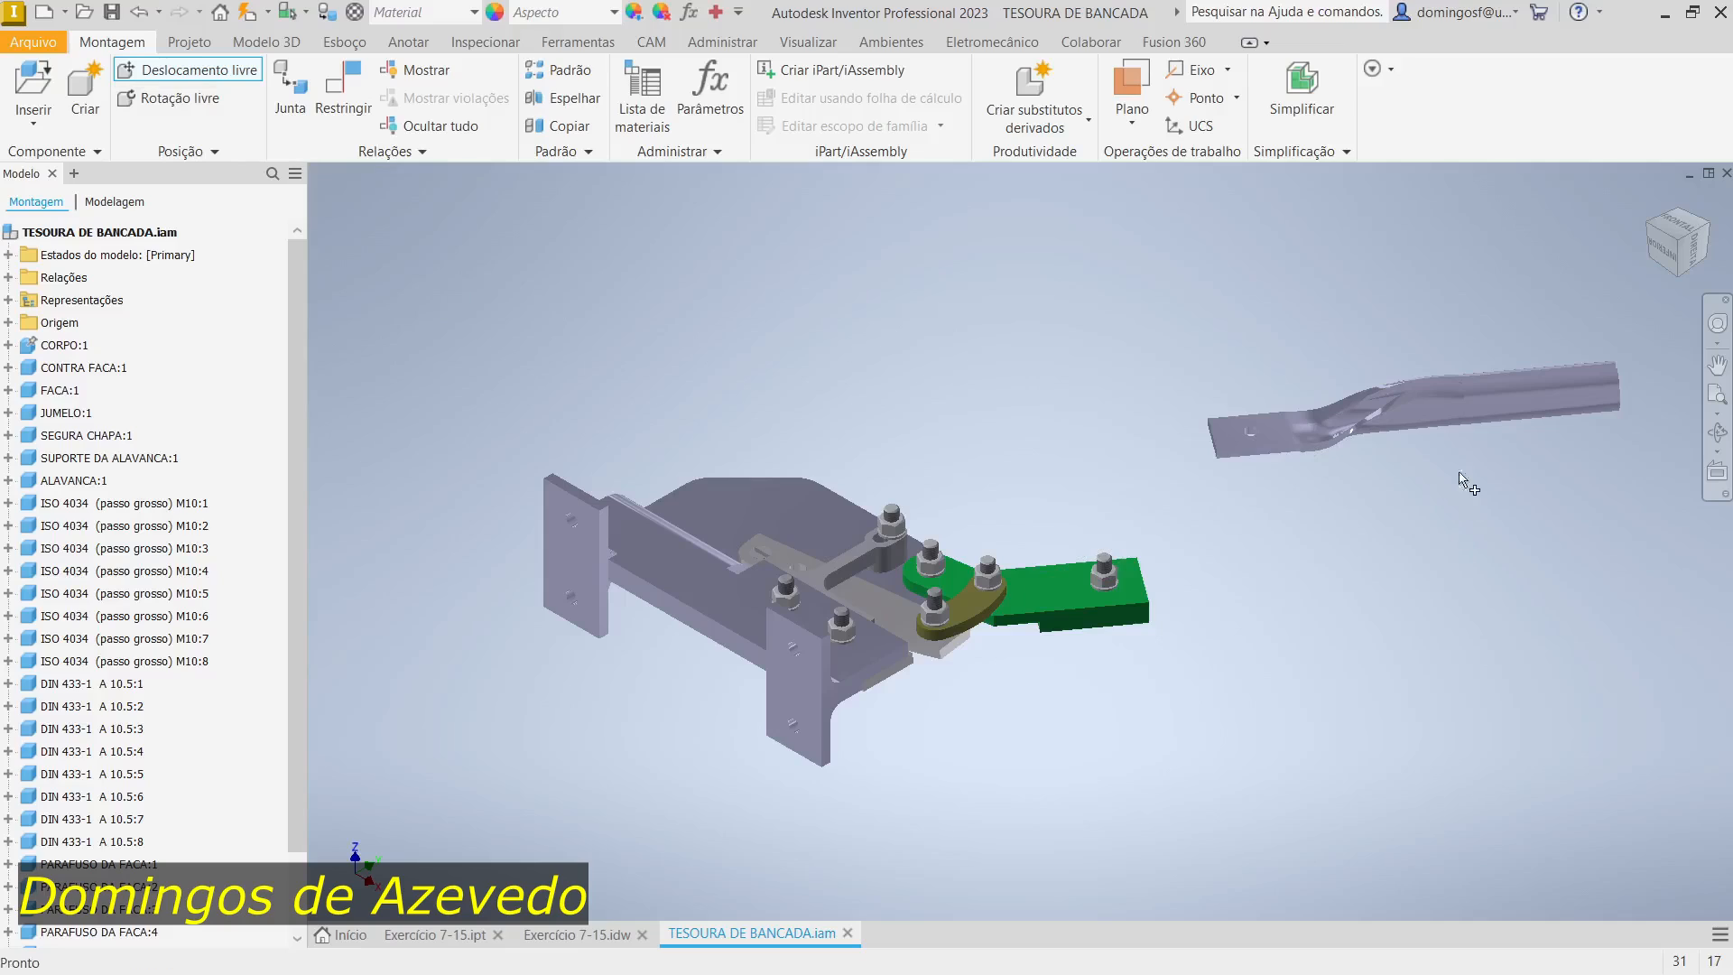
{"action": "left_click", "coordinate": [1419, 415]}
{"action": "left_click_drag", "start_coordinate": [1528, 520], "coordinate": [1319, 593]}
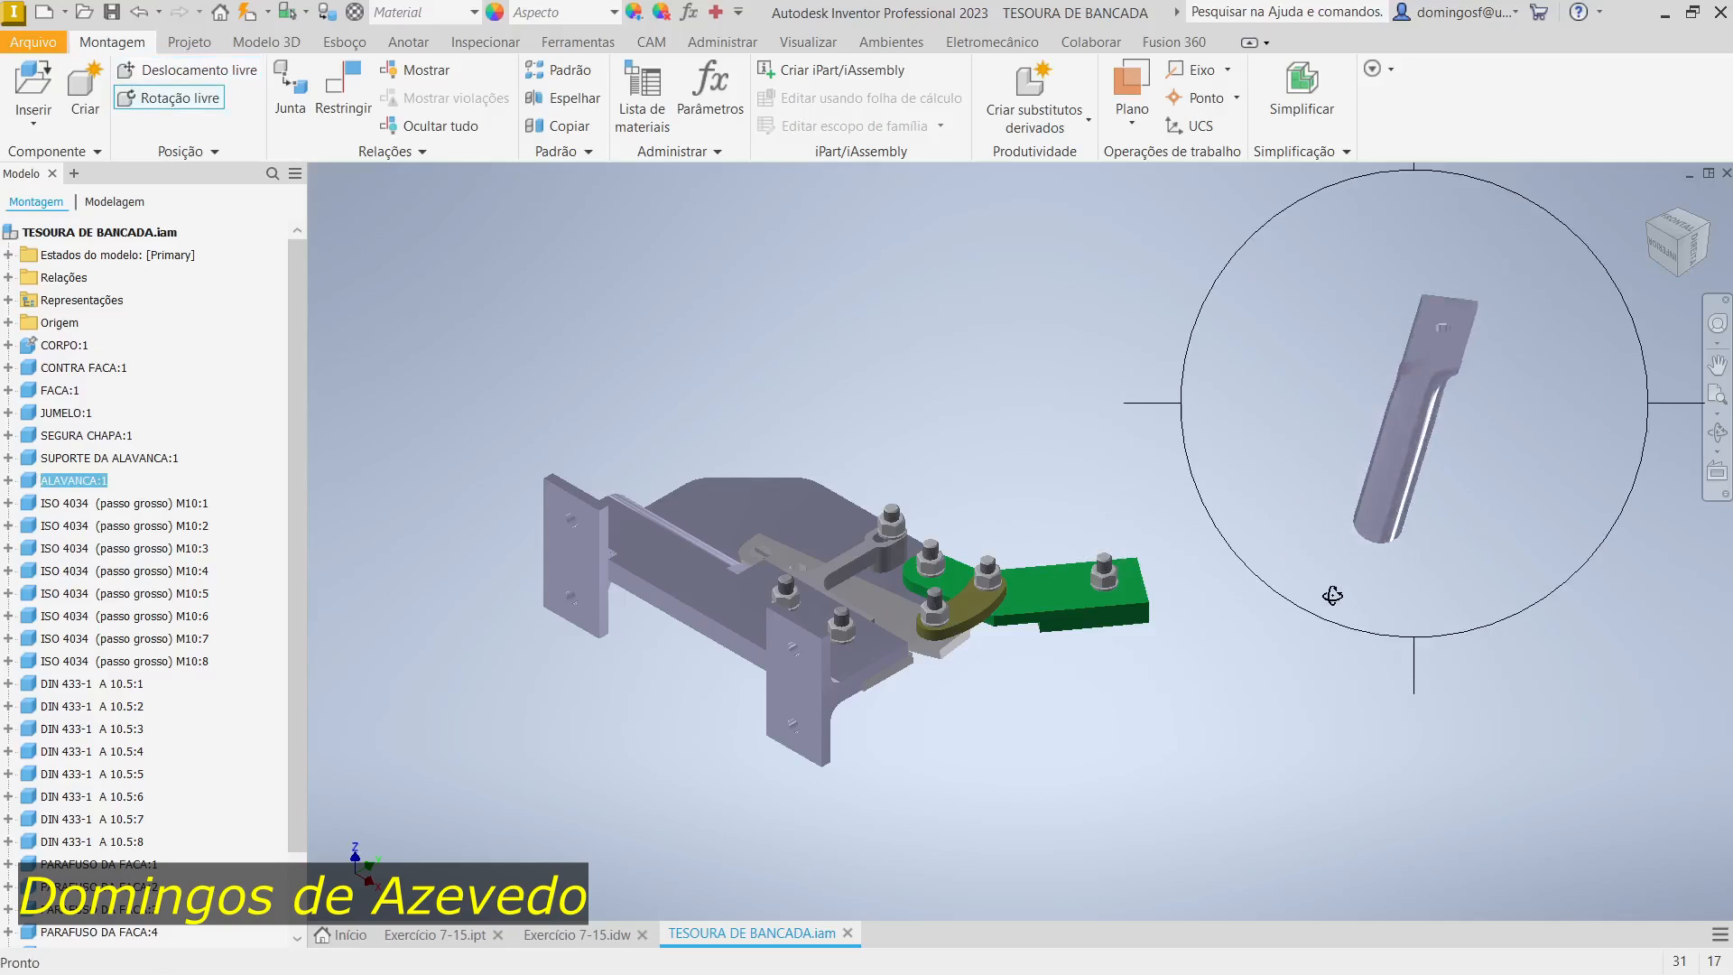
{"action": "left_click_drag", "start_coordinate": [1260, 414], "coordinate": [1421, 574]}
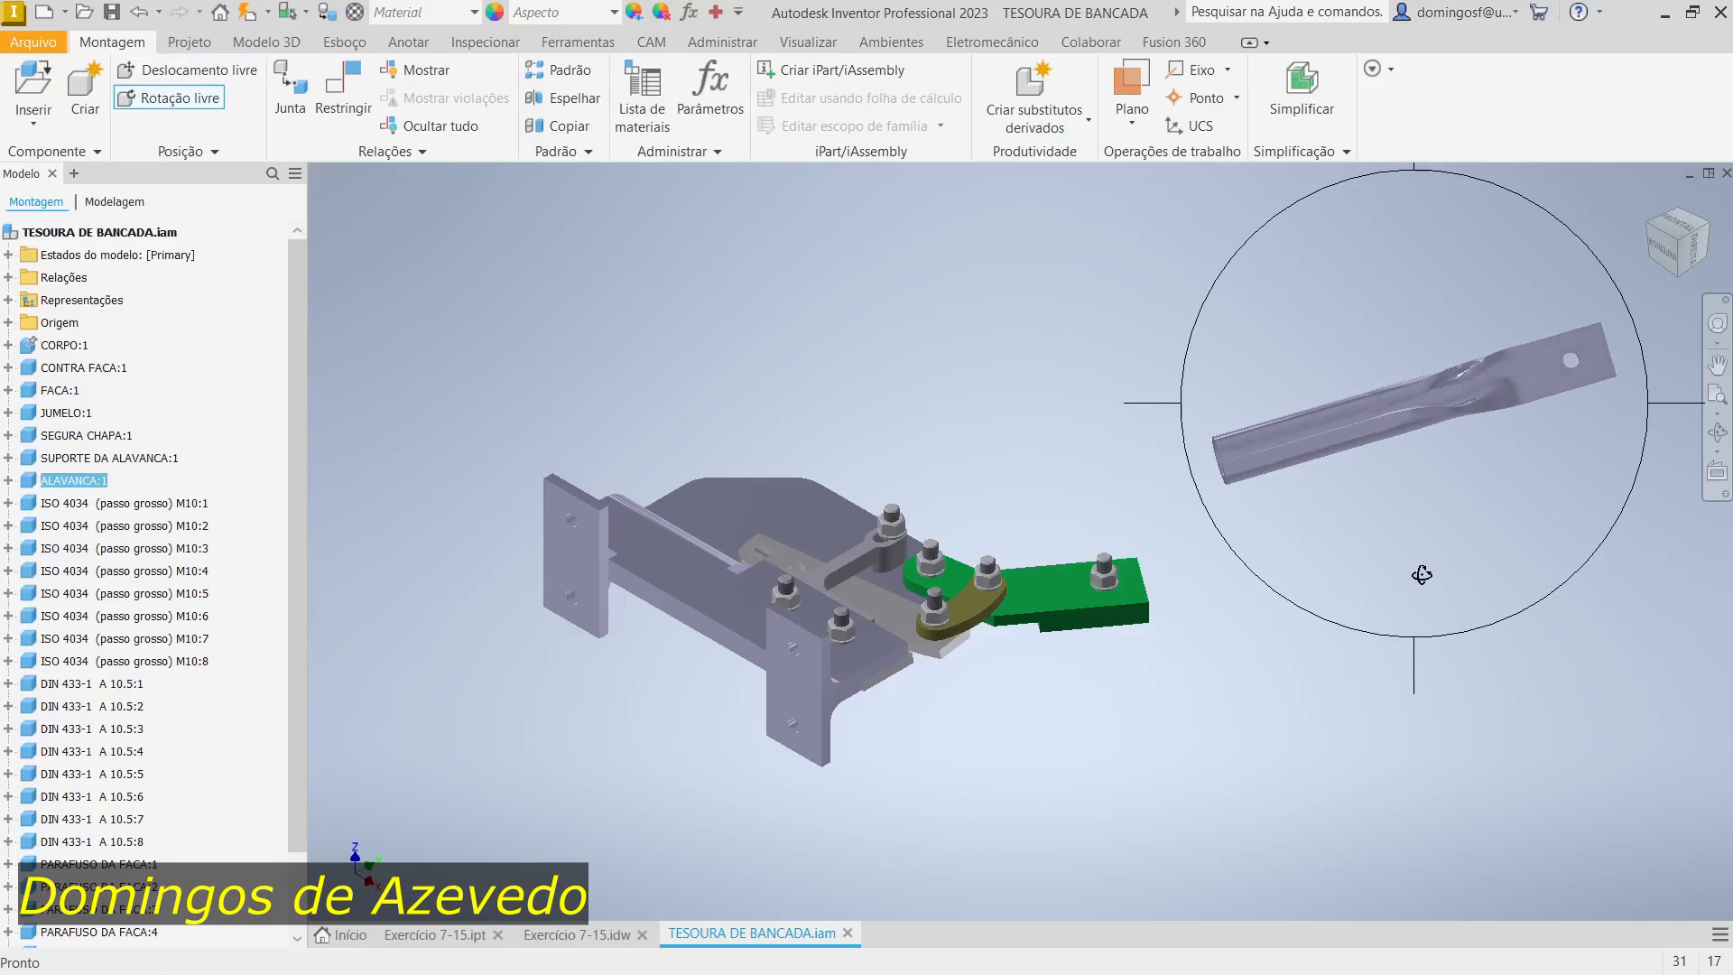
{"action": "key", "text": "Escape"}
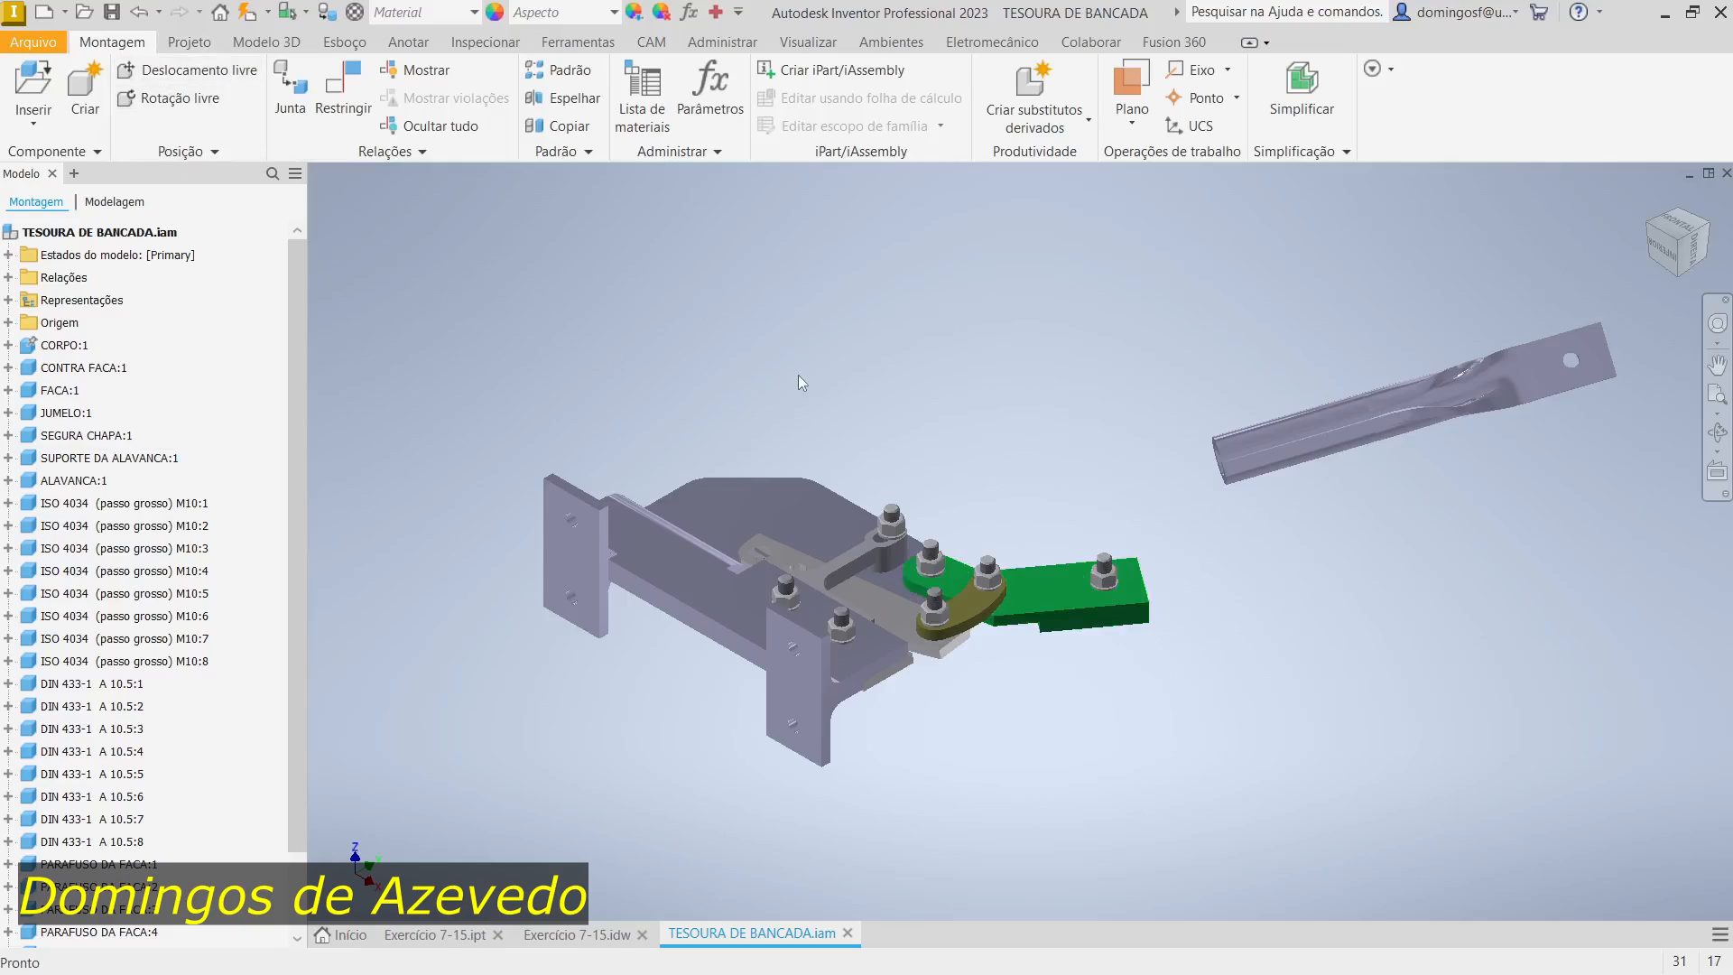
Step: Pull the detached ALAVANCA:1 lever so that it returns to its constrained position on the green lever support
{"action": "middle_click_drag", "start_coordinate": [898, 412], "coordinate": [696, 621], "text": "shift"}
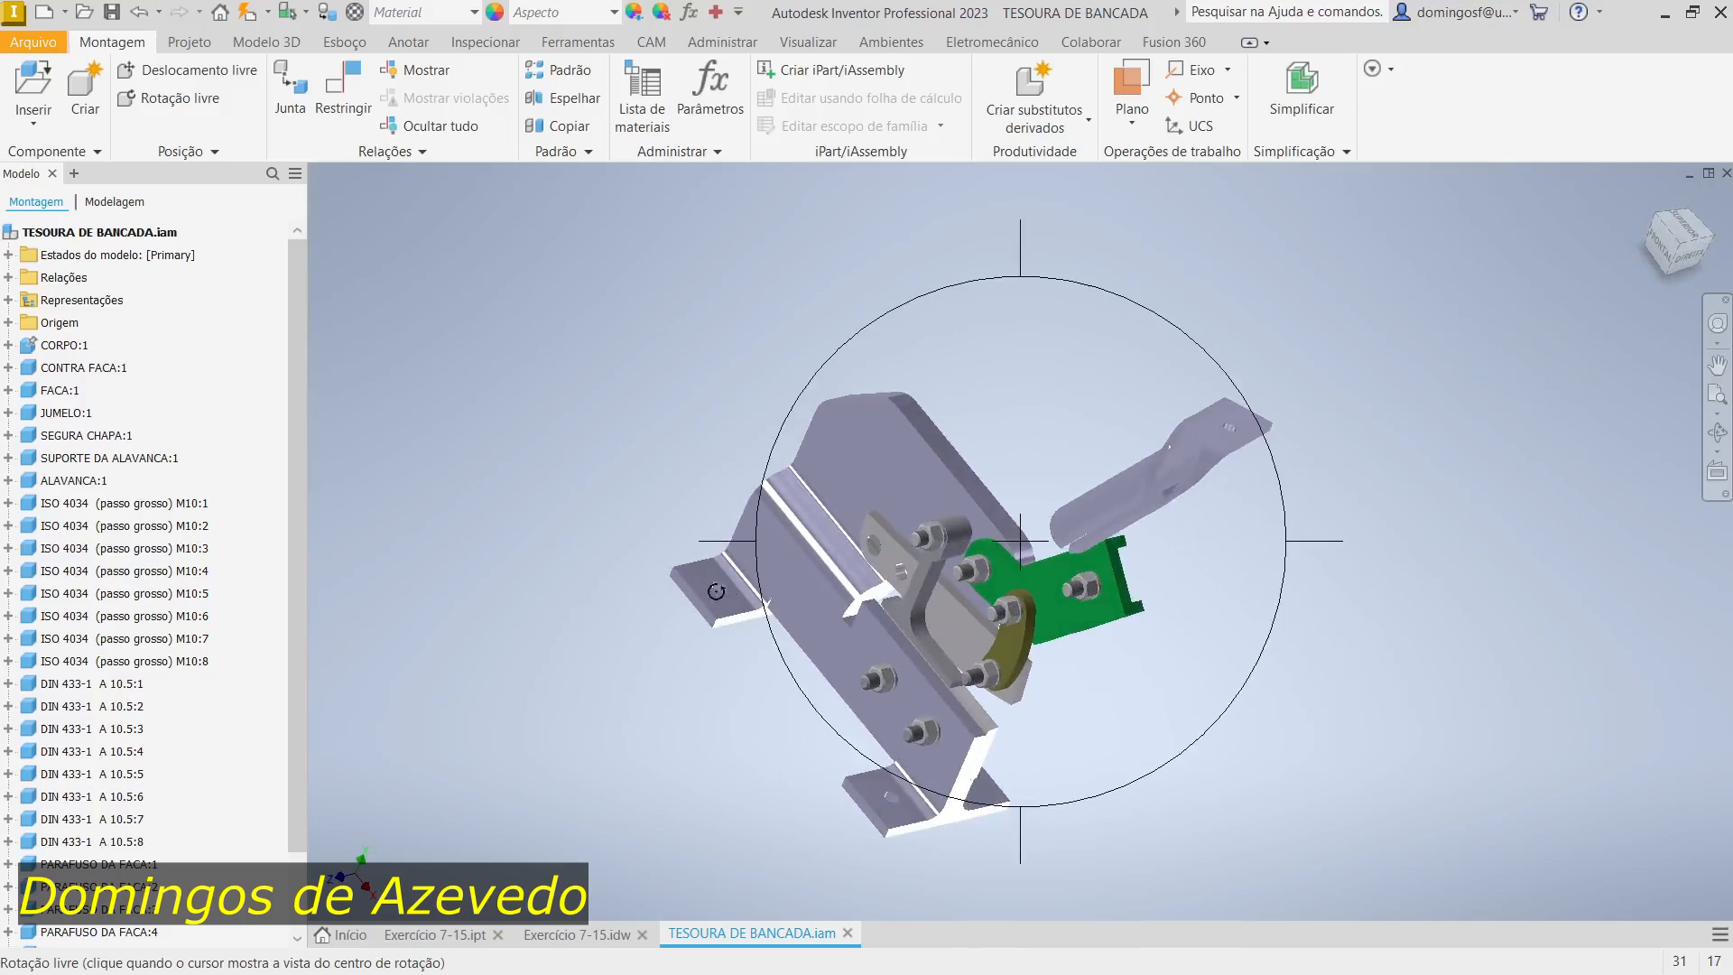
{"action": "middle_click_drag", "start_coordinate": [980, 629], "coordinate": [953, 542], "text": "shift"}
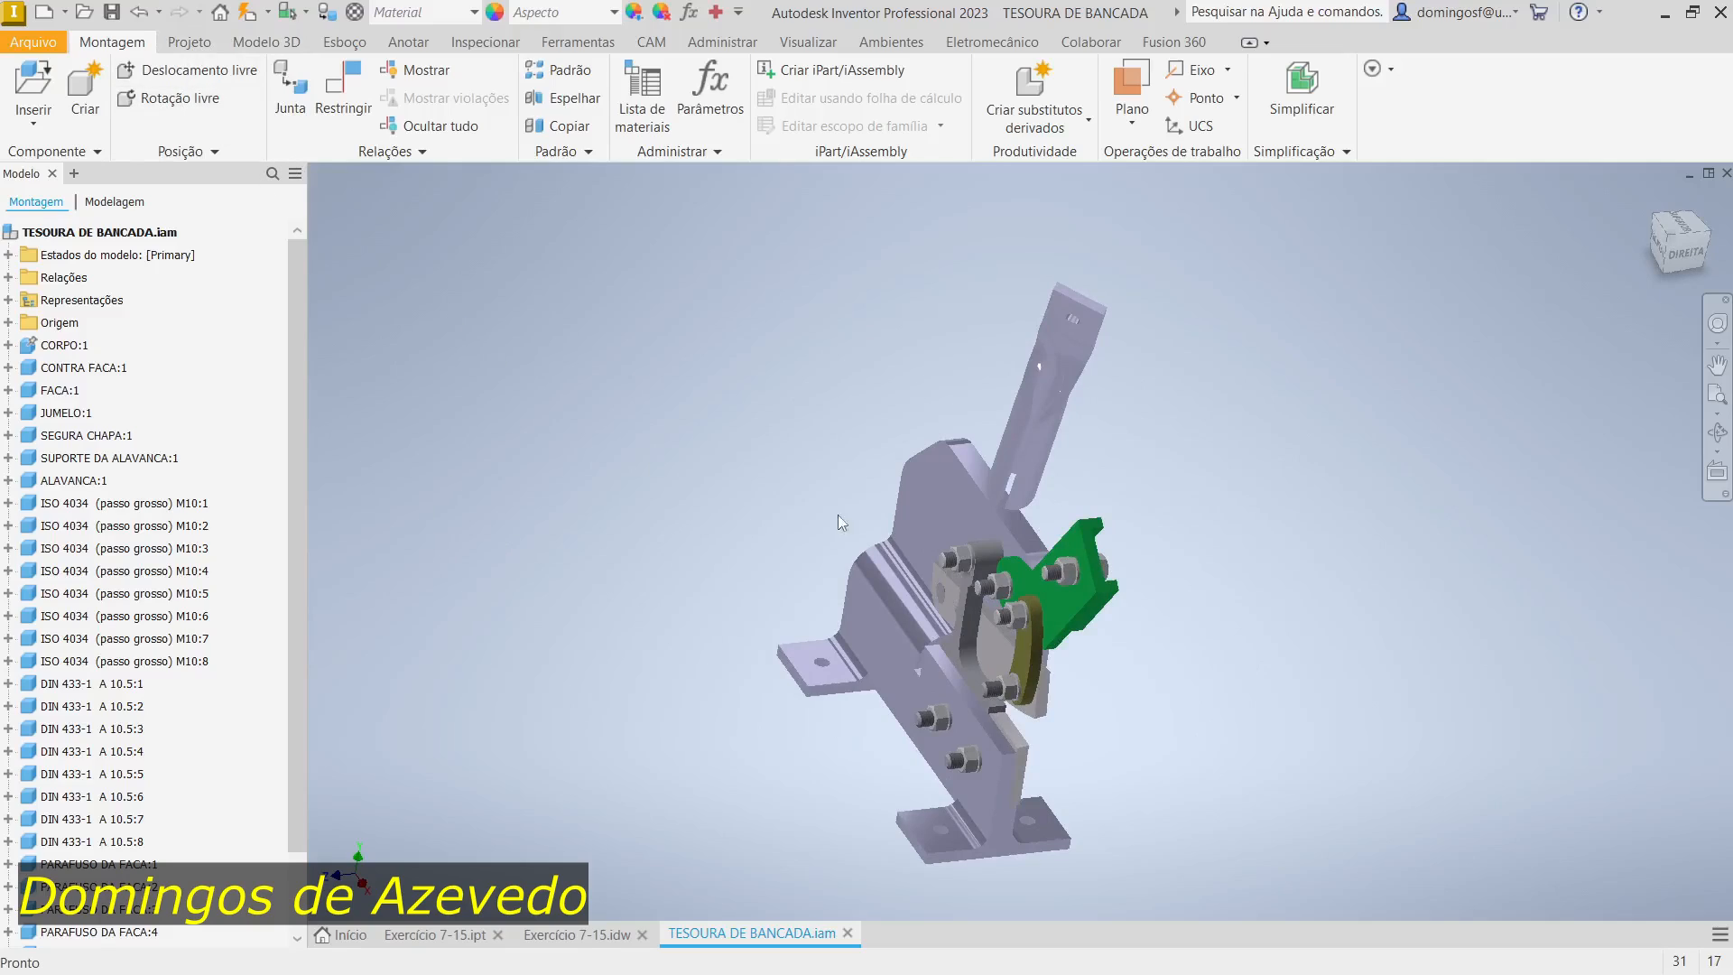
{"action": "left_click", "coordinate": [1054, 442]}
{"action": "left_click", "coordinate": [1127, 445]}
{"action": "left_click_drag", "start_coordinate": [1031, 440], "coordinate": [1076, 446]}
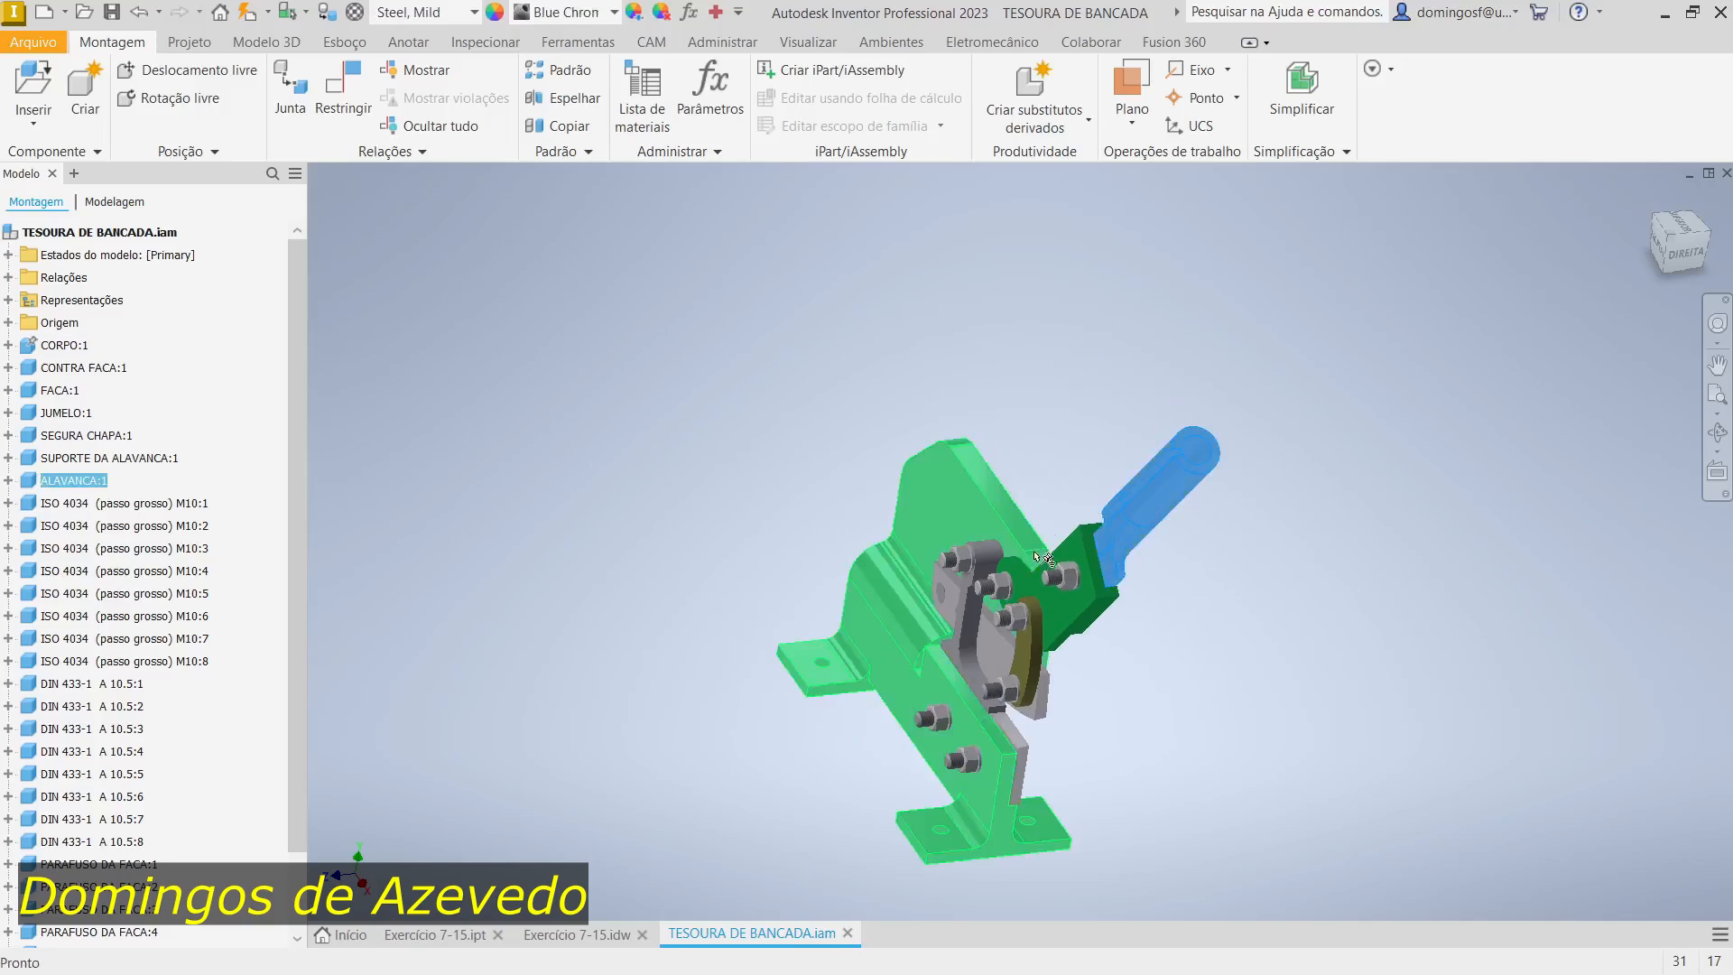
{"action": "left_click", "coordinate": [546, 508]}
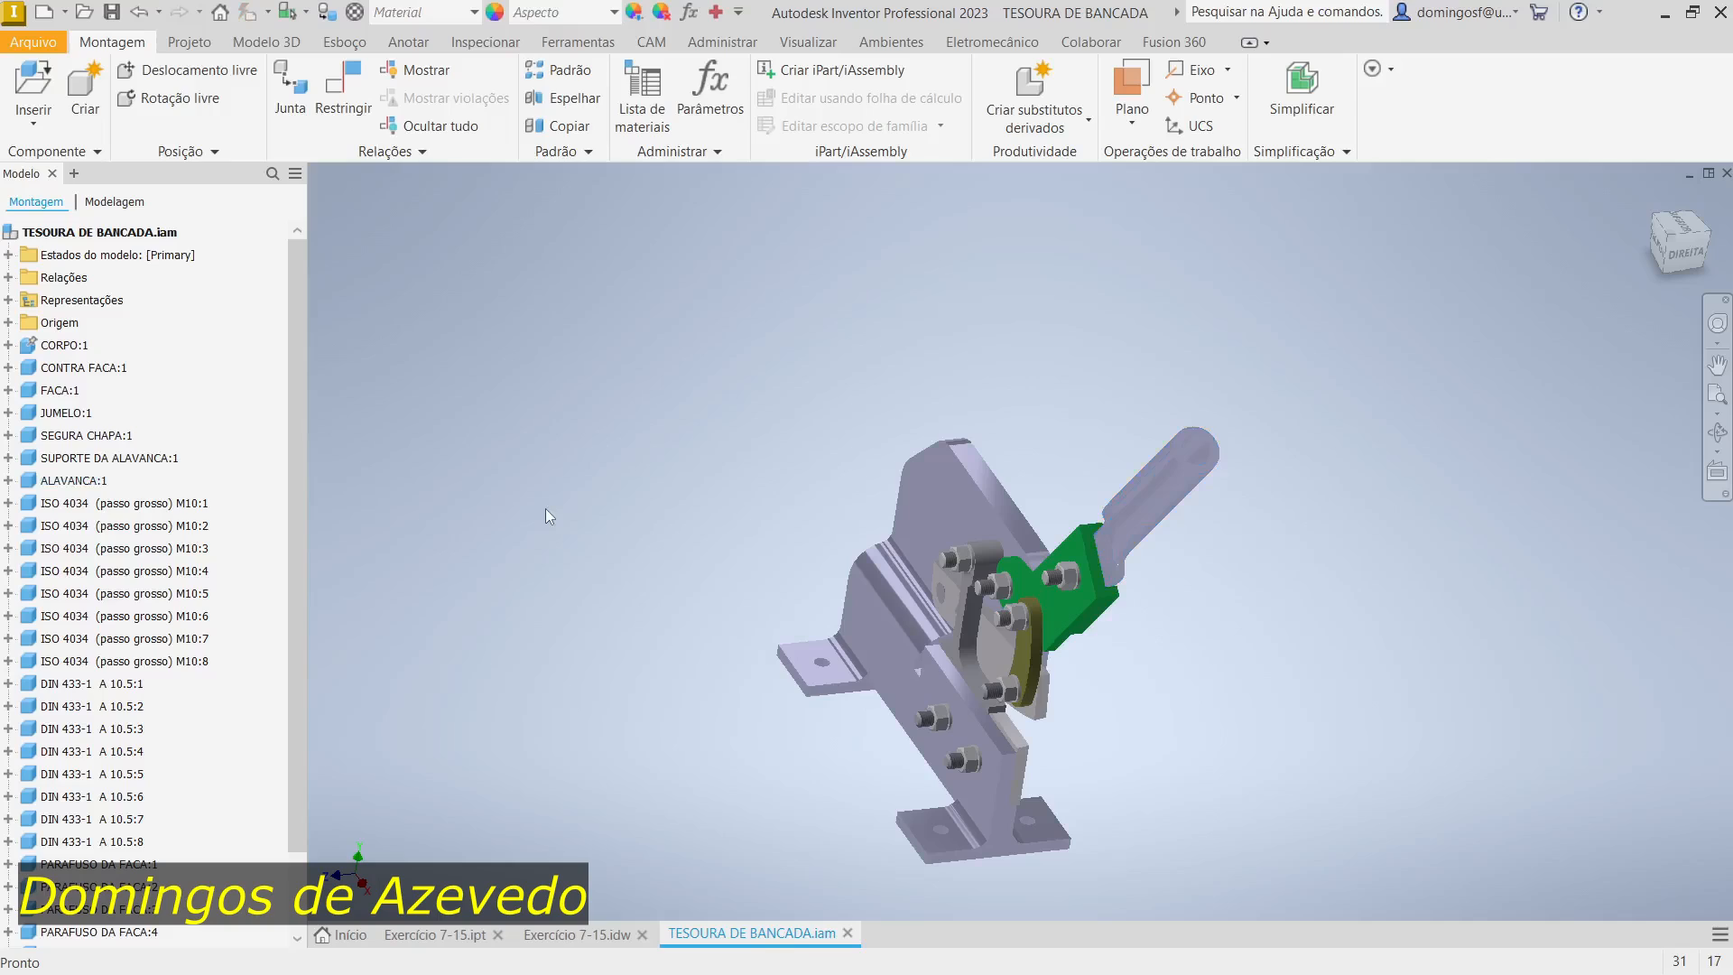
Step: Swing the ALAVANCA:1 lever to actuate the shear mechanism, examining its motion from both the front and rear sides
{"action": "key", "text": "F4"}
{"action": "left_click_drag", "start_coordinate": [932, 658], "coordinate": [1002, 813]}
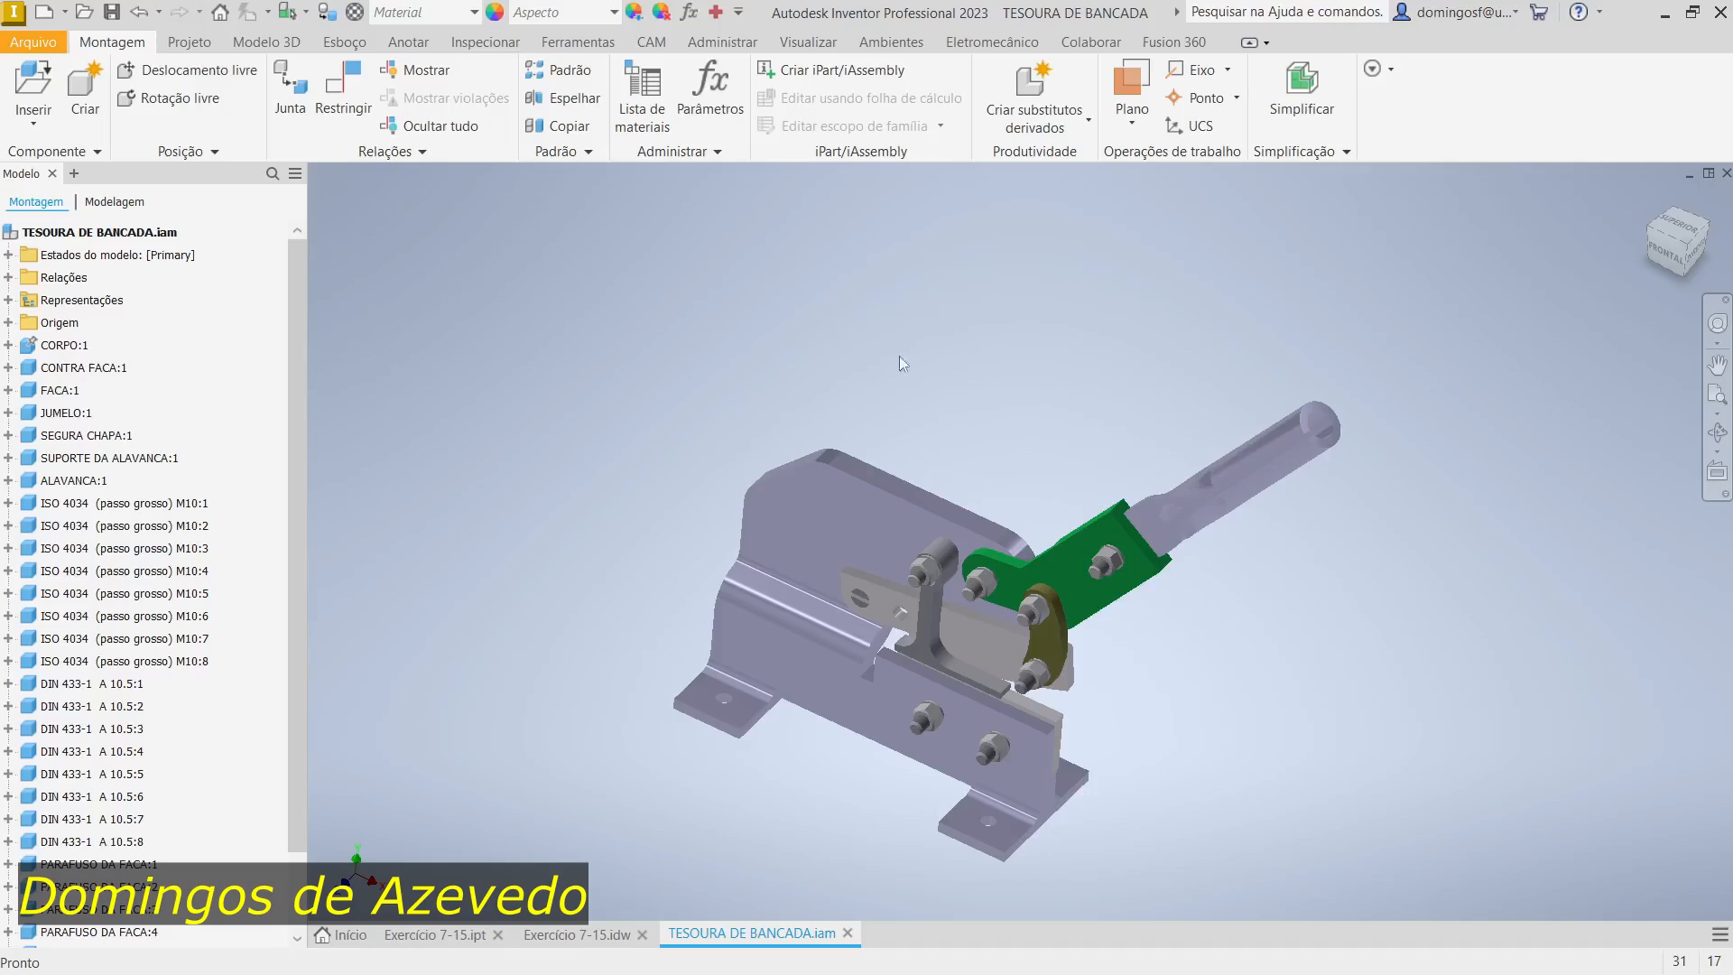
{"action": "left_click", "coordinate": [1243, 487]}
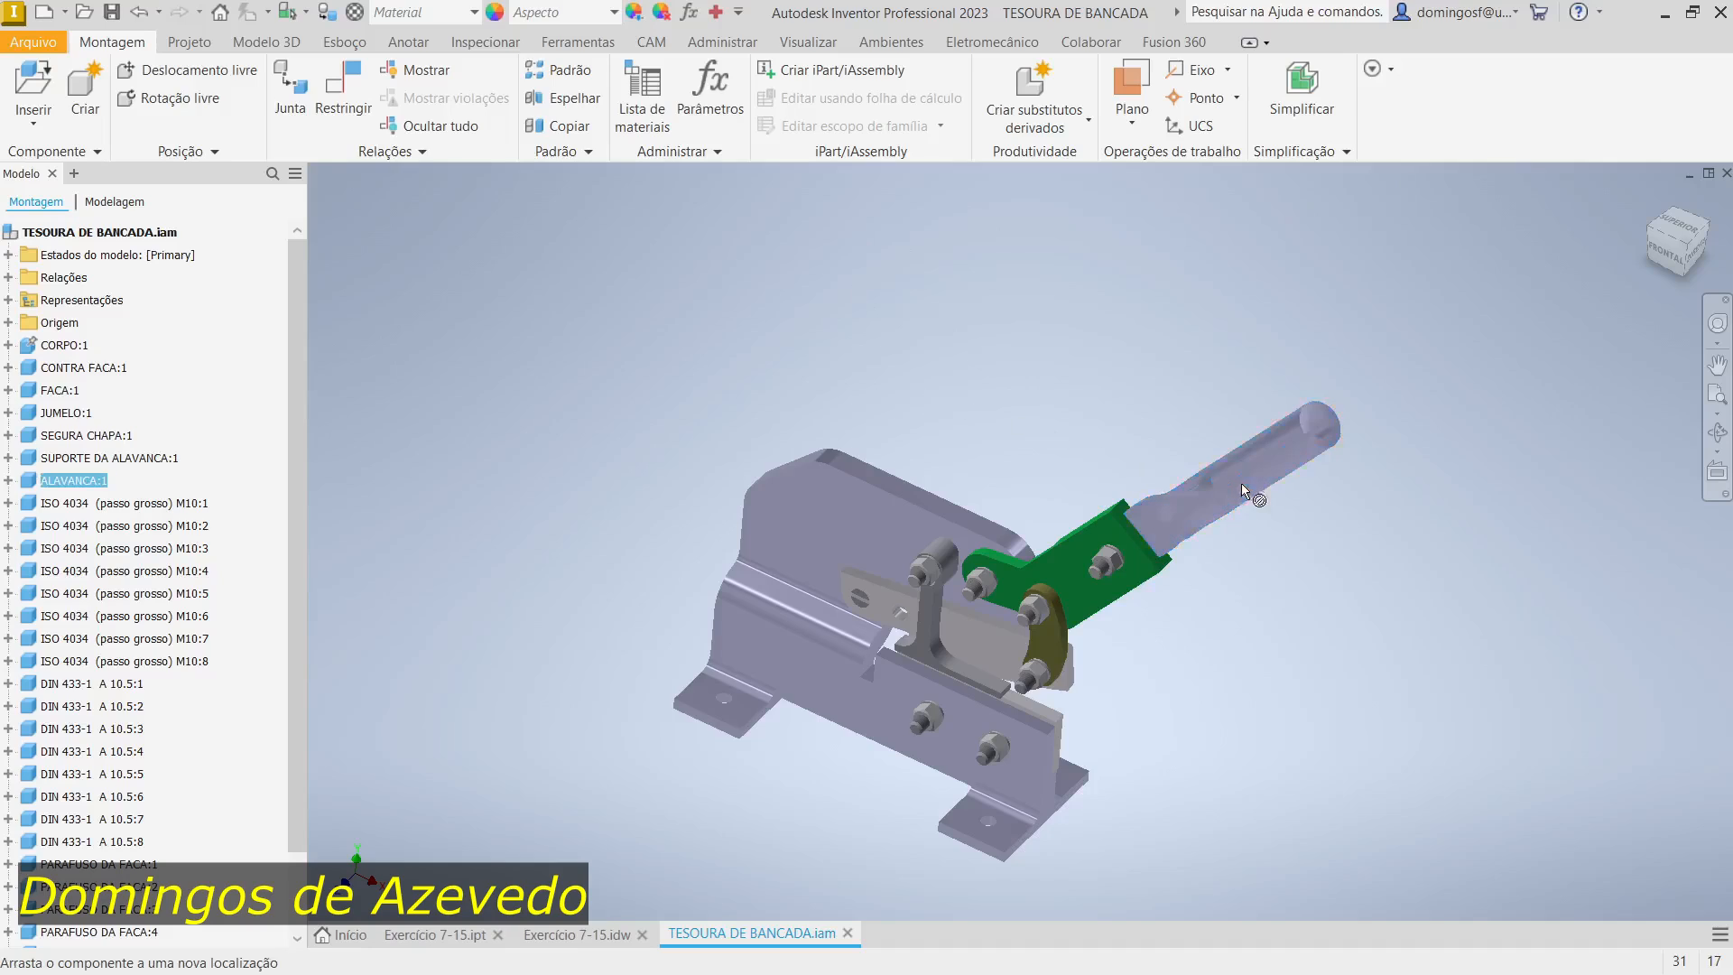
{"action": "left_click_drag", "start_coordinate": [1242, 484], "coordinate": [1188, 511]}
{"action": "left_click", "coordinate": [1152, 661]}
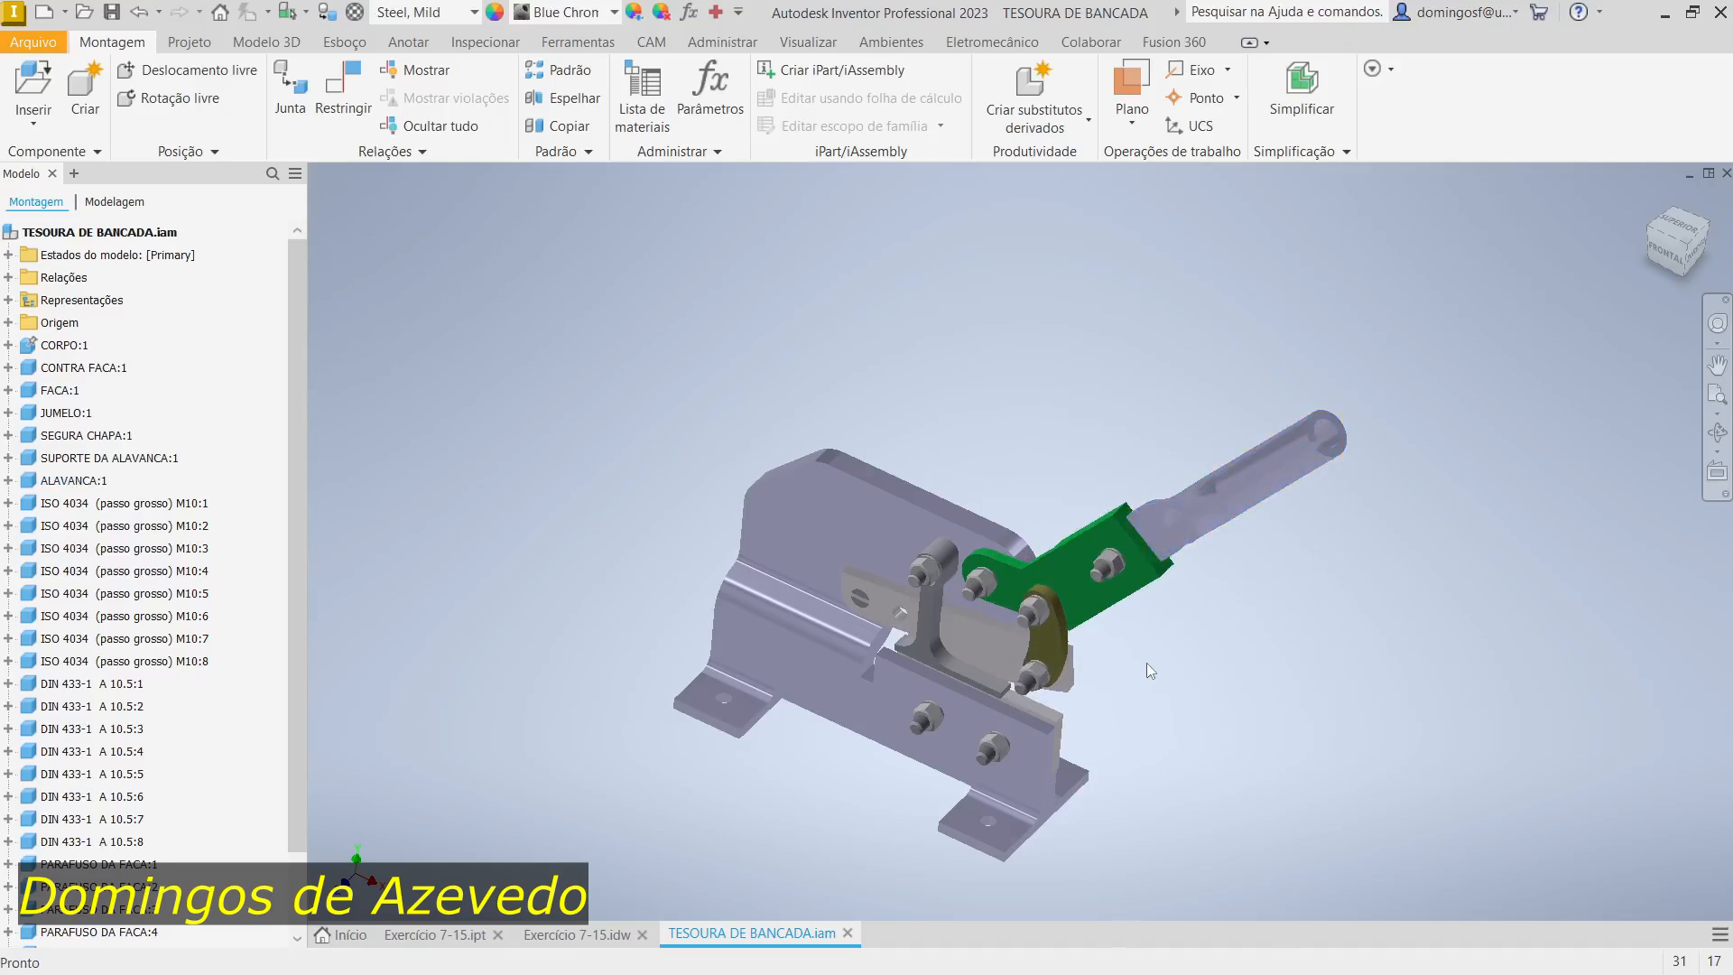
{"action": "key", "text": "F4"}
{"action": "left_click_drag", "start_coordinate": [1147, 662], "coordinate": [818, 814]}
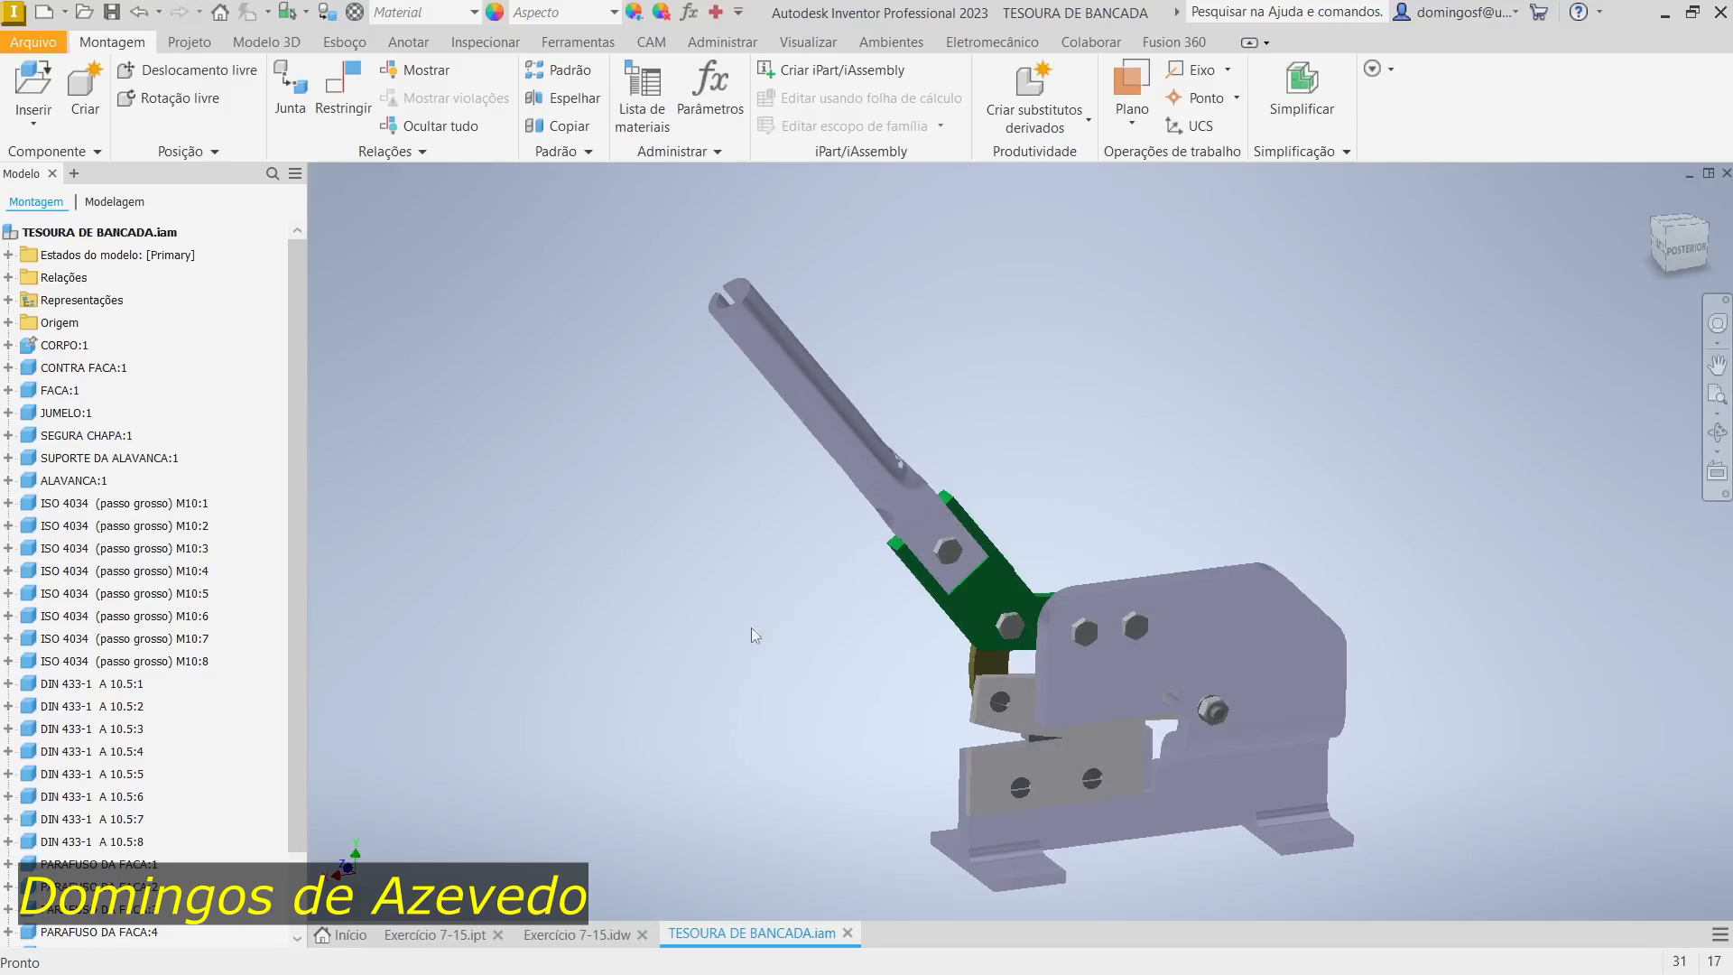
{"action": "left_click_drag", "start_coordinate": [816, 388], "coordinate": [774, 379]}
{"action": "middle_click_drag", "start_coordinate": [775, 379], "coordinate": [1171, 712], "text": "shift"}
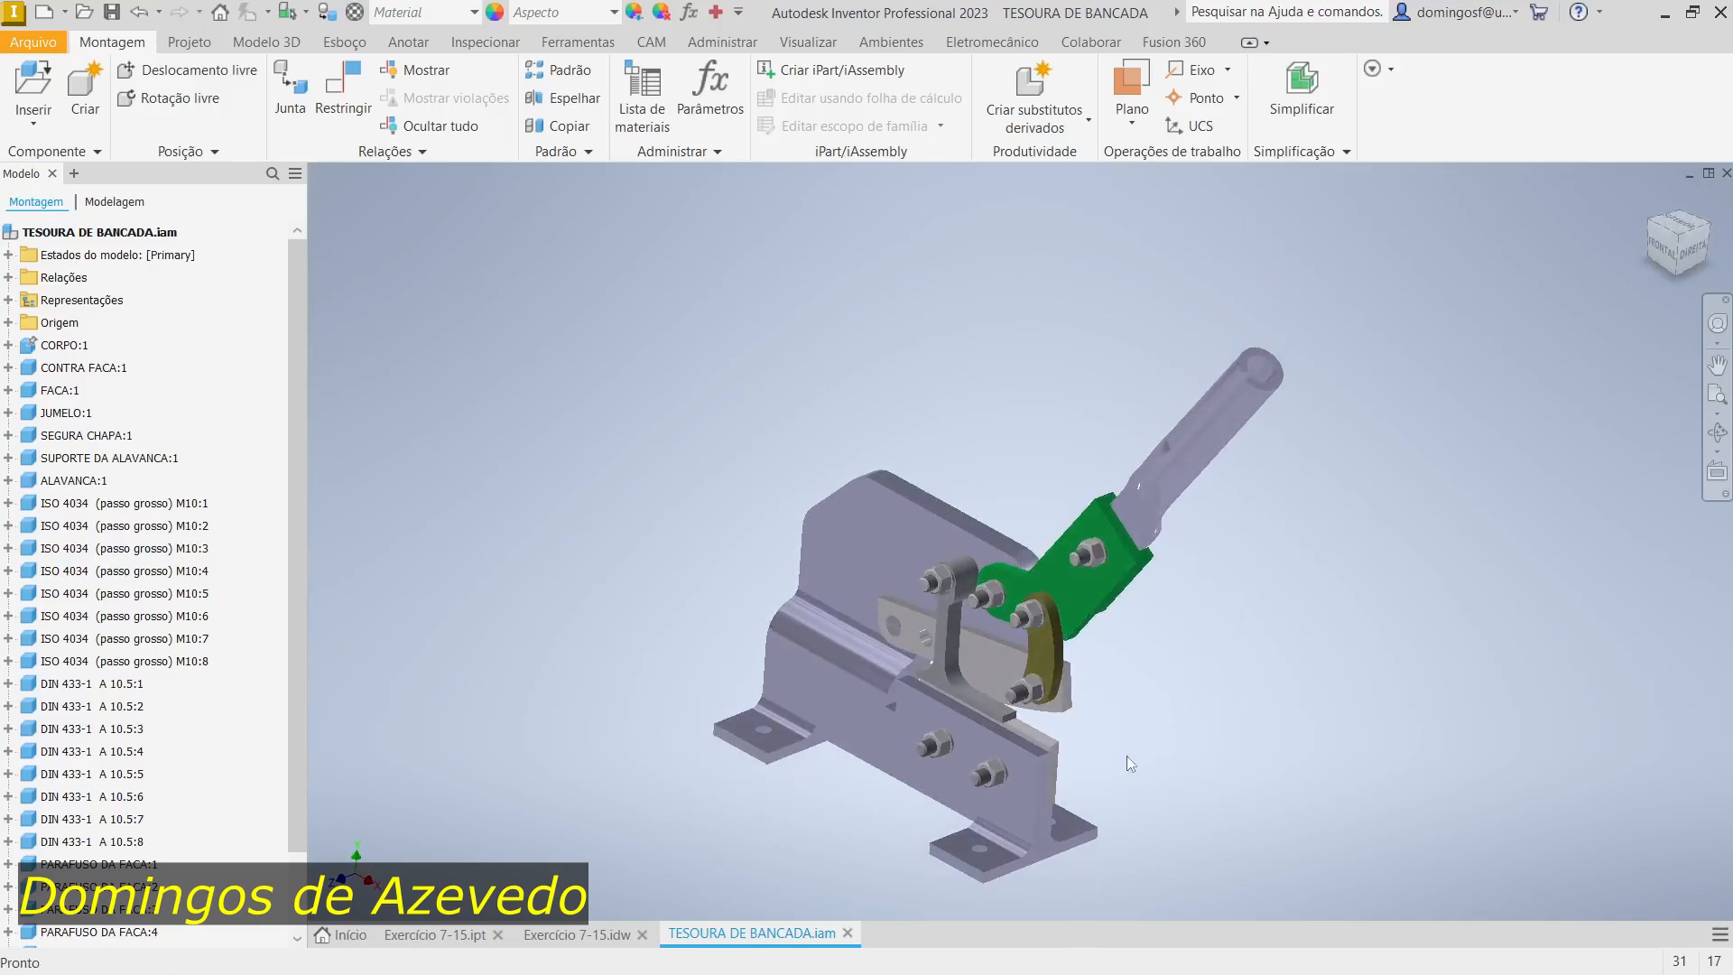
{"action": "scroll", "coordinate": [1118, 879], "scroll_direction": "up", "scroll_amount": 3}
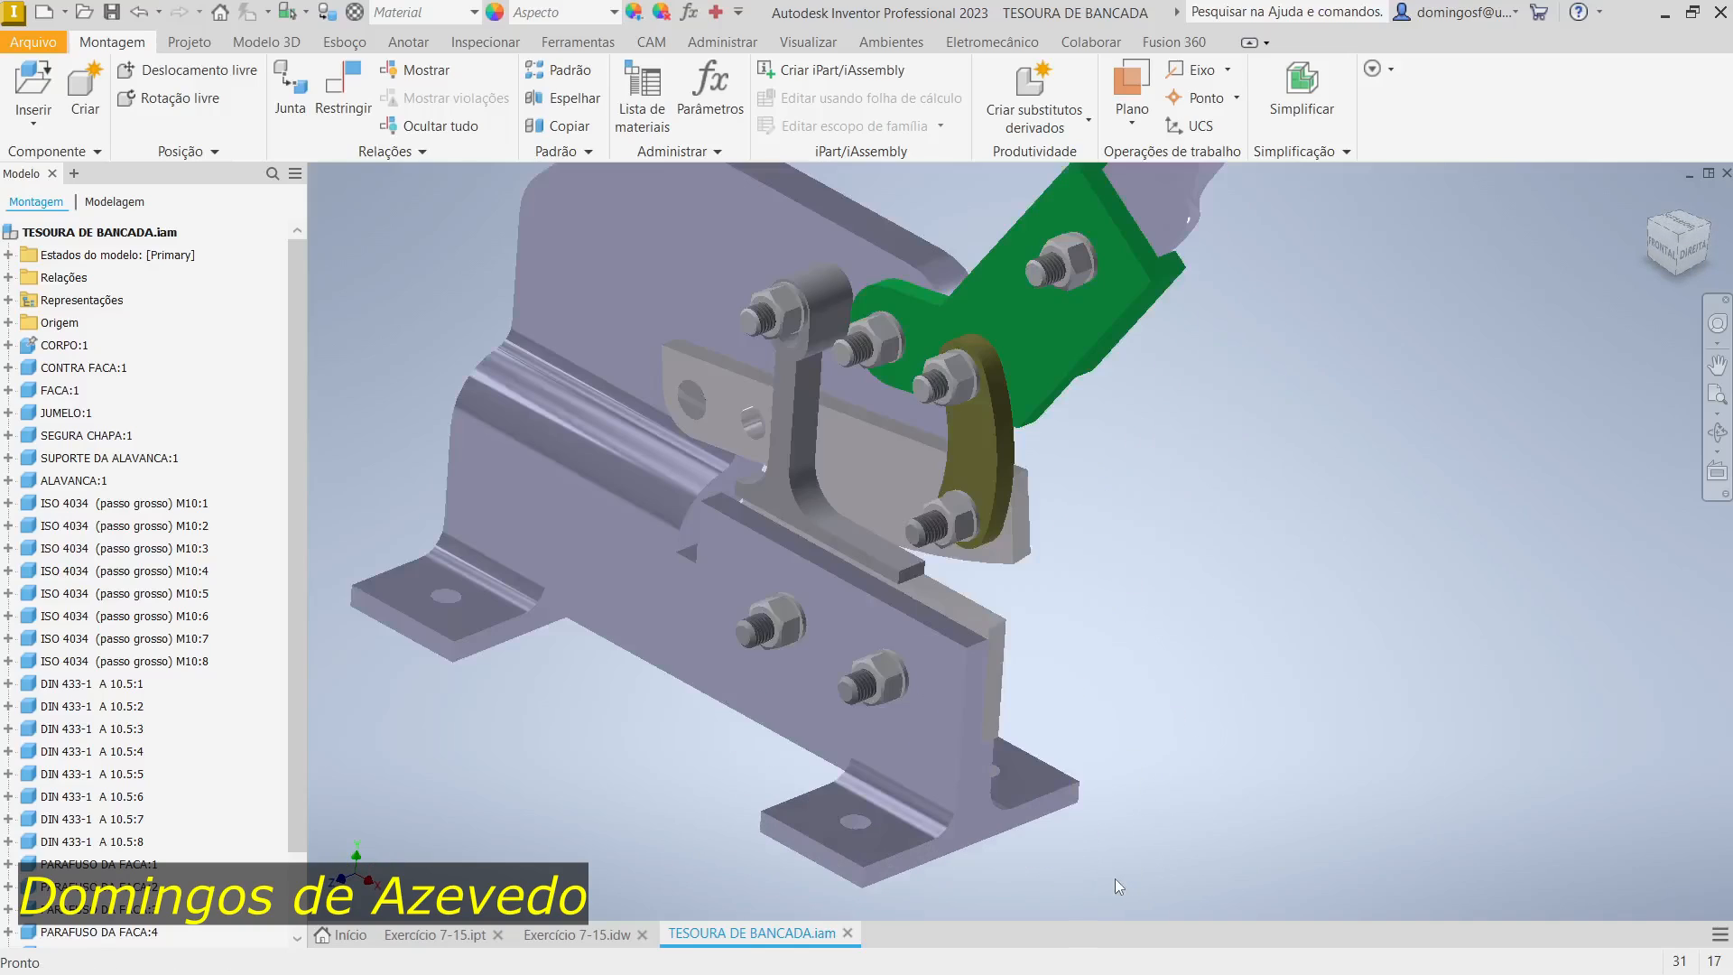
{"action": "scroll", "coordinate": [1114, 879], "scroll_direction": "down", "scroll_amount": 3}
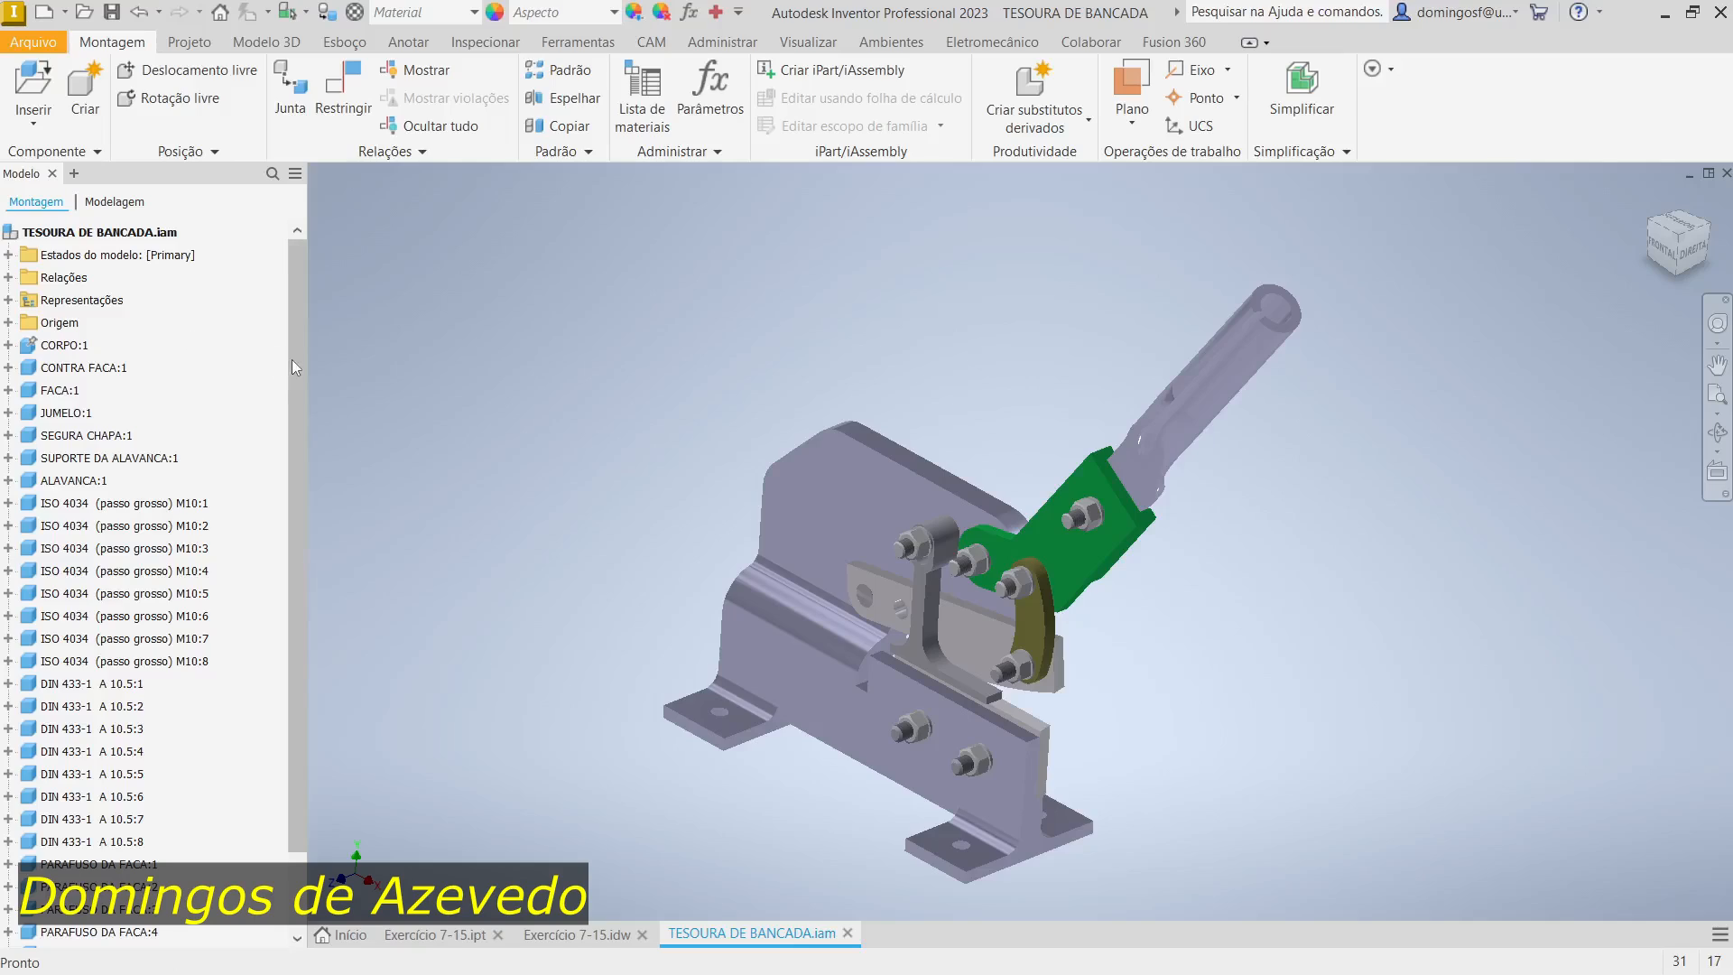
Step: Review the full component list of the TESOURA DE BANCADA assembly in the model tree
{"action": "left_click", "coordinate": [63, 348]}
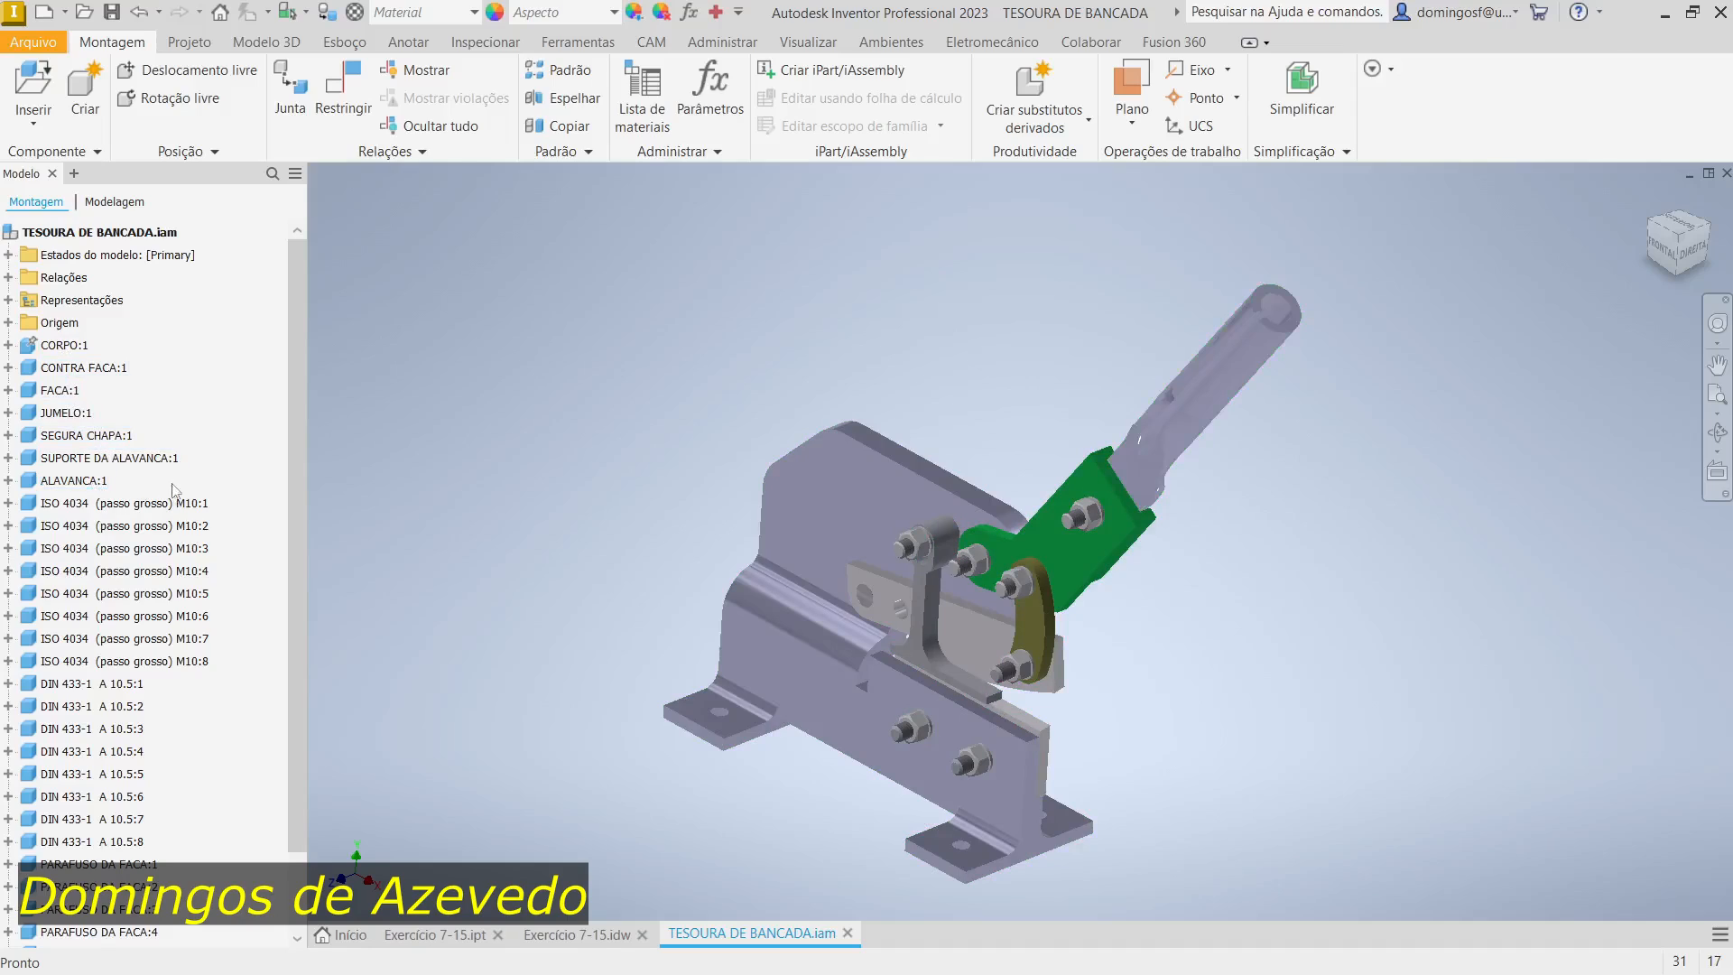
{"action": "left_click_drag", "start_coordinate": [301, 421], "coordinate": [301, 500]}
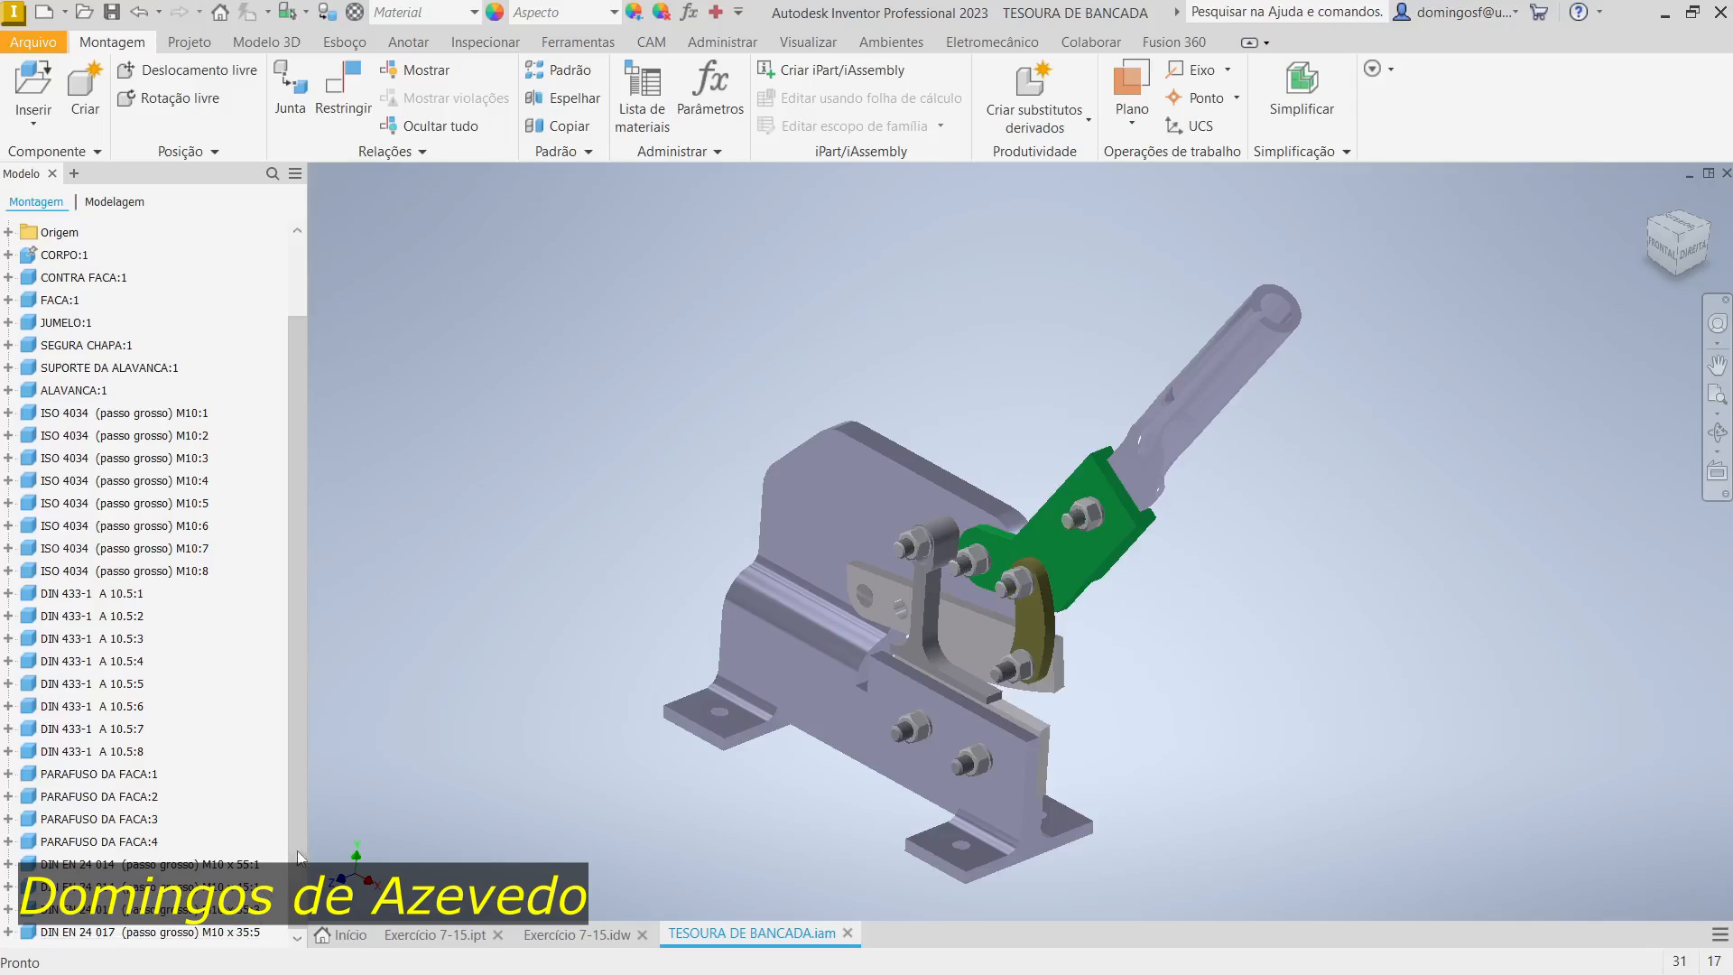
{"action": "left_click_drag", "start_coordinate": [296, 850], "coordinate": [307, 588]}
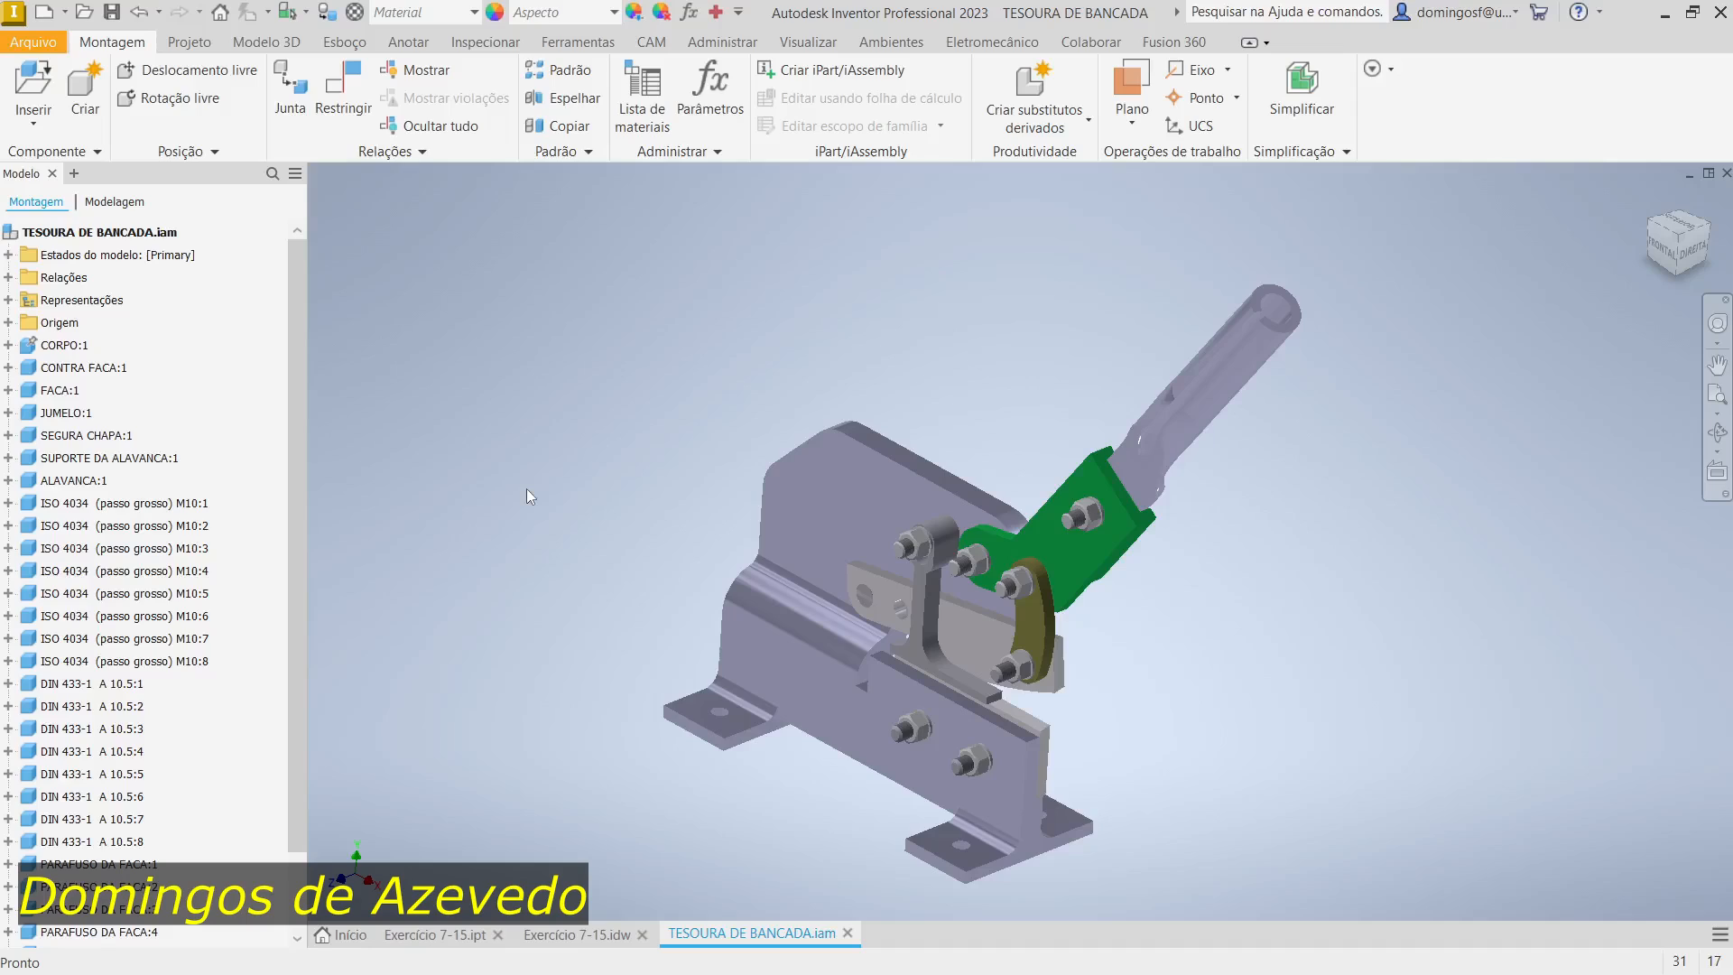
Step: Switch to the open Exercício 7-15 part and its drawing to review both documents
{"action": "left_click", "coordinate": [431, 935]}
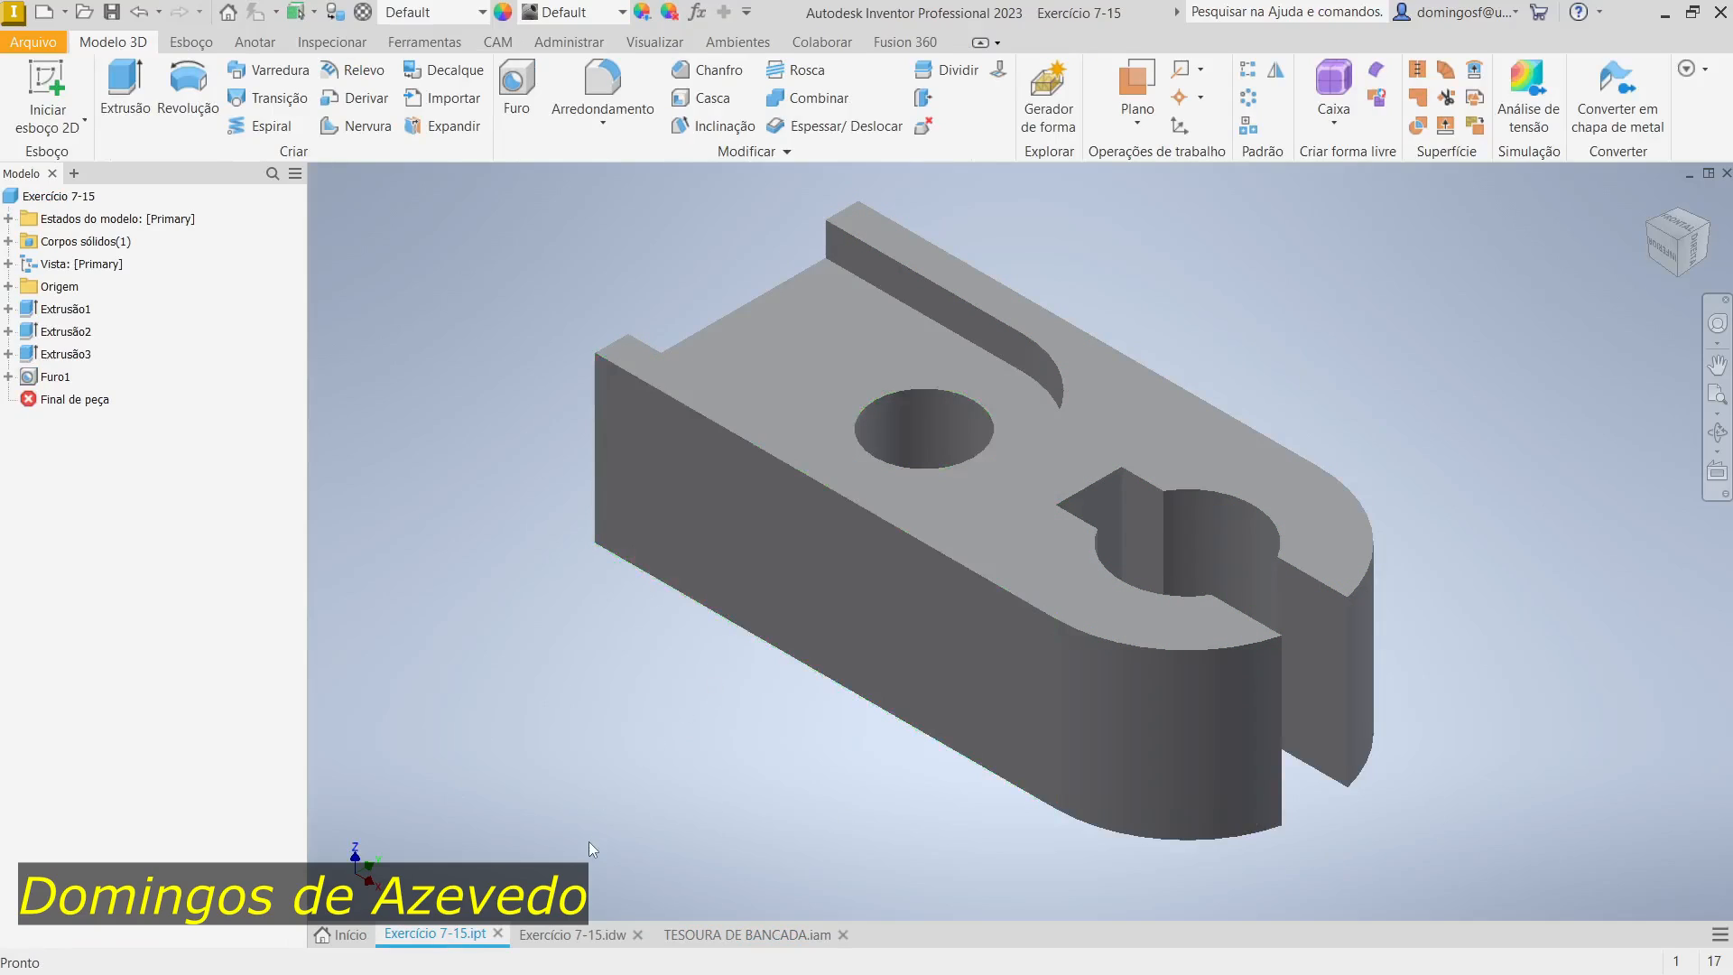
{"action": "left_click", "coordinate": [592, 940]}
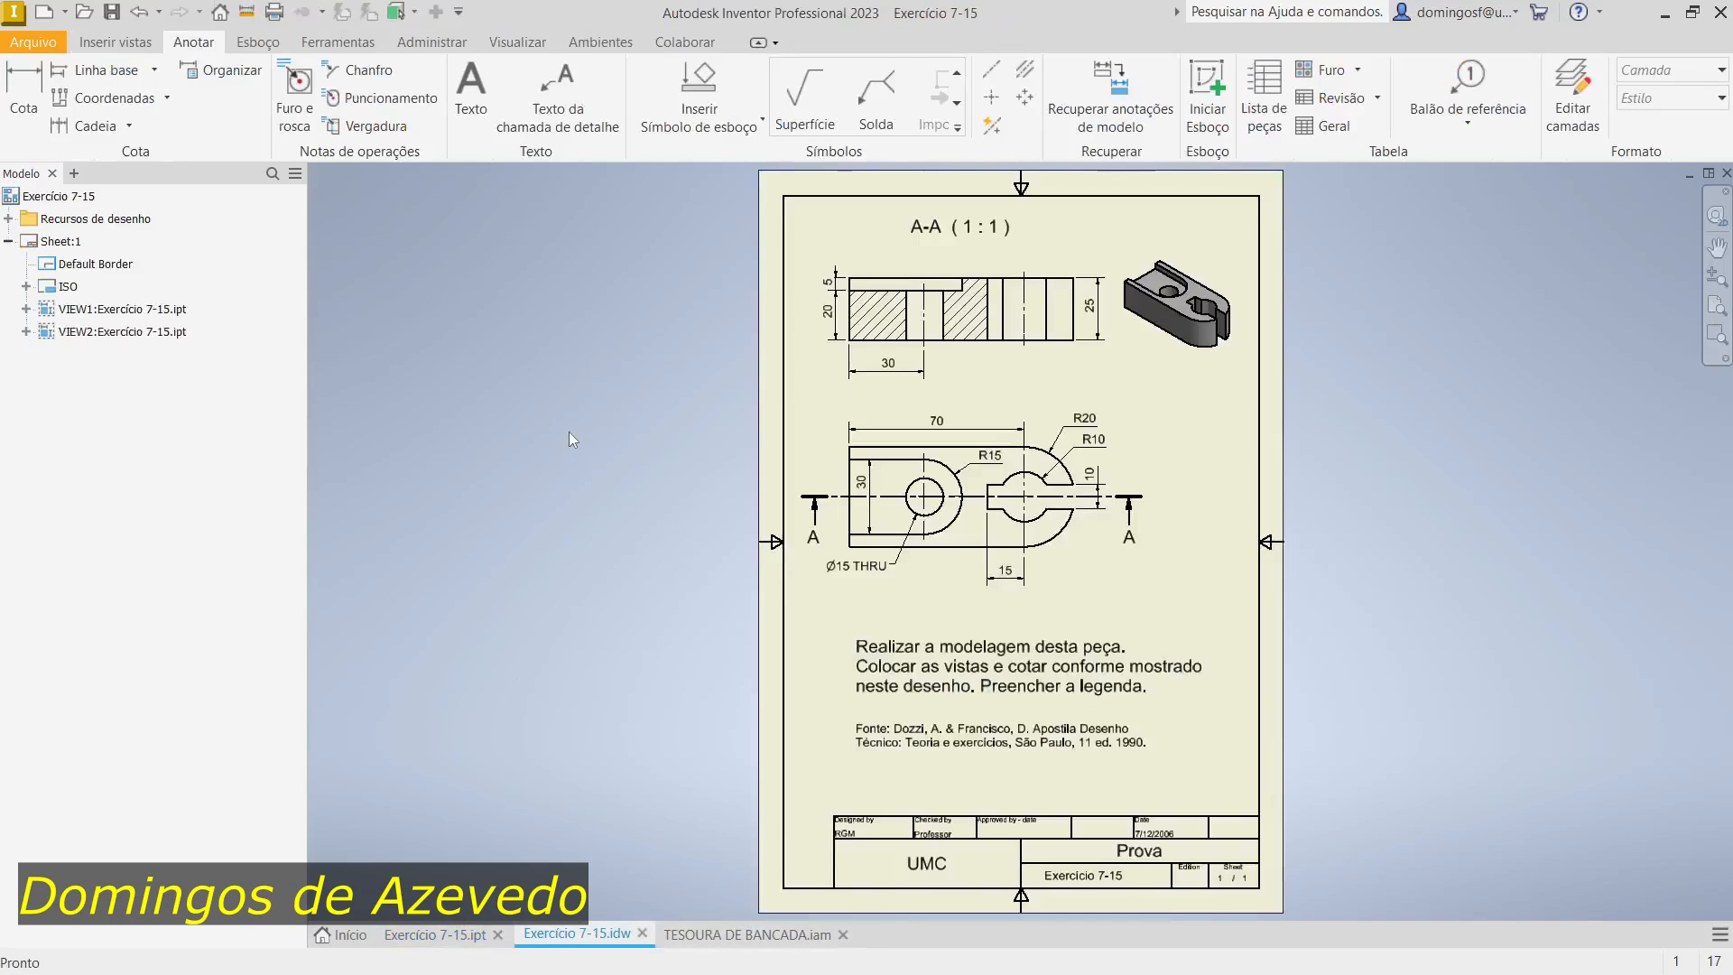
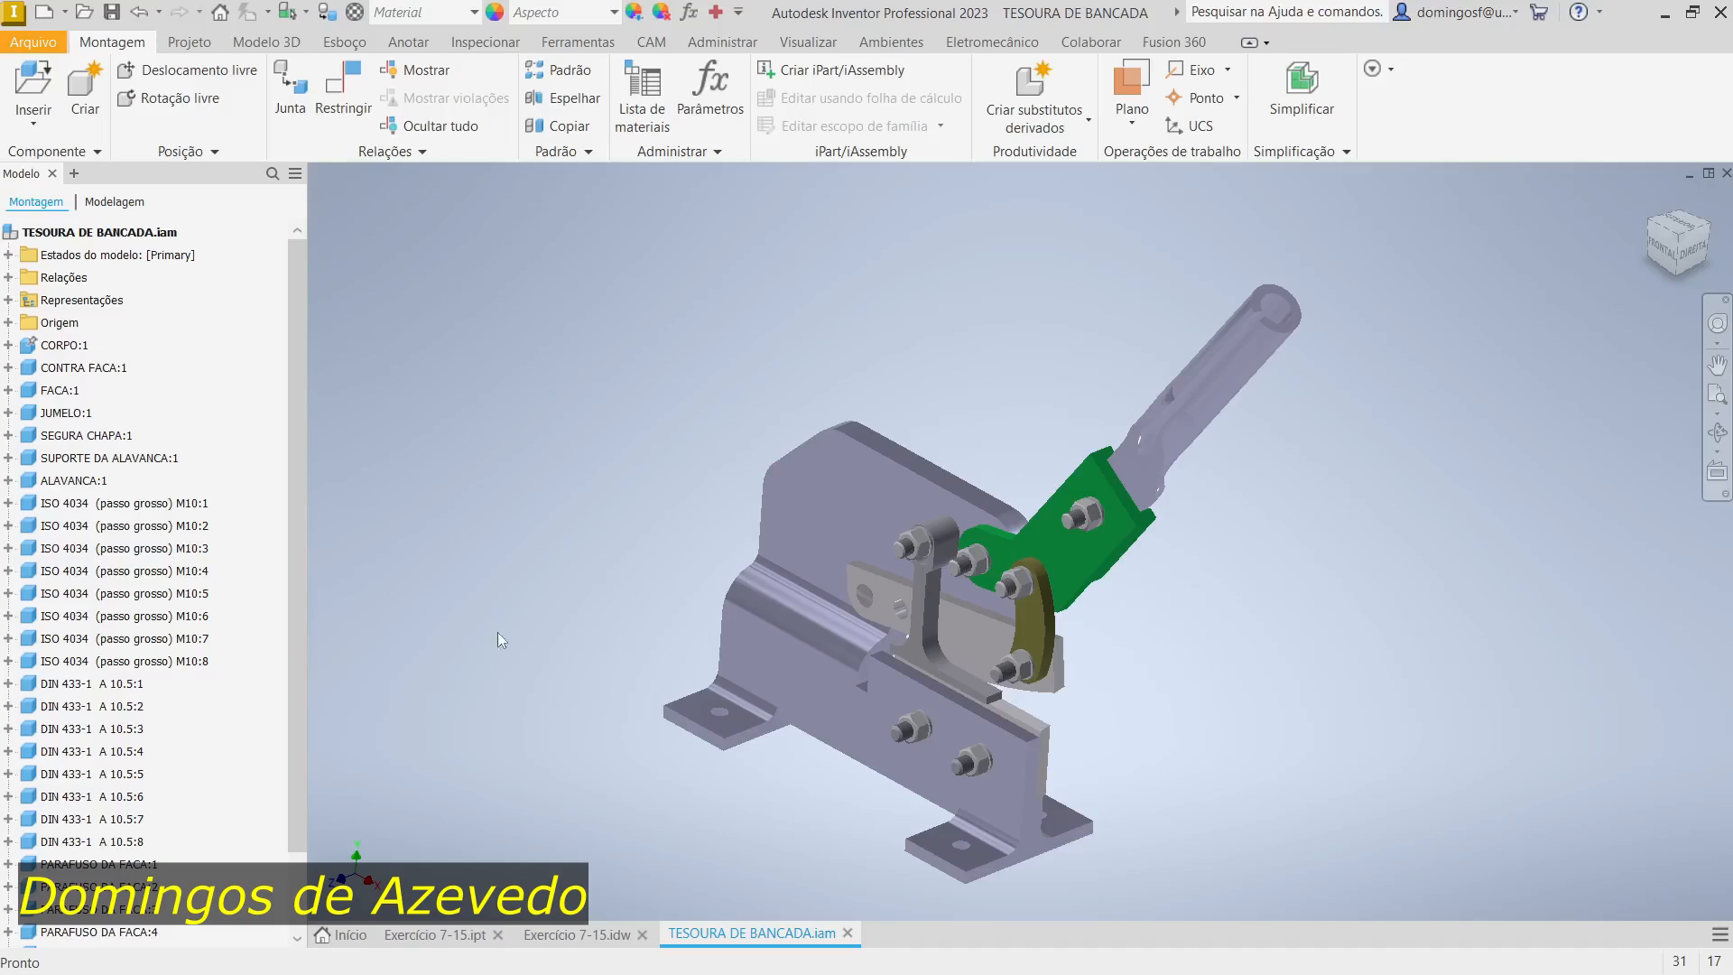
Step: Set the visual style of the TESOURA DE BANCADA assembly to Sombreado com arestas
{"action": "left_click", "coordinate": [812, 45]}
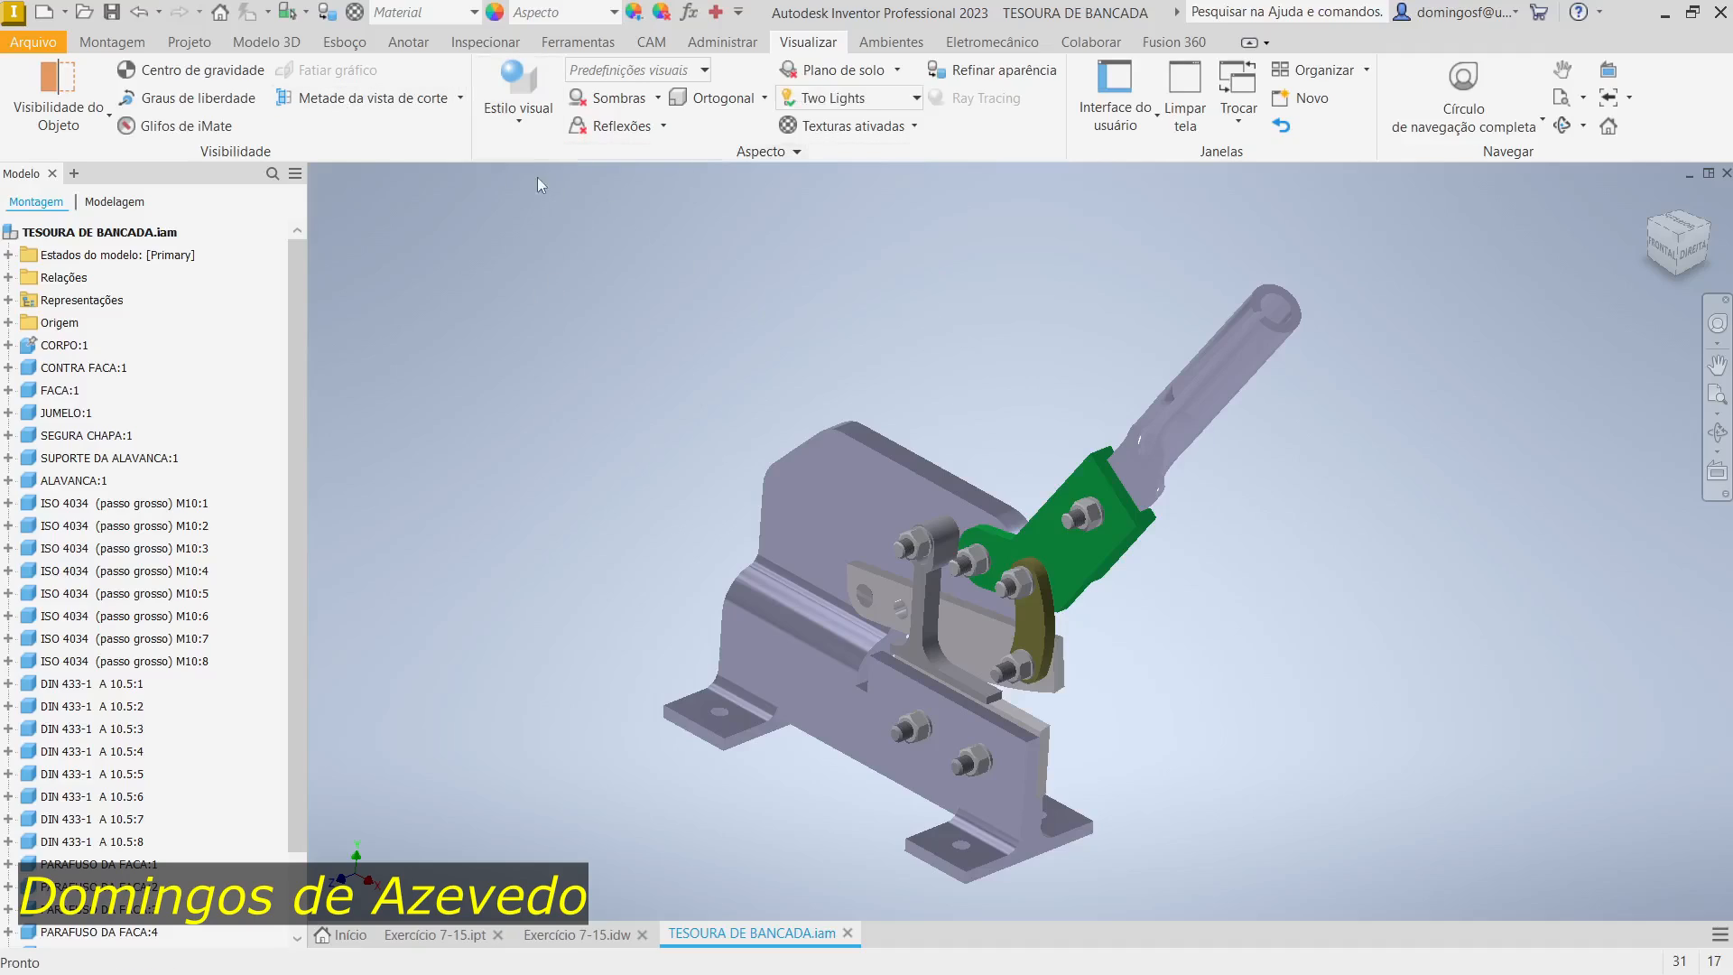
{"action": "left_click", "coordinate": [534, 117]}
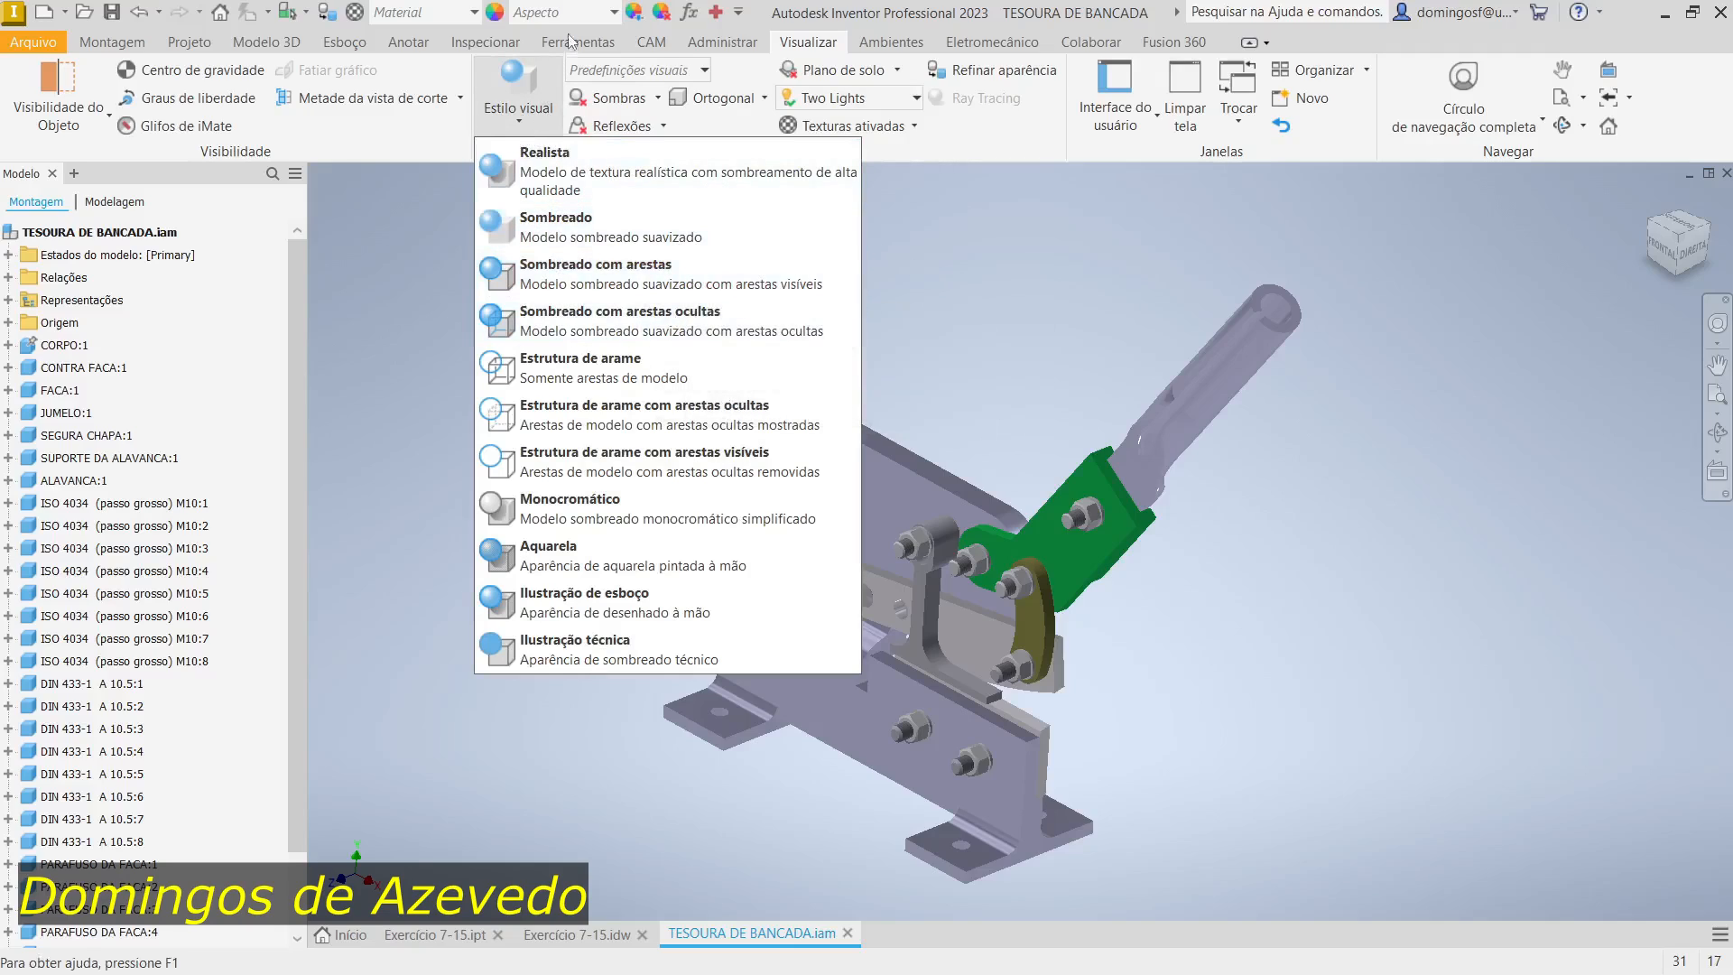
{"action": "left_click", "coordinate": [617, 287]}
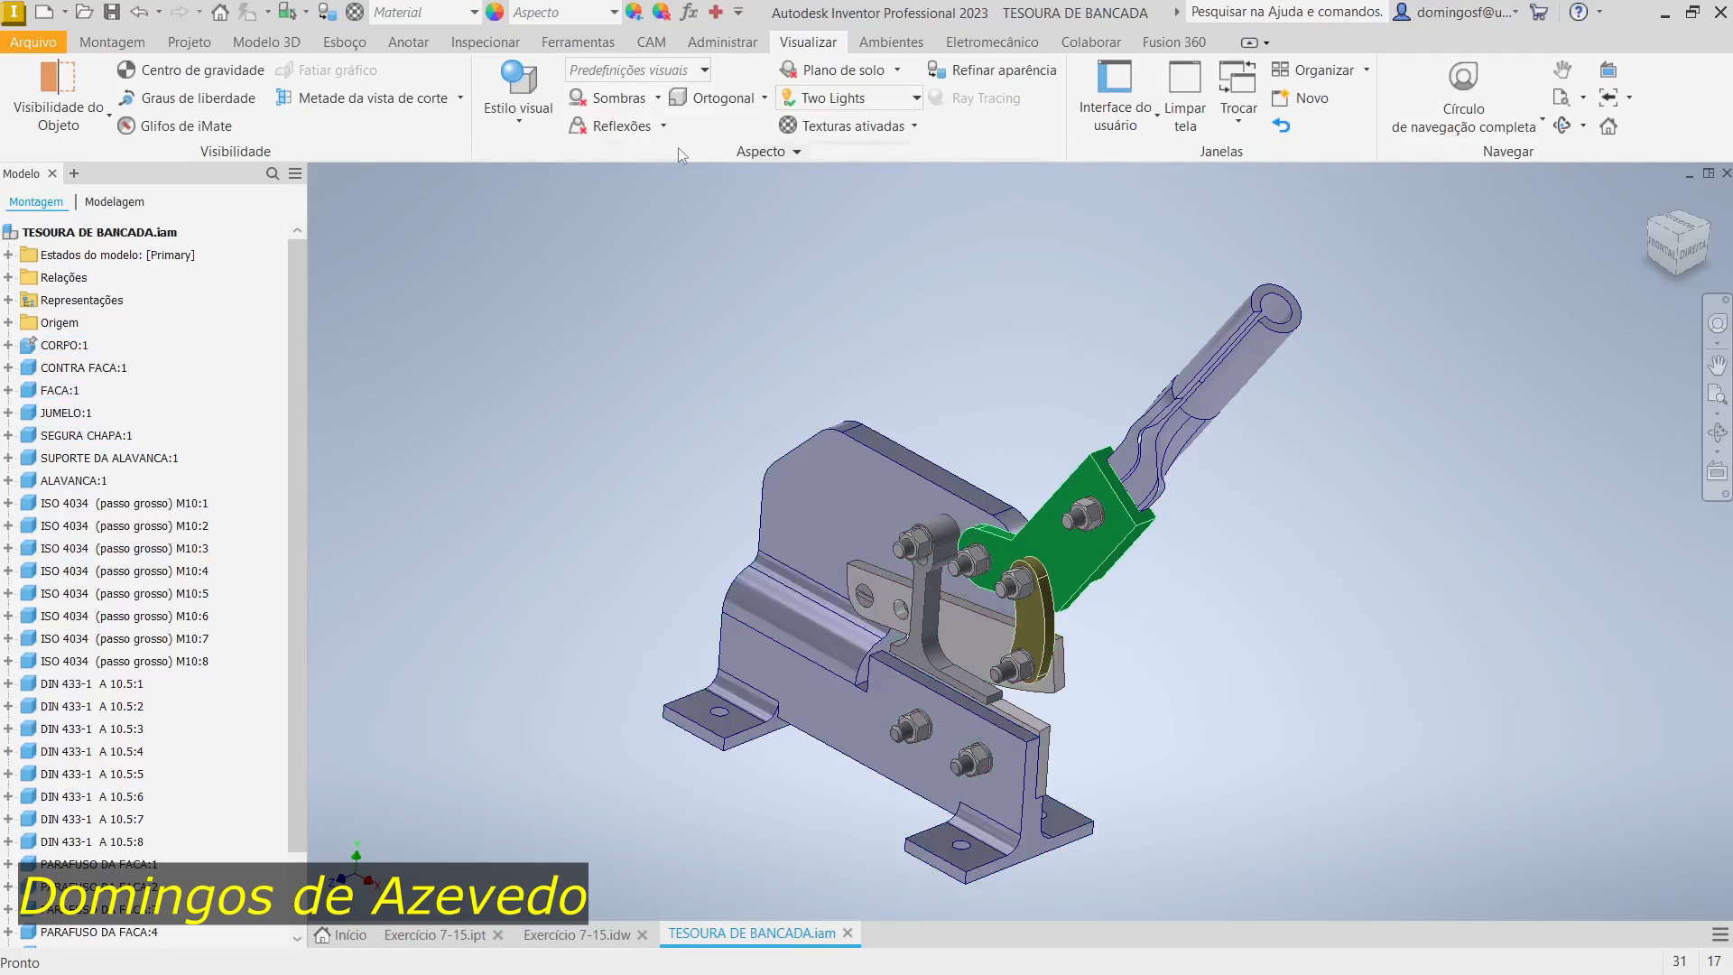
Step: Turn on projected shadows (Sombras projetadas) for the TESOURA DE BANCADA assembly and examine the shadow cast on the ground
{"action": "left_click", "coordinate": [658, 98]}
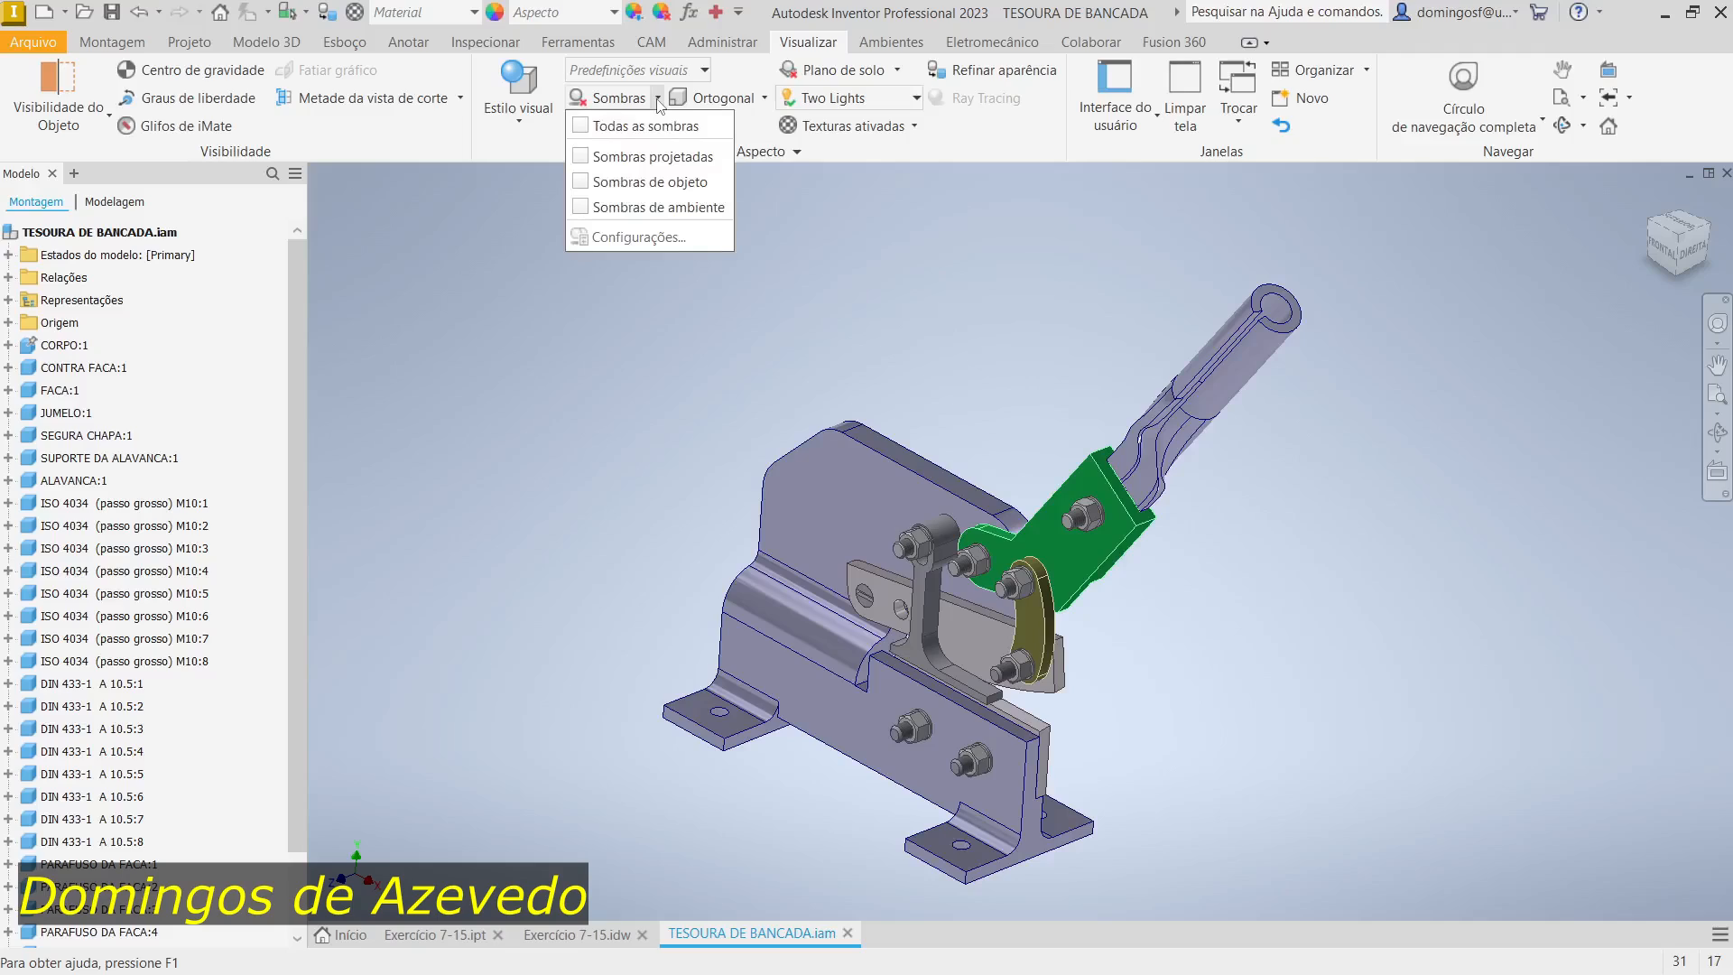
{"action": "left_click", "coordinate": [644, 159]}
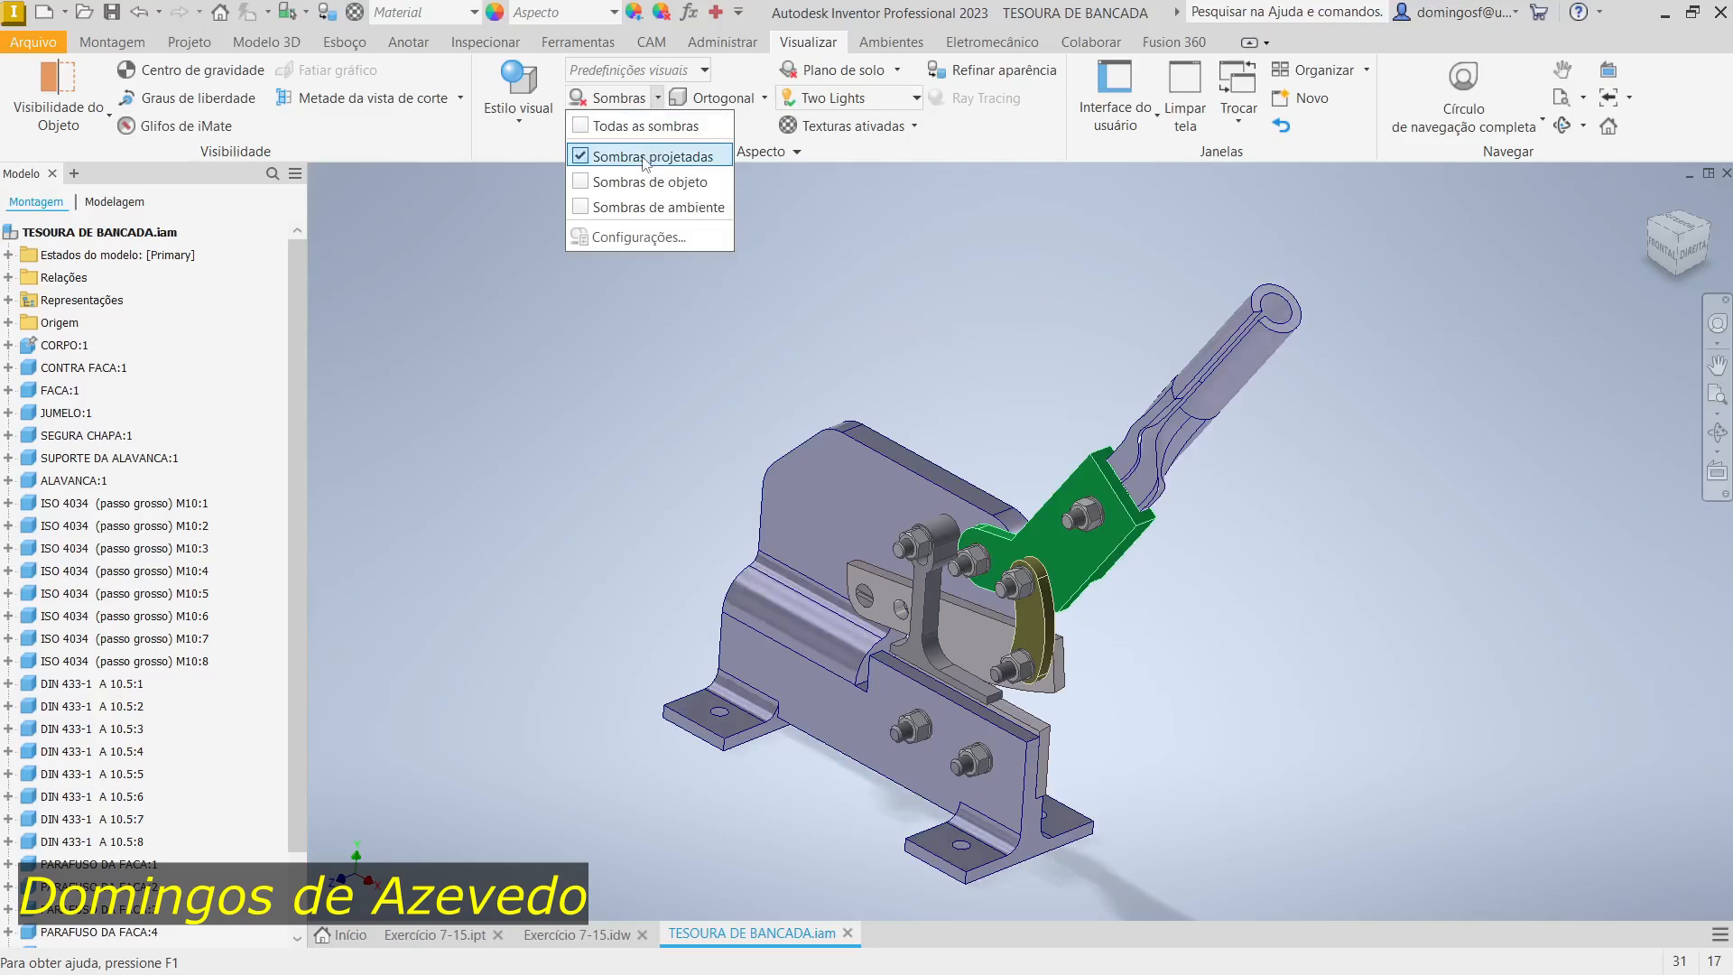
{"action": "left_click", "coordinate": [581, 502]}
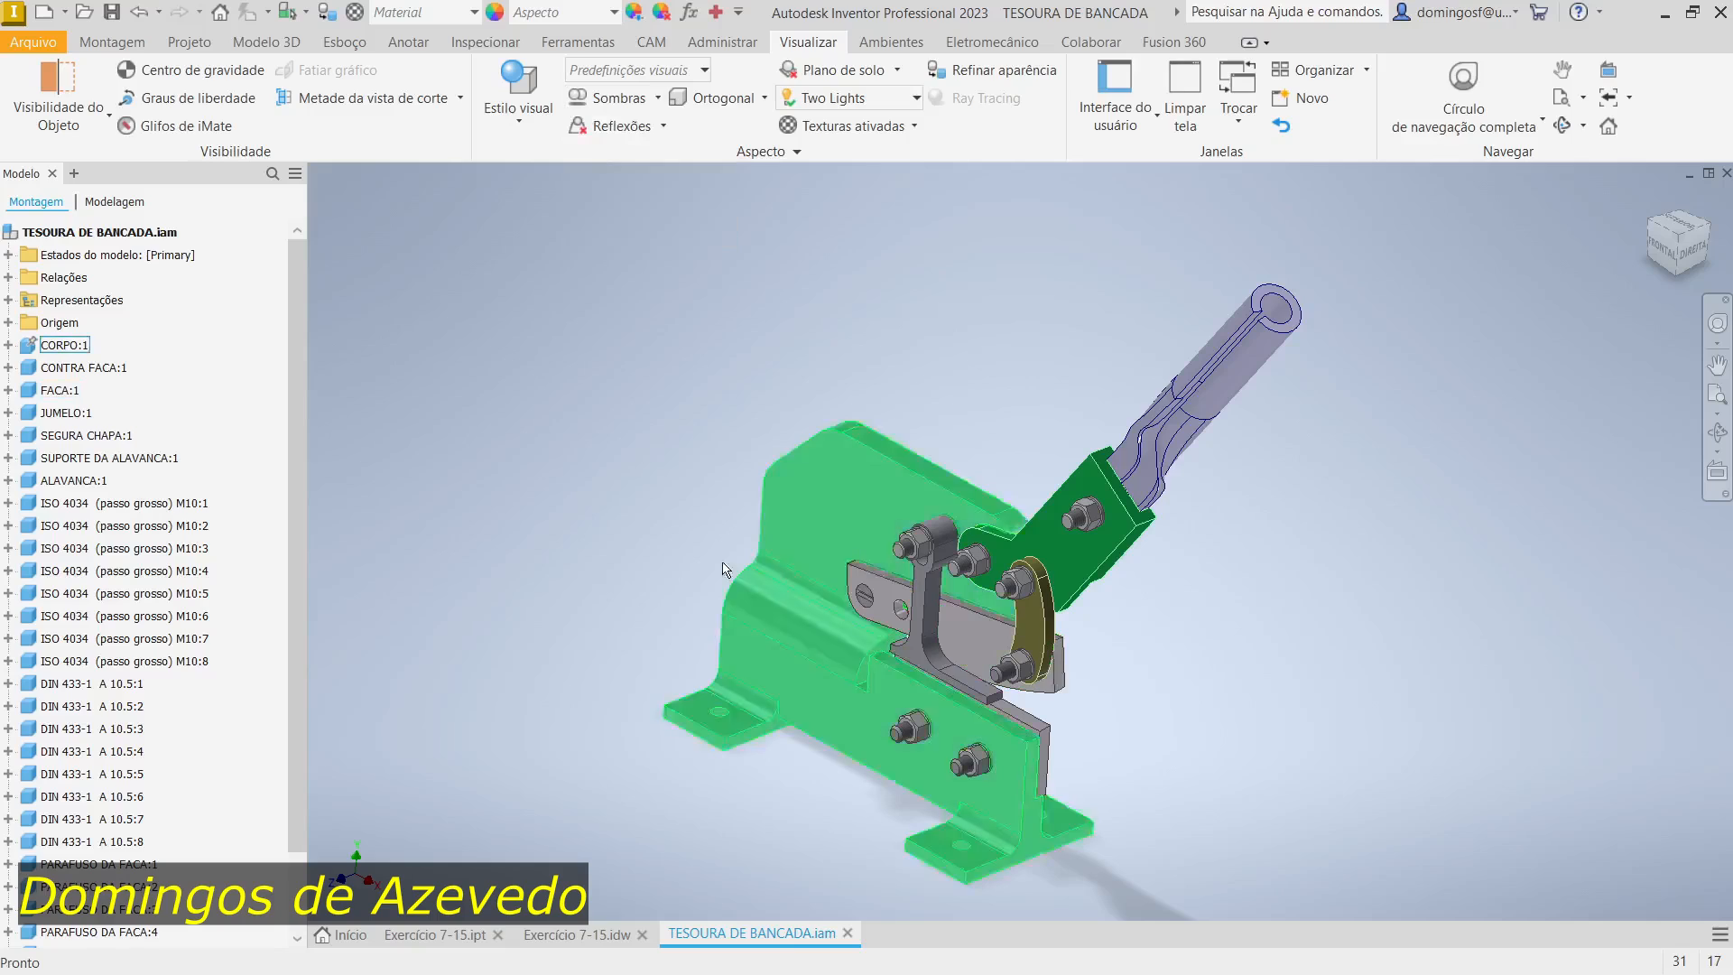
{"action": "key", "text": "F4"}
{"action": "left_click_drag", "start_coordinate": [820, 577], "coordinate": [1042, 886]}
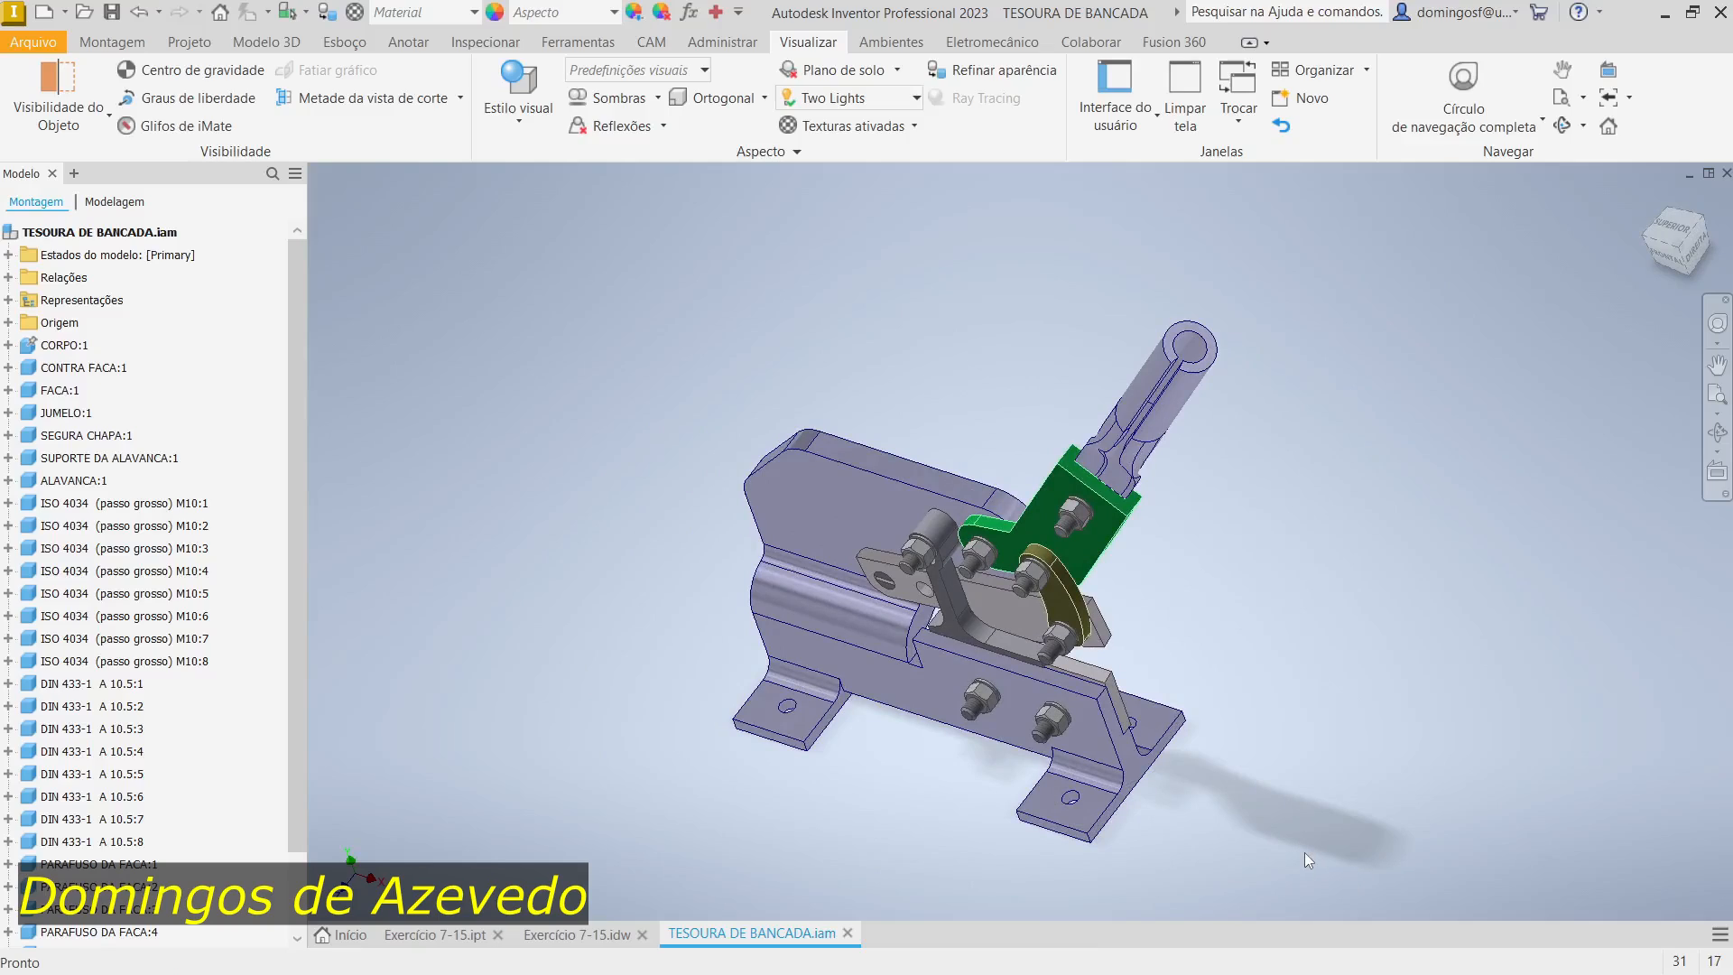
Step: Turn on object shadows (Sombras de objeto) as well and inspect the shear from the rear and front sides
{"action": "left_click", "coordinate": [658, 99]}
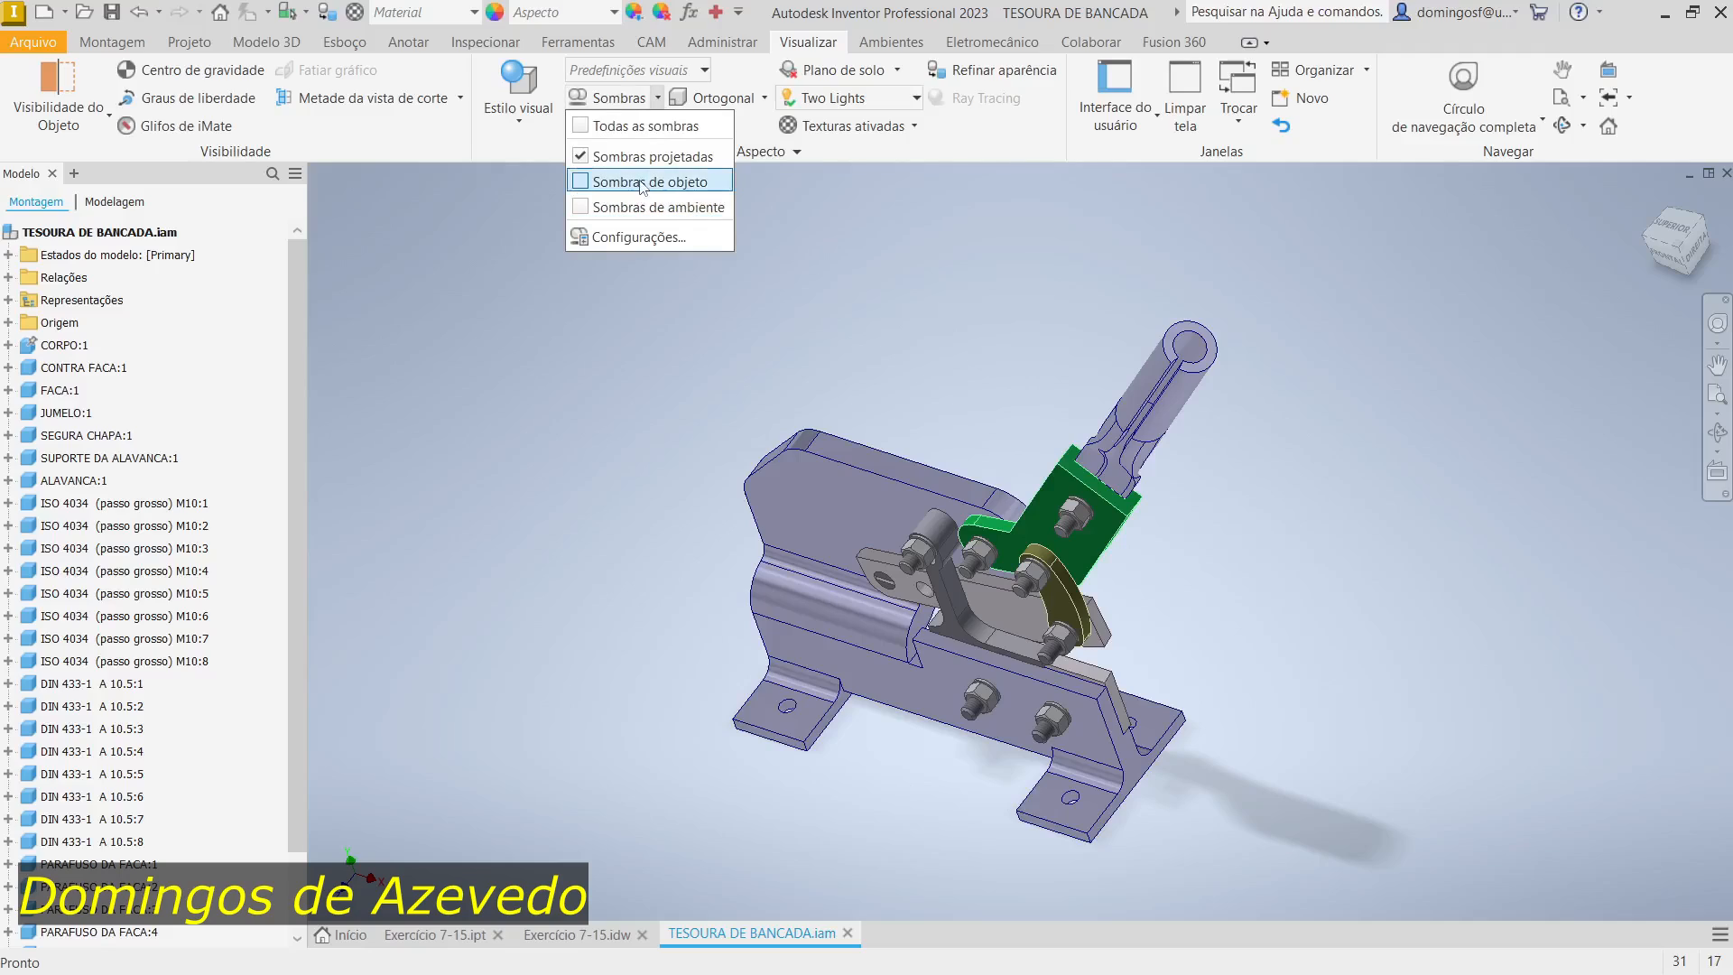
{"action": "left_click", "coordinate": [540, 408]}
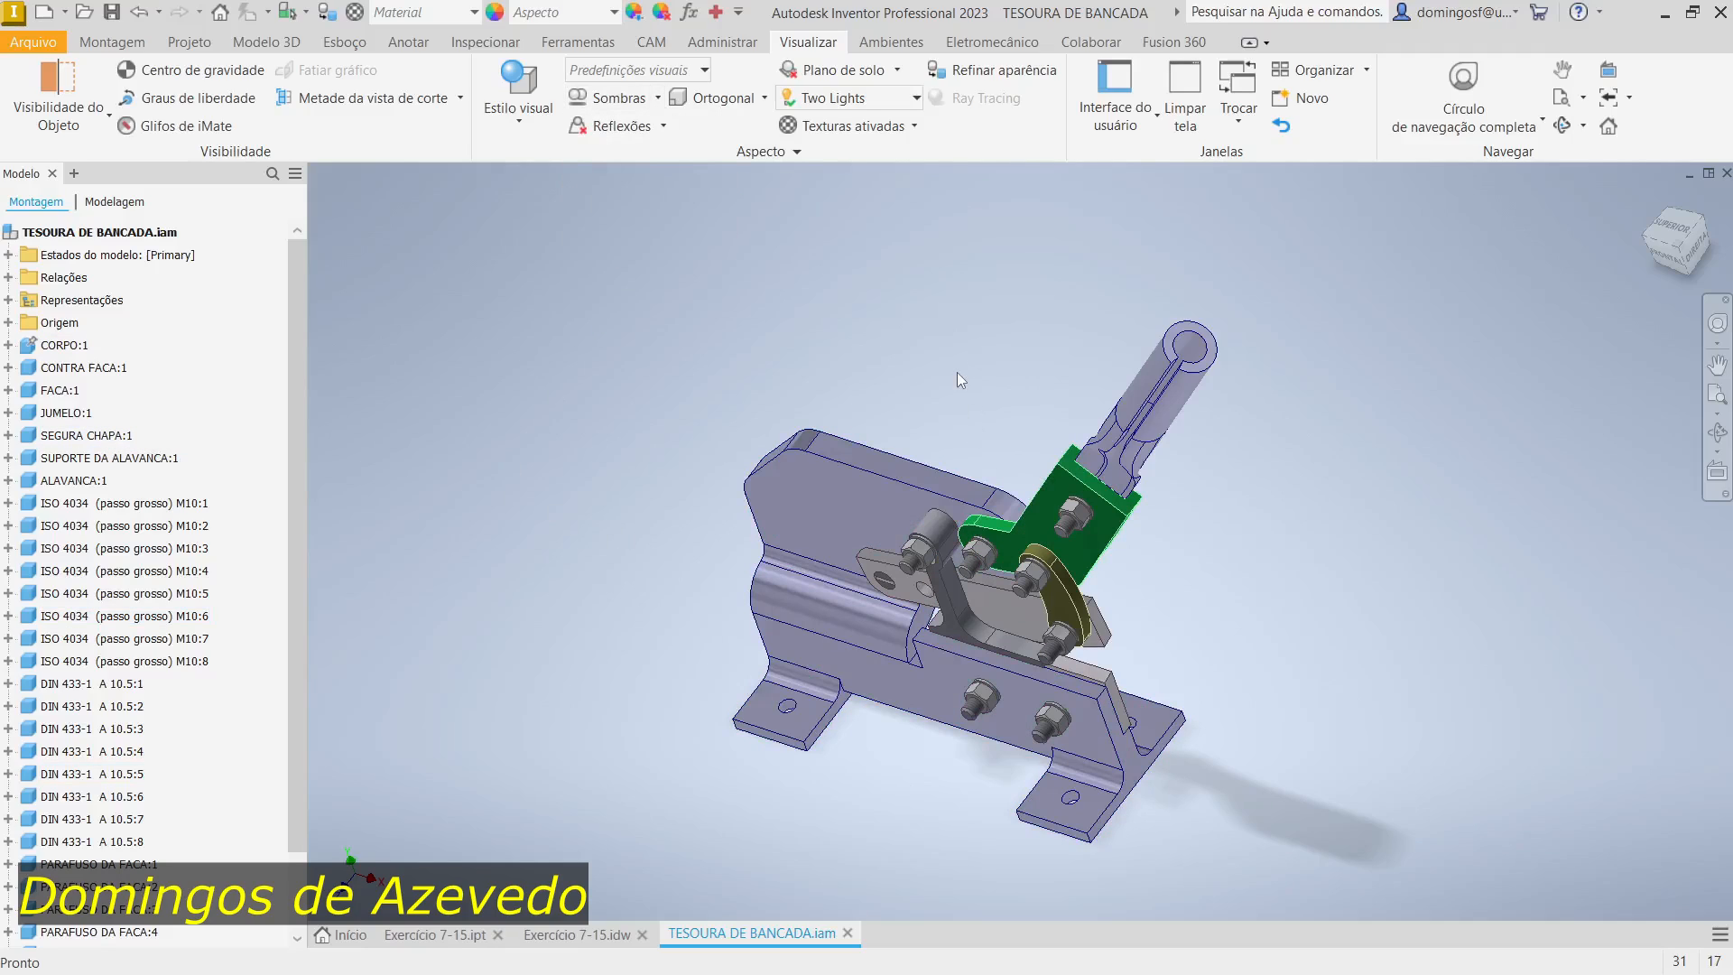
{"action": "key", "text": "F4"}
{"action": "left_click_drag", "start_coordinate": [939, 515], "coordinate": [670, 471]}
{"action": "middle_click_drag", "start_coordinate": [670, 472], "coordinate": [495, 381], "text": "shift"}
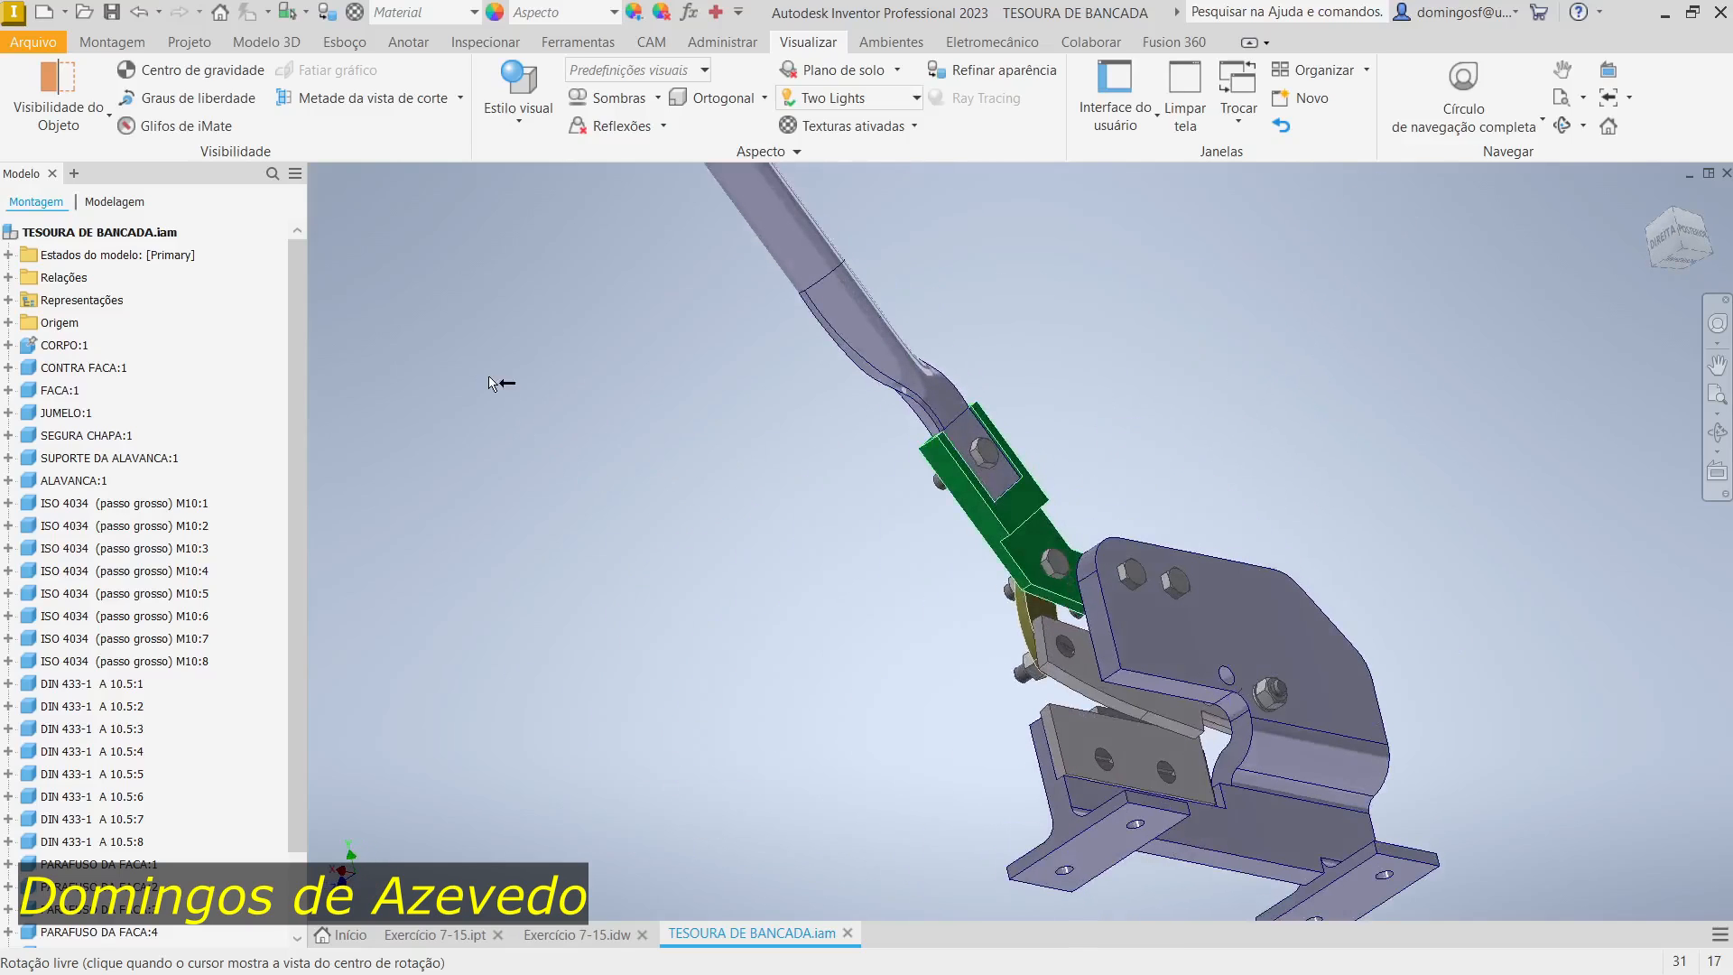
{"action": "key", "text": "F4"}
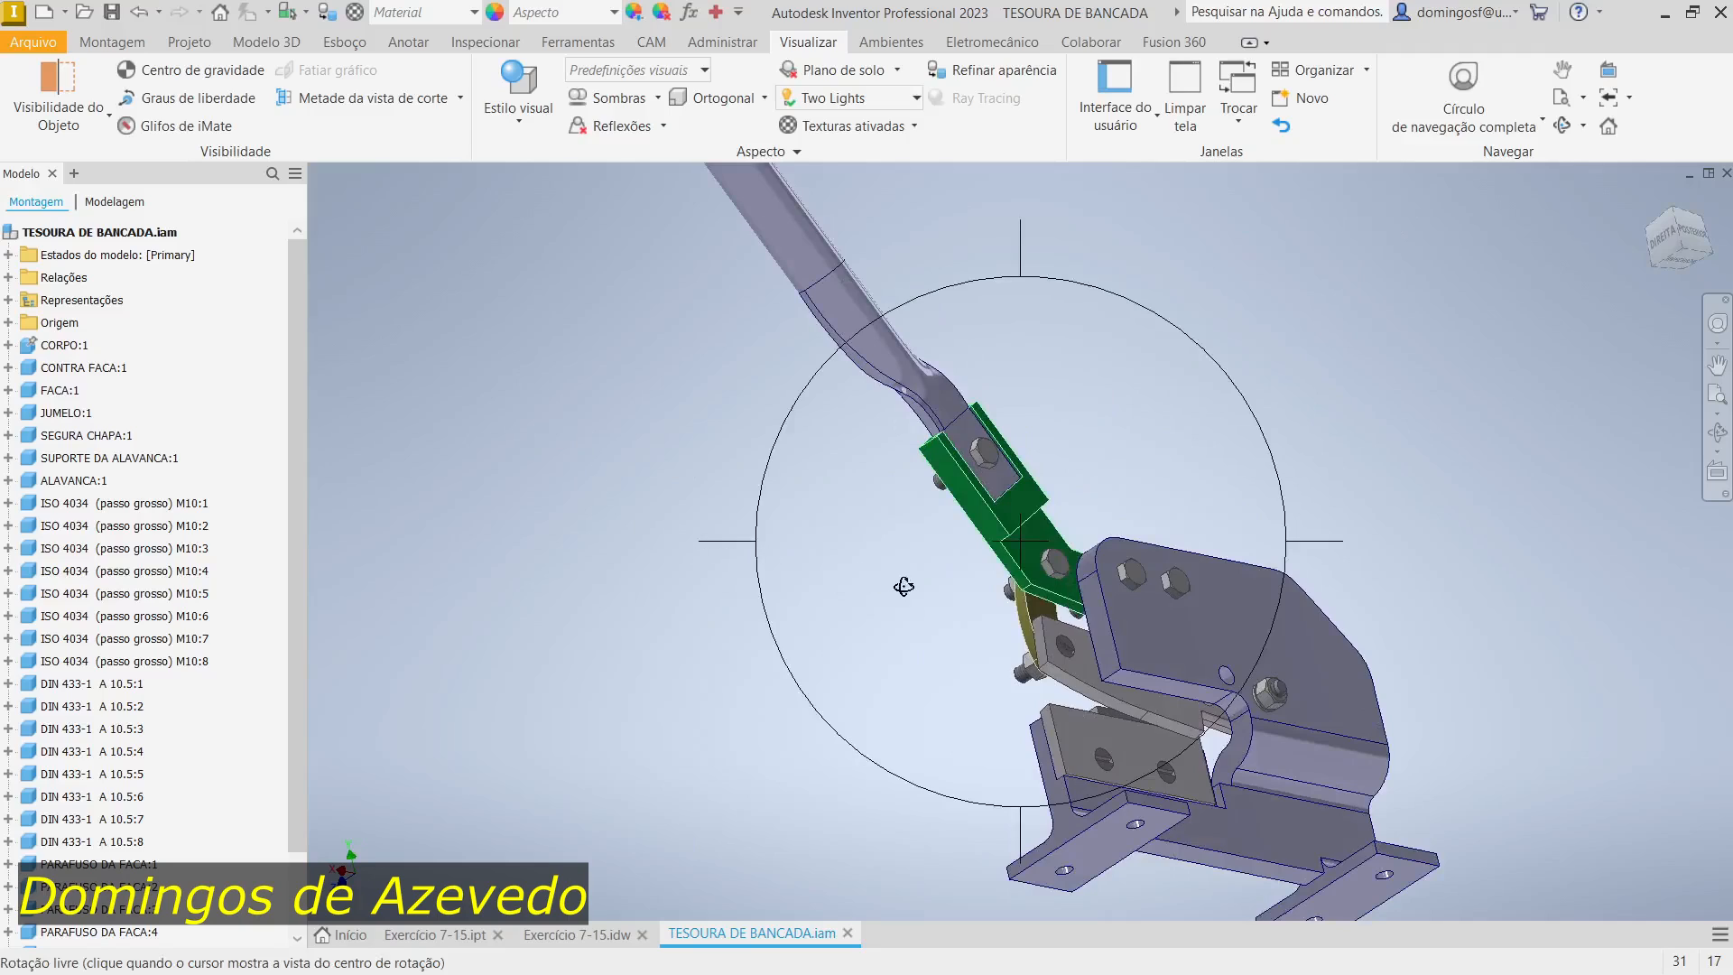
{"action": "left_click_drag", "start_coordinate": [894, 582], "coordinate": [907, 623]}
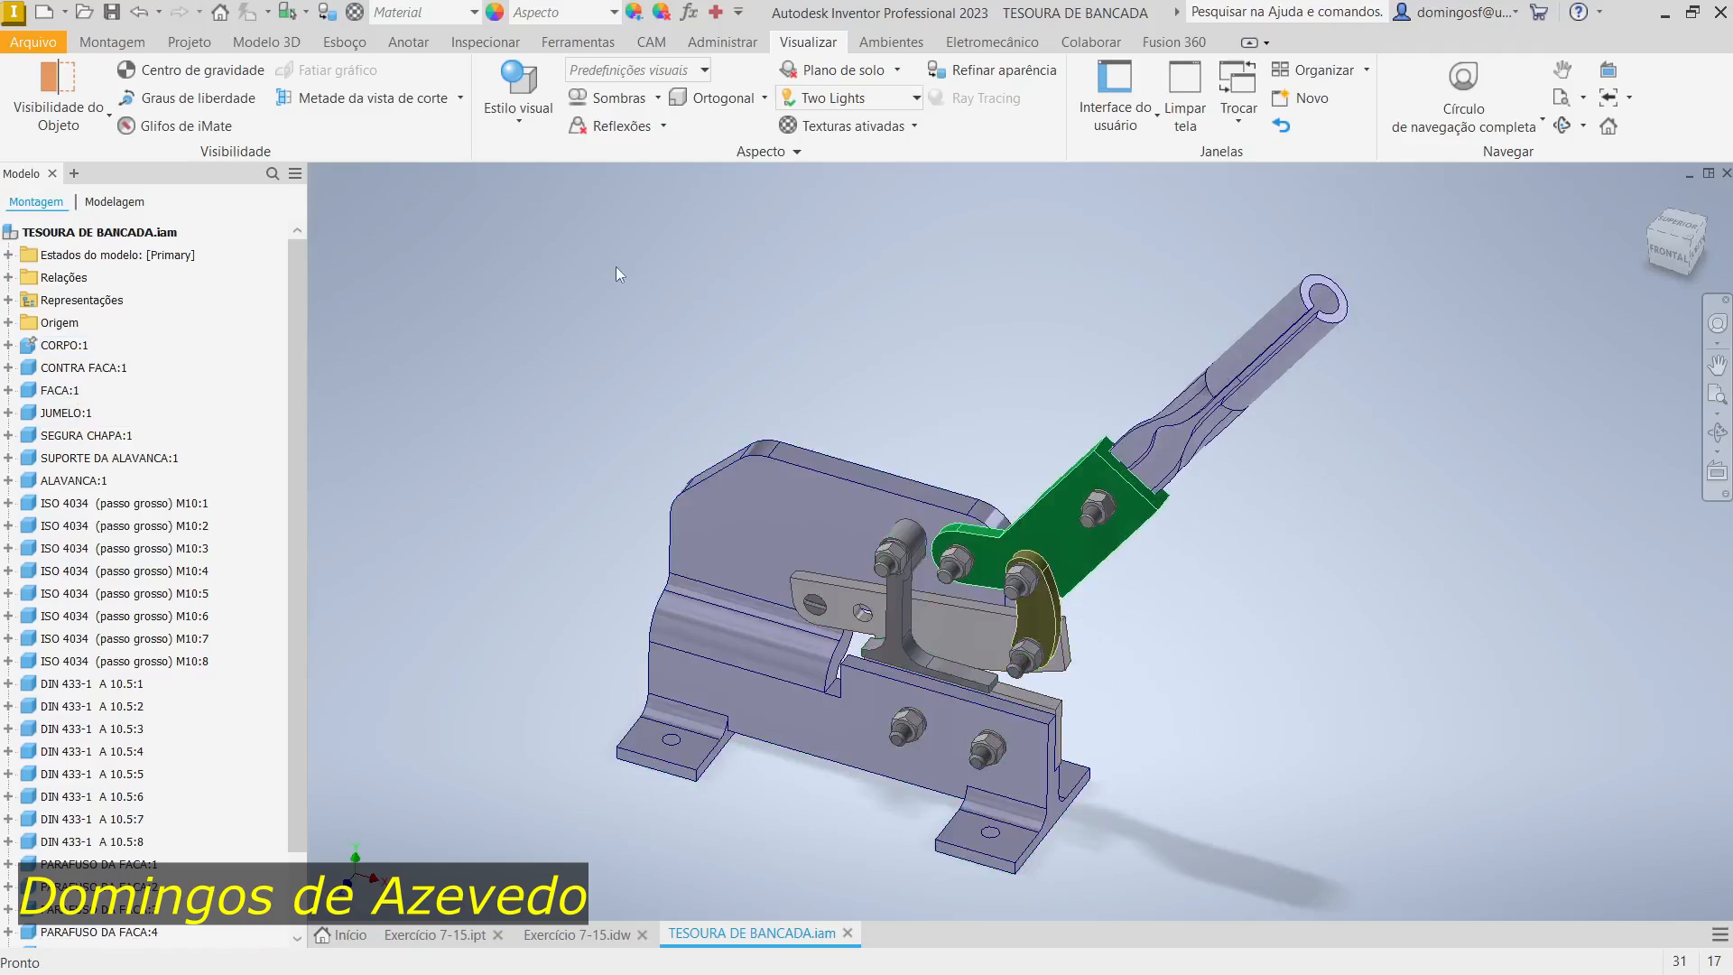
Step: Add ambient shadows (Sombras de ambiente) to the assembly and inspect the shading up close on the front and rear sides
{"action": "left_click", "coordinate": [657, 98]}
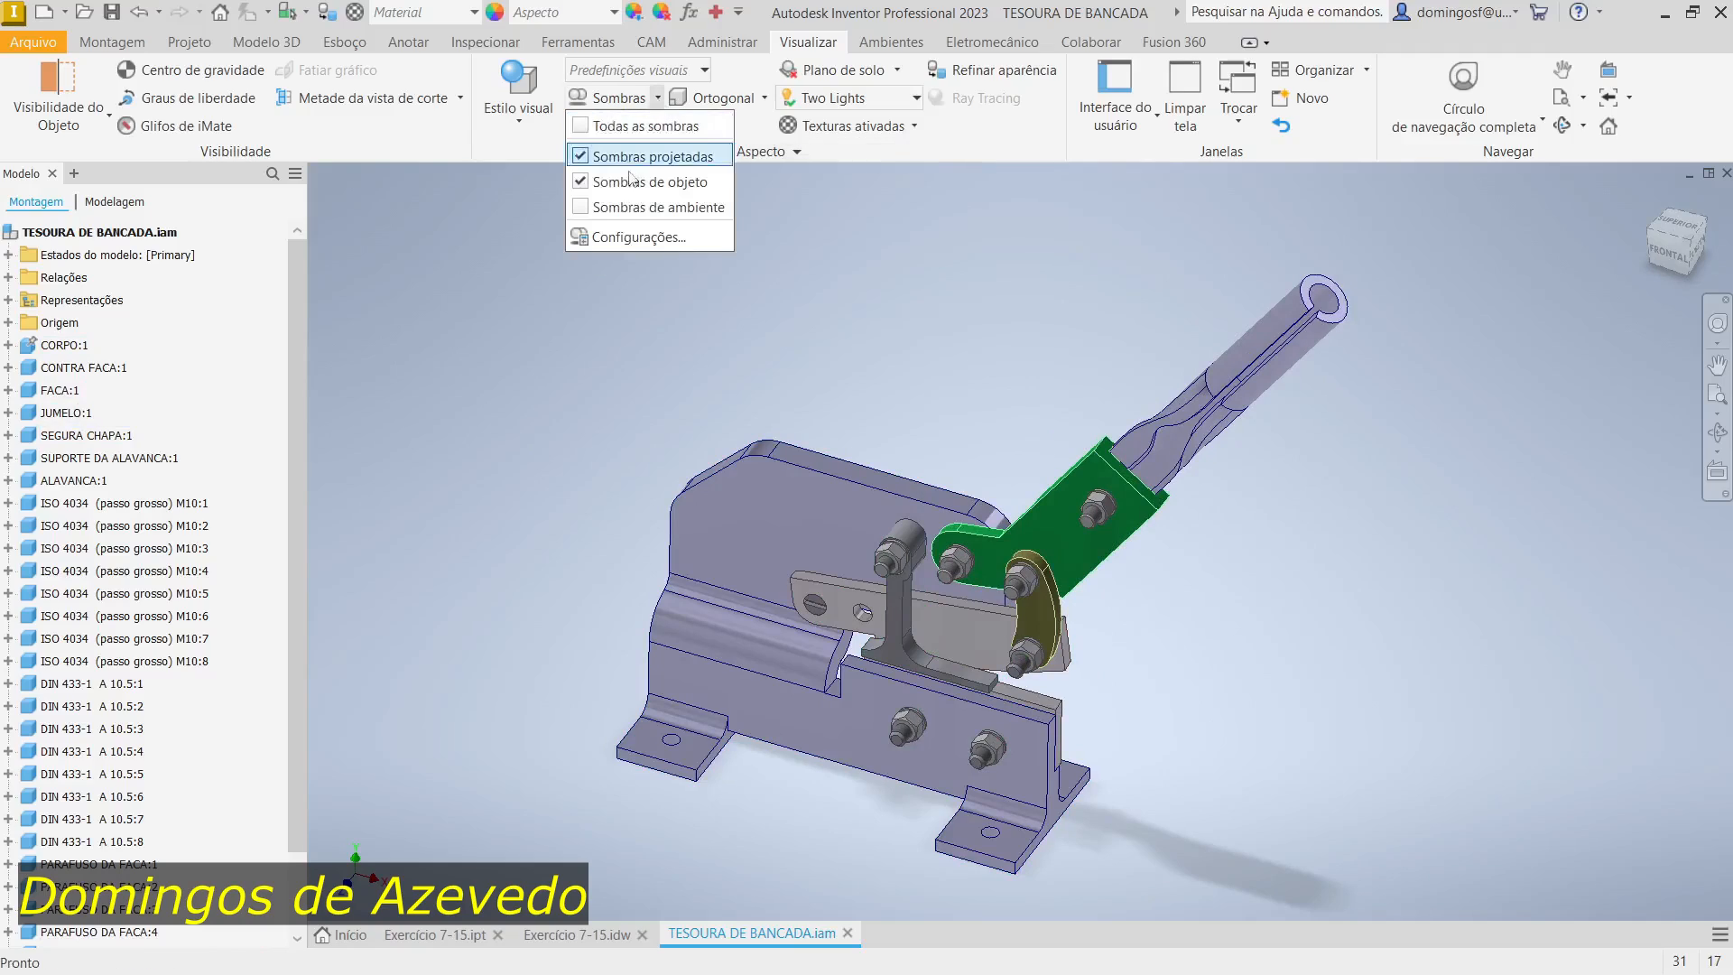
{"action": "left_click", "coordinate": [595, 283]}
{"action": "left_click", "coordinate": [736, 548]}
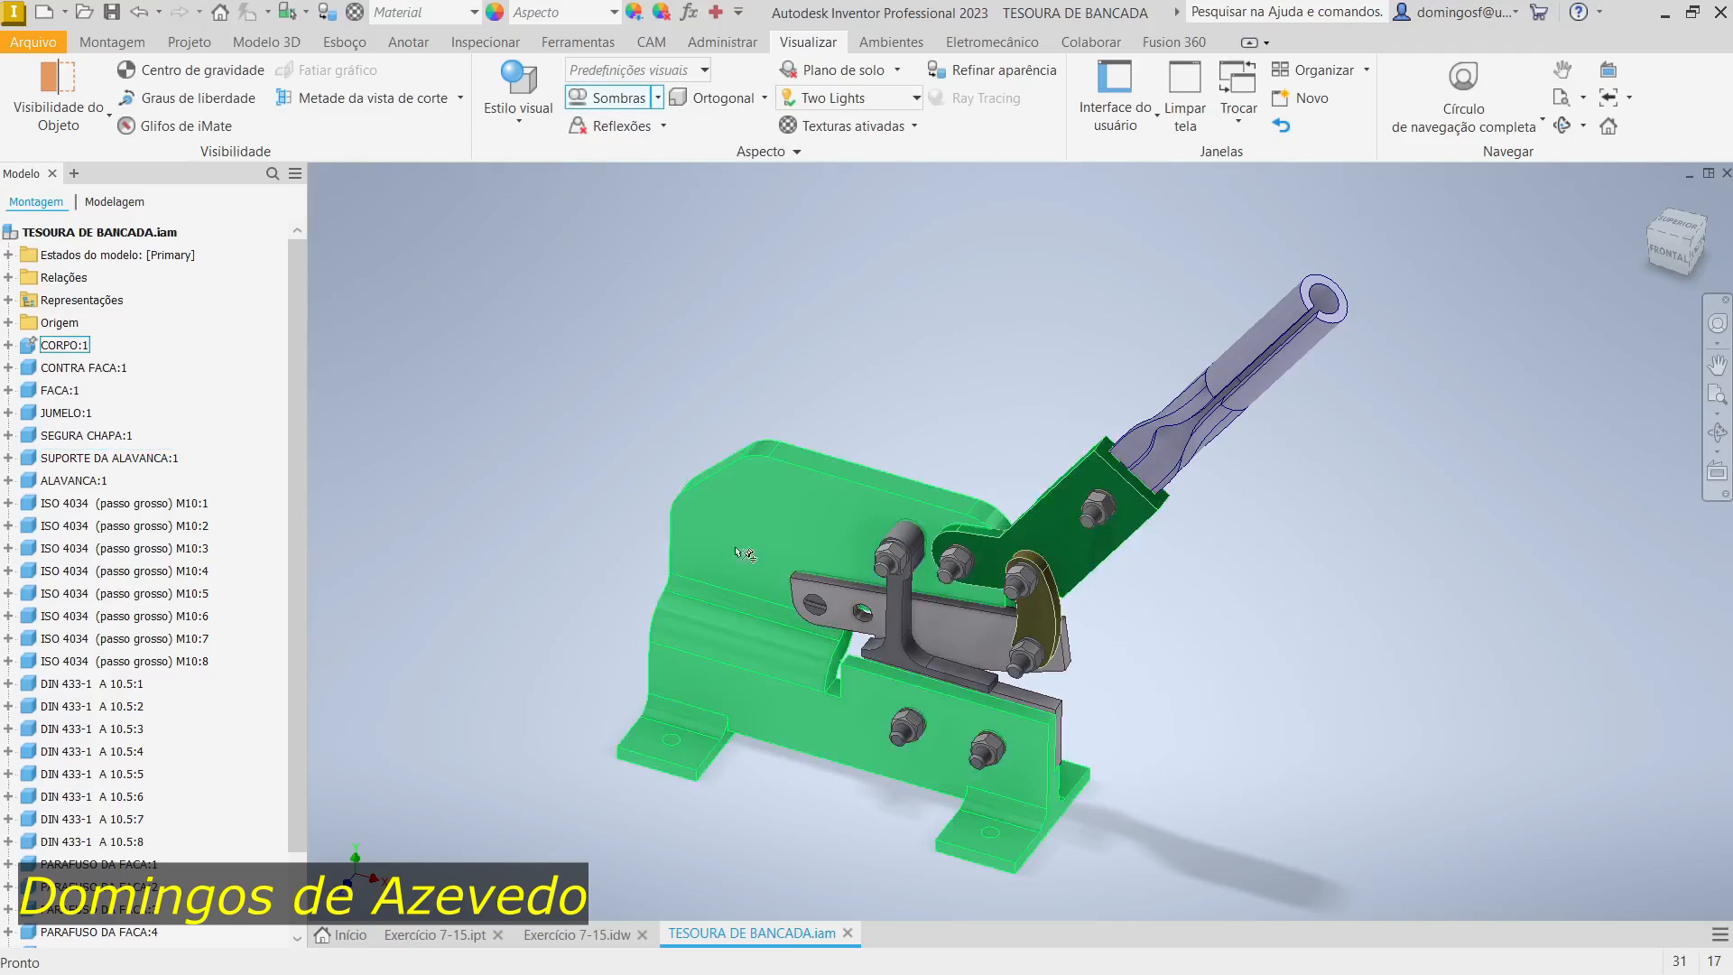
{"action": "left_click", "coordinate": [409, 723]}
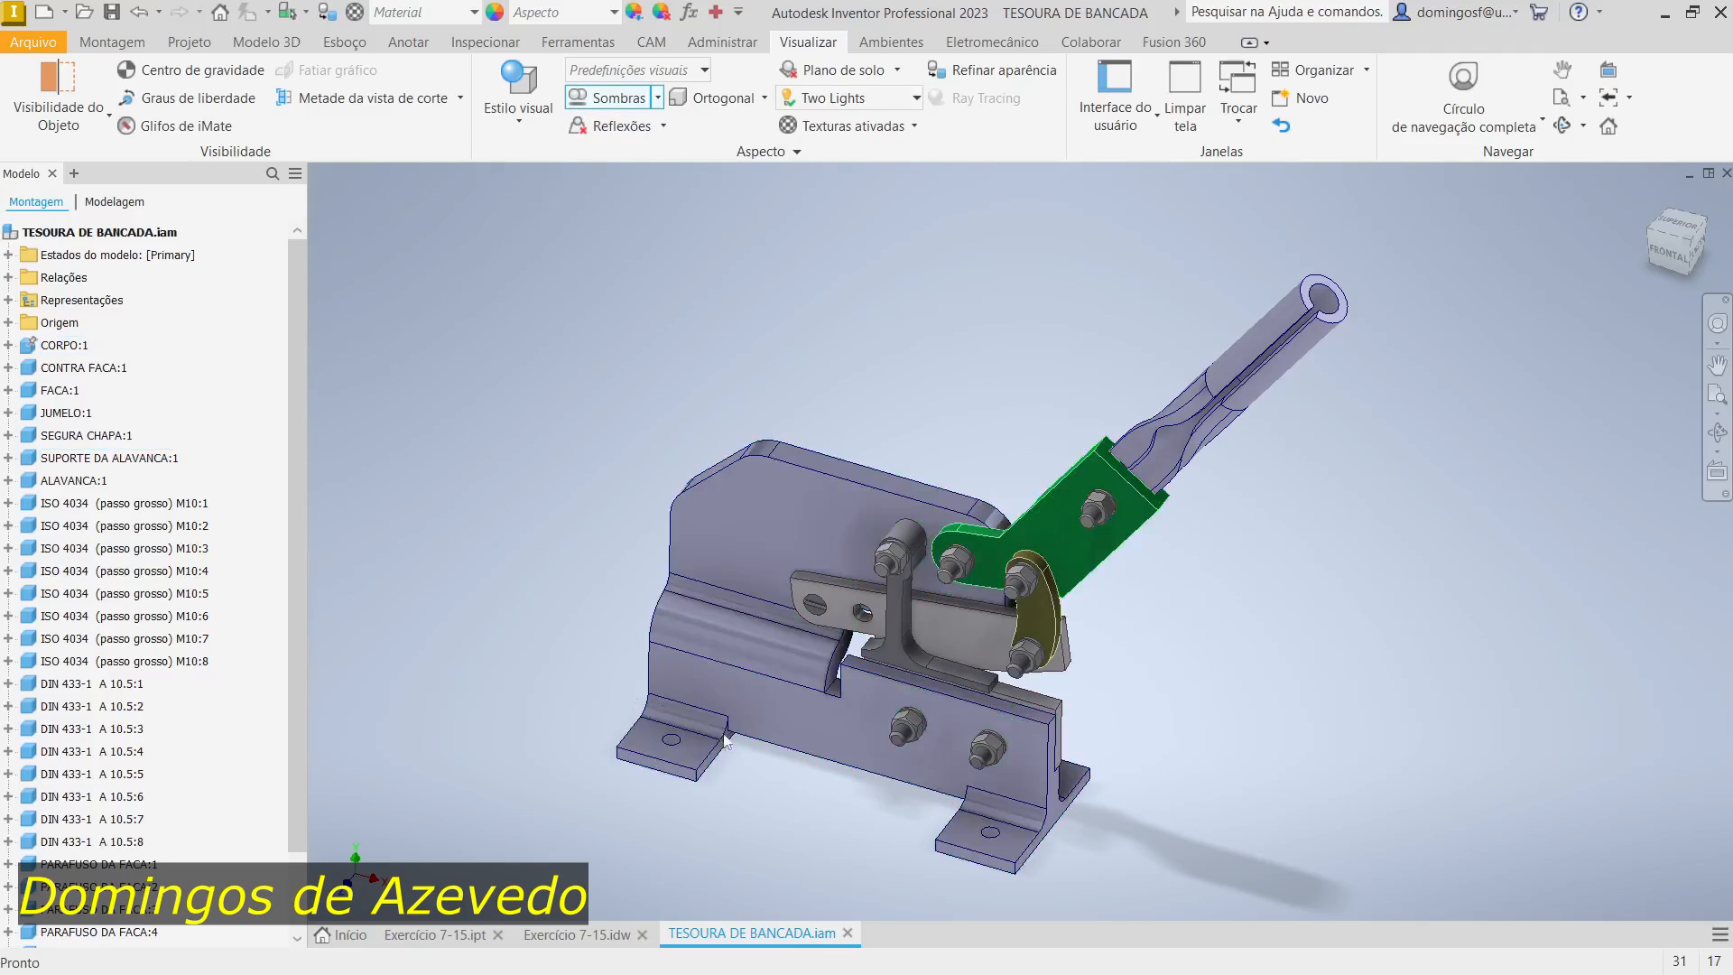
{"action": "scroll", "coordinate": [1081, 723], "scroll_direction": "down", "scroll_amount": 4}
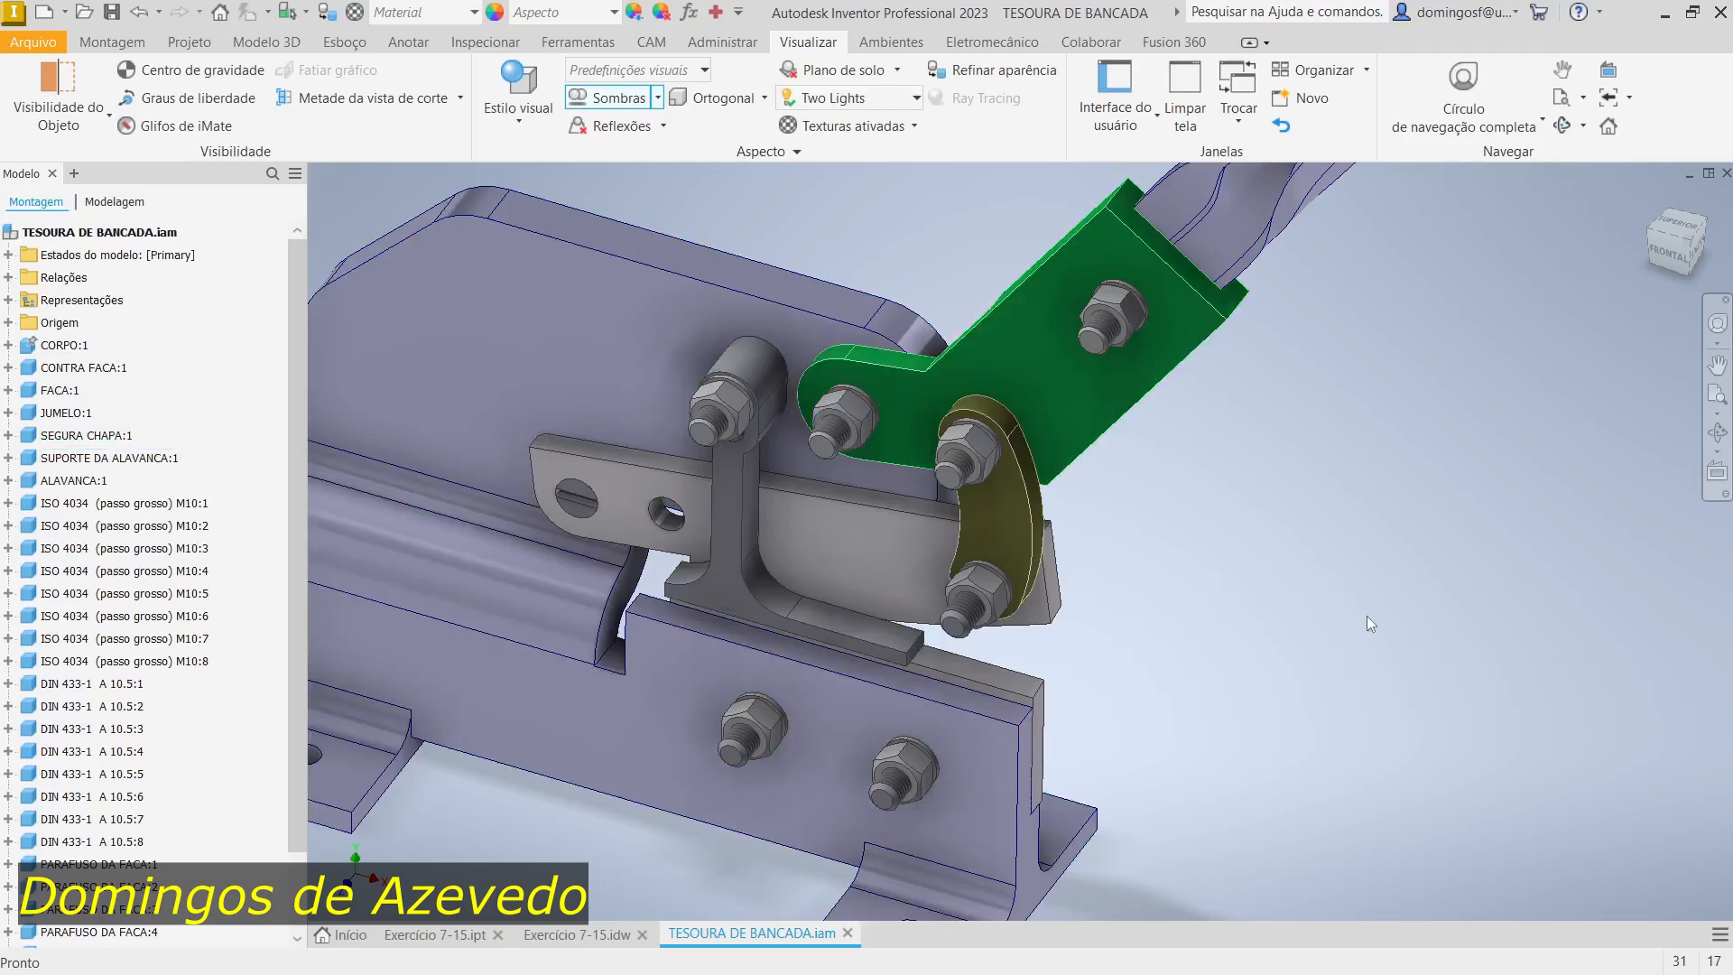
{"action": "scroll", "coordinate": [1366, 616], "scroll_direction": "up", "scroll_amount": 5}
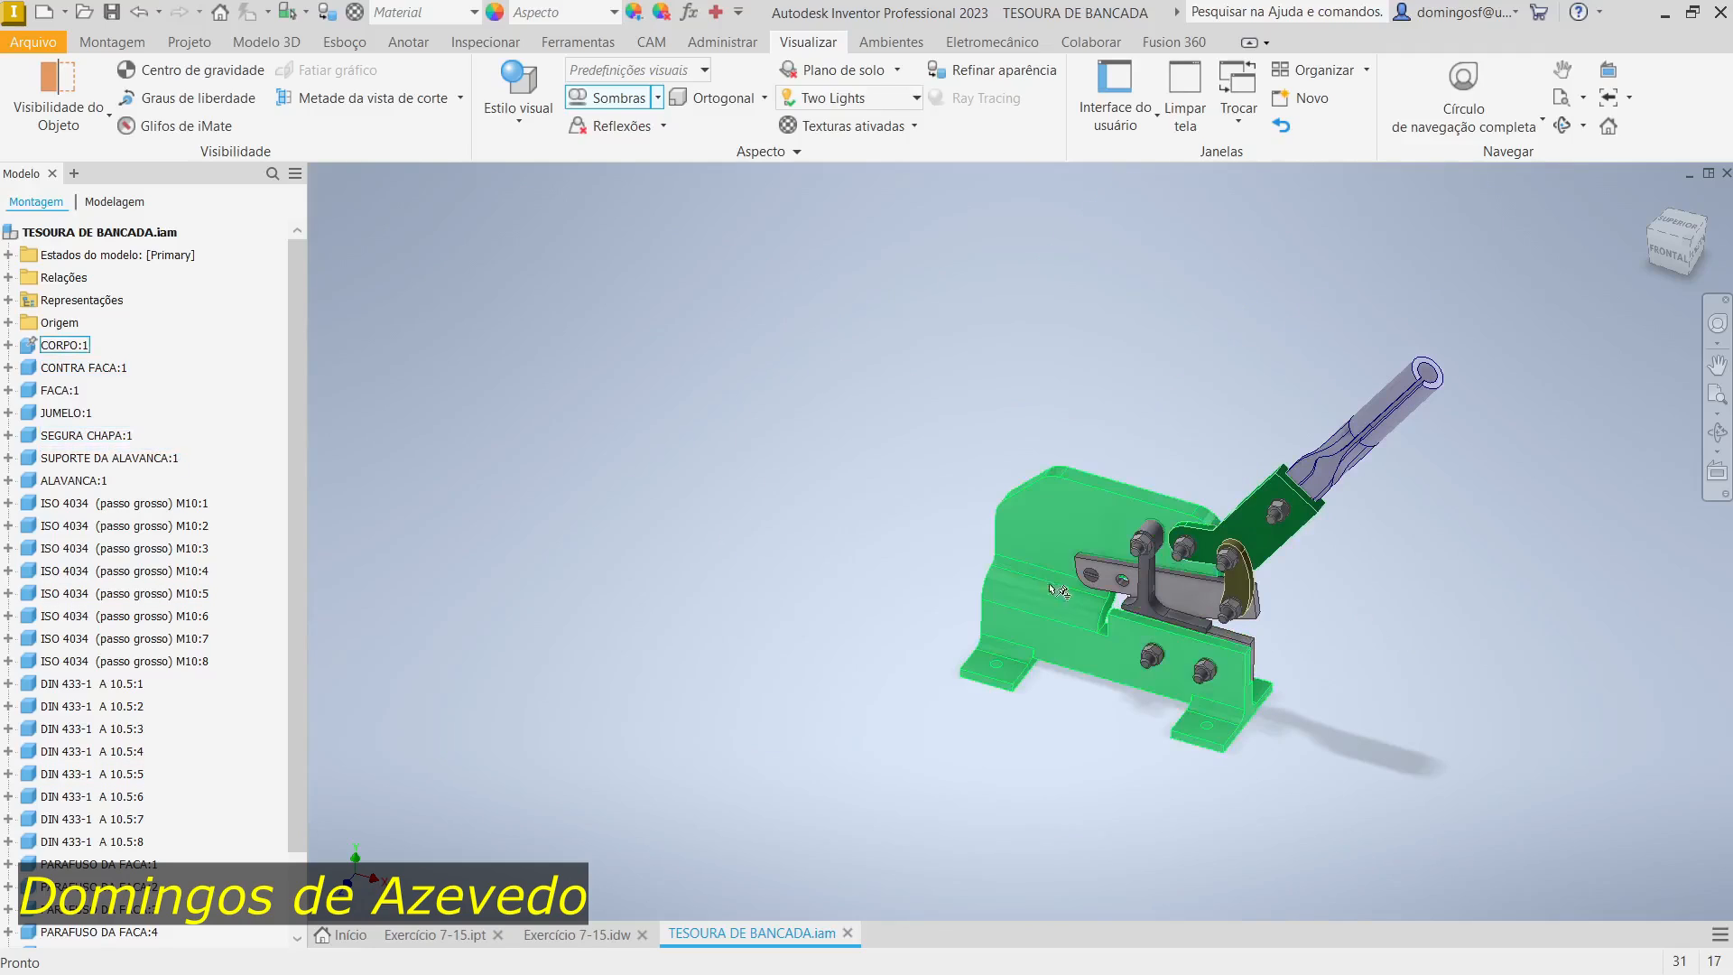
{"action": "key", "text": "F4"}
{"action": "left_click_drag", "start_coordinate": [991, 529], "coordinate": [650, 487]}
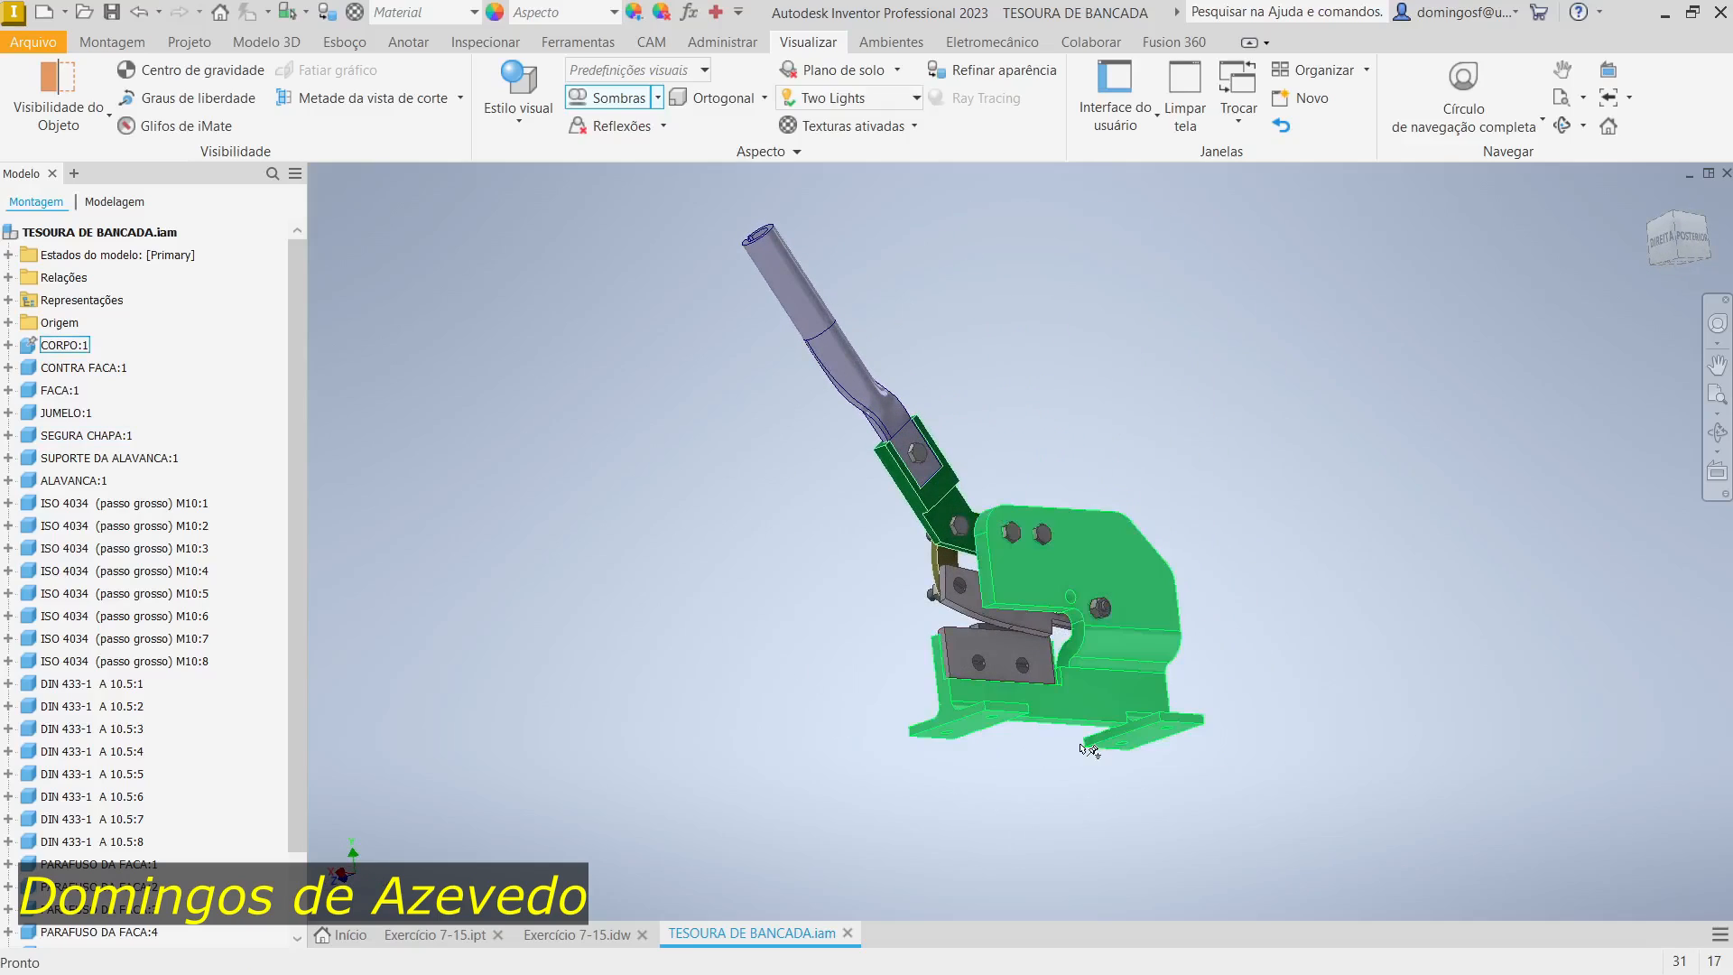
{"action": "scroll", "coordinate": [1086, 748], "scroll_direction": "down", "scroll_amount": 5}
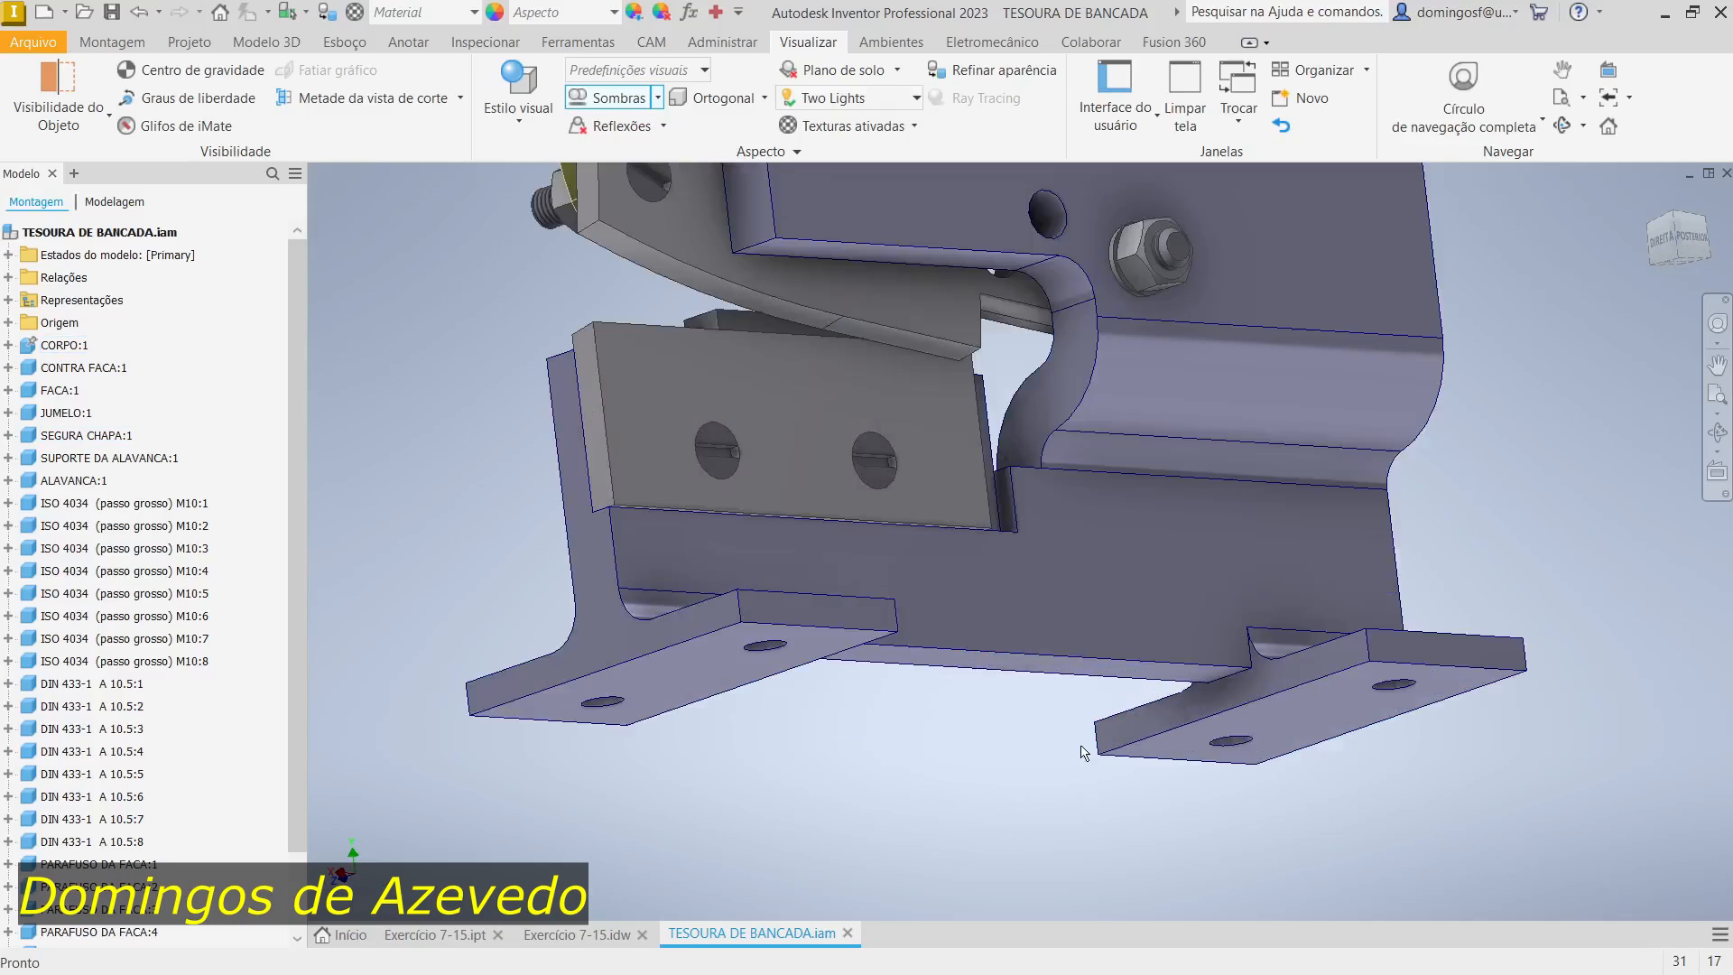
{"action": "scroll", "coordinate": [1083, 752], "scroll_direction": "up", "scroll_amount": 6}
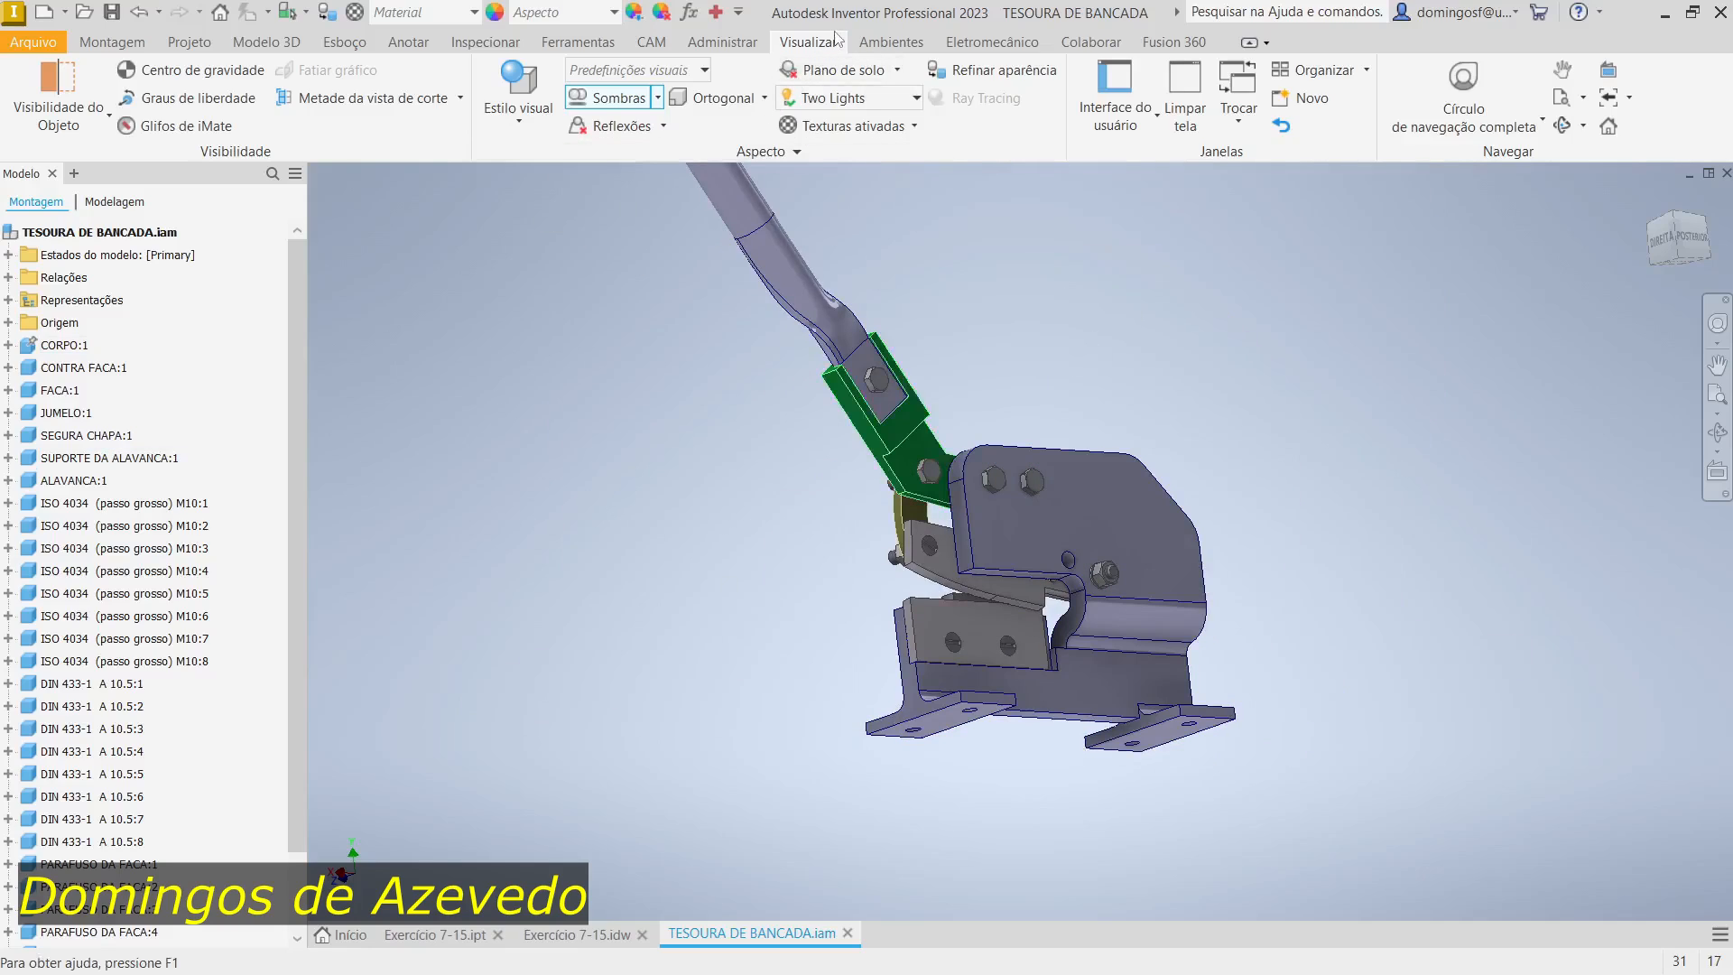
Step: Switch to the Exercício 7-15 part and set its visual style to Sombreado com arestas
{"action": "left_click", "coordinate": [444, 931]}
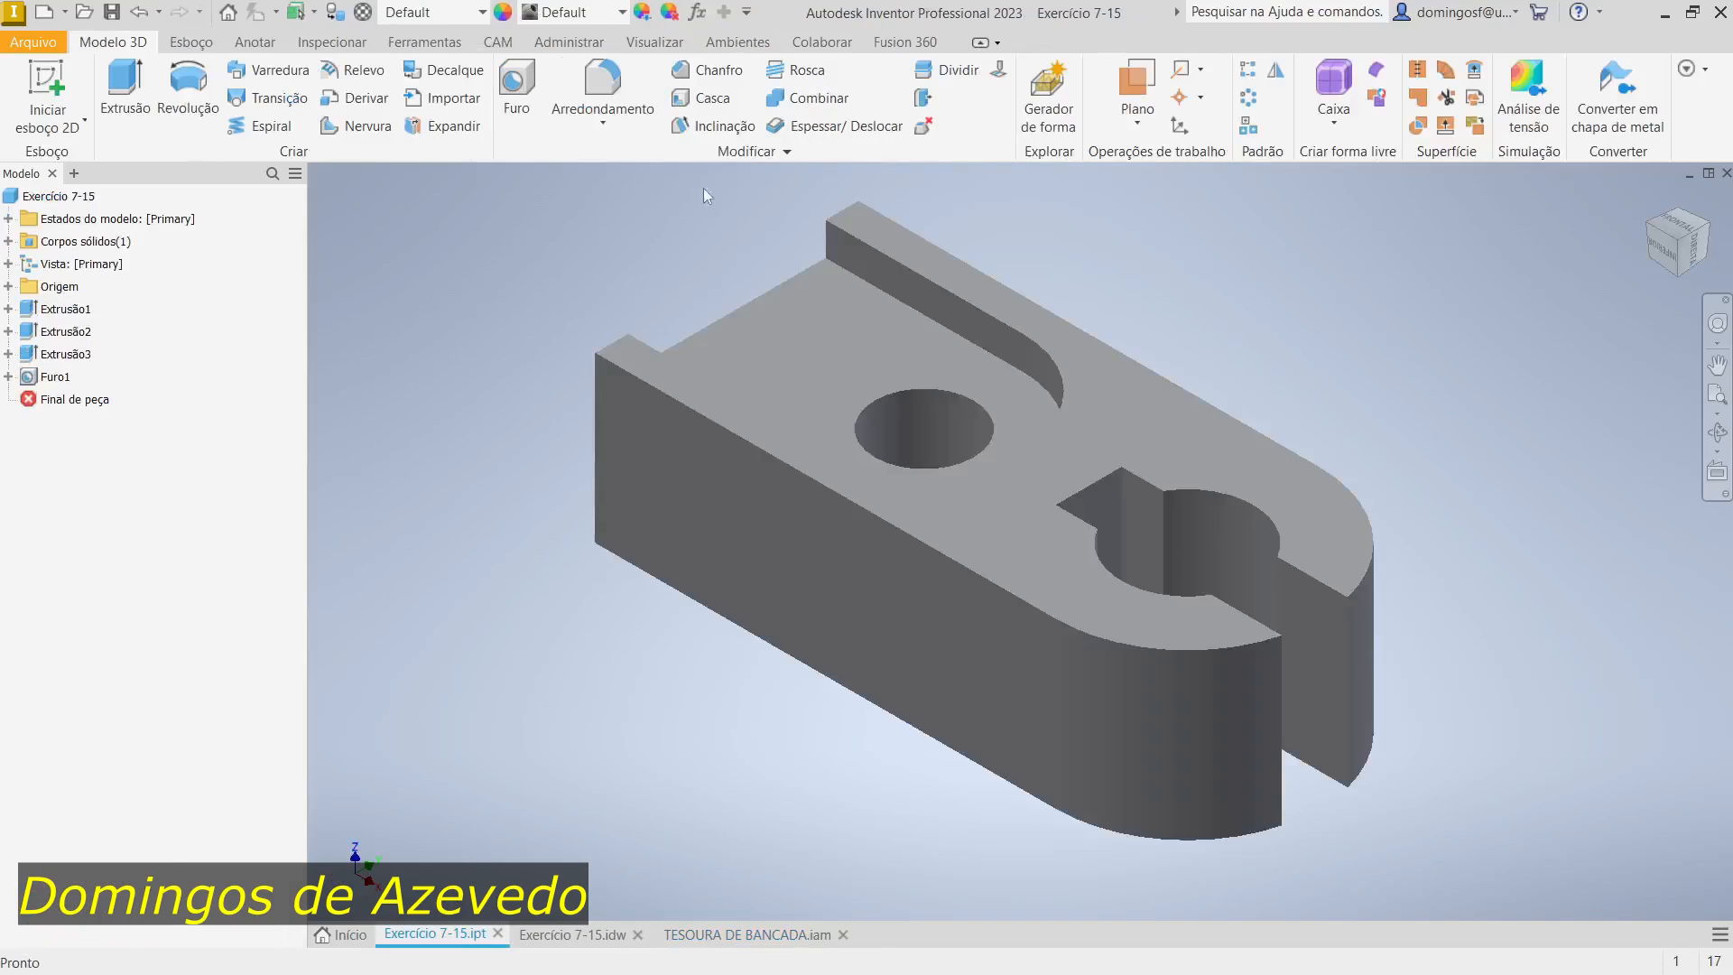
{"action": "left_click", "coordinate": [655, 42]}
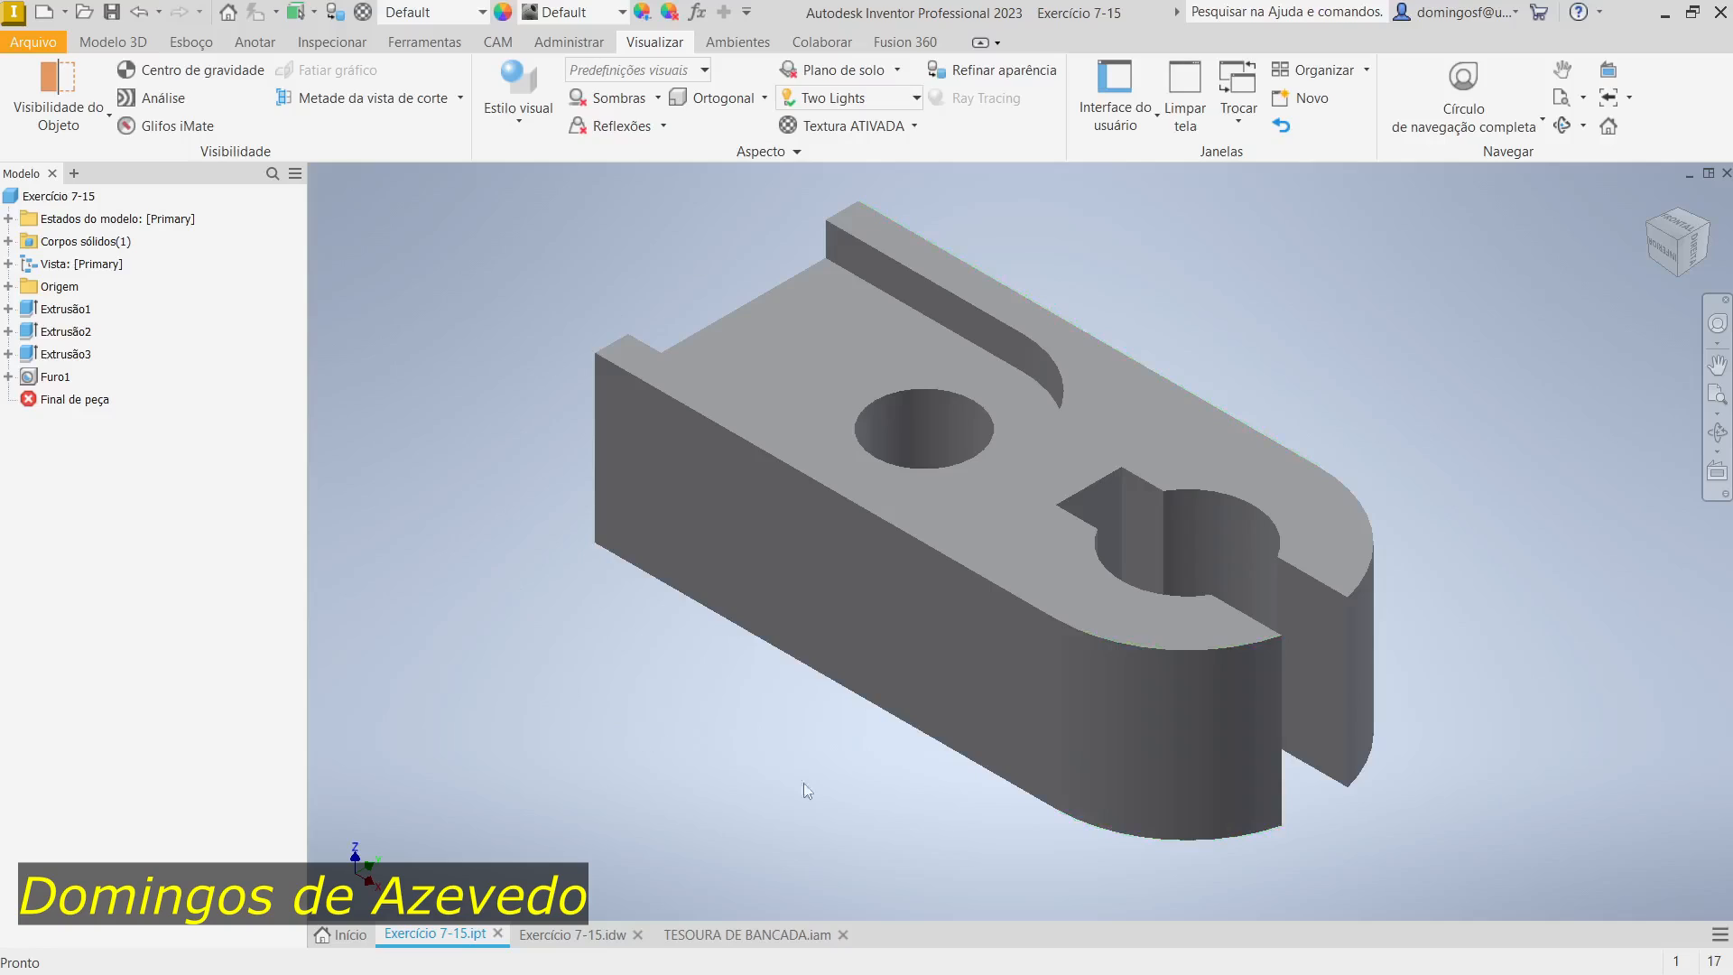
{"action": "left_click", "coordinate": [520, 125]}
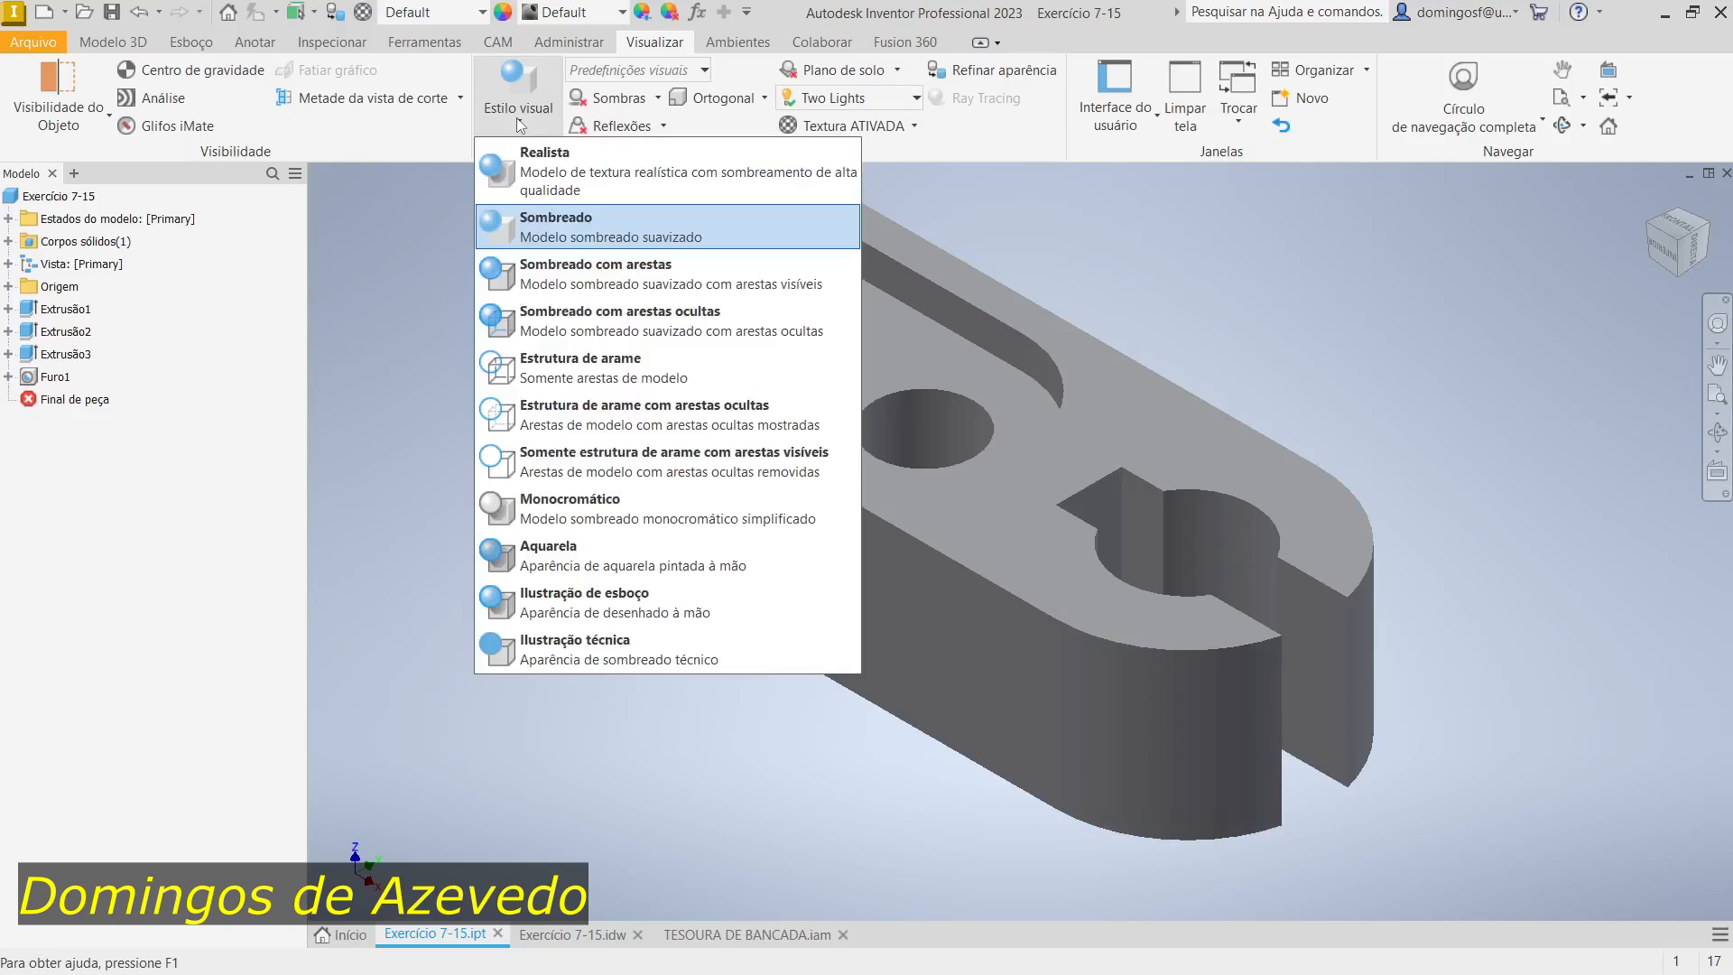
{"action": "left_click", "coordinate": [547, 278]}
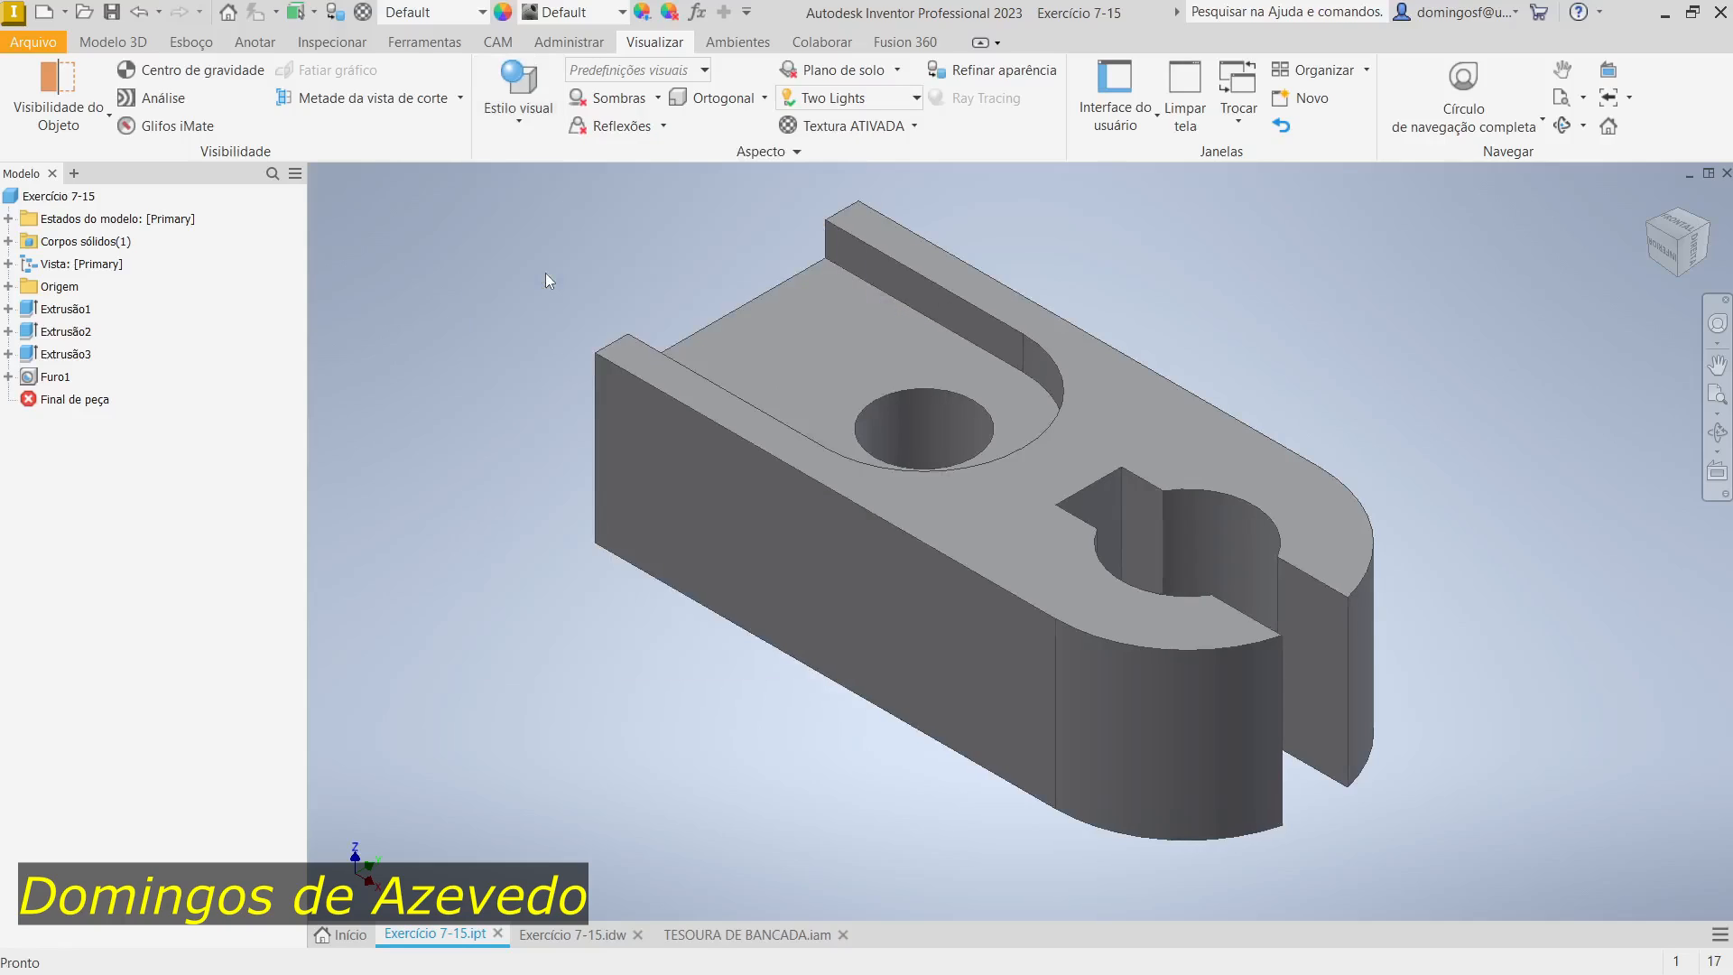
Step: Try the Estrutura de arame visual style on the part, followed by Estrutura de arame com arestas ocultas
{"action": "left_click", "coordinate": [501, 123]}
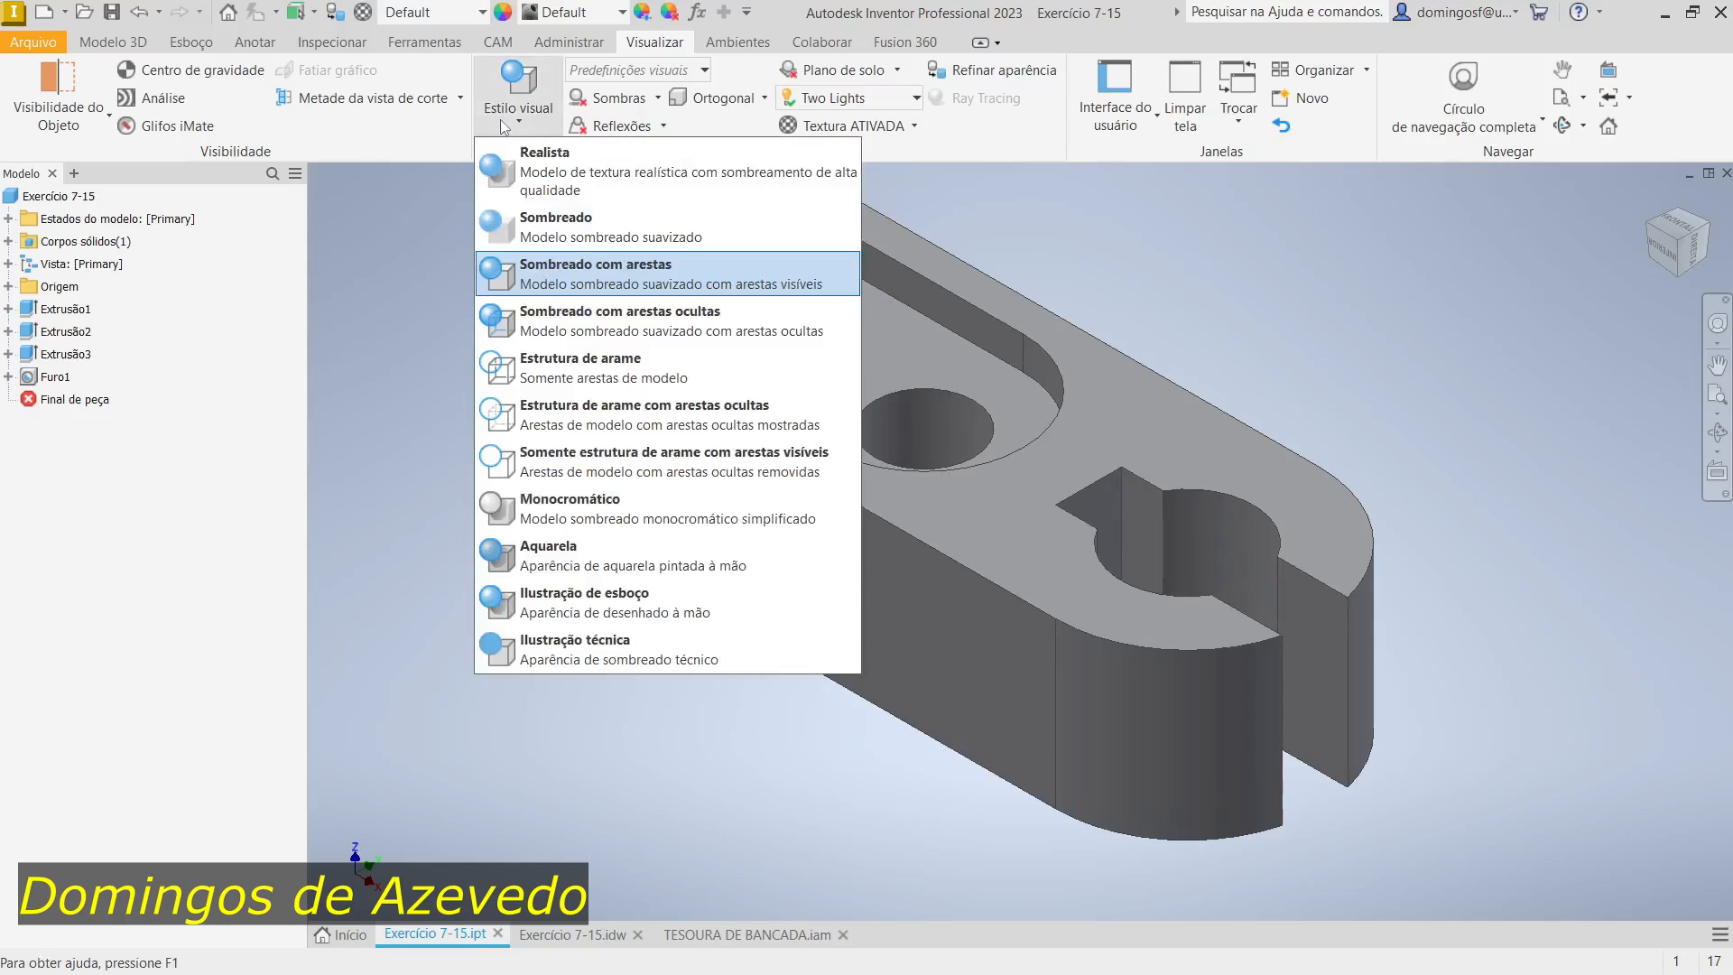
{"action": "left_click", "coordinate": [559, 382]}
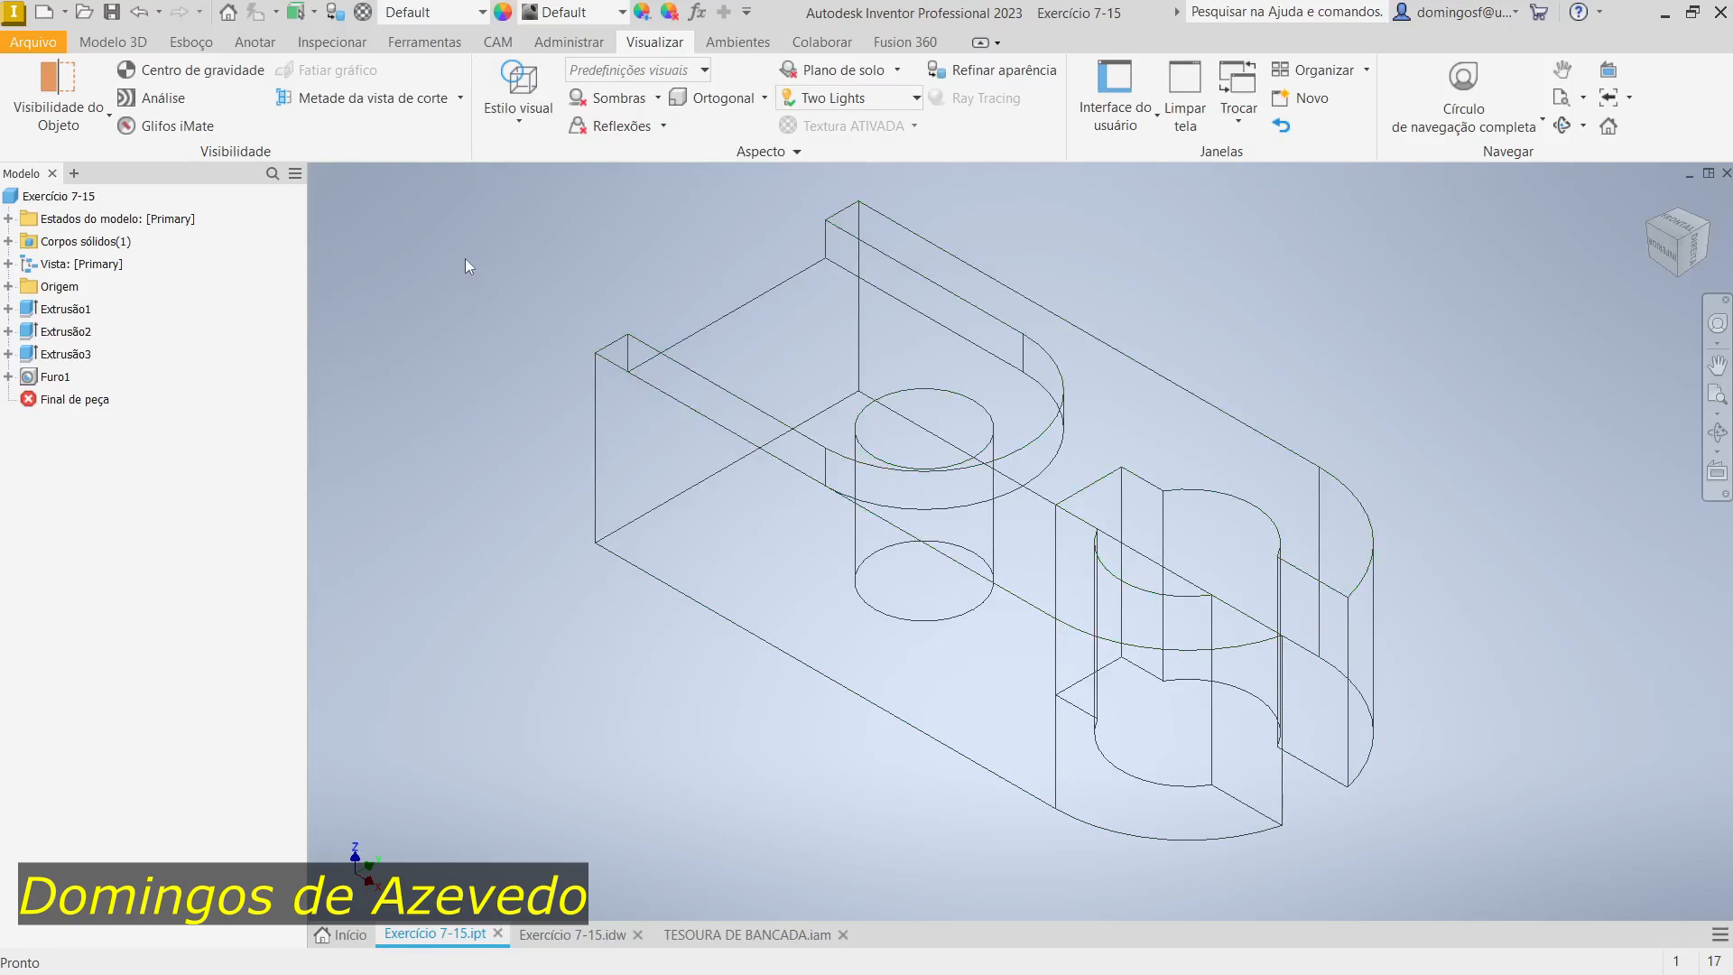
{"action": "left_click", "coordinate": [518, 117]}
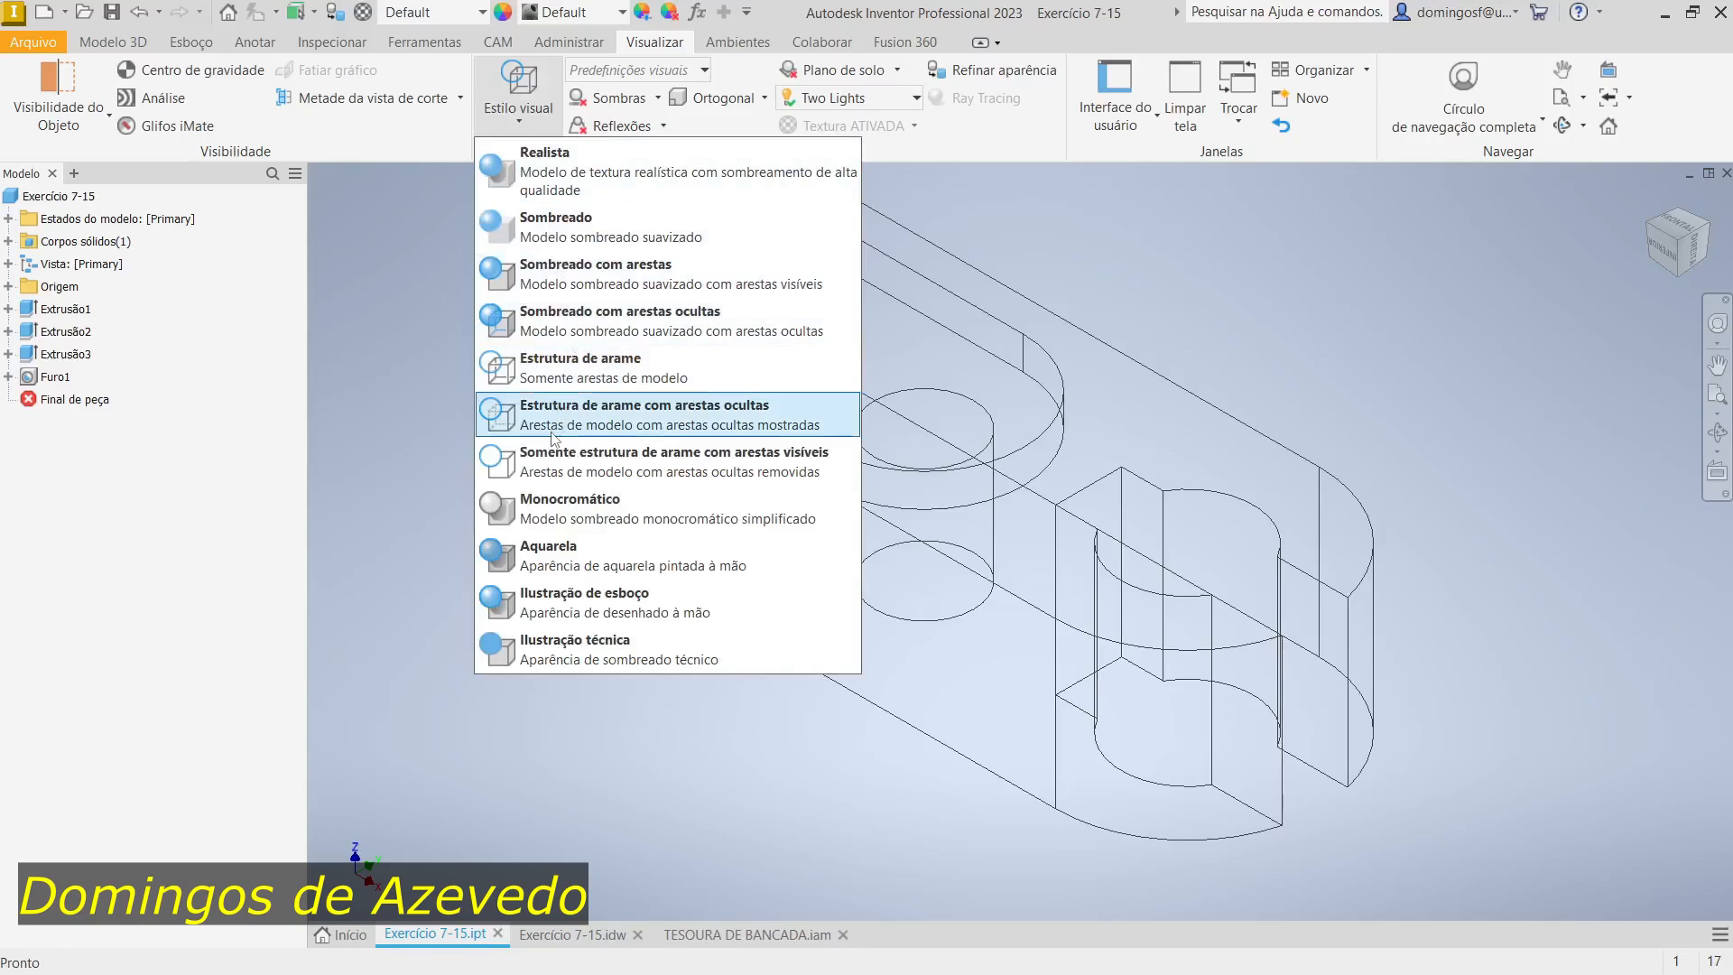
{"action": "left_click", "coordinate": [717, 424]}
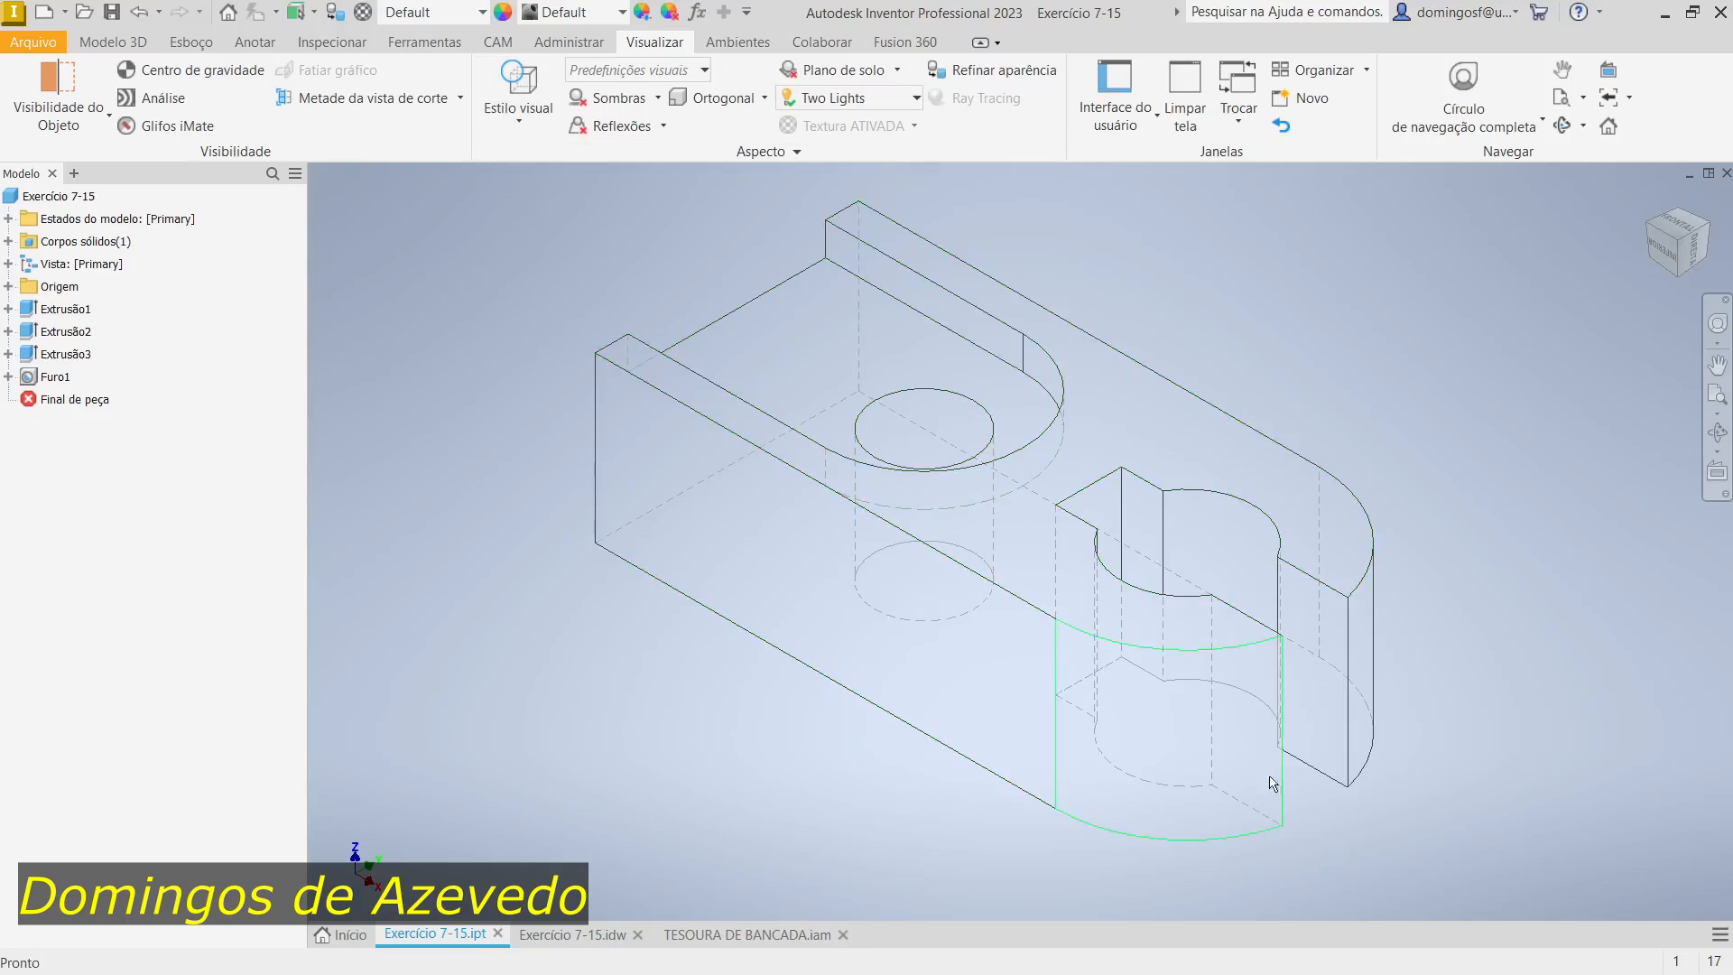
Step: Try the Monocromático visual style on the part, followed by Aquarela, and view the watercolor effect from another angle
{"action": "left_click", "coordinate": [522, 127]}
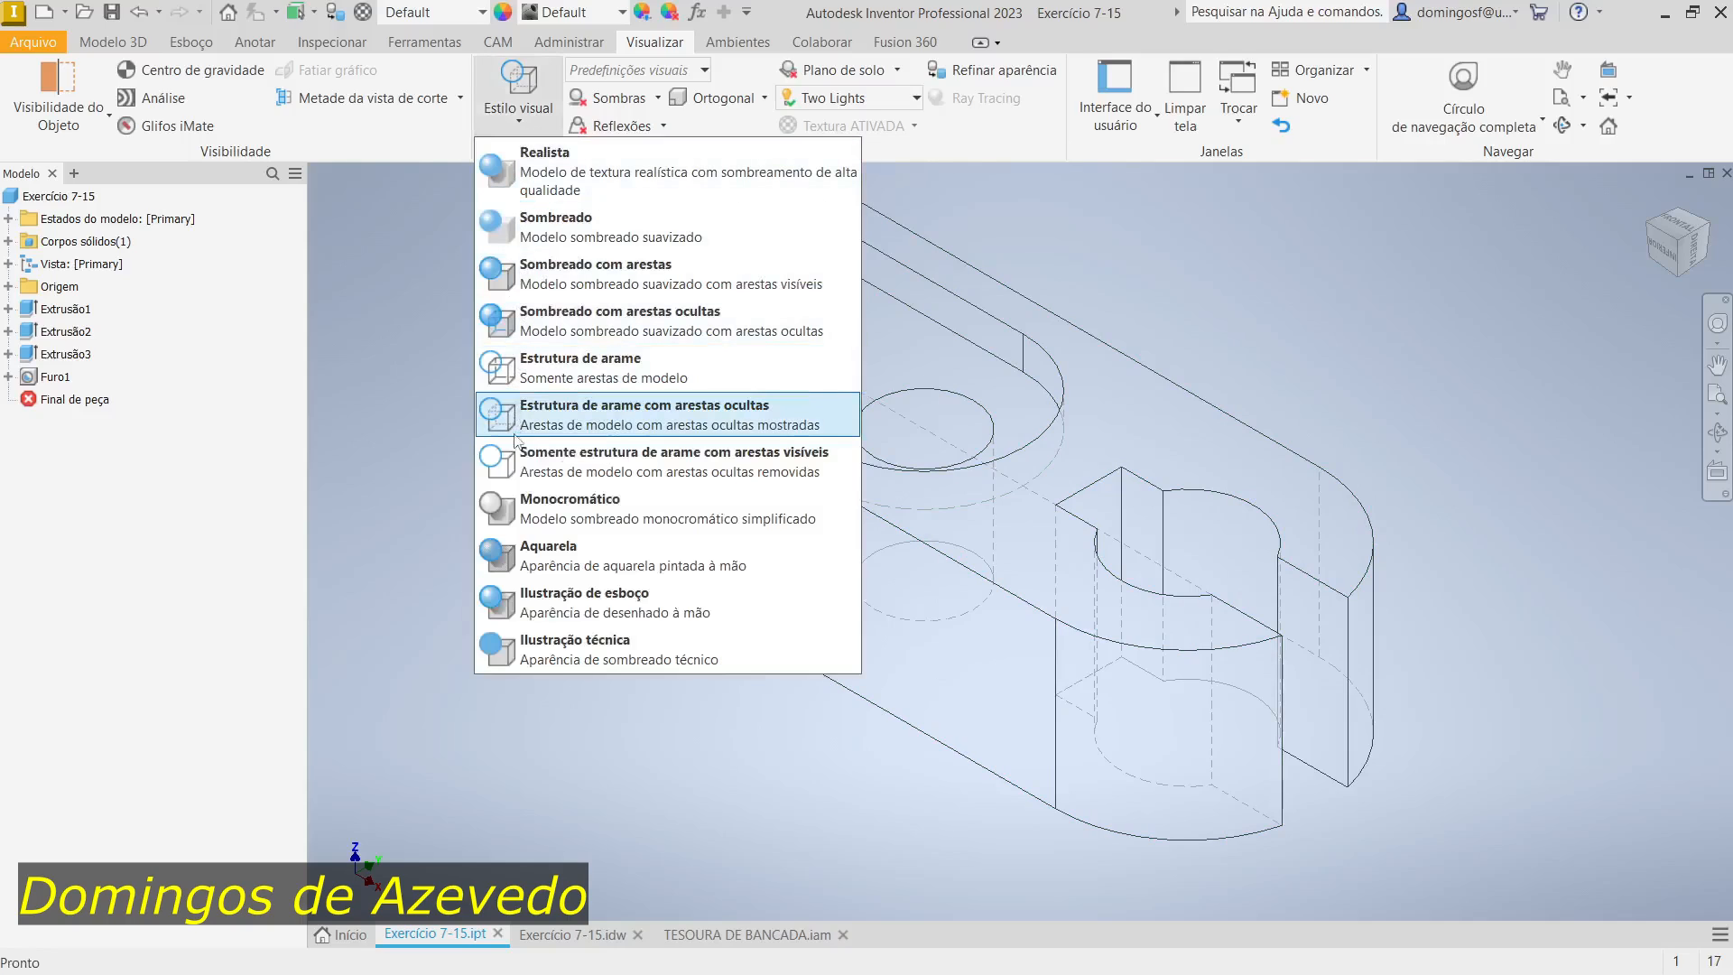
{"action": "left_click", "coordinate": [544, 521]}
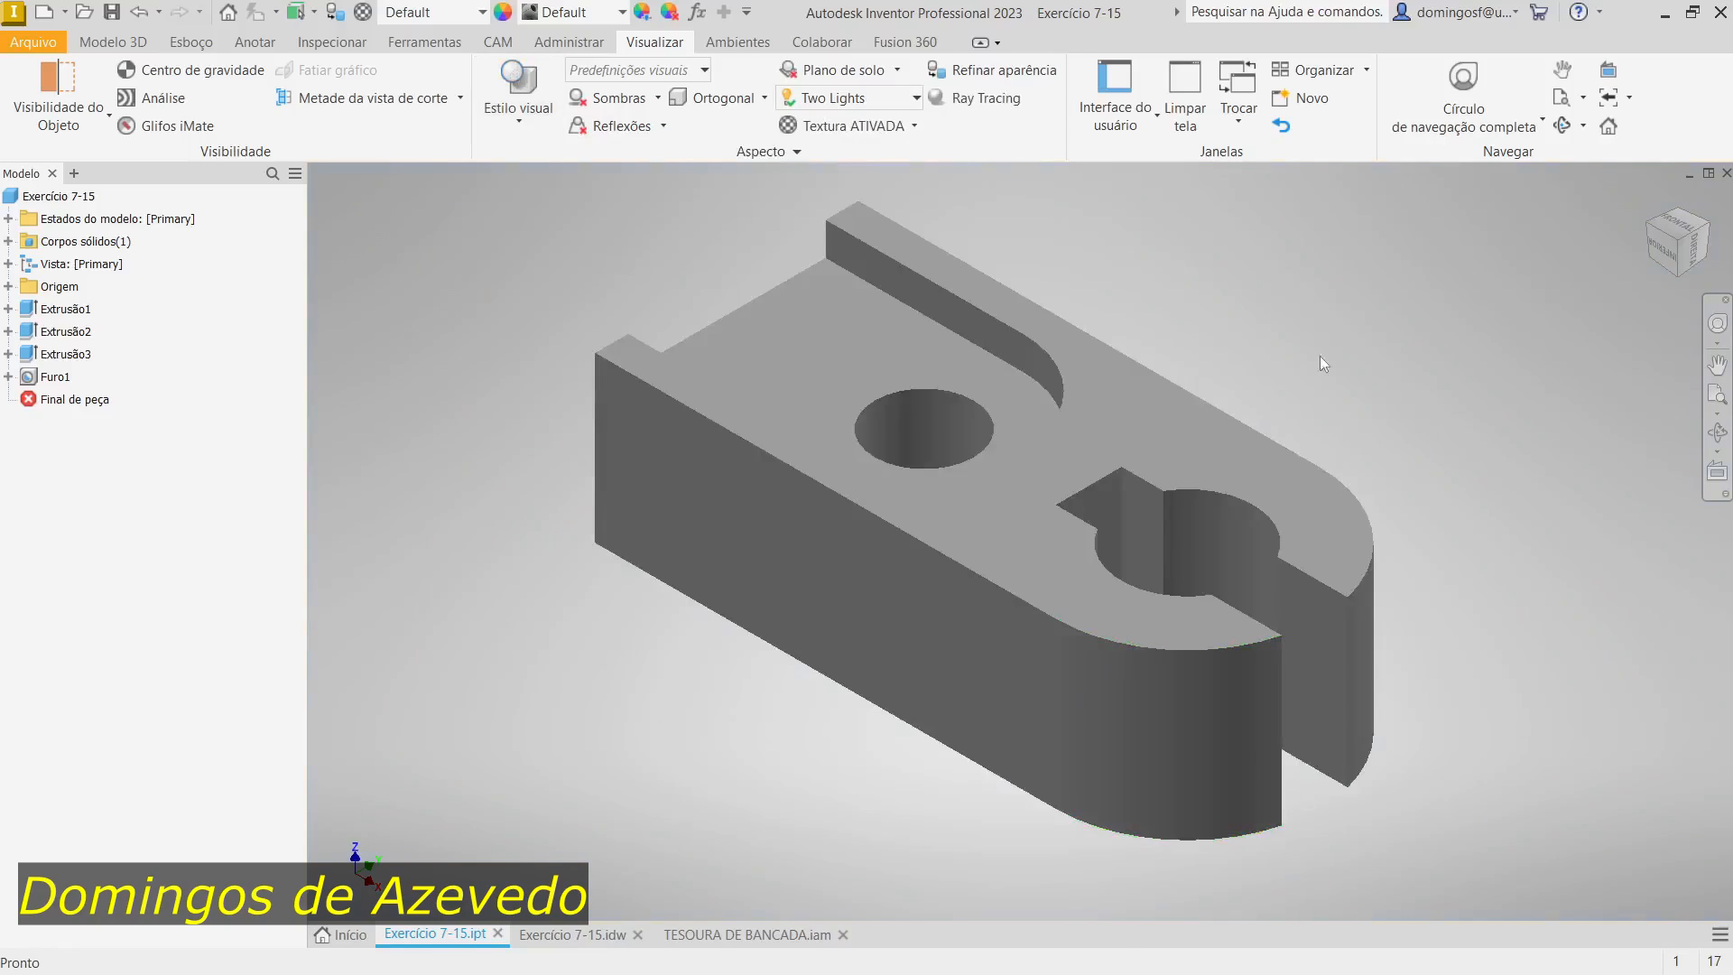
{"action": "left_click", "coordinate": [519, 117]}
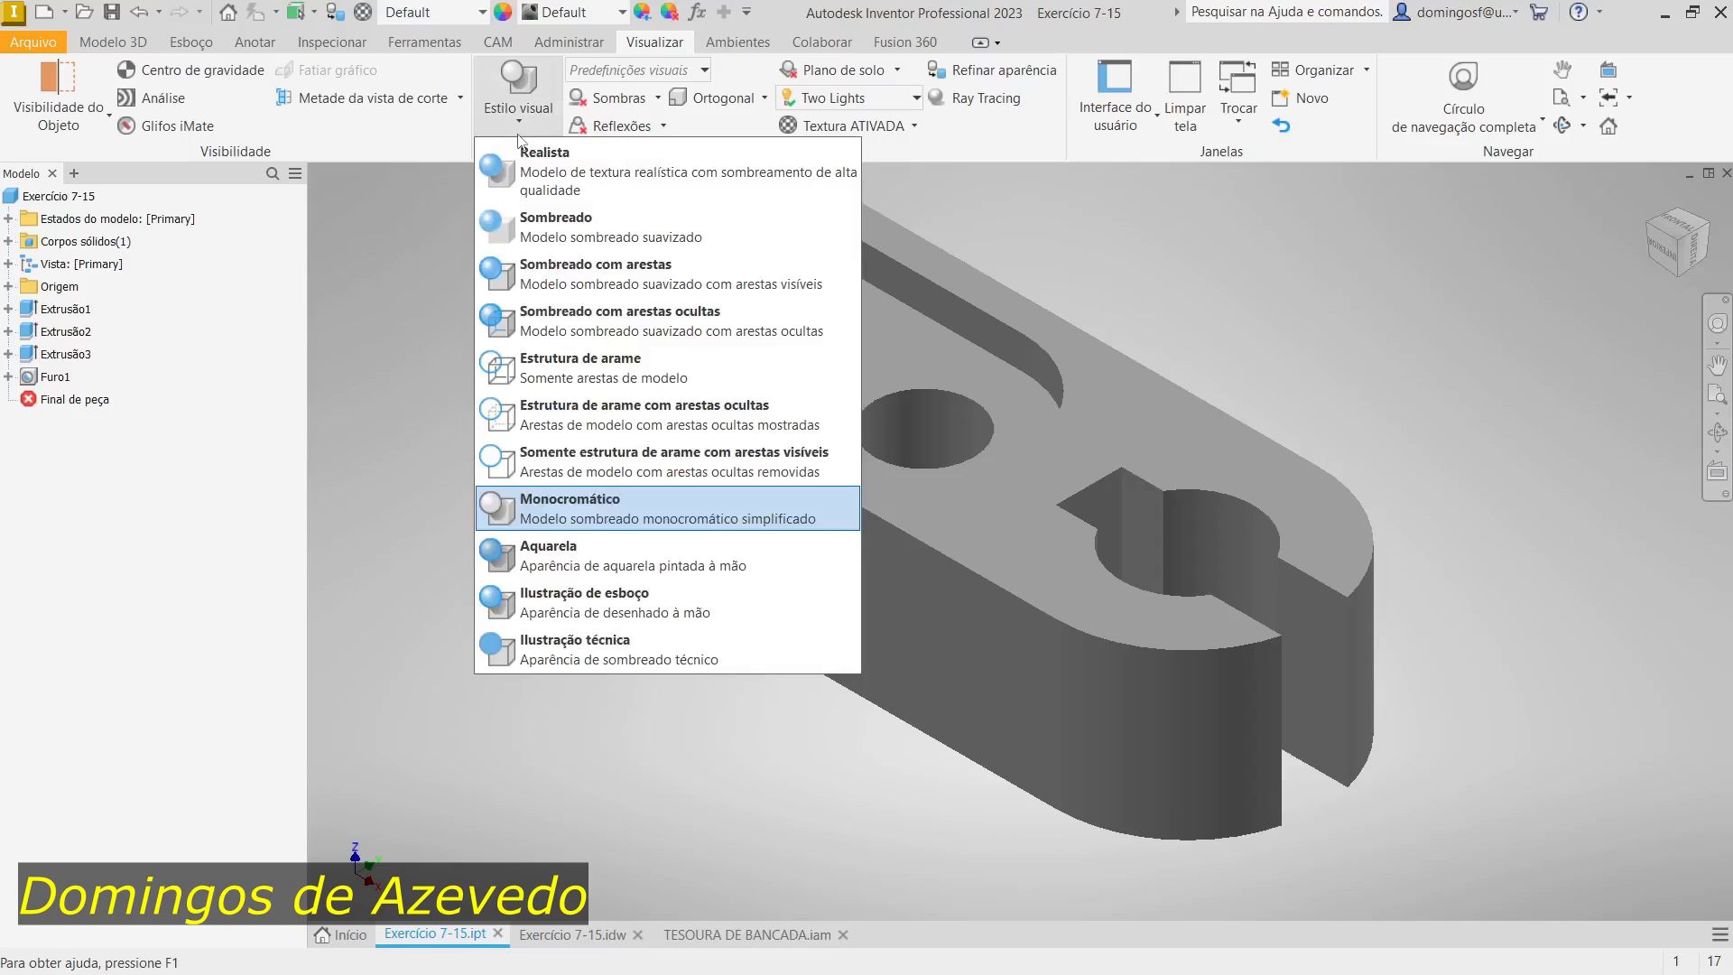
{"action": "left_click", "coordinate": [563, 566]}
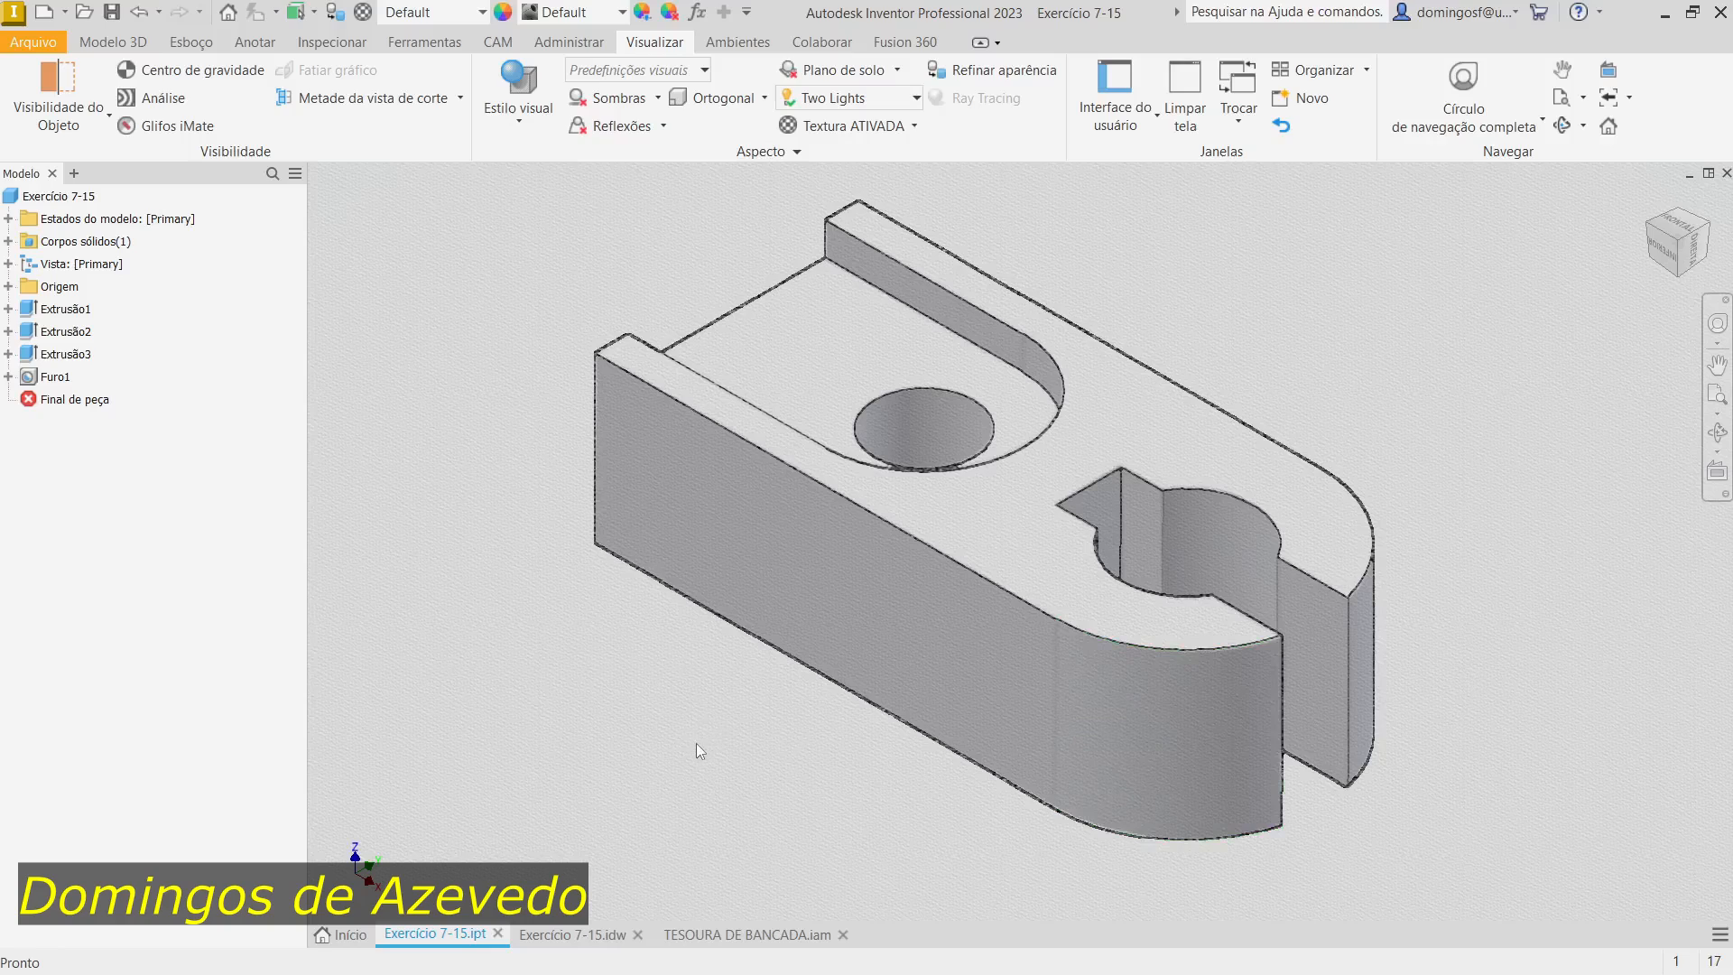
{"action": "key", "text": "F4"}
{"action": "left_click_drag", "start_coordinate": [828, 592], "coordinate": [863, 665]}
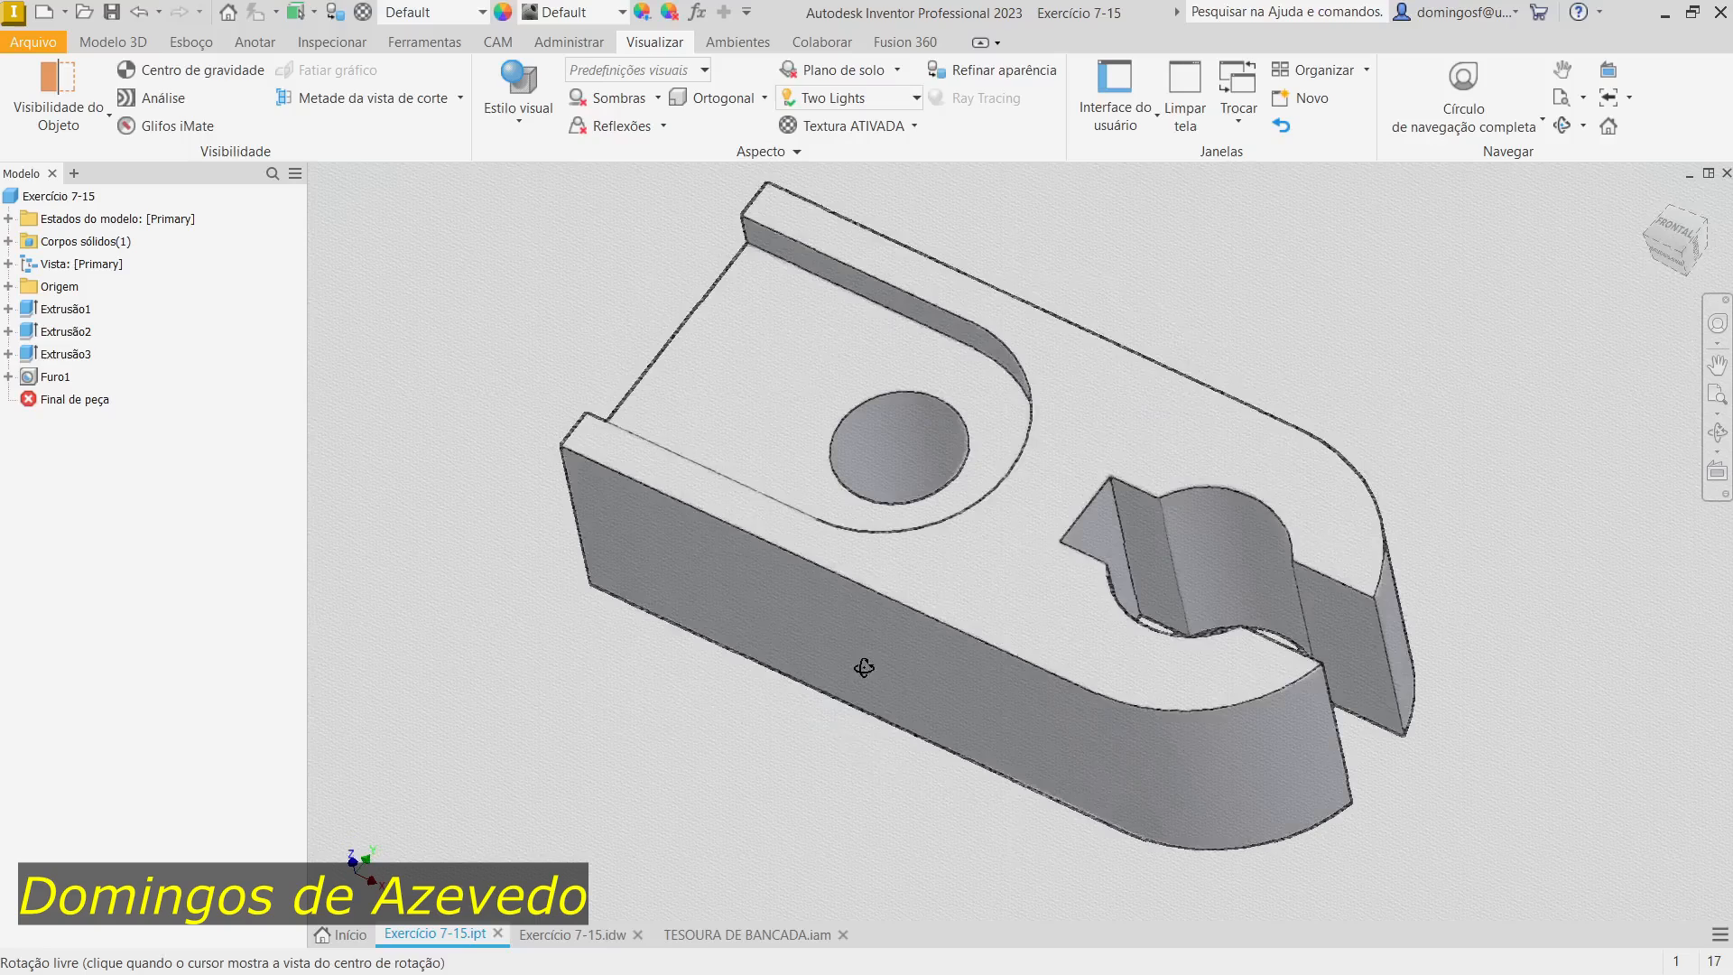
Step: Try the Ilustração de esboço visual style on the part, and set it to Ilustração técnica
{"action": "left_click", "coordinate": [521, 122]}
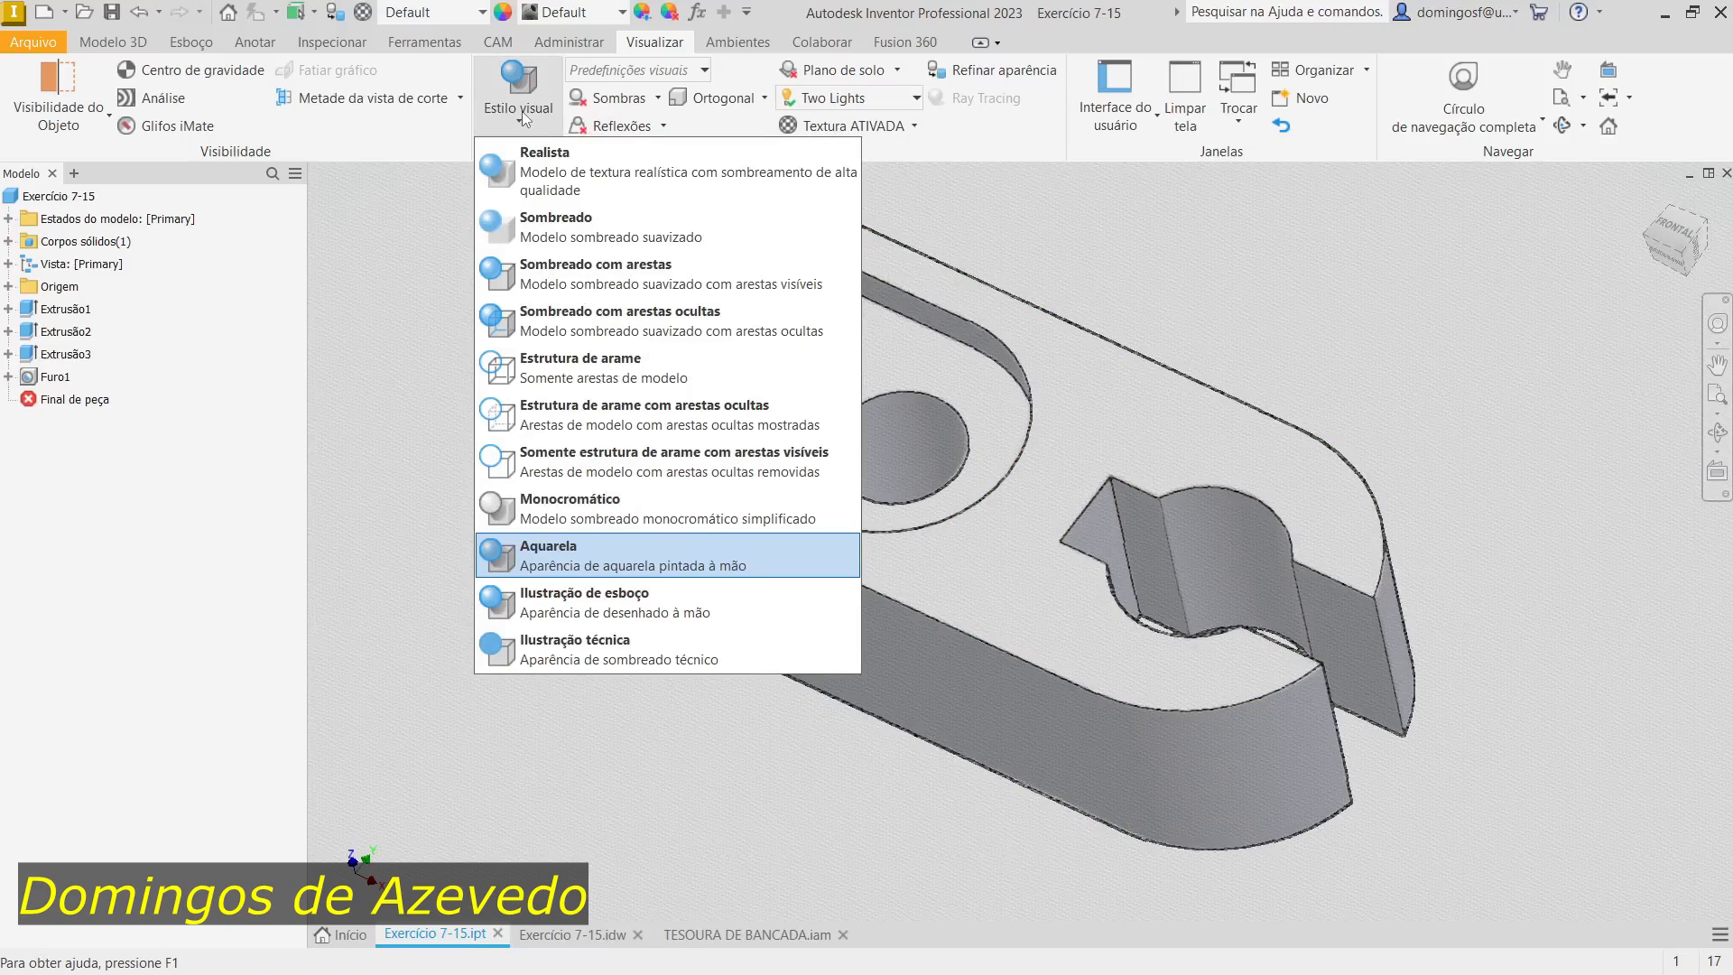
{"action": "left_click", "coordinate": [557, 613]}
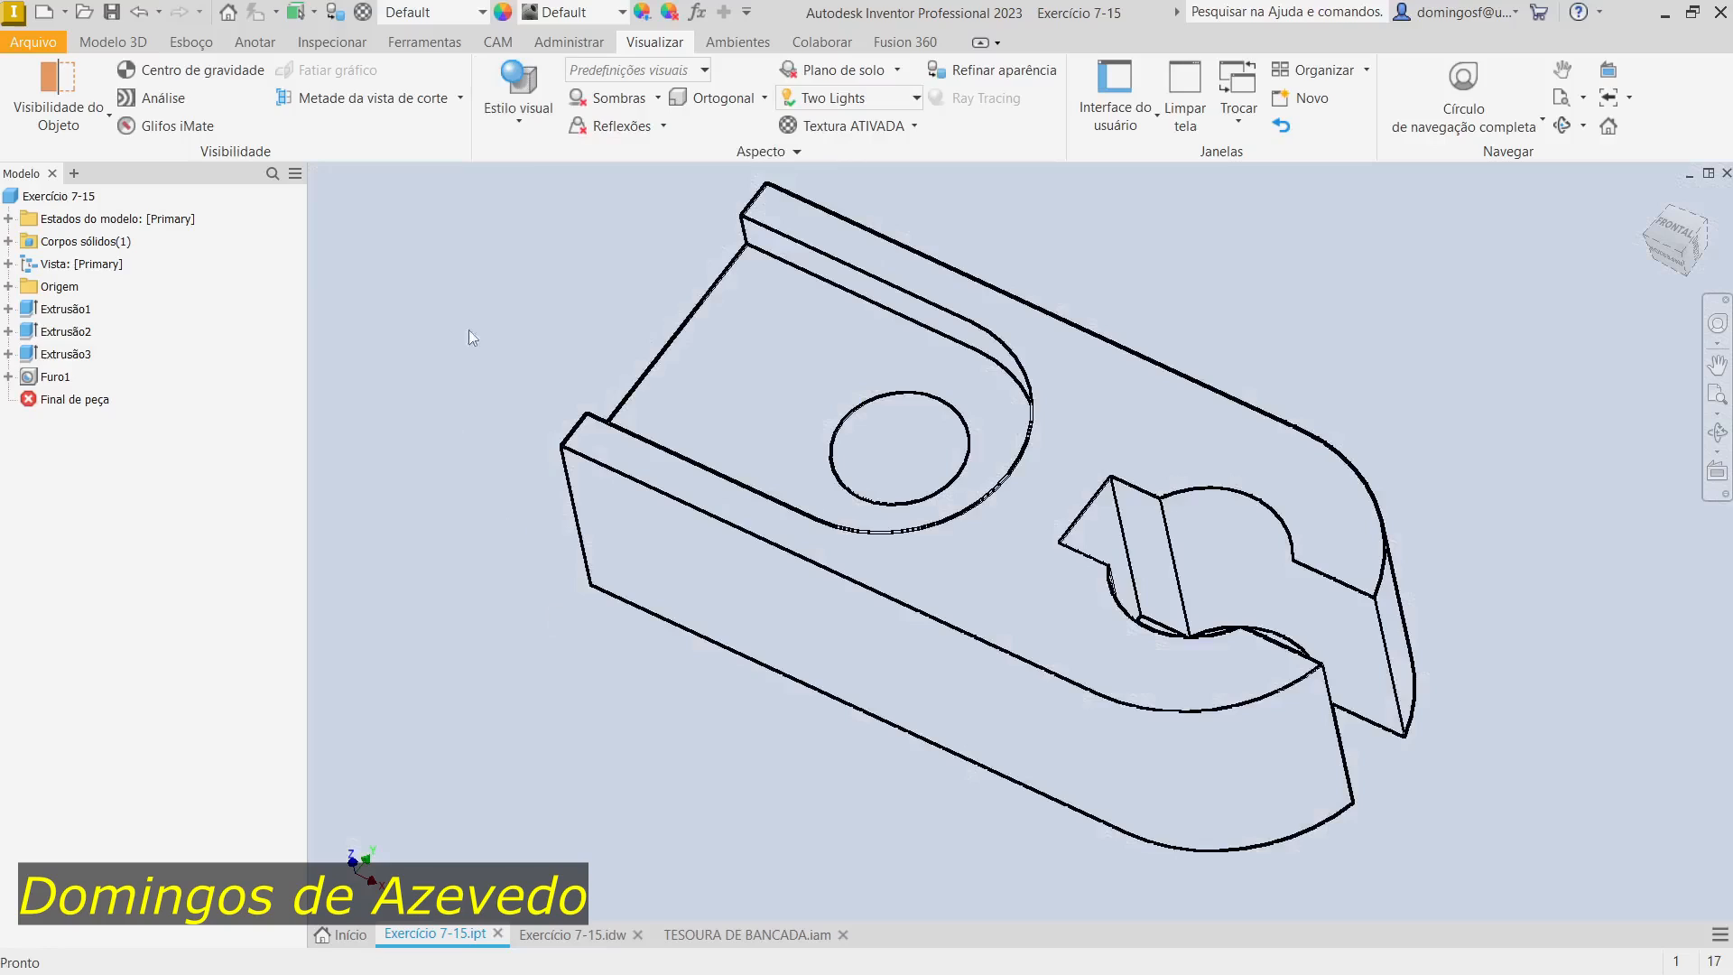
{"action": "left_click", "coordinate": [520, 106]}
{"action": "left_click", "coordinate": [558, 639]}
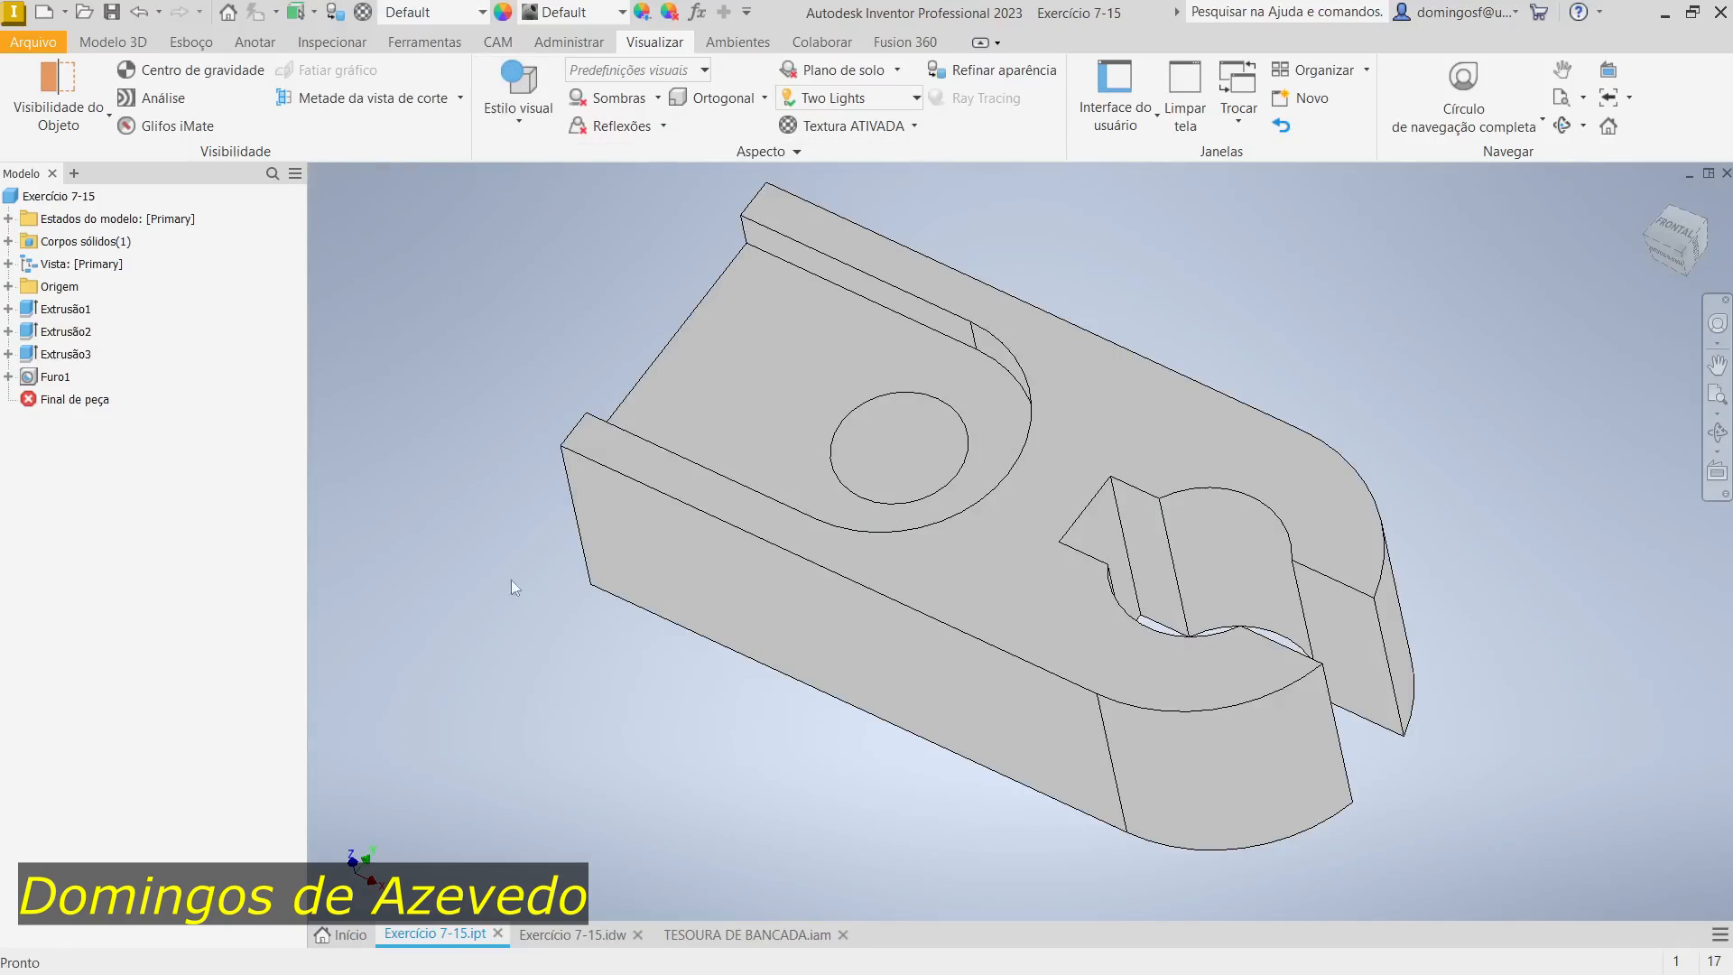
Step: Switch to the TESOURA DE BANCADA assembly, try the Ilustração técnica visual style on it, and inspect it from another angle
{"action": "left_click", "coordinate": [747, 934]}
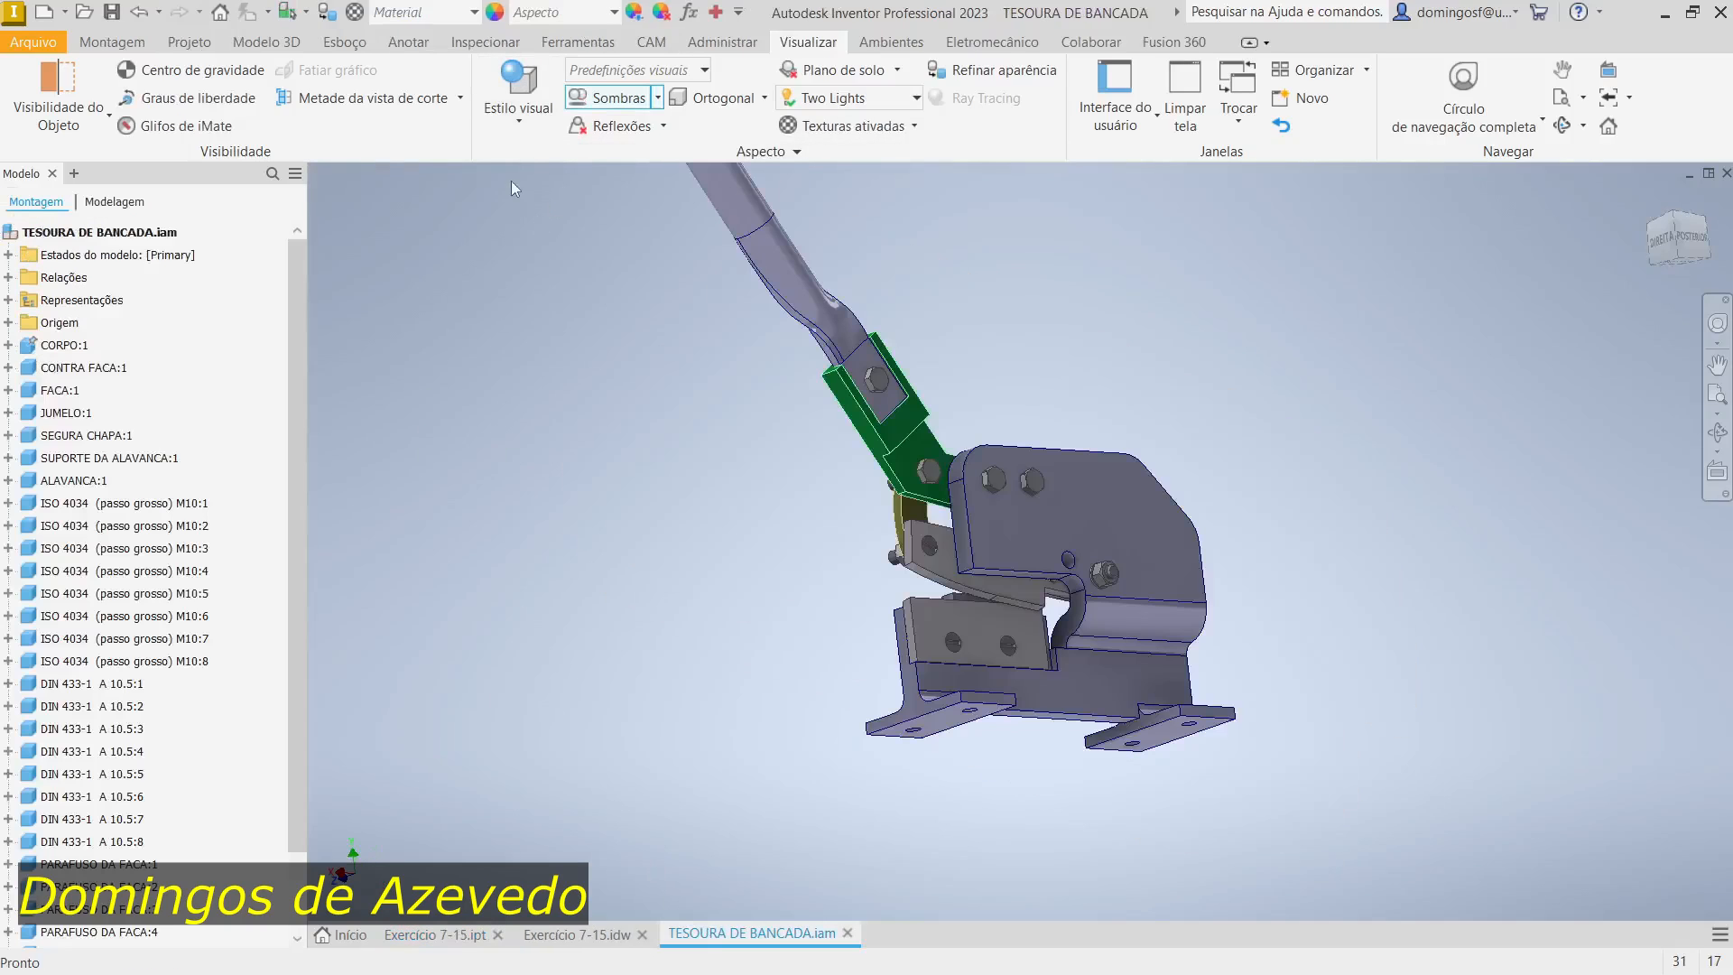
{"action": "left_click", "coordinate": [521, 126]}
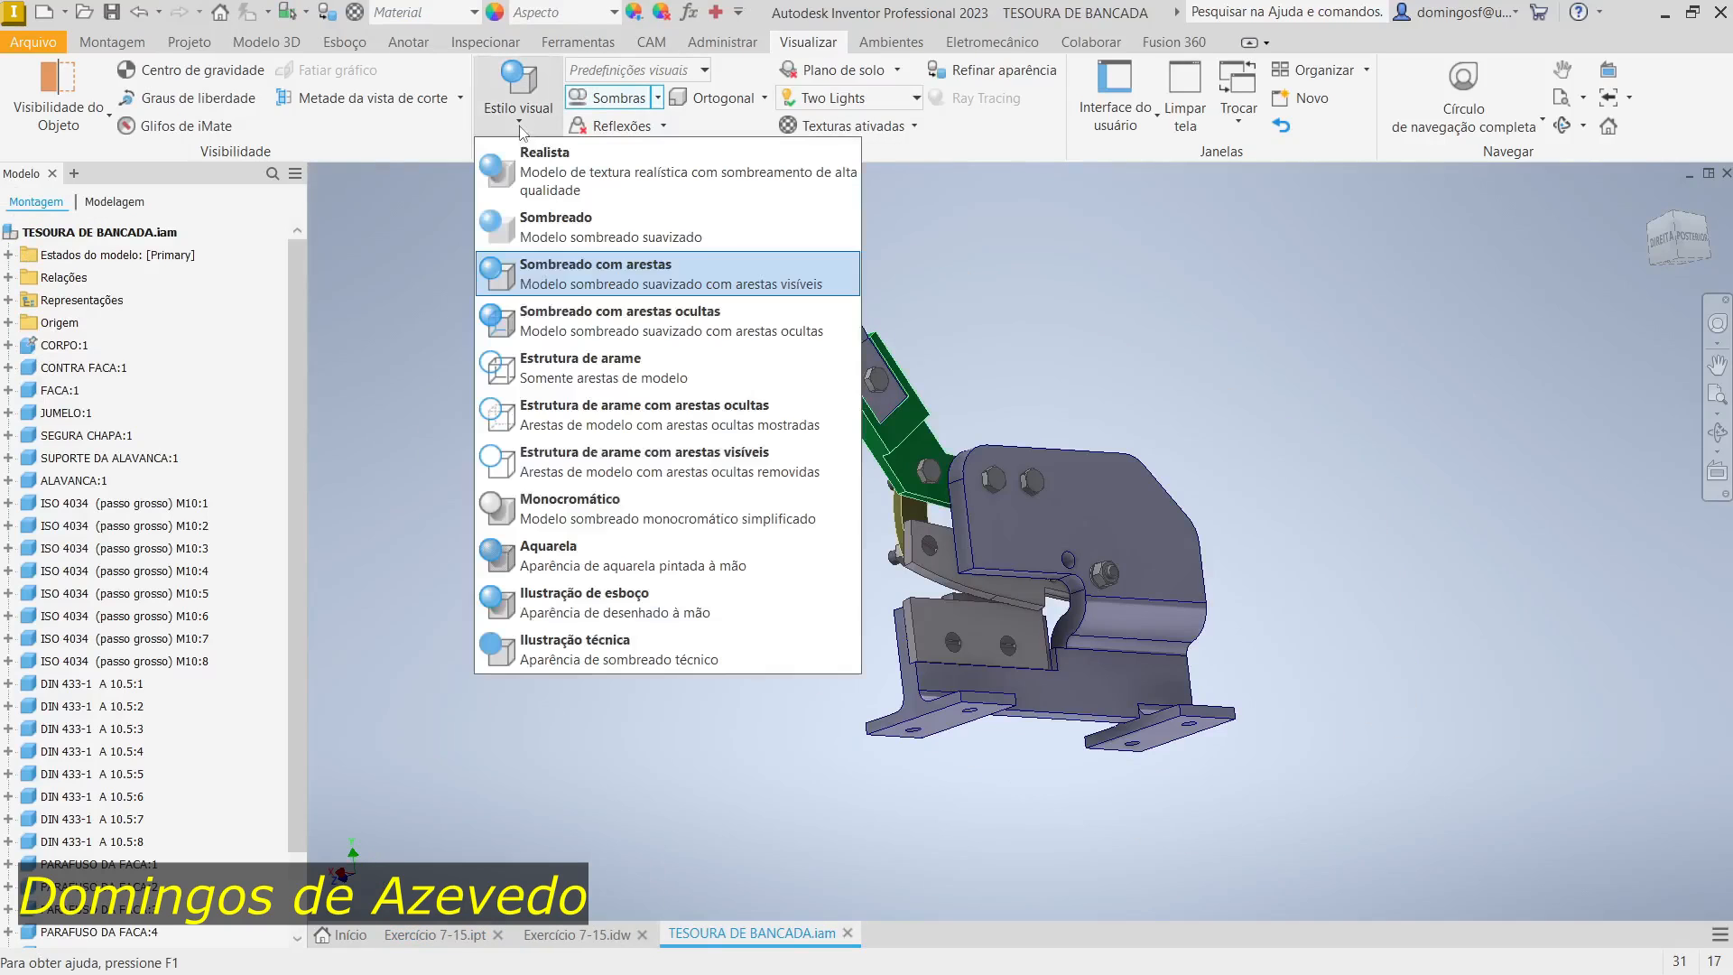
{"action": "left_click", "coordinate": [589, 654]}
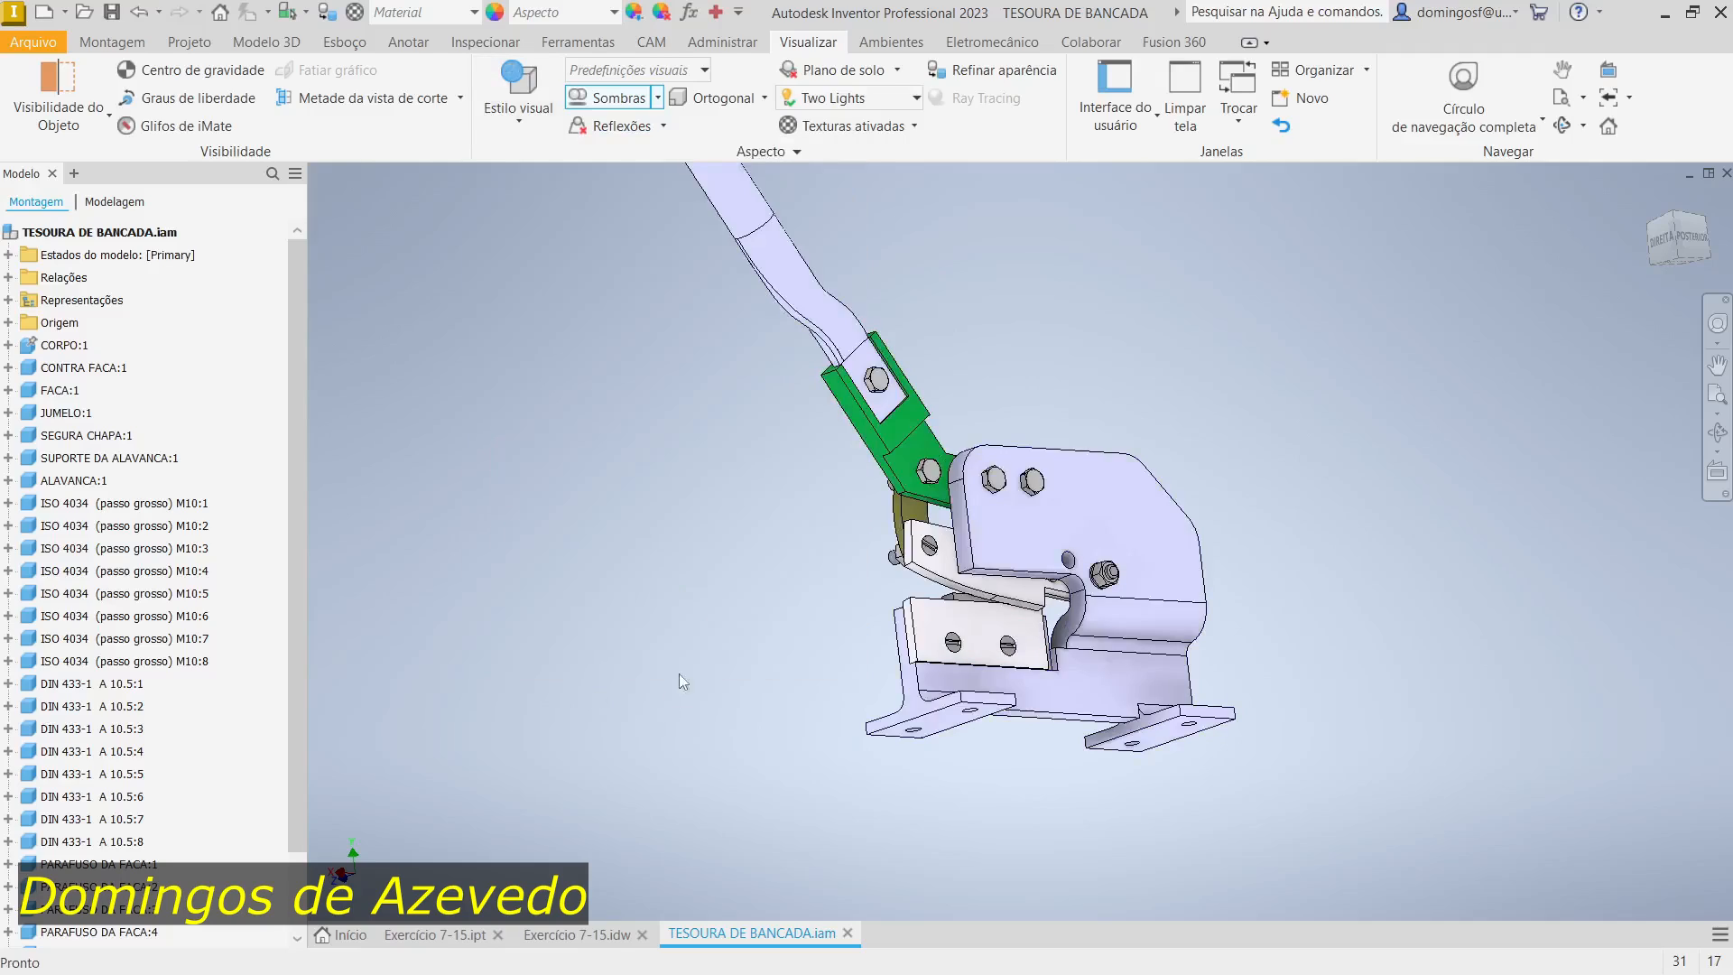
{"action": "key", "text": "F4"}
{"action": "left_click_drag", "start_coordinate": [822, 558], "coordinate": [881, 689]}
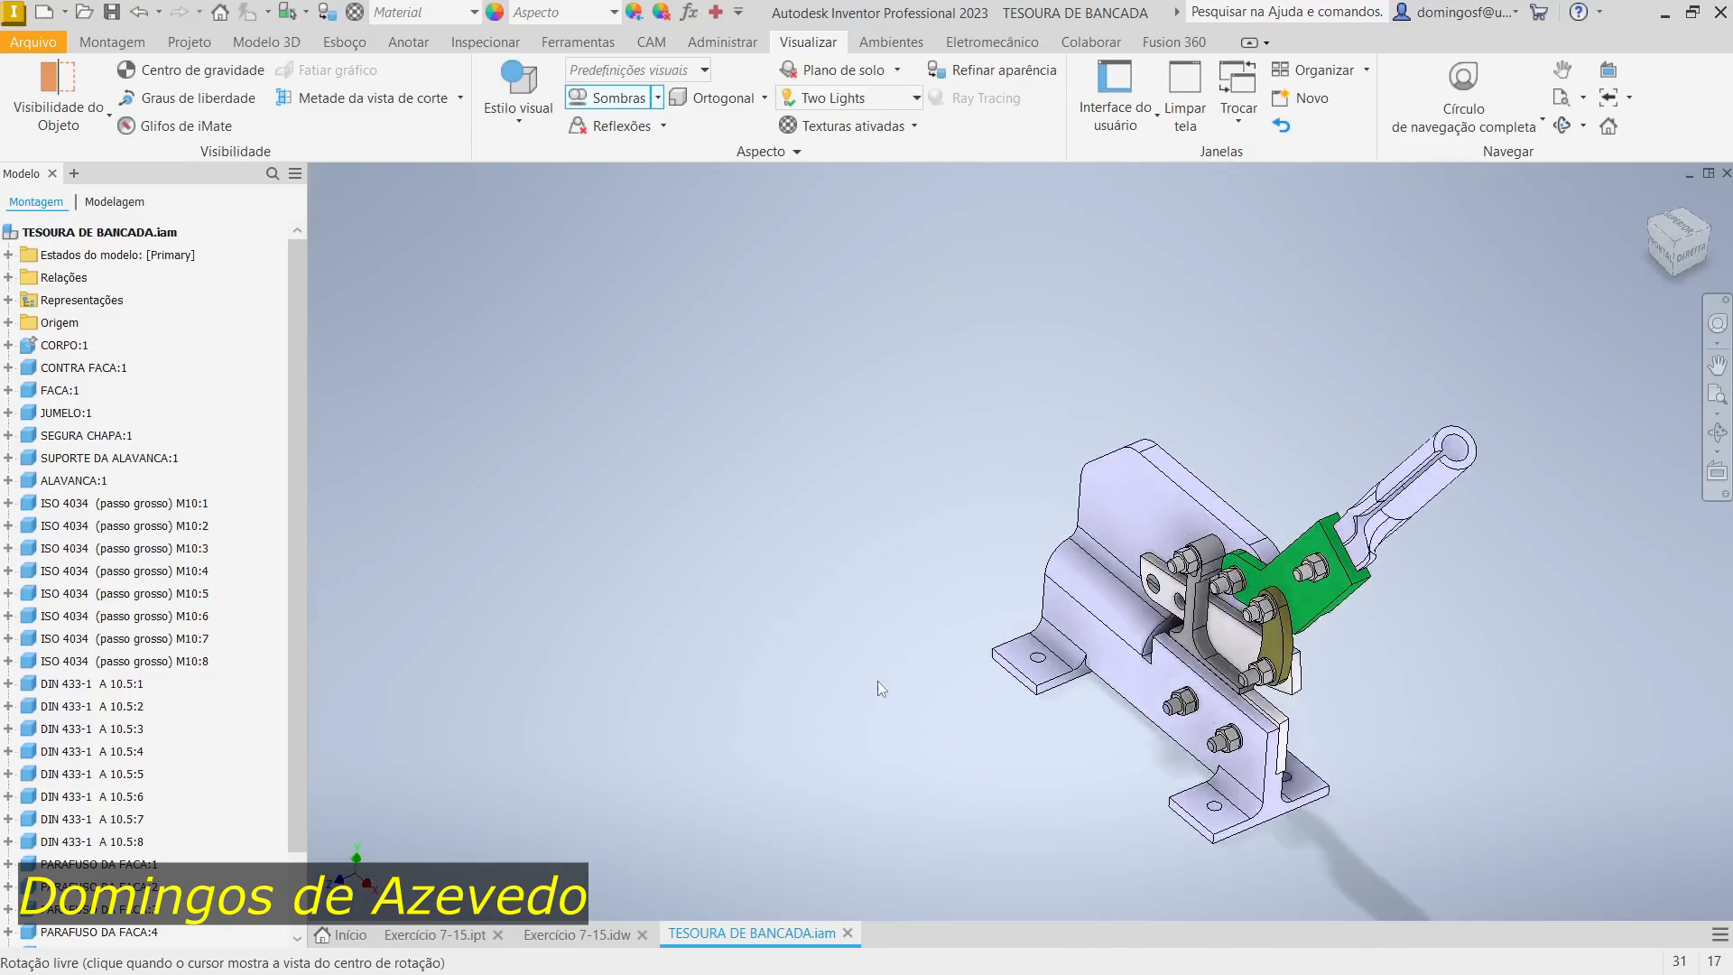
{"action": "key", "text": "Escape"}
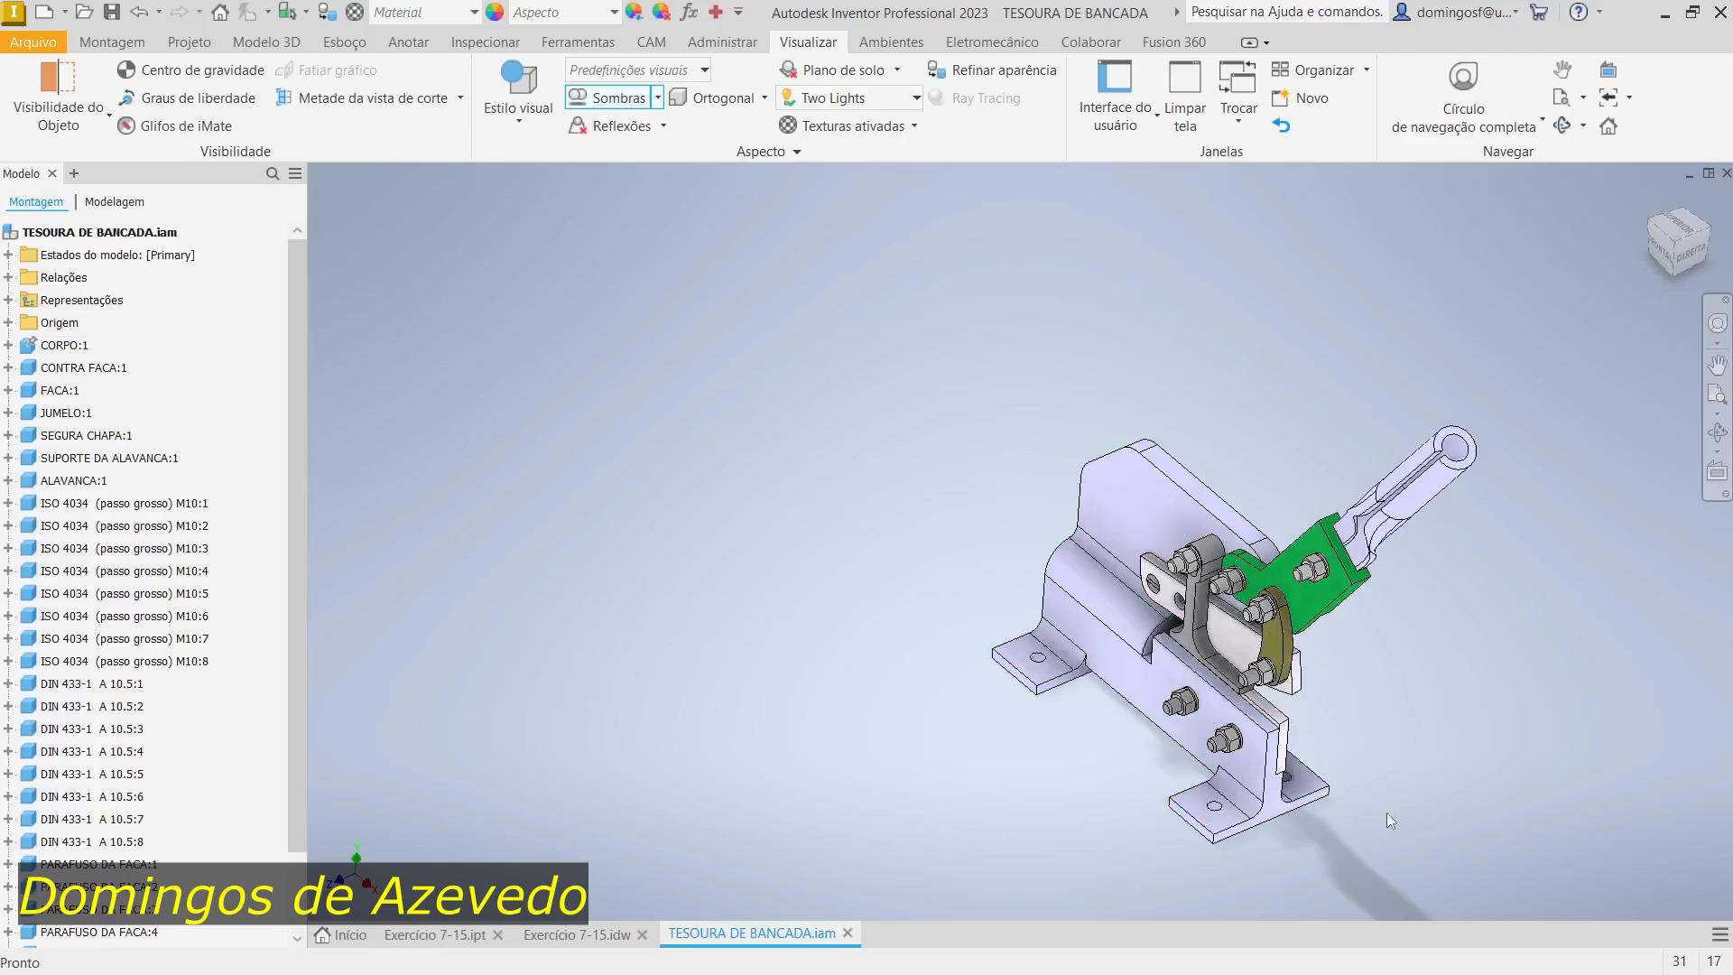
{"action": "scroll", "coordinate": [1358, 812], "scroll_direction": "up", "scroll_amount": 3}
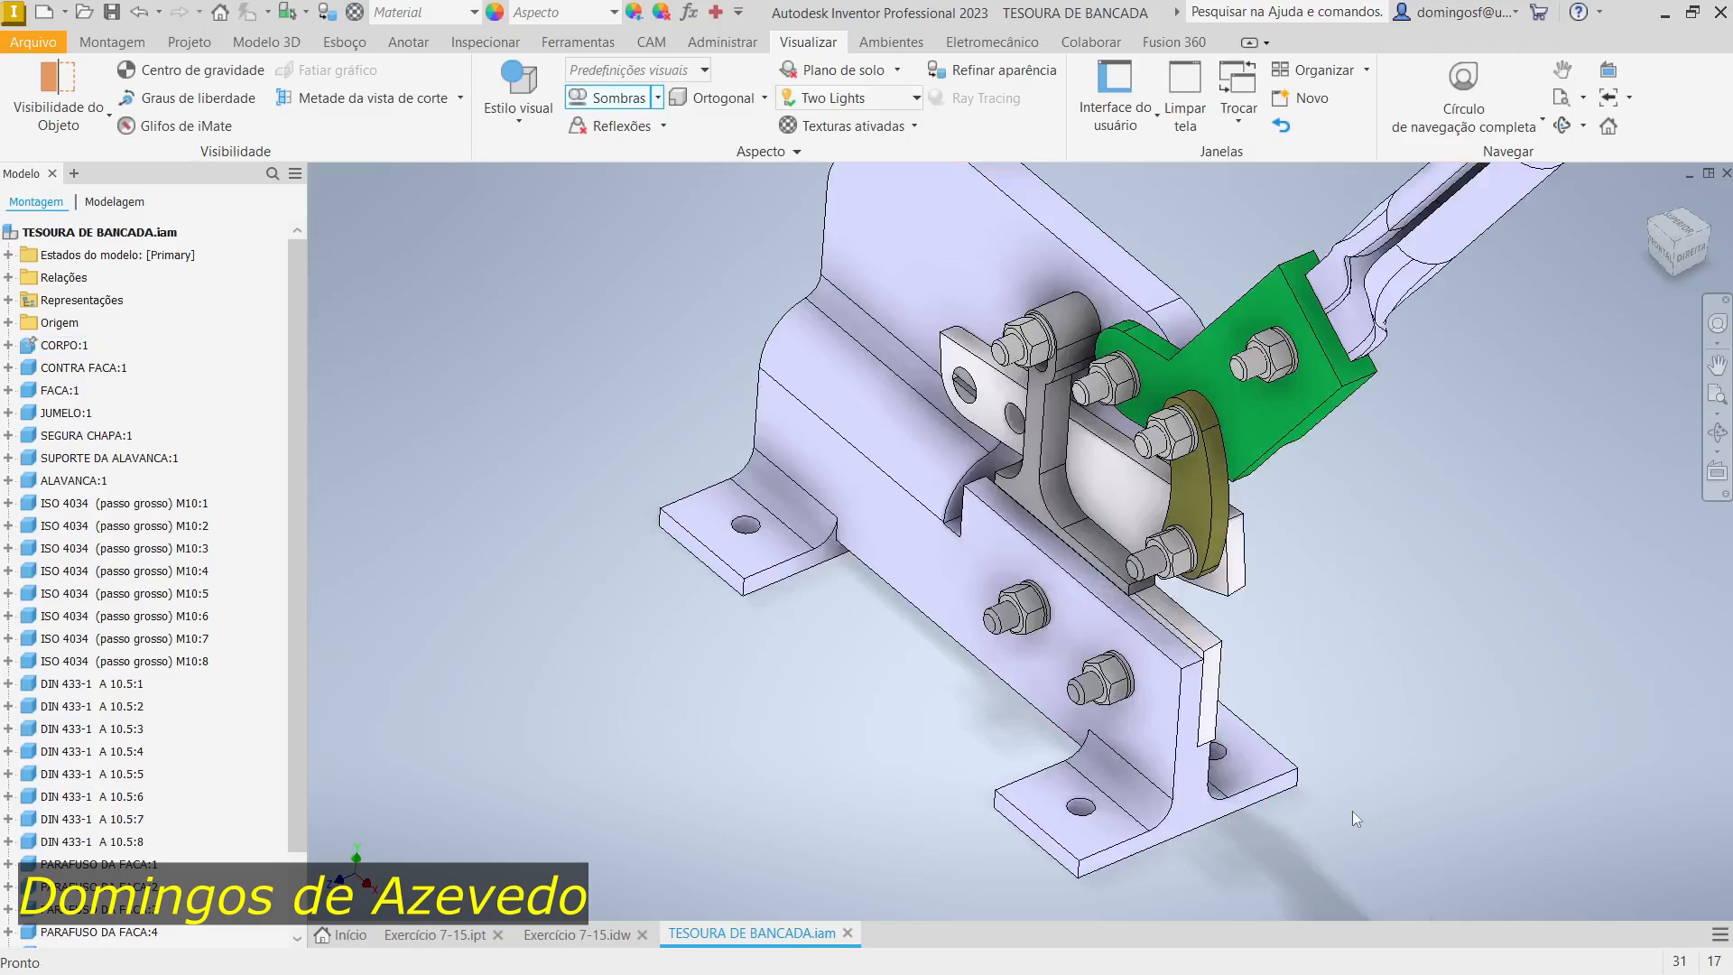
Step: Try the Aquarela visual style on the assembly, followed by Estrutura de arame com arestas ocultas
{"action": "left_click", "coordinate": [525, 121]}
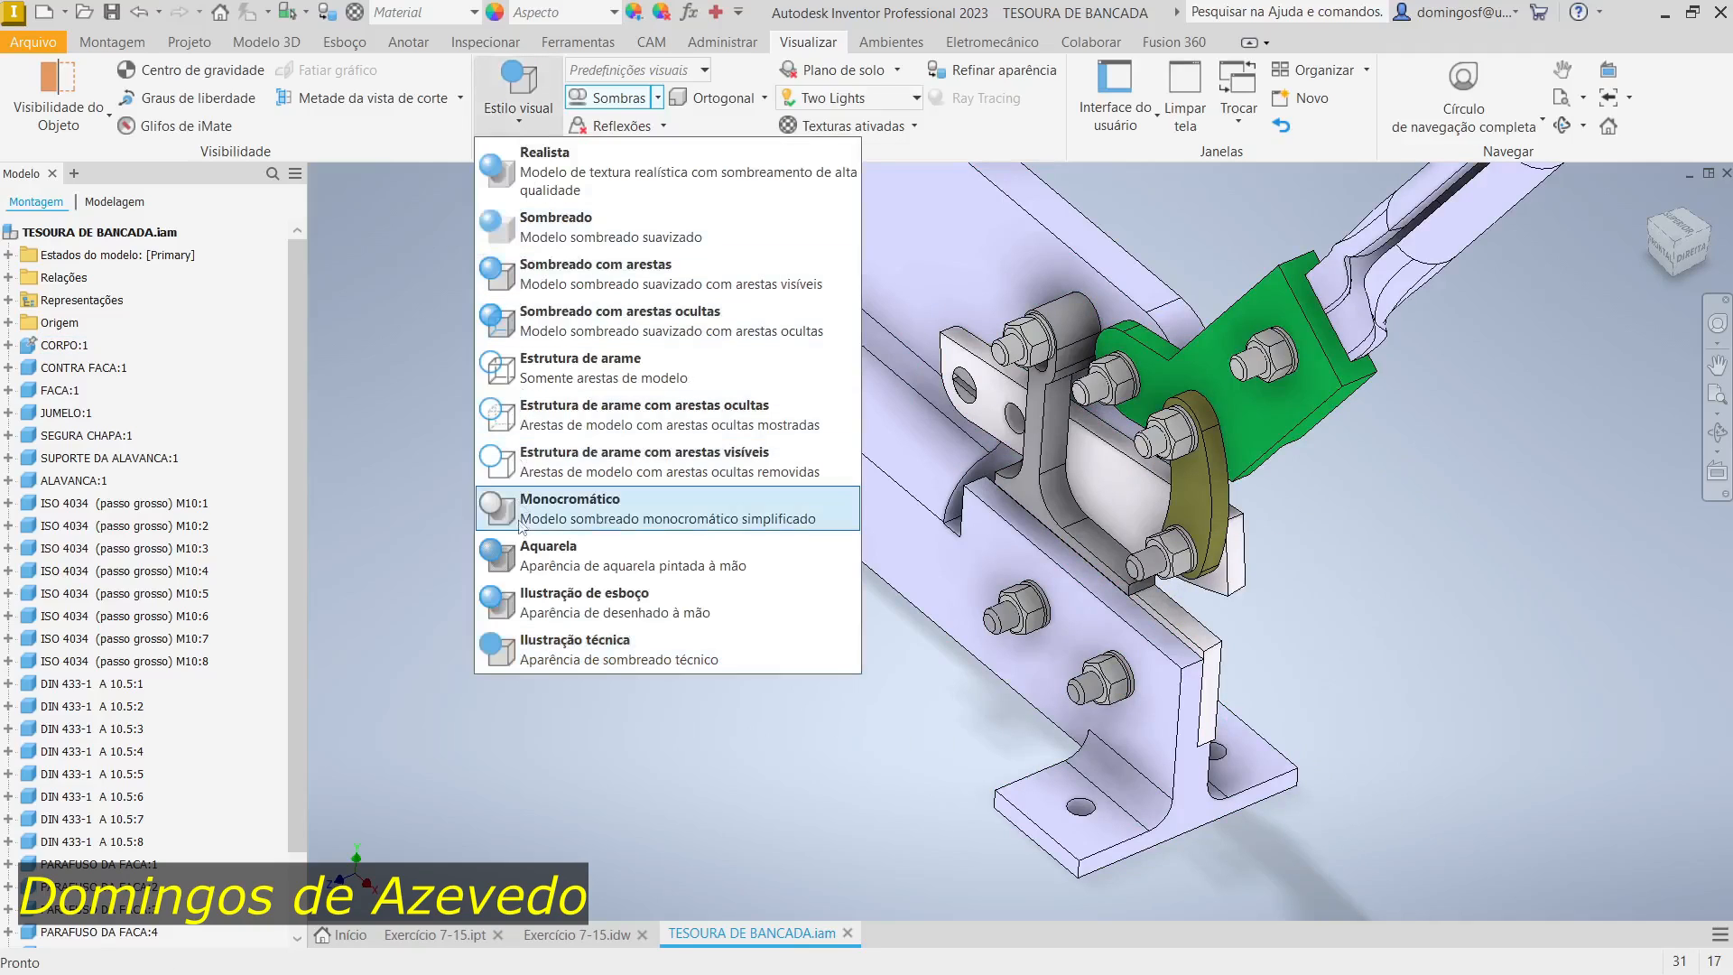
{"action": "left_click", "coordinate": [577, 558]}
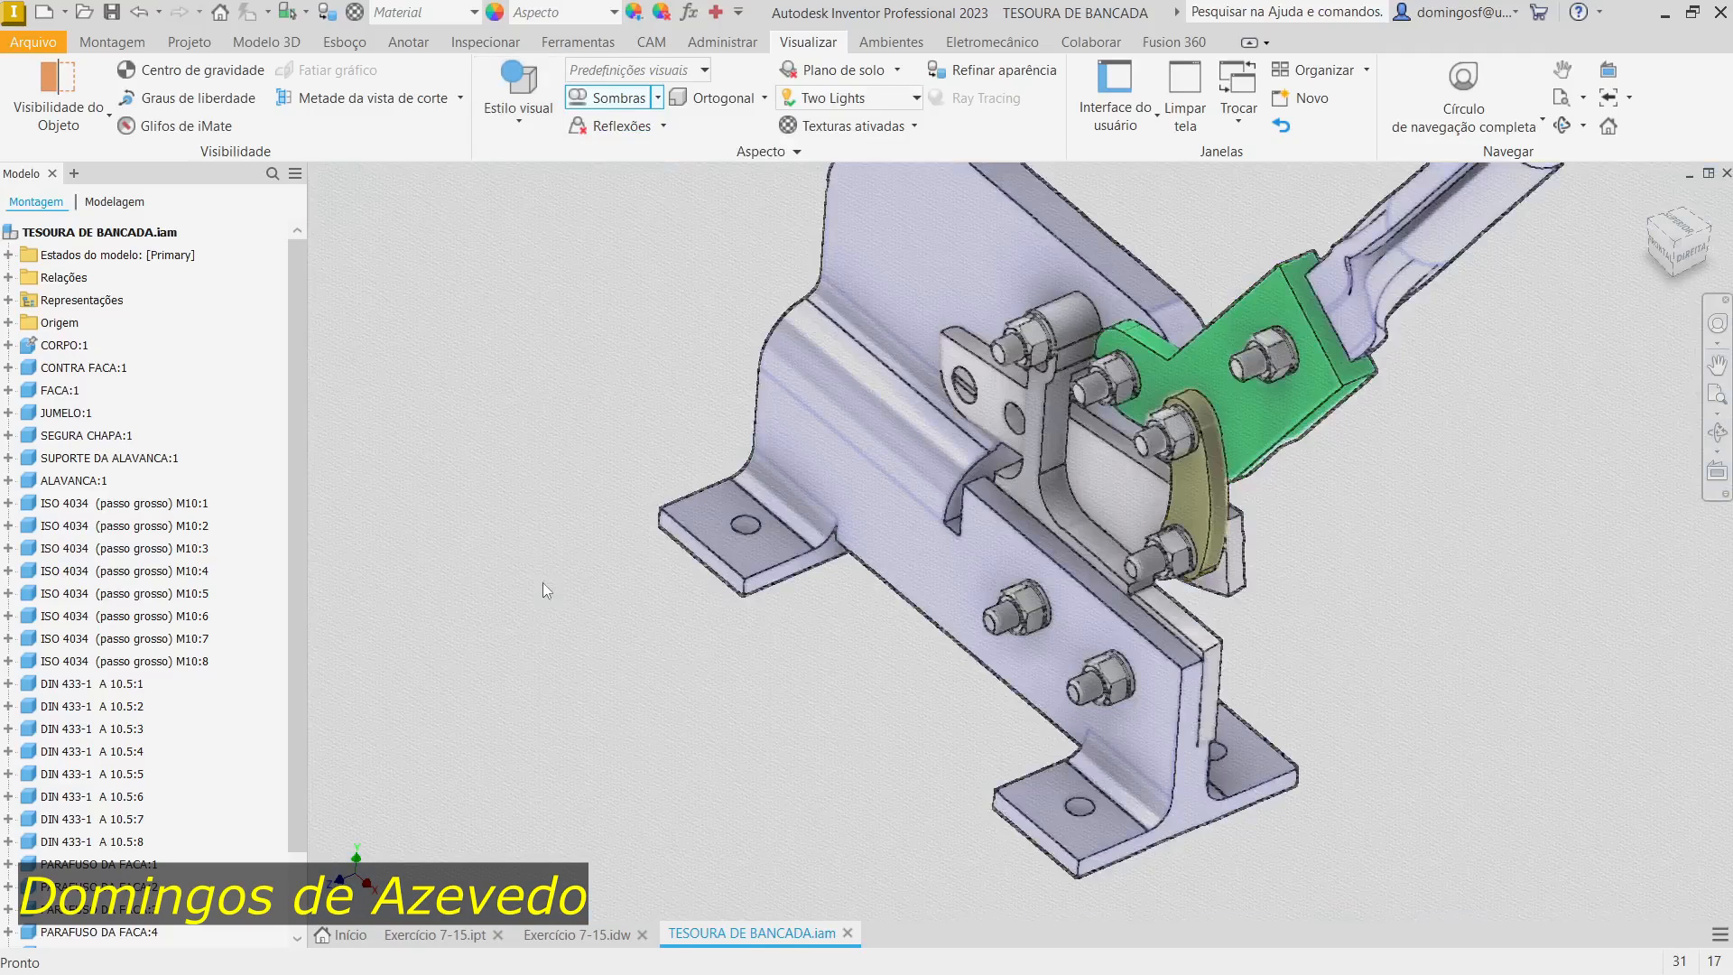
{"action": "left_click", "coordinate": [525, 117]}
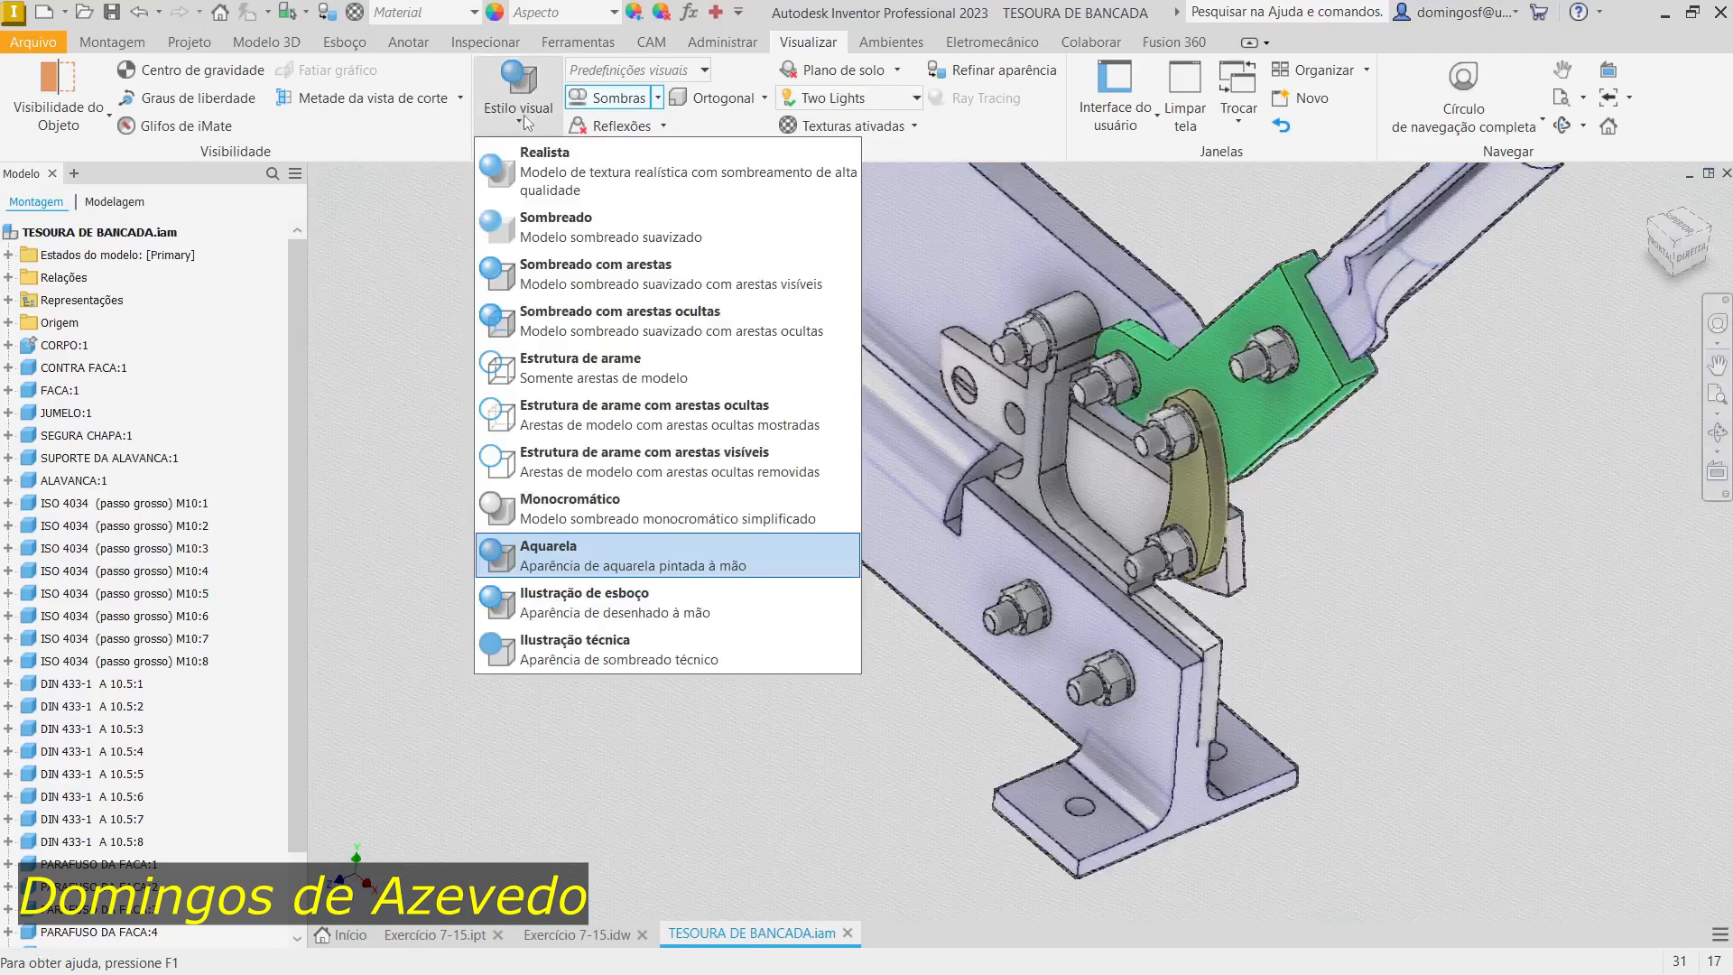
{"action": "left_click", "coordinate": [552, 428]}
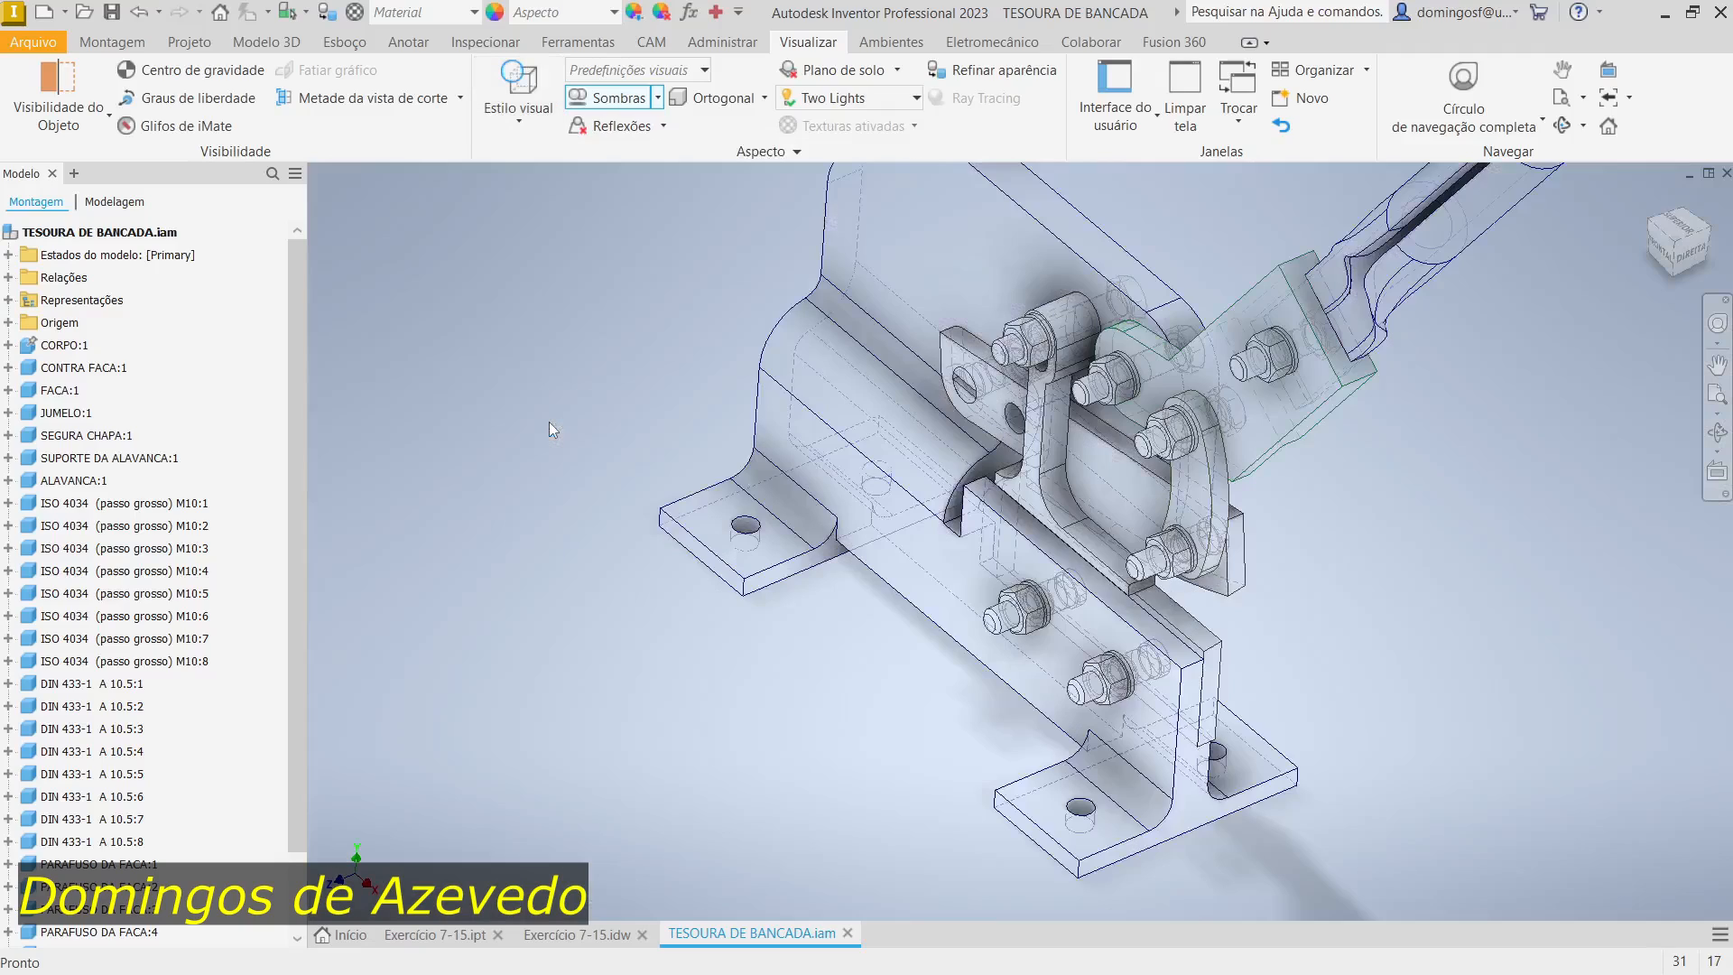
Step: Try the Estrutura de arame visual style on the assembly, followed by Sombreado com arestas
{"action": "left_click", "coordinate": [518, 97]}
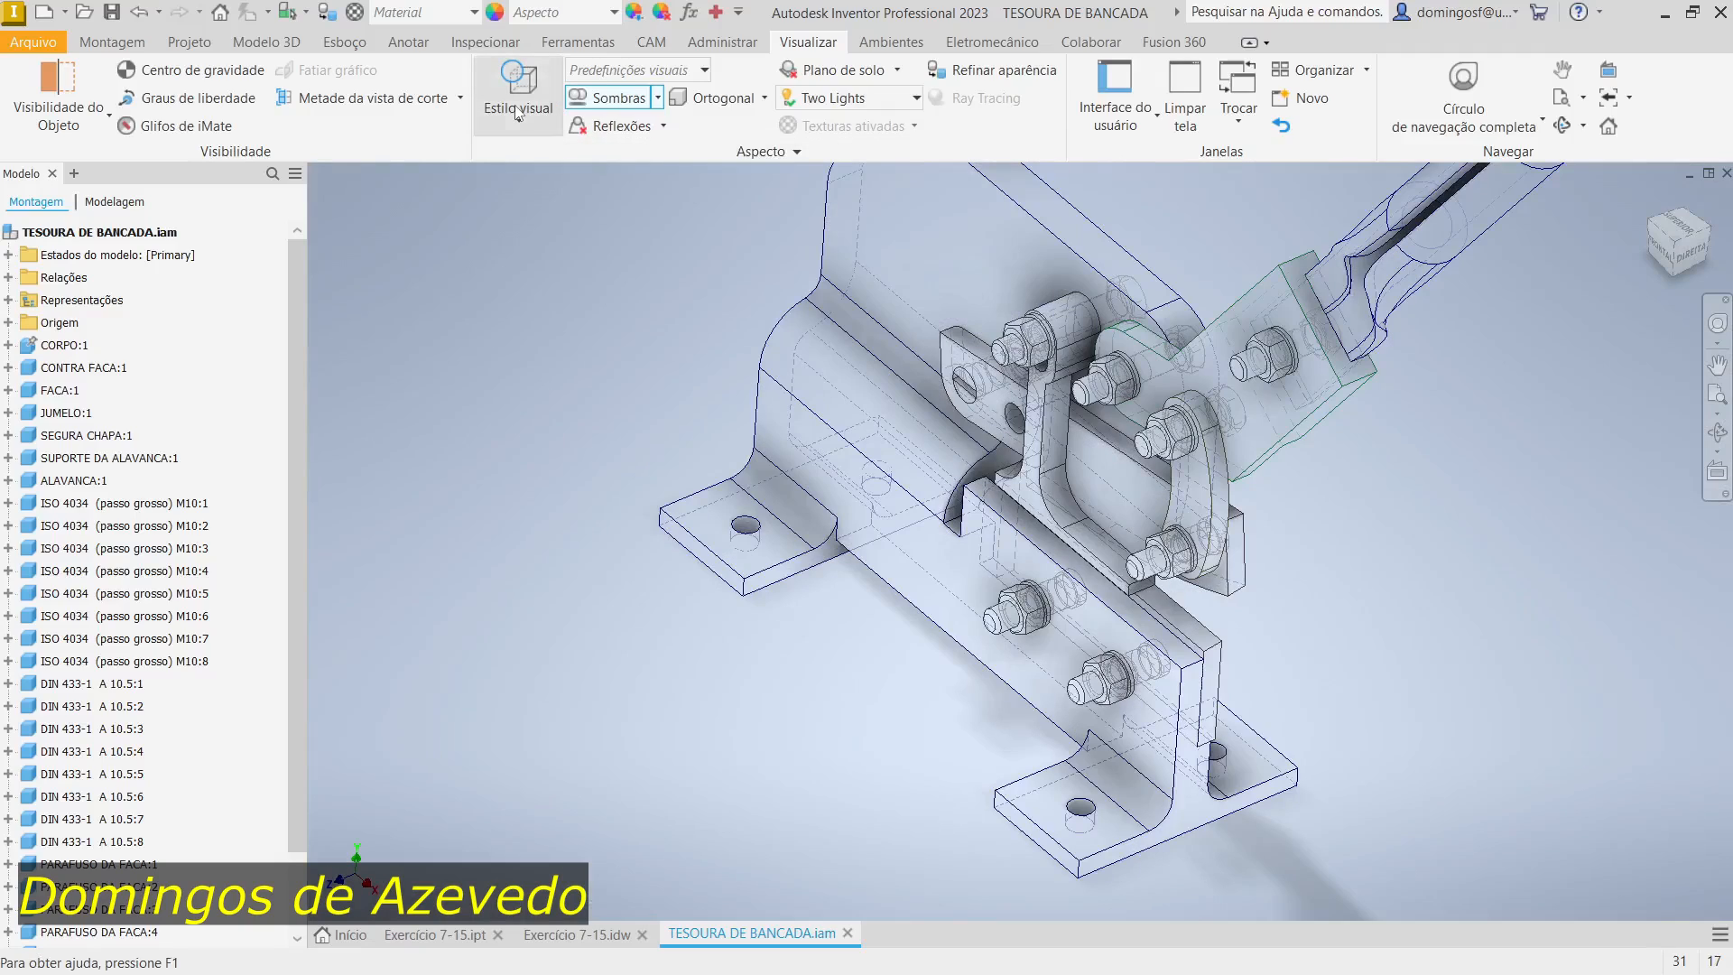
{"action": "left_click", "coordinate": [536, 369]}
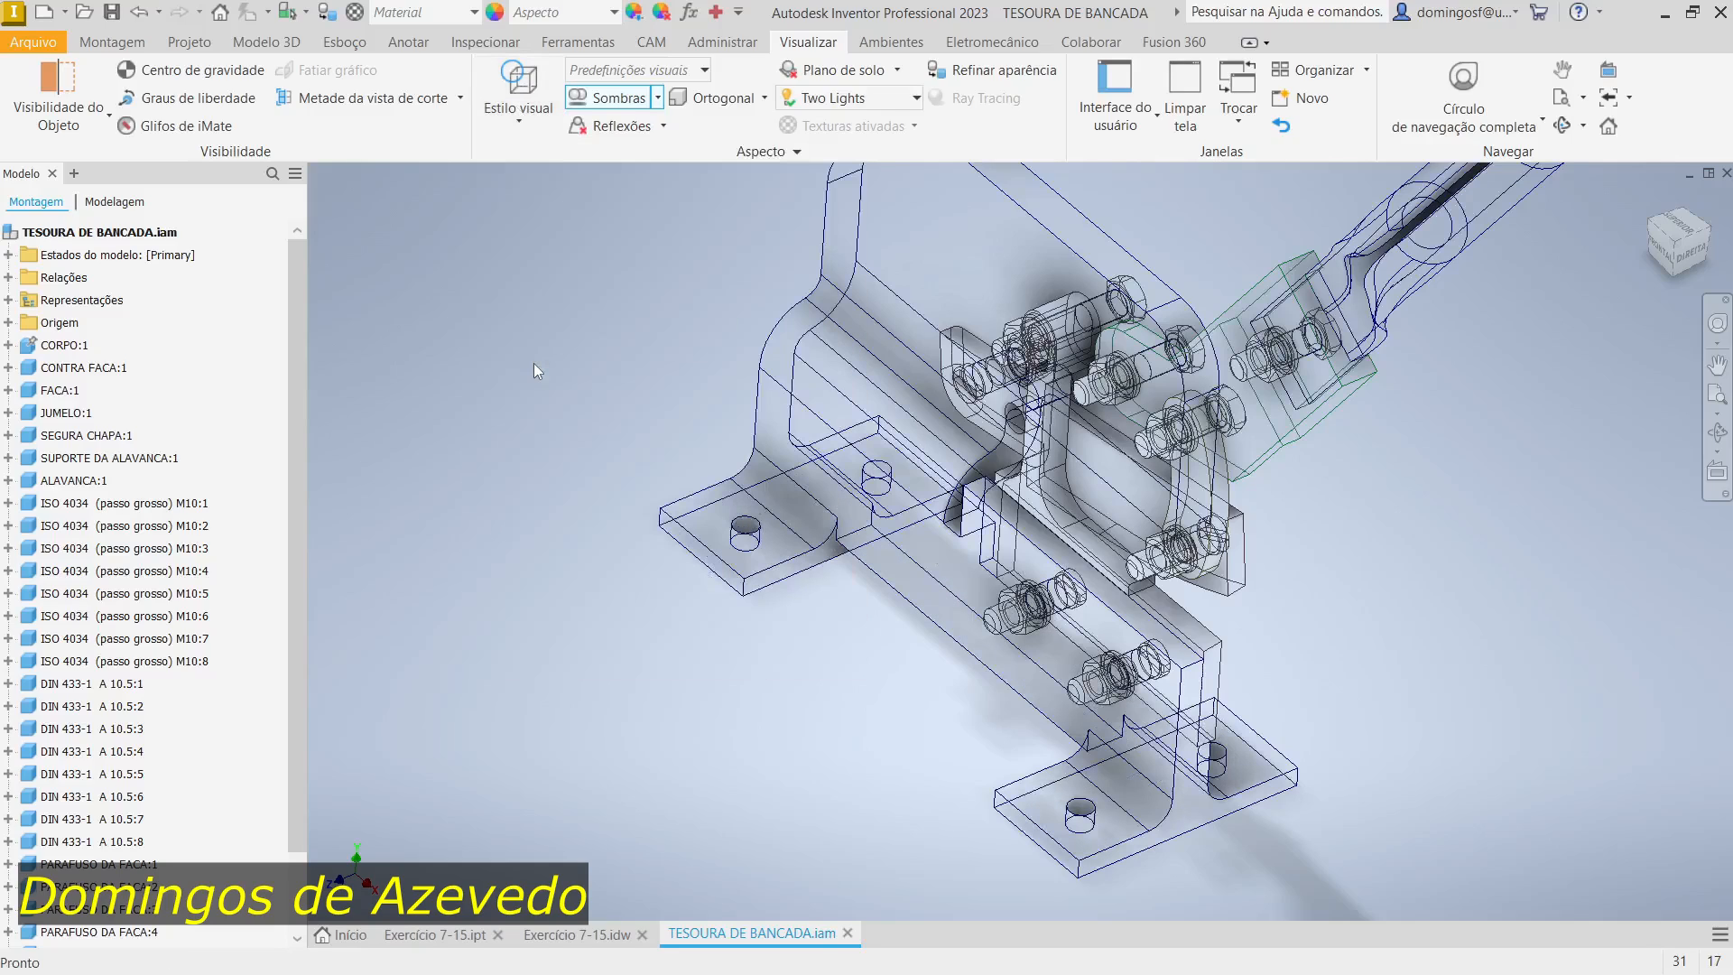
{"action": "left_click", "coordinate": [518, 97]}
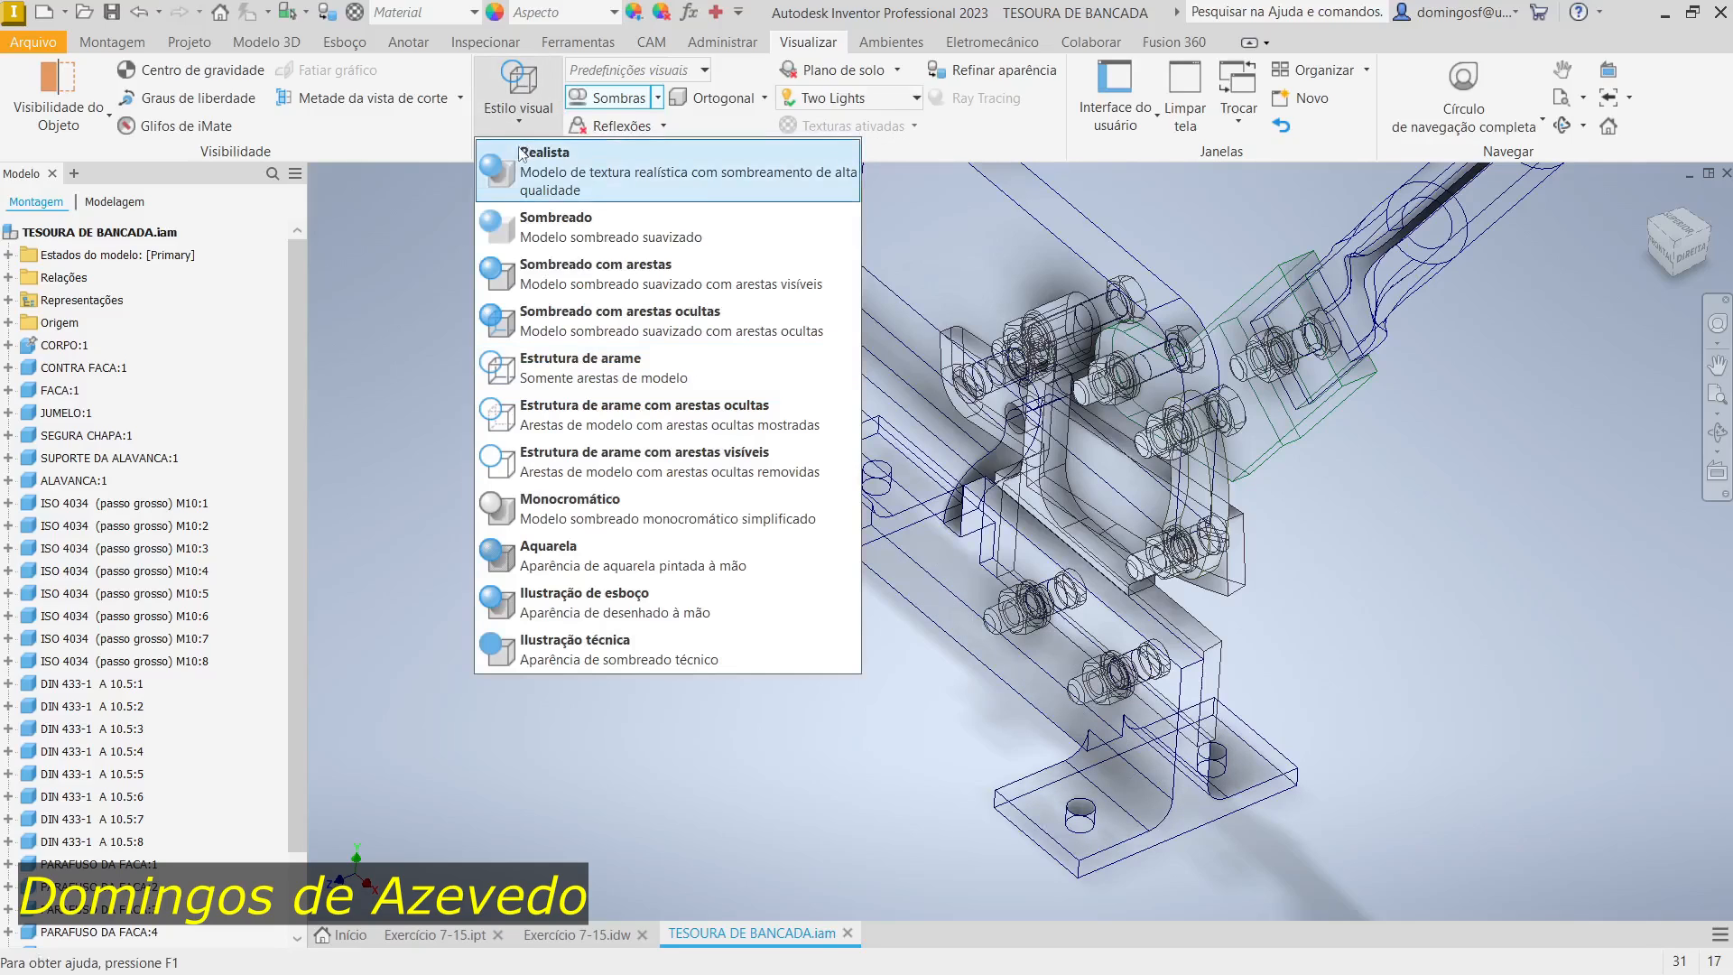
{"action": "left_click", "coordinate": [567, 300]}
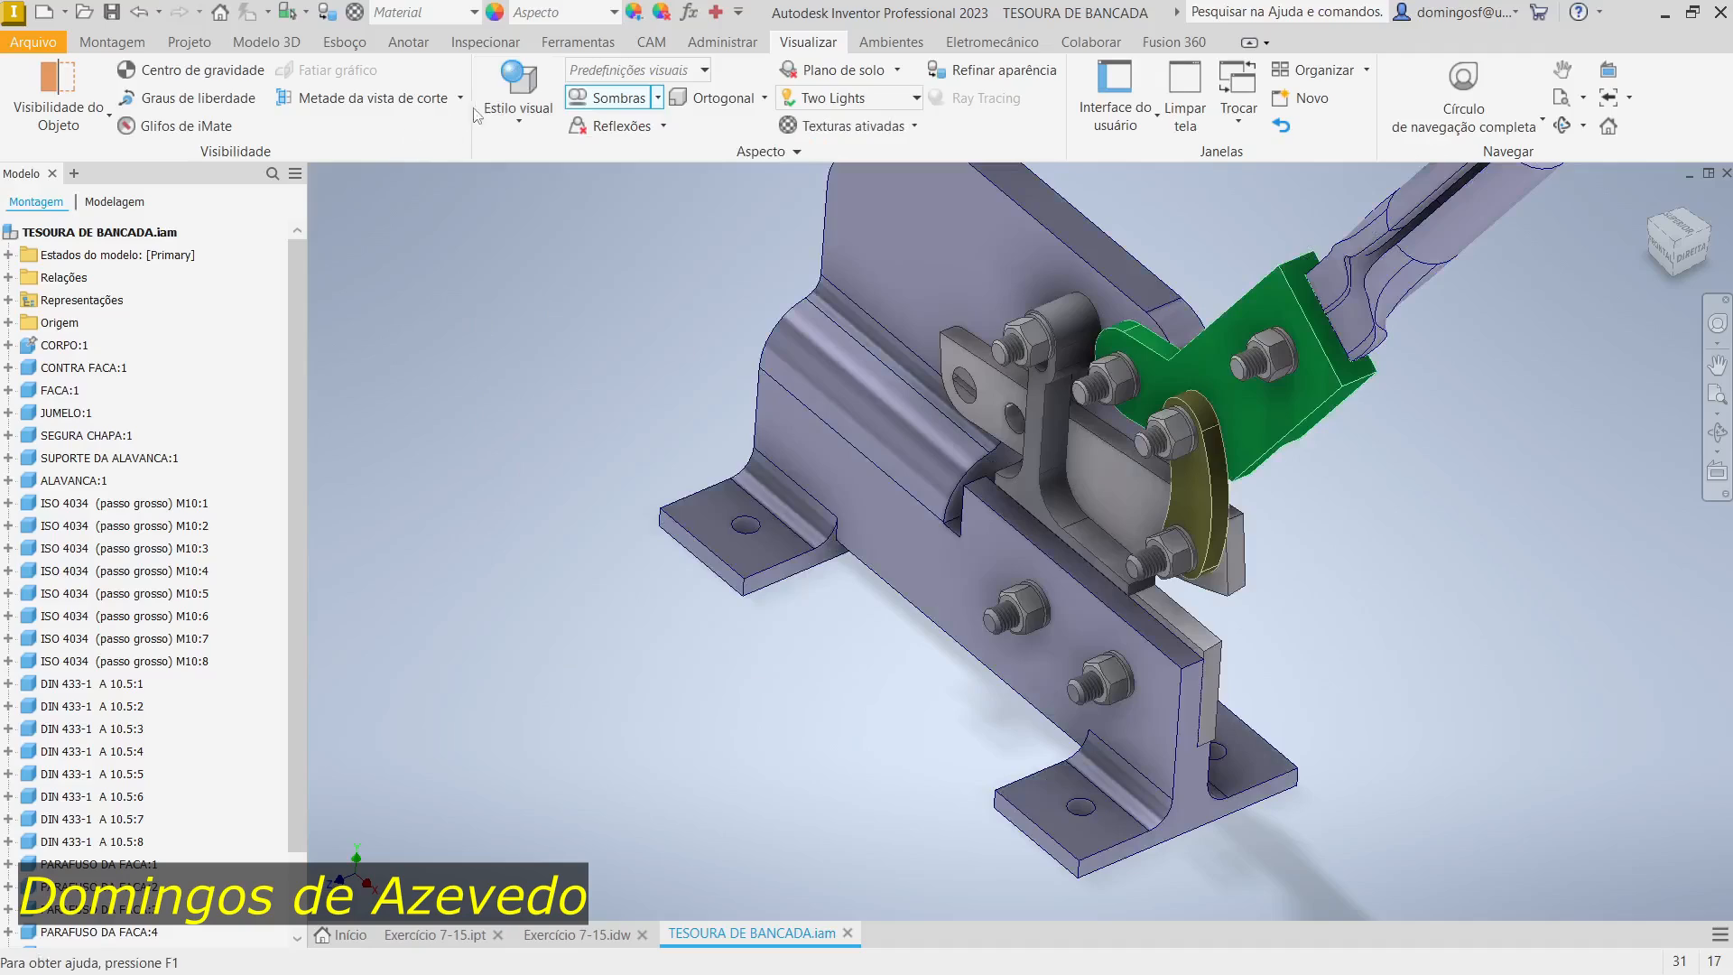
Step: Set the assembly's visual style to Realista, and switch to the Exercício 7-15 drawing
{"action": "left_click", "coordinate": [520, 123]}
{"action": "left_click", "coordinate": [550, 172]}
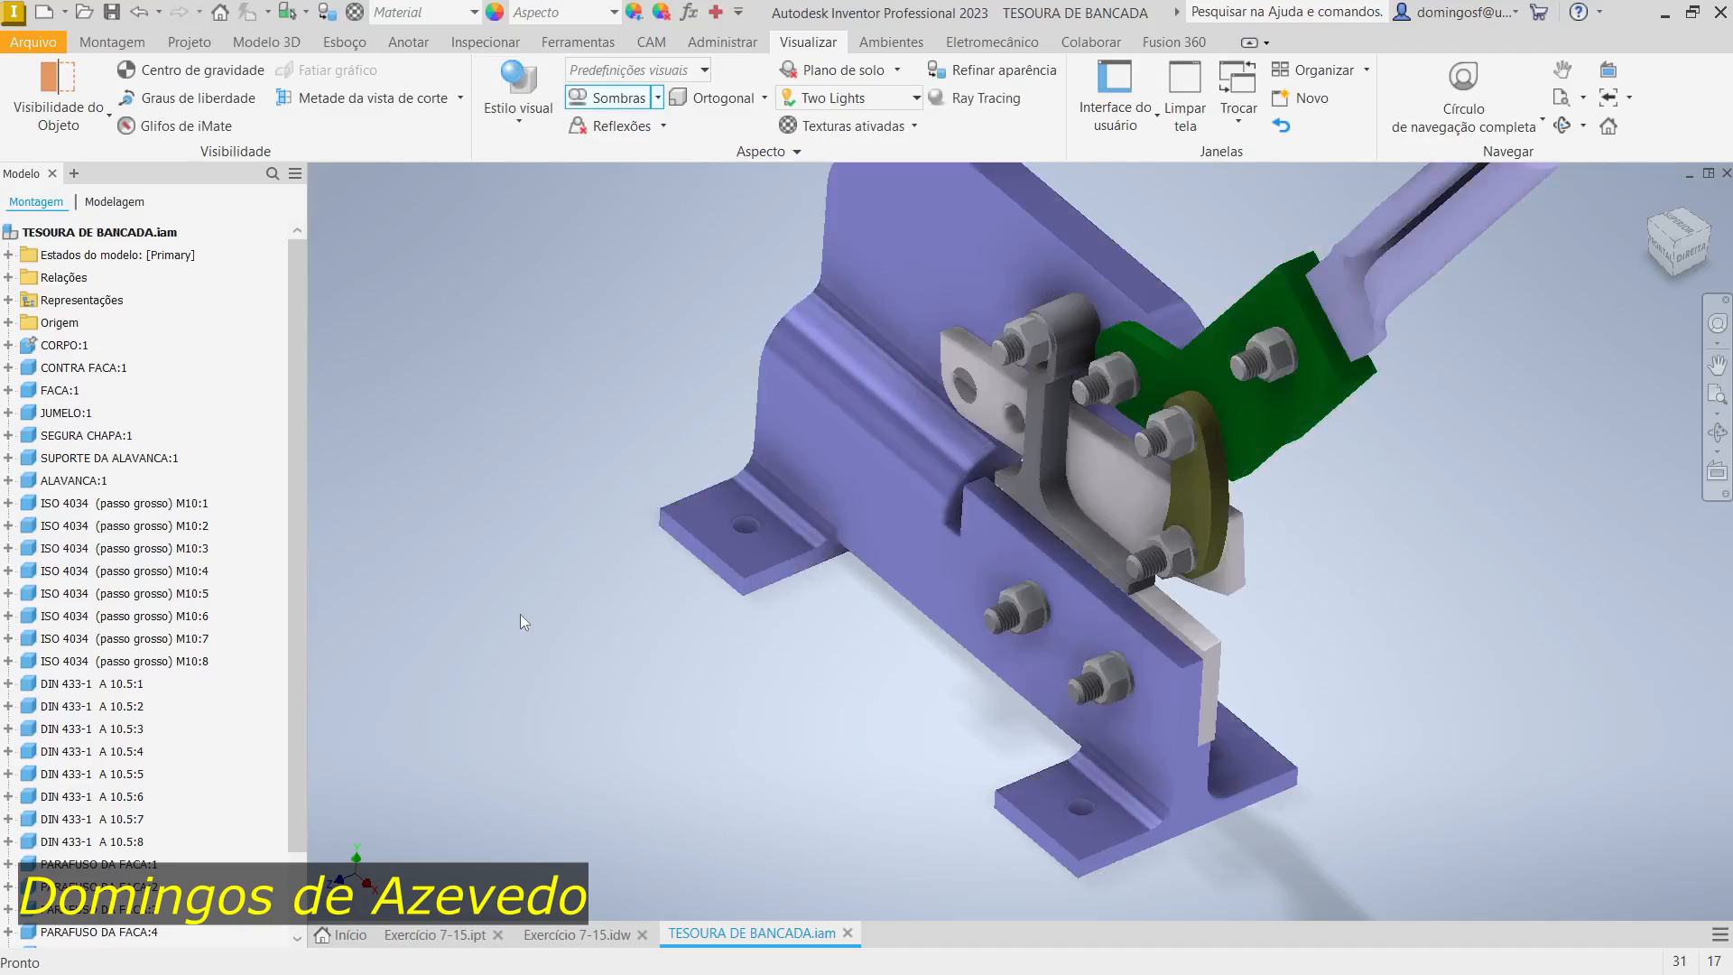
{"action": "scroll", "coordinate": [520, 621], "scroll_direction": "up", "scroll_amount": 5}
{"action": "scroll", "coordinate": [520, 620], "scroll_direction": "down", "scroll_amount": 3}
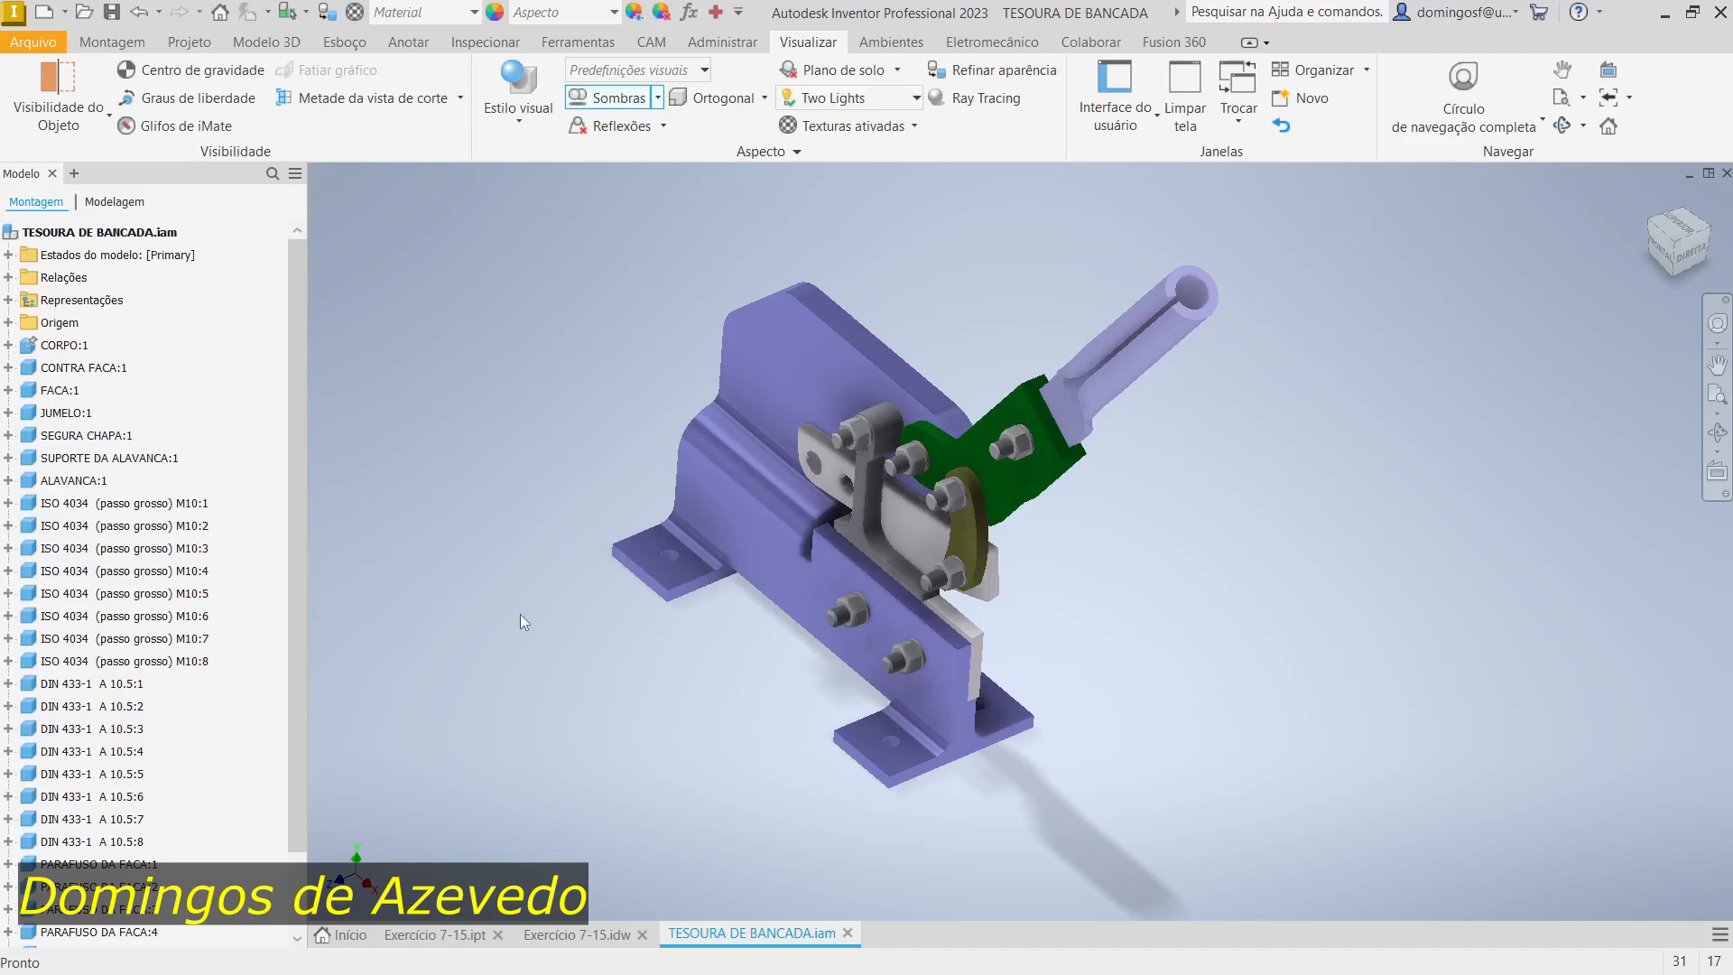
{"action": "left_click", "coordinate": [570, 935]}
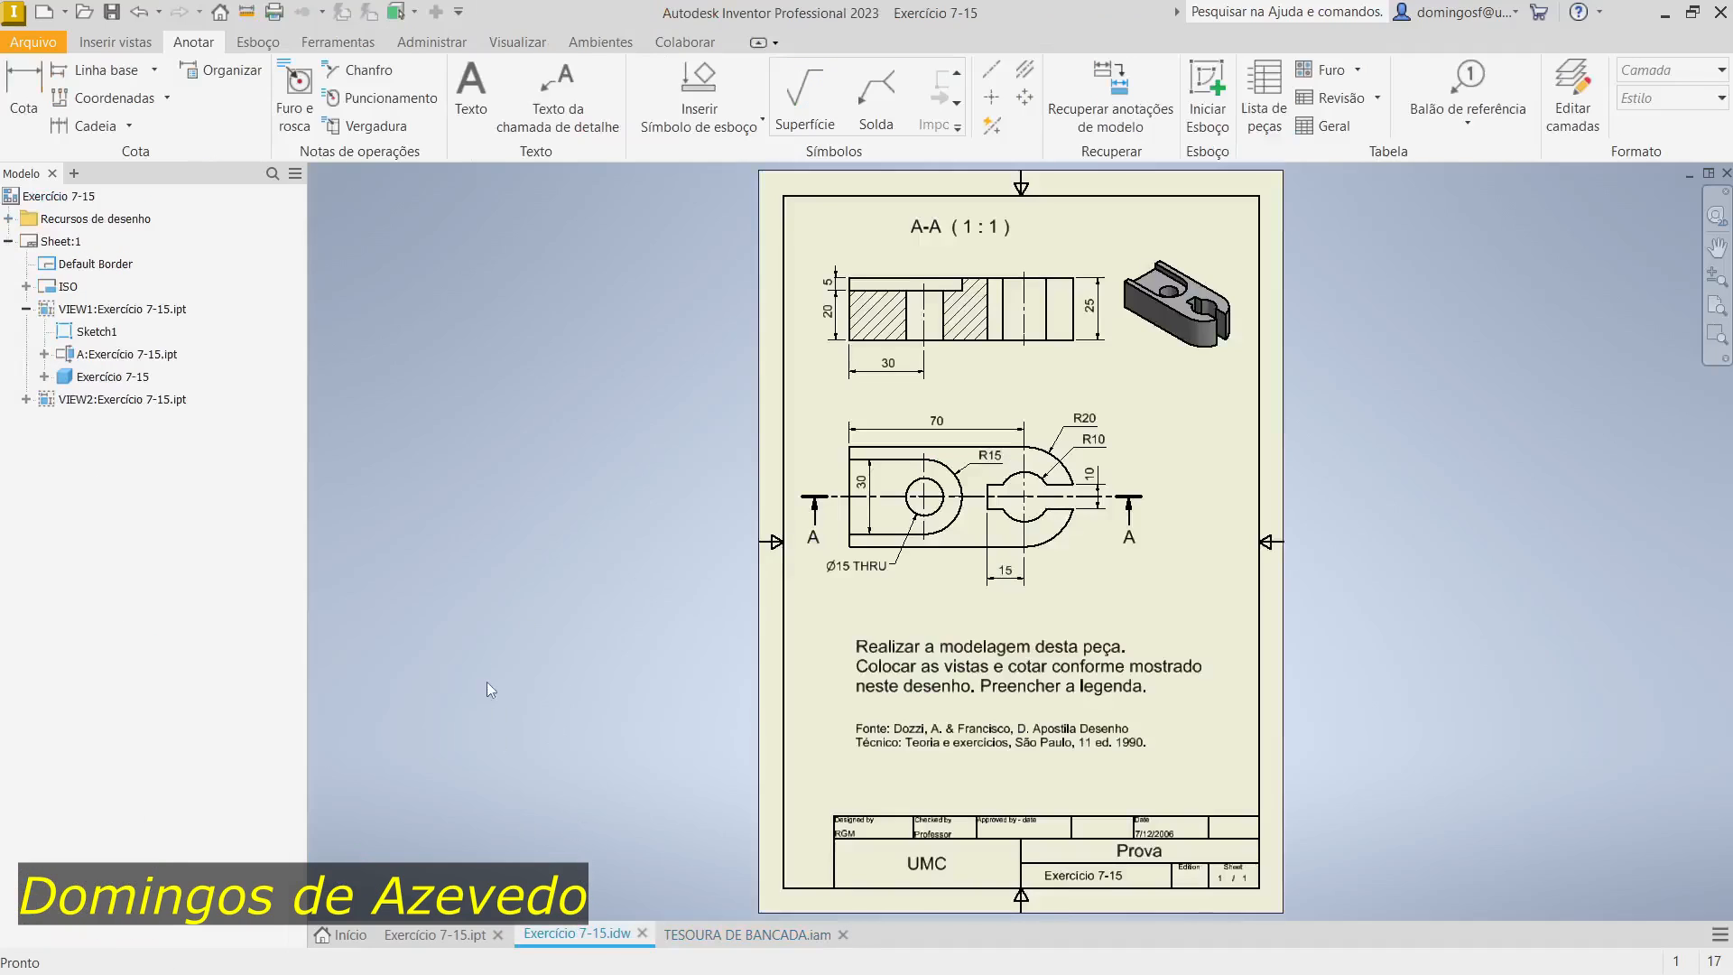